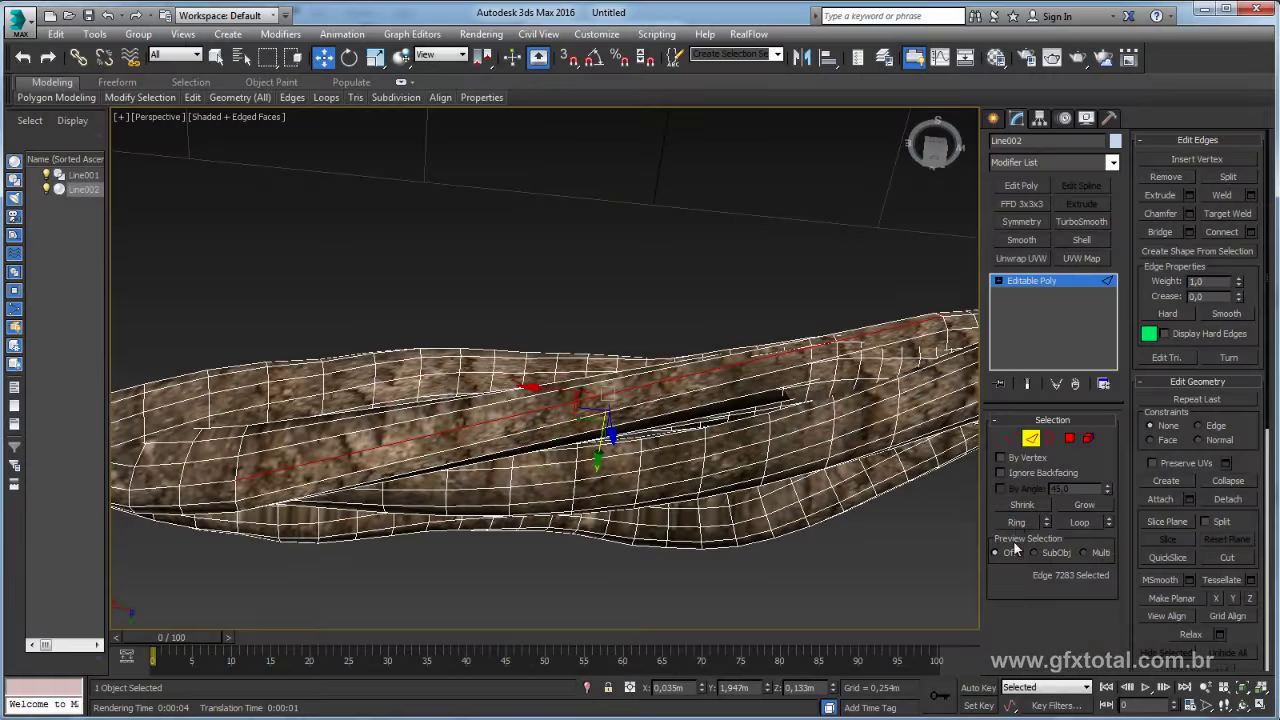
# Select edge loops on the twisted bark tubes and move them upward.
pyautogui.click(1016, 522)
pyautogui.keyDown('alt'); pyautogui.moveTo(567, 407); pyautogui.dragTo(590, 395, button='middle'); pyautogui.keyUp('alt')
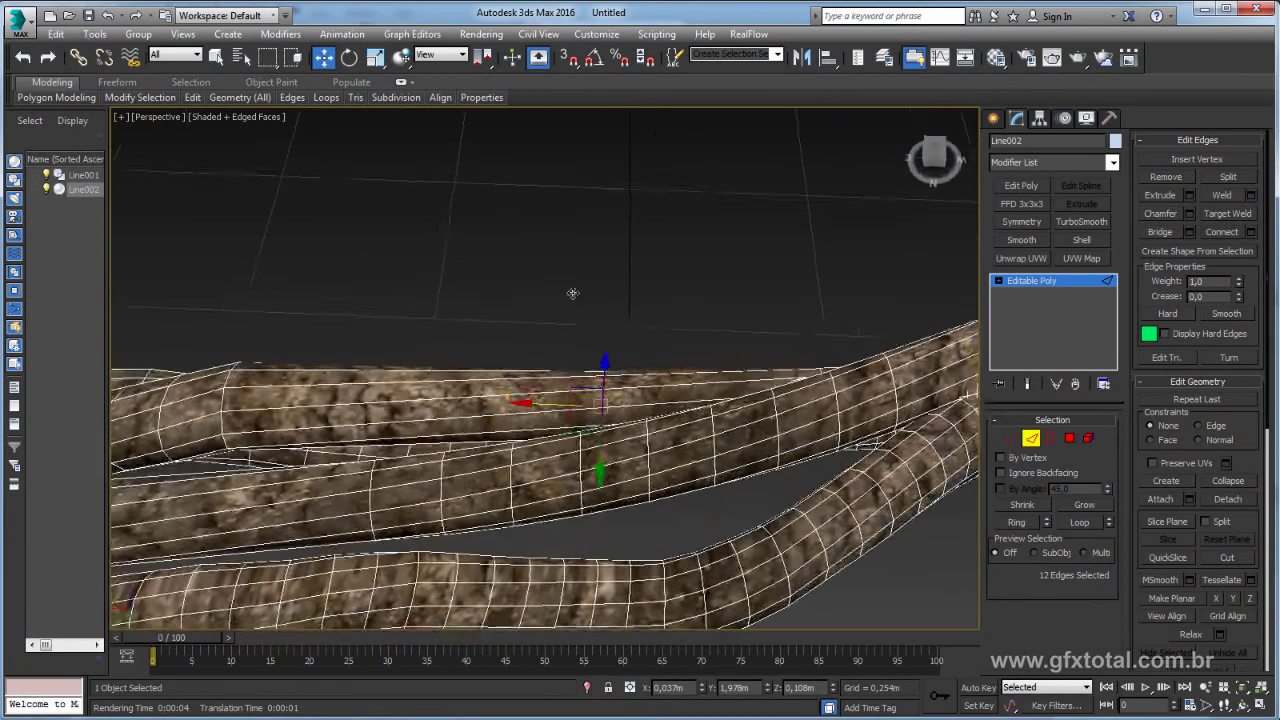
pyautogui.moveTo(590, 395); pyautogui.dragTo(866, 292)
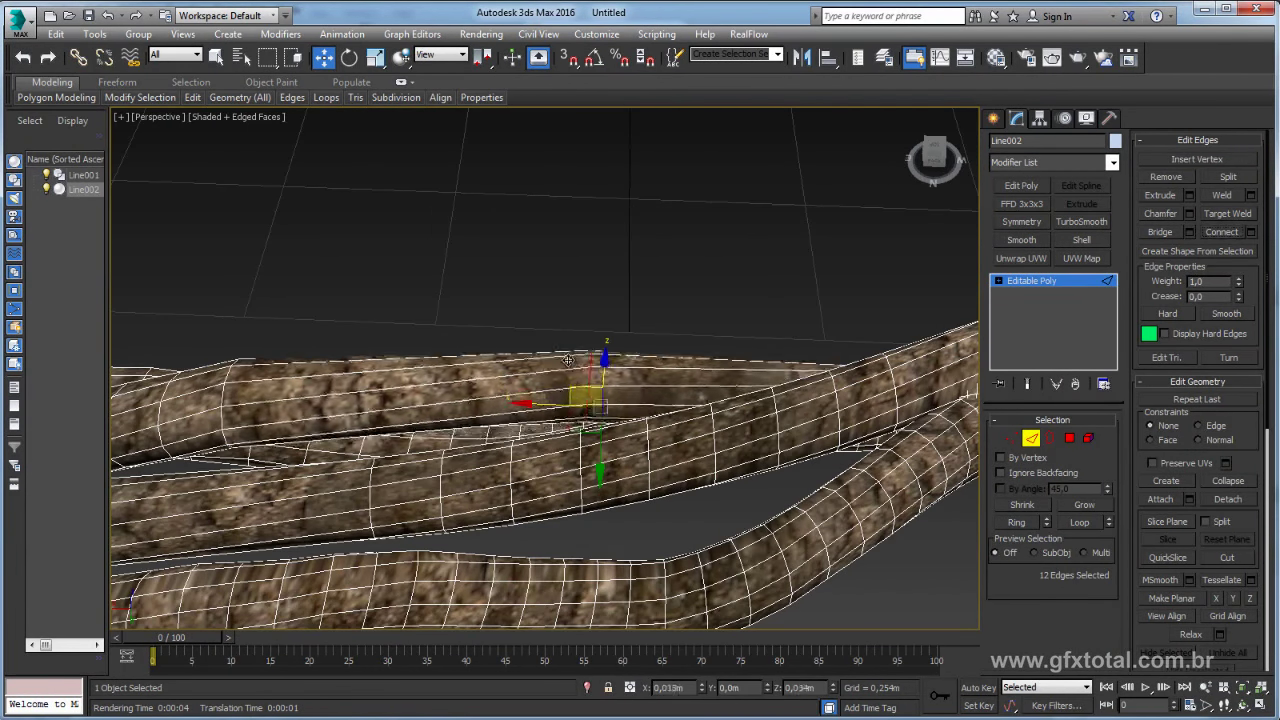
# Chamfer the lifted edges from 12 into 24 edges, then return to object level.
pyautogui.click(1189, 214)
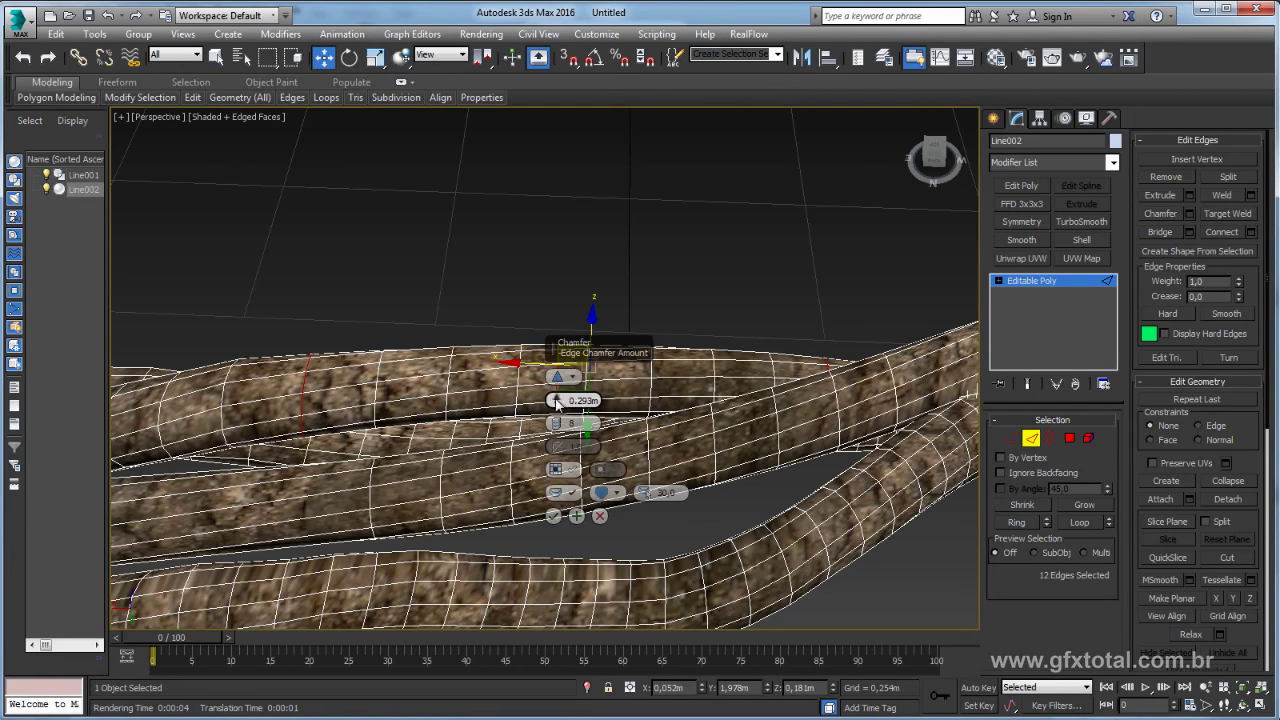
pyautogui.moveTo(556, 399); pyautogui.dragTo(562, 390)
pyautogui.click(553, 516)
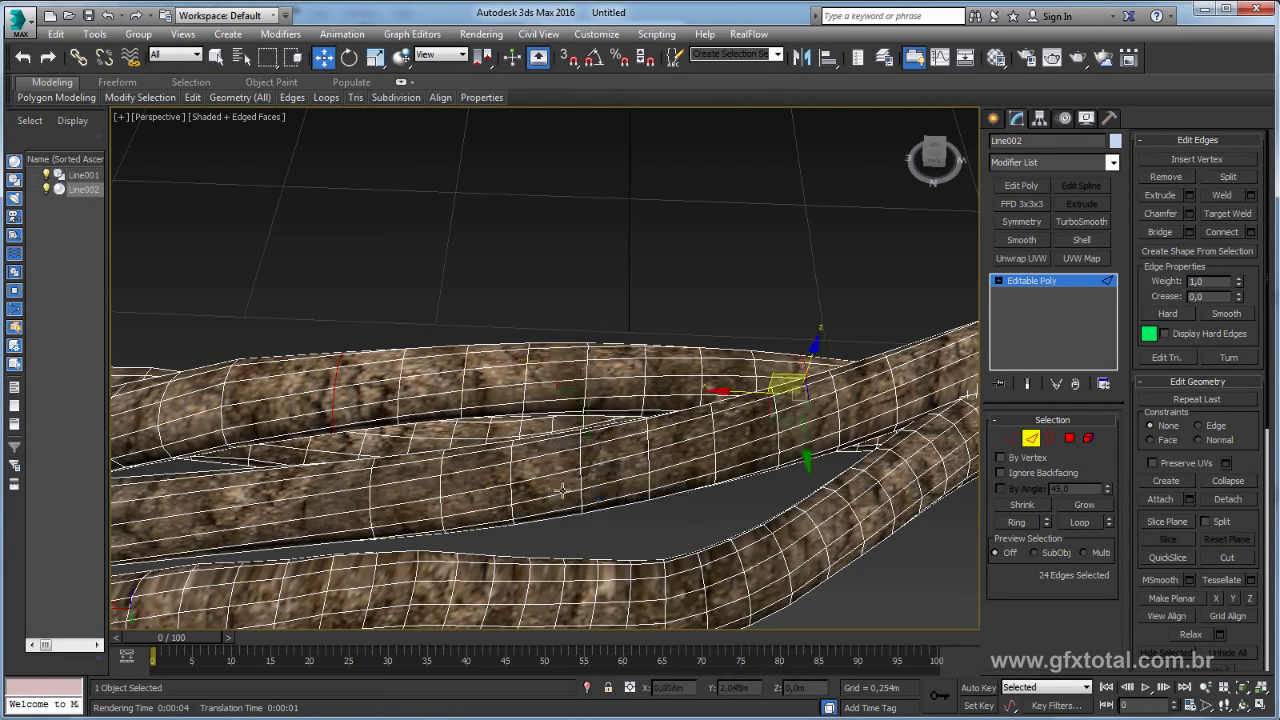
pyautogui.moveTo(555, 514)
pyautogui.keyDown('alt'); pyautogui.mouseDown(button='middle')
pyautogui.moveTo(678, 556)
pyautogui.moveTo(580, 641)
pyautogui.moveTo(614, 466)
pyautogui.mouseUp(button='middle'); pyautogui.keyUp('alt')
pyautogui.click(1036, 280)
pyautogui.moveTo(700, 430)
pyautogui.keyDown('alt'); pyautogui.mouseDown(button='middle')
pyautogui.moveTo(708, 416)
pyautogui.moveTo(690, 470)
pyautogui.mouseUp(button='middle'); pyautogui.keyUp('alt')
pyautogui.scroll(5, 678, 498)
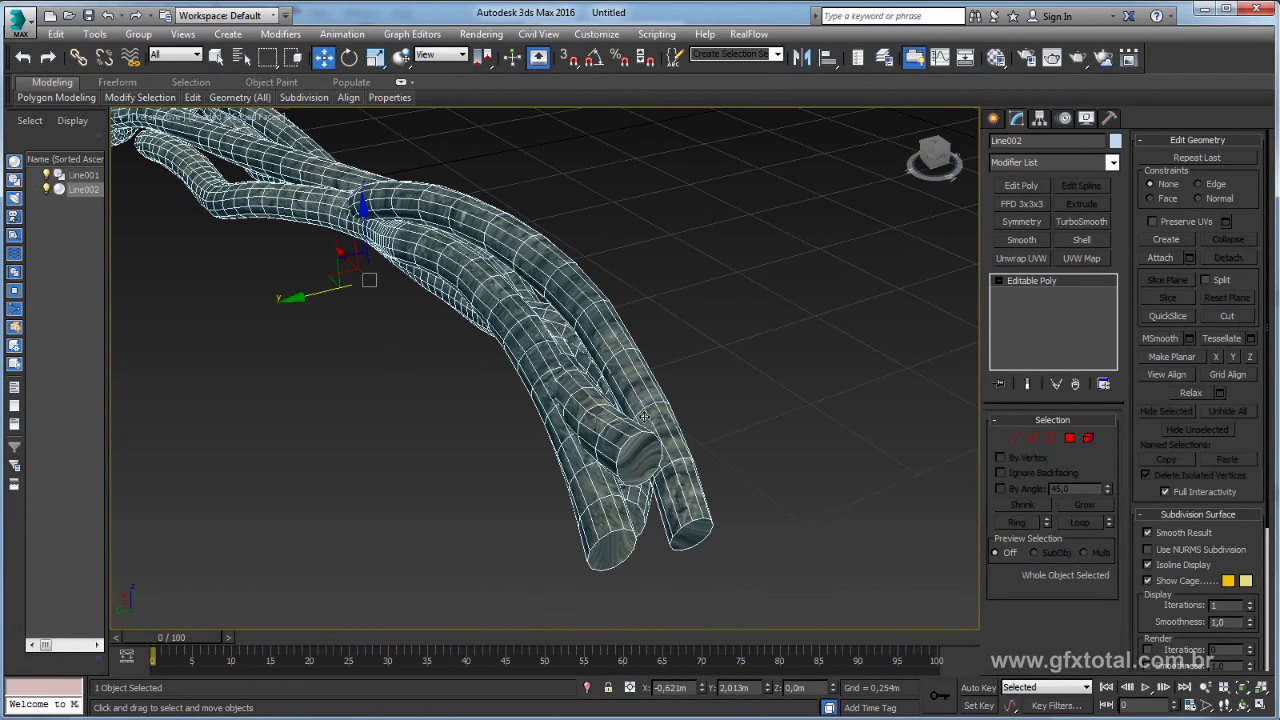
pyautogui.moveTo(616, 470); pyautogui.dragTo(662, 327, button='middle')
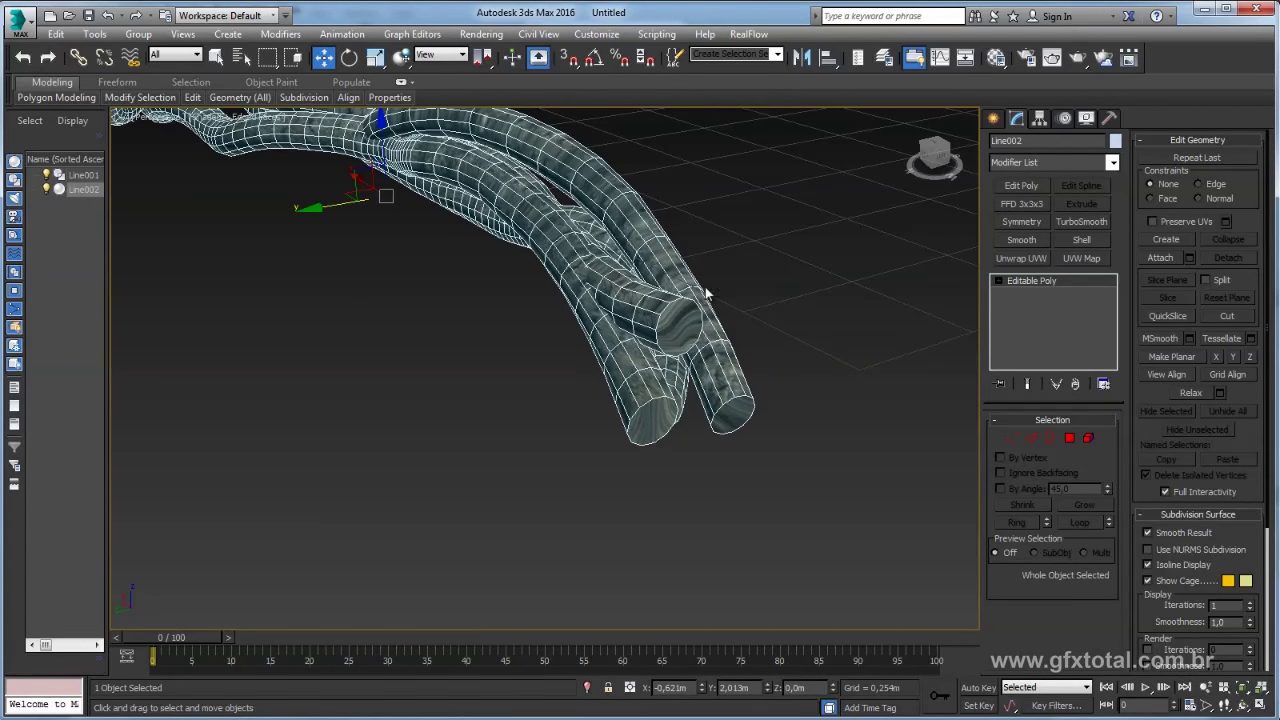
# Convert bark Material #25 to Multi/Sub-Object, keeping the old bark as a sub-material.
pyautogui.click(996, 57)
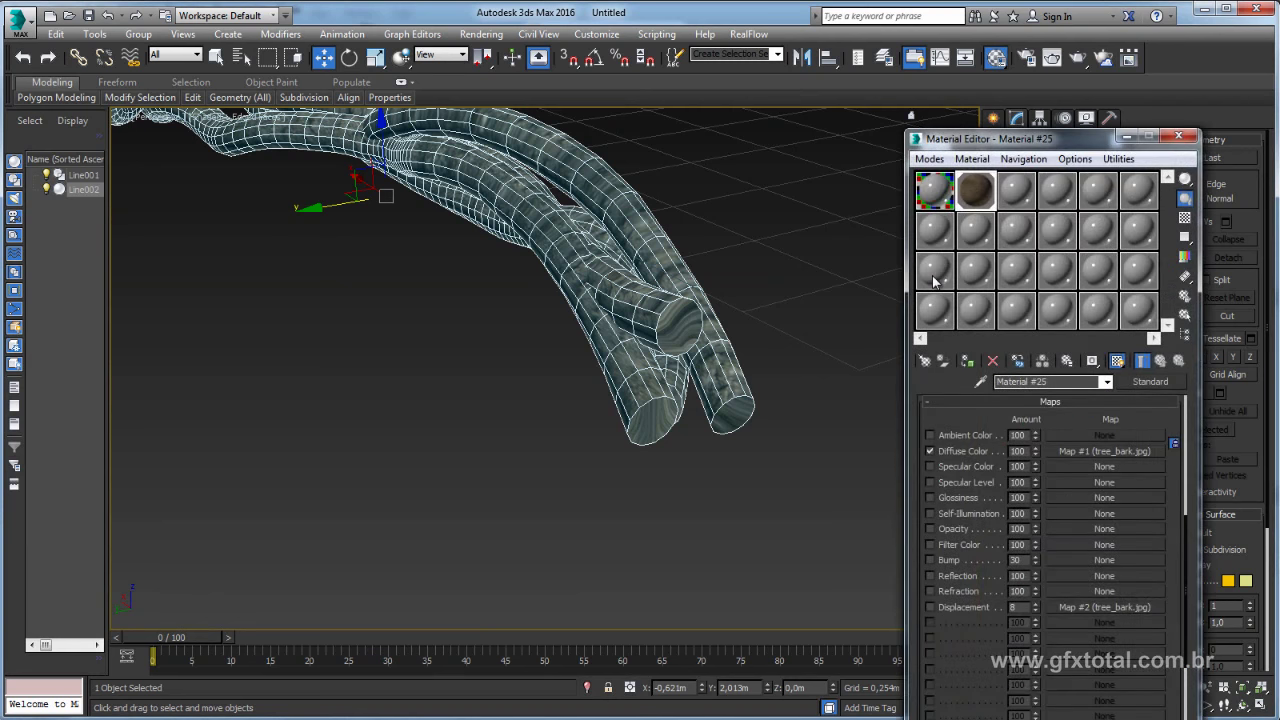
pyautogui.doubleClick(976, 190)
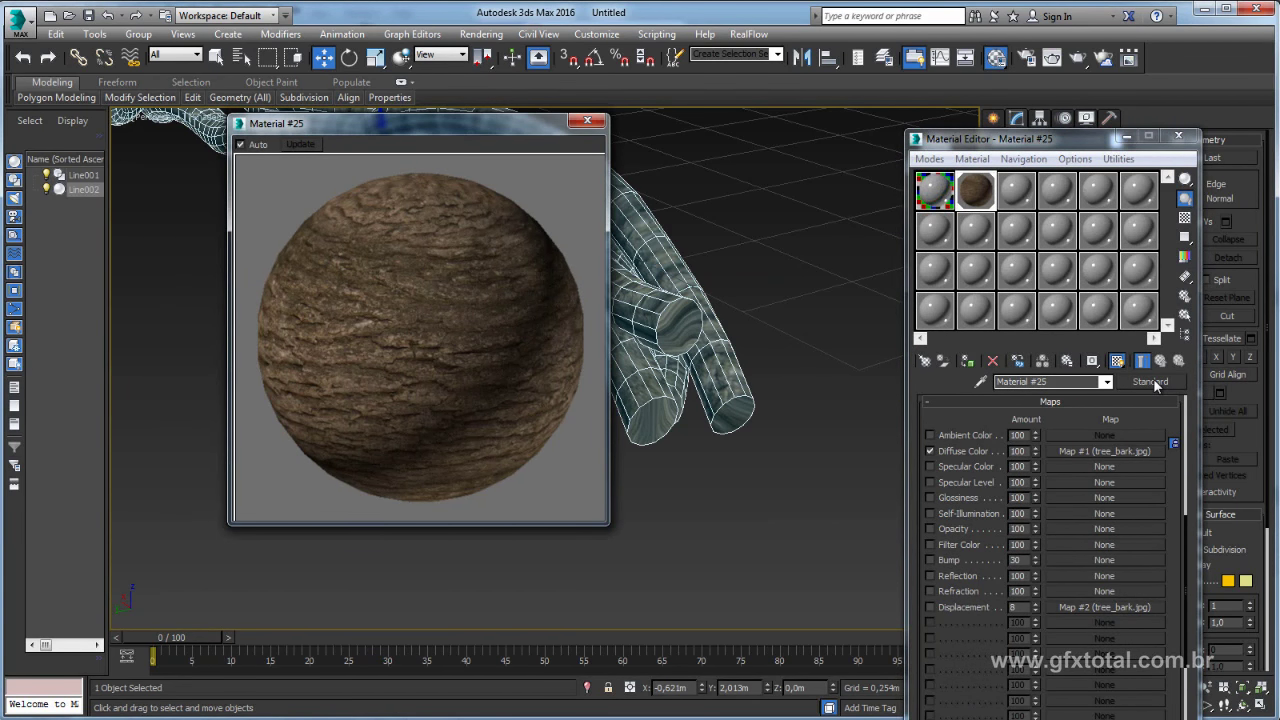
pyautogui.click(1151, 381)
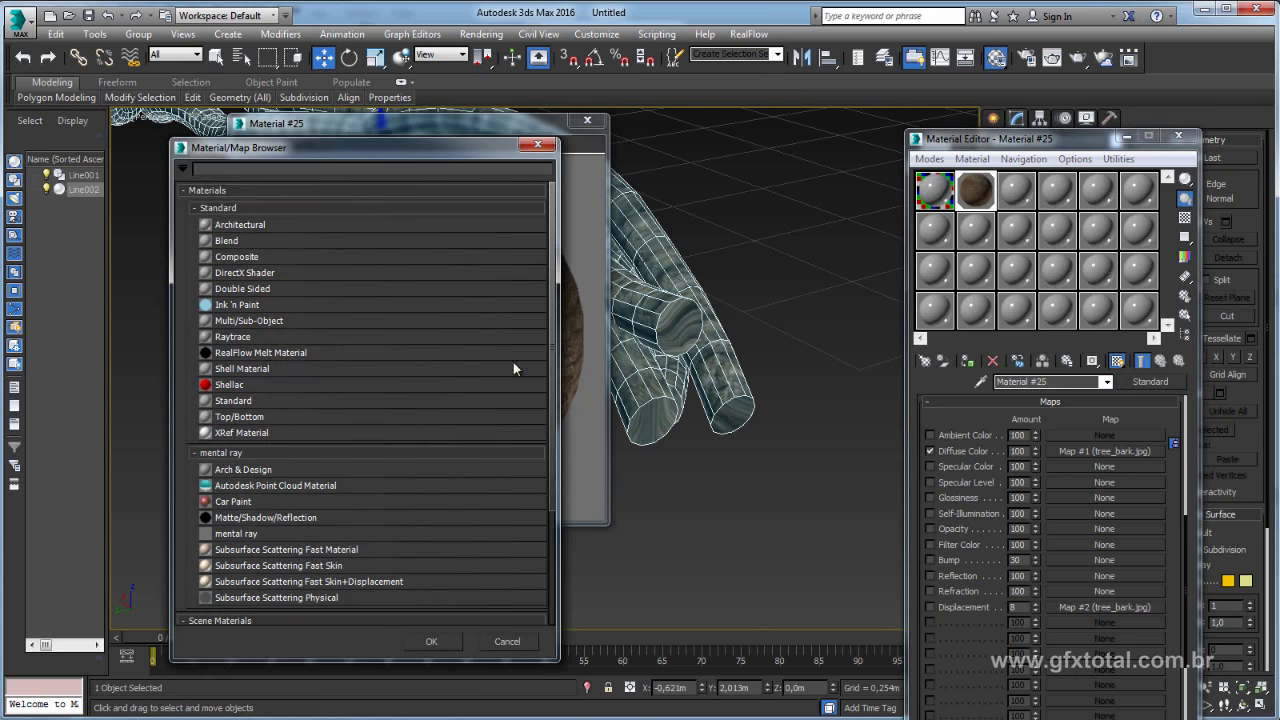
pyautogui.doubleClick(247, 322)
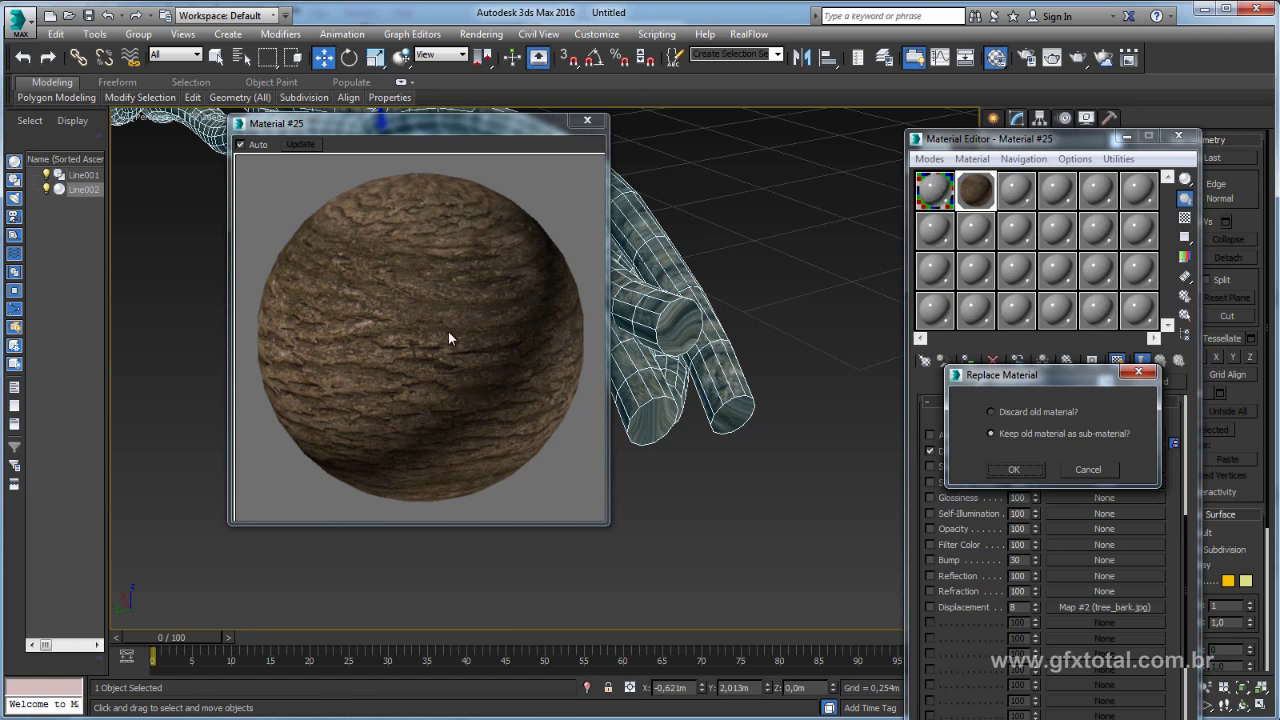
pyautogui.click(1029, 472)
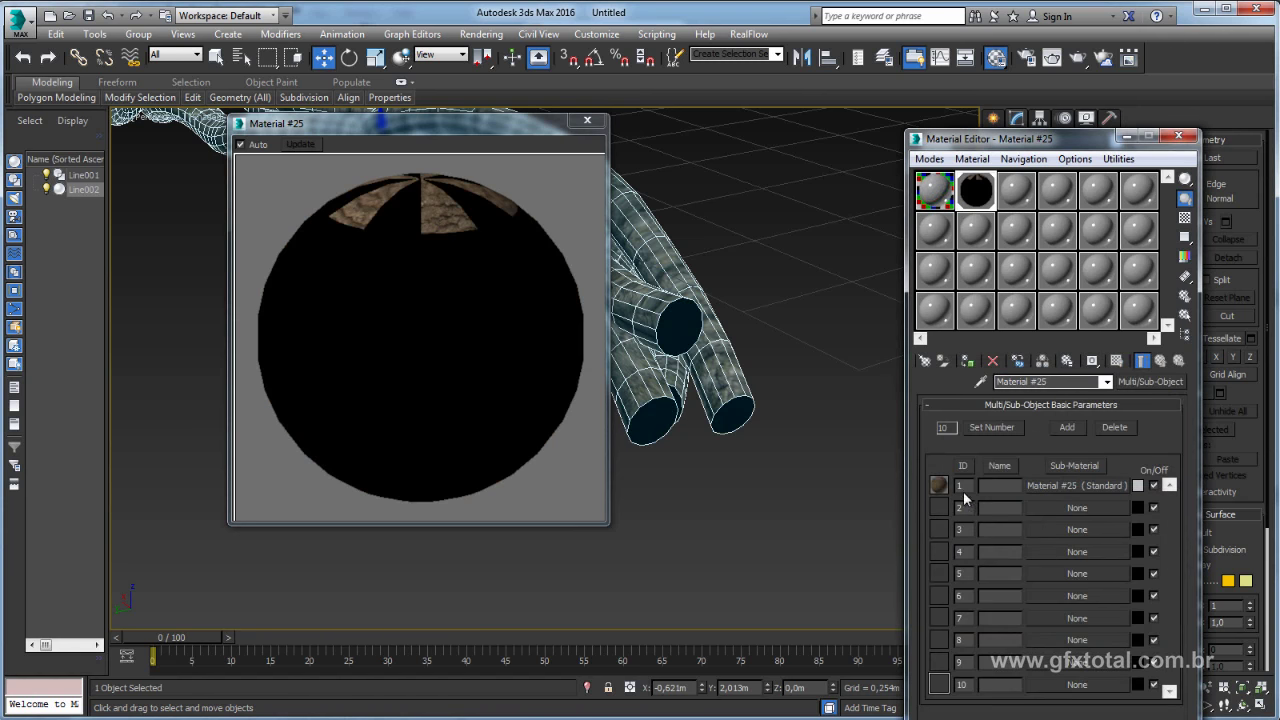
# Reduce the Multi/Sub-Object material to one sub-material, the bark at ID 1.
pyautogui.doubleClick(1112, 433)
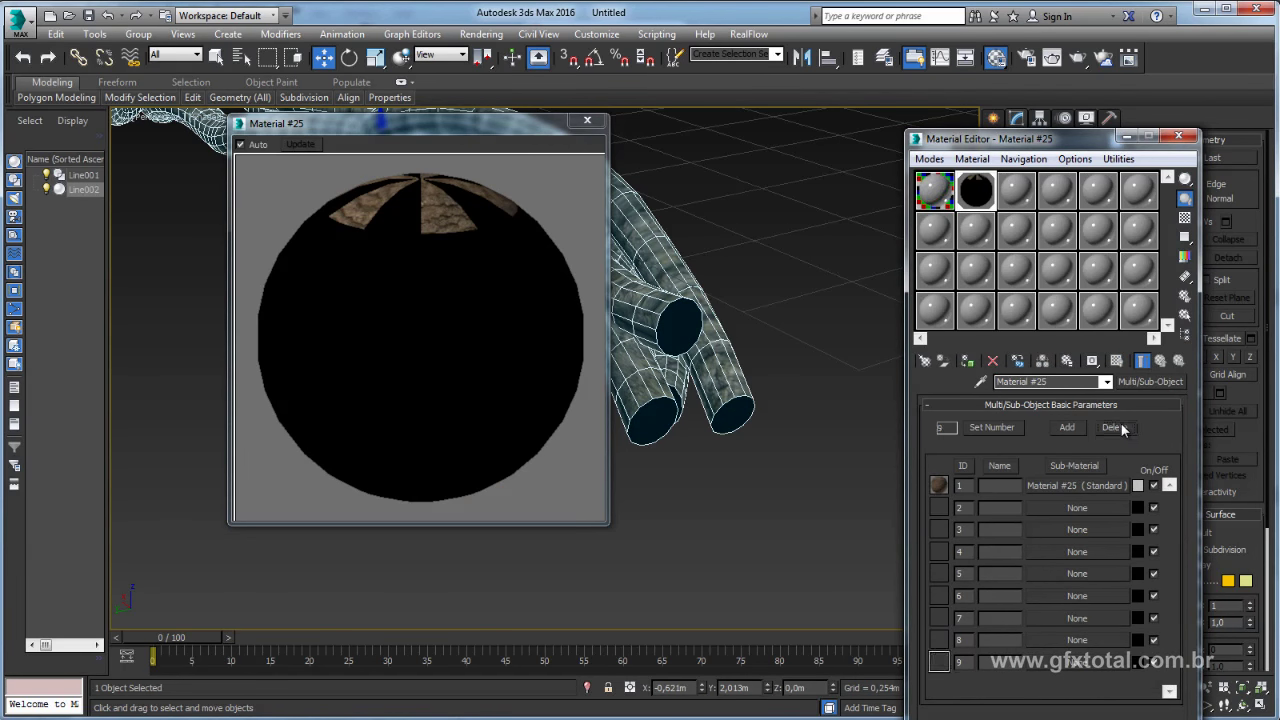
pyautogui.doubleClick(1114, 432)
pyautogui.doubleClick(1117, 430)
pyautogui.doubleClick(1120, 428)
pyautogui.click(1122, 430)
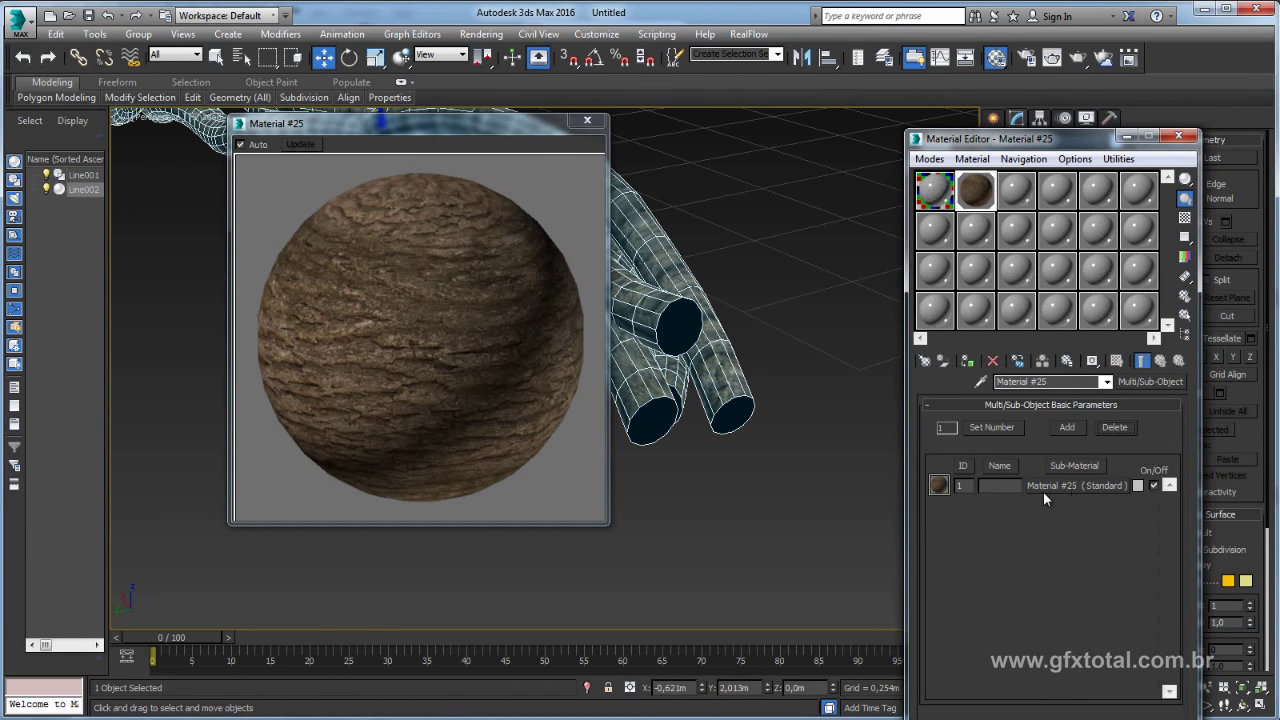
# Add a second sub-material as a copy of the bark sub-material.
pyautogui.click(1069, 428)
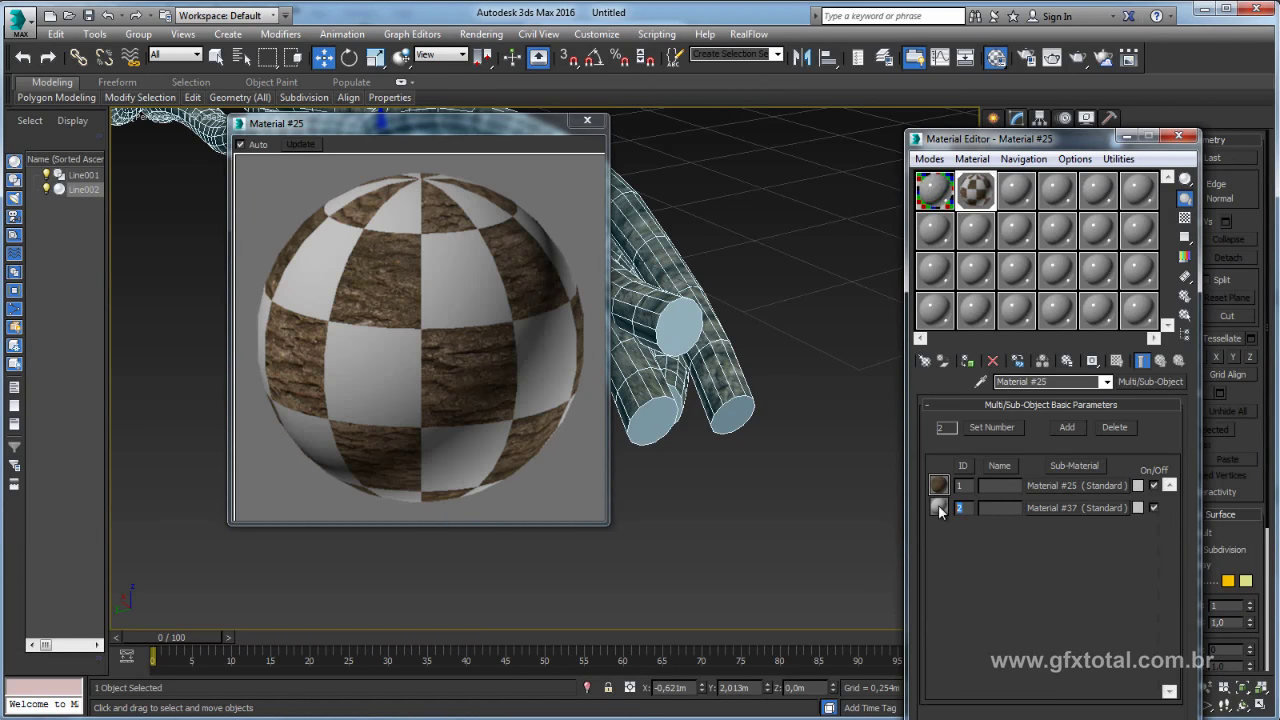
pyautogui.keyDown('alt'); pyautogui.moveTo(748, 422); pyautogui.dragTo(772, 373, button='middle'); pyautogui.keyUp('alt')
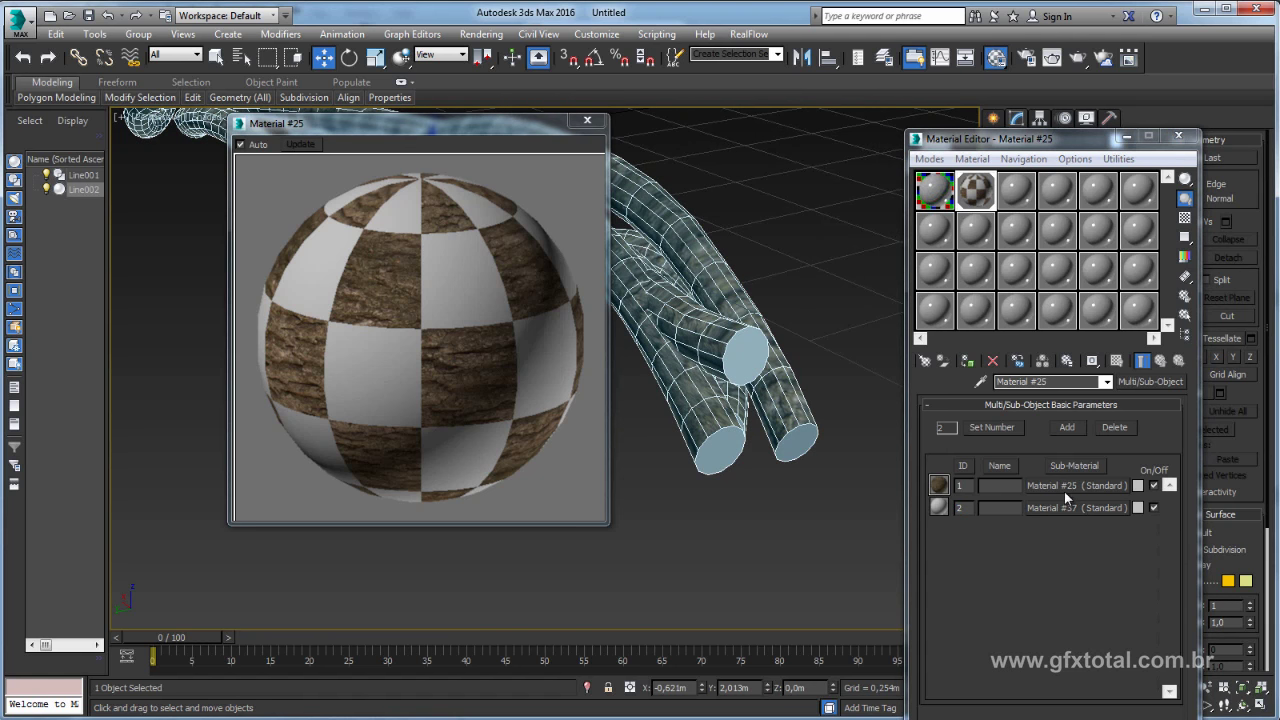
pyautogui.moveTo(1064, 487); pyautogui.dragTo(1059, 507)
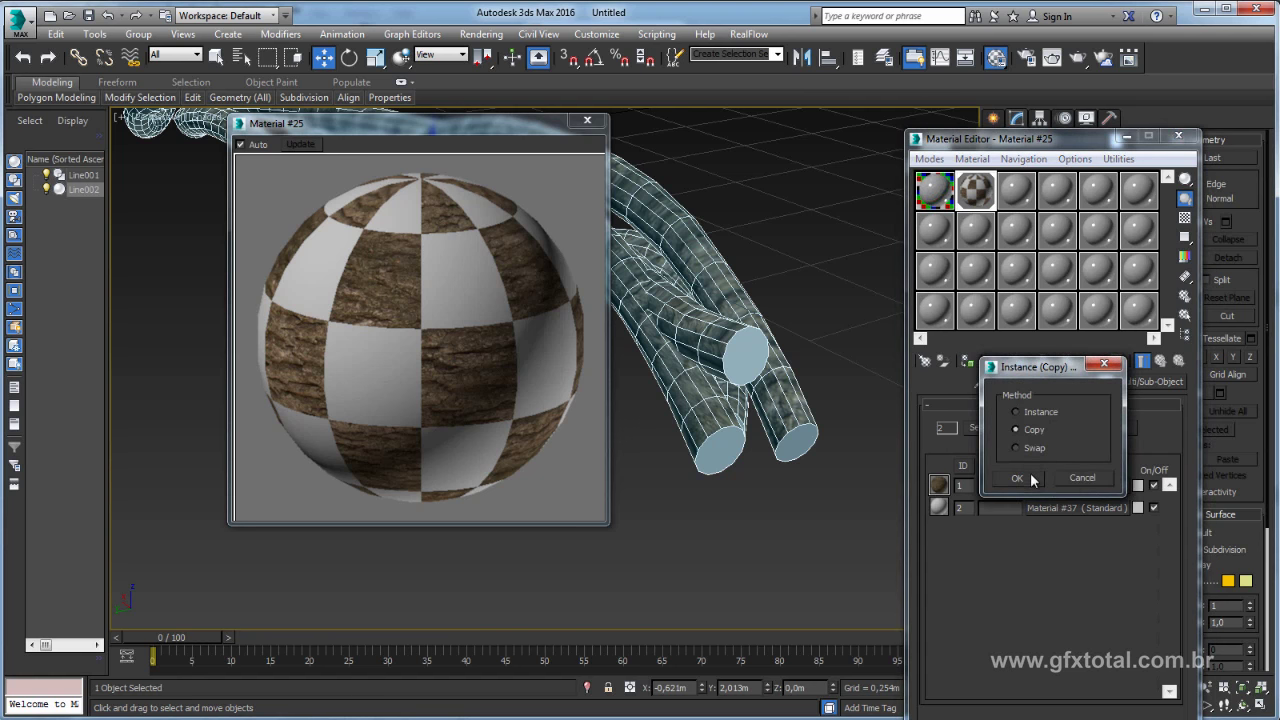
pyautogui.click(1032, 480)
pyautogui.click(1053, 506)
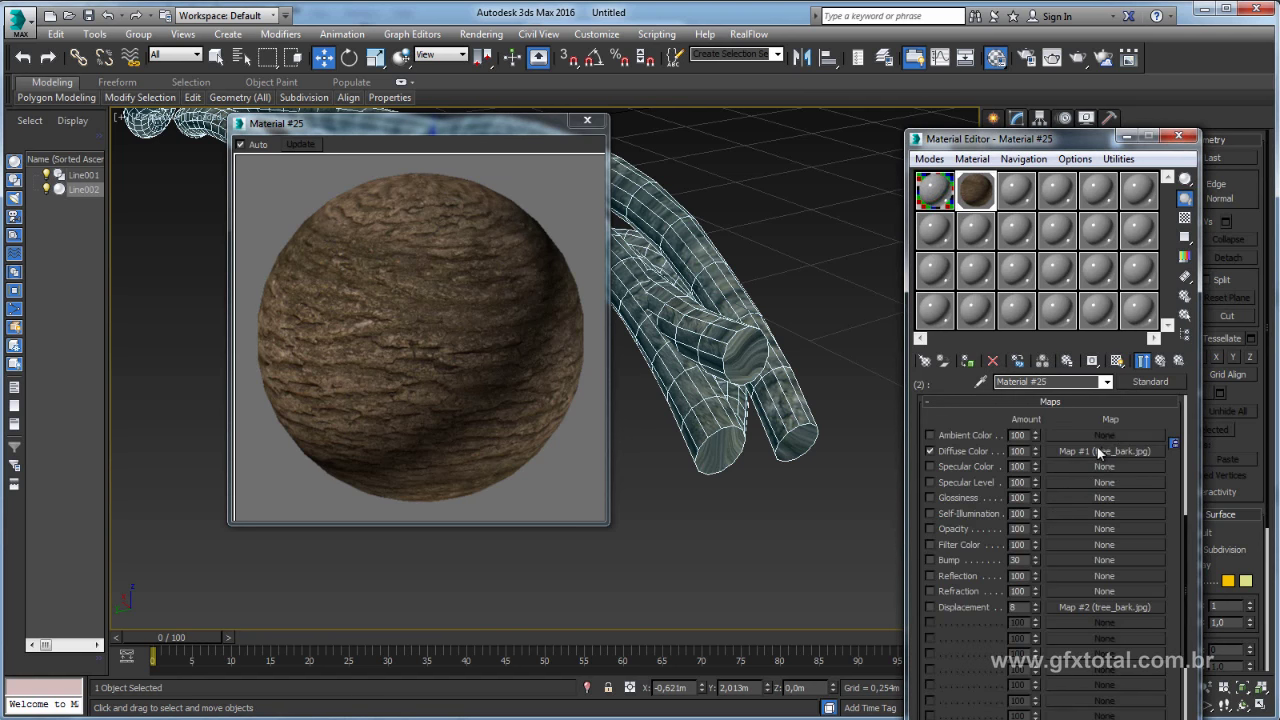
# Swap the second sub-material's diffuse bitmap from tree_bark.jpg to corte.jpg, then close the Material Editor.
pyautogui.click(1066, 450)
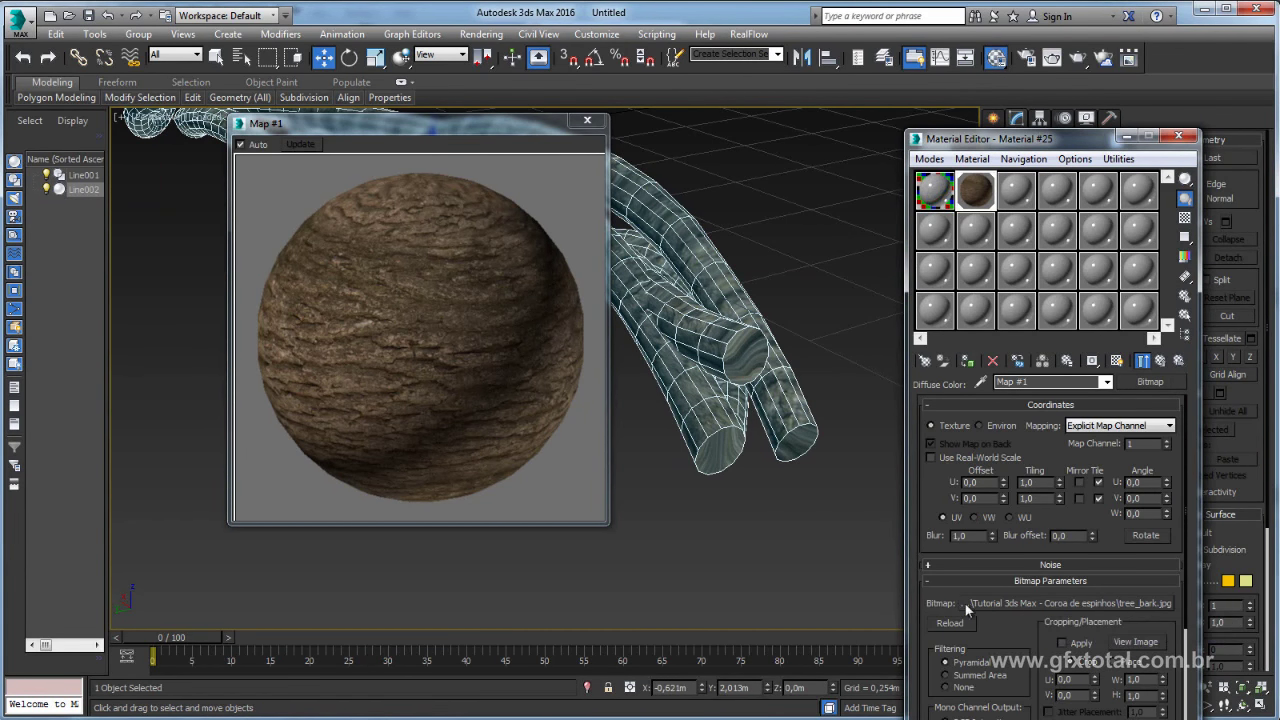
pyautogui.click(1068, 603)
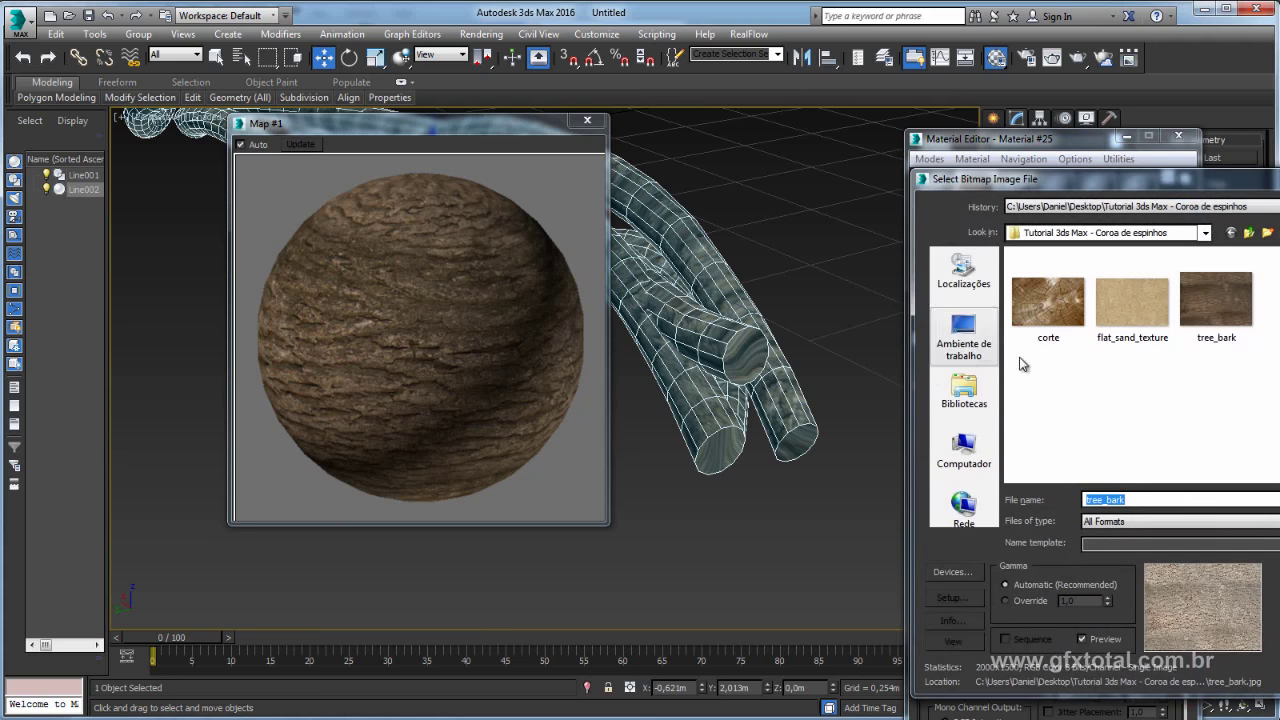
pyautogui.click(1047, 300)
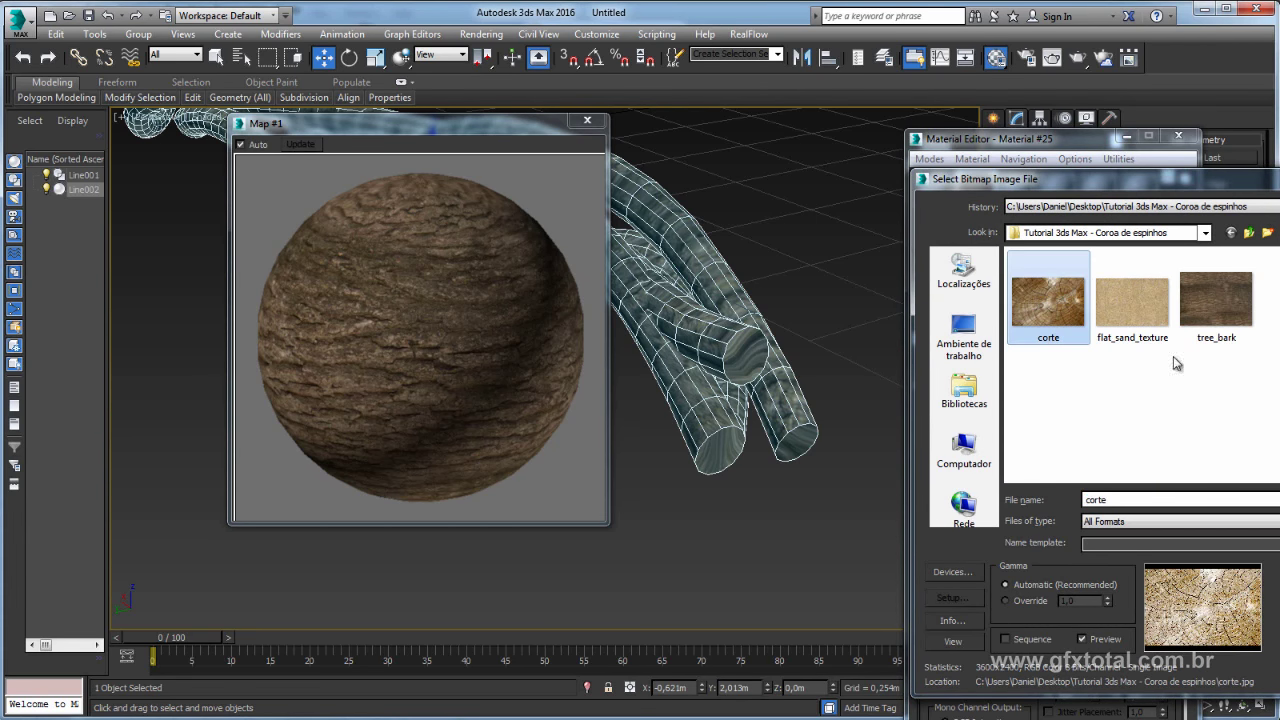
pyautogui.doubleClick(1047, 300)
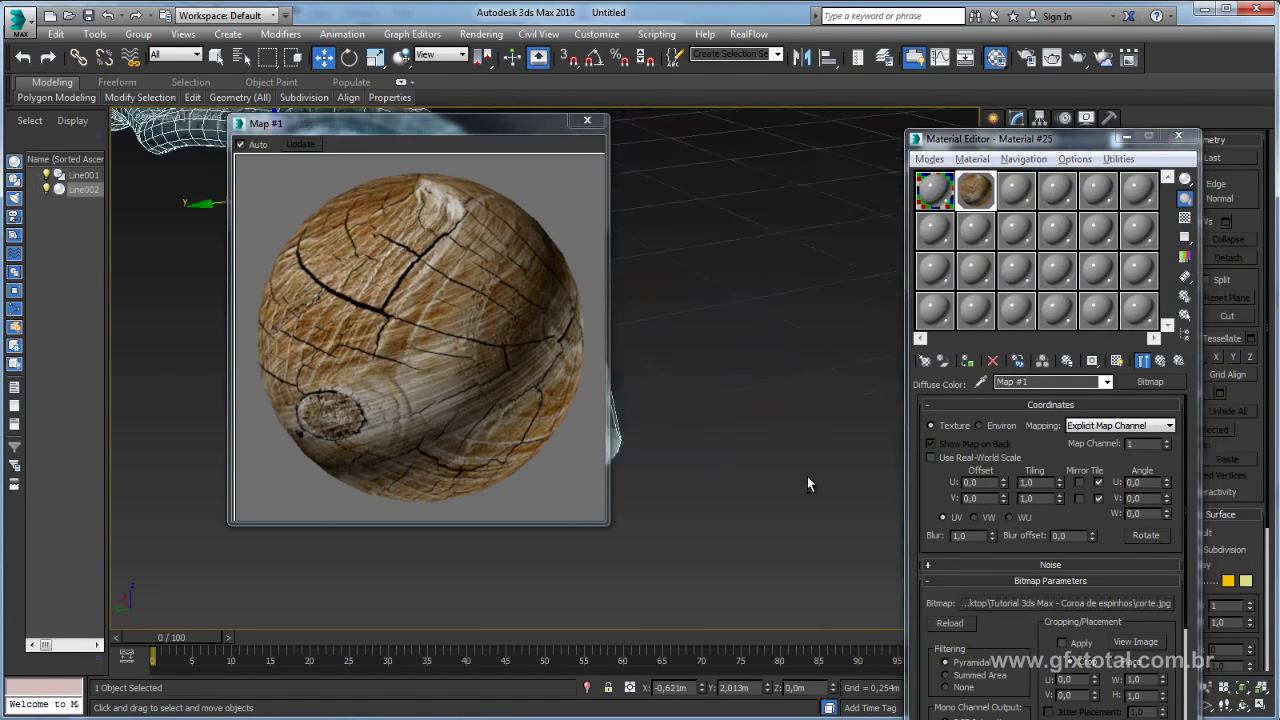
pyautogui.keyDown('alt'); pyautogui.moveTo(807, 476); pyautogui.dragTo(763, 285, button='middle'); pyautogui.keyUp('alt')
pyautogui.click(587, 121)
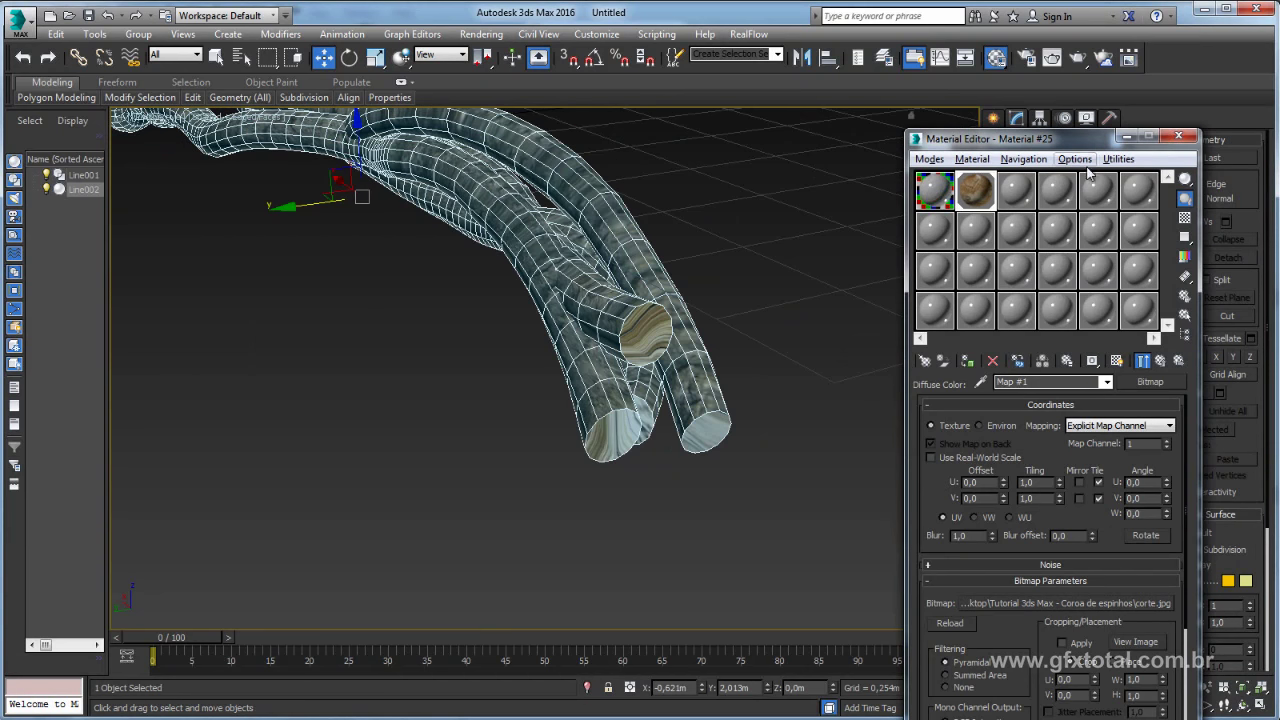
pyautogui.click(1178, 140)
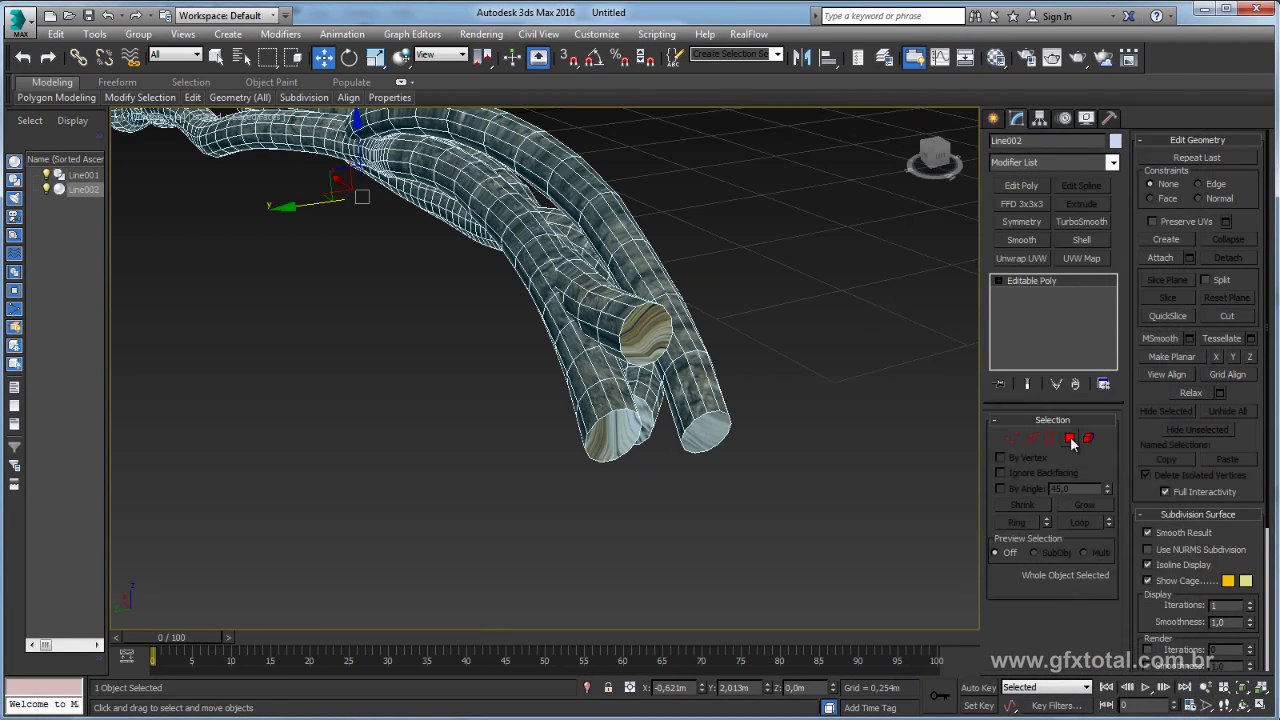
# Select one tube end-cap polygon on Line002 and add a planar UVW Map modifier.
pyautogui.click(1070, 440)
pyautogui.click(652, 345)
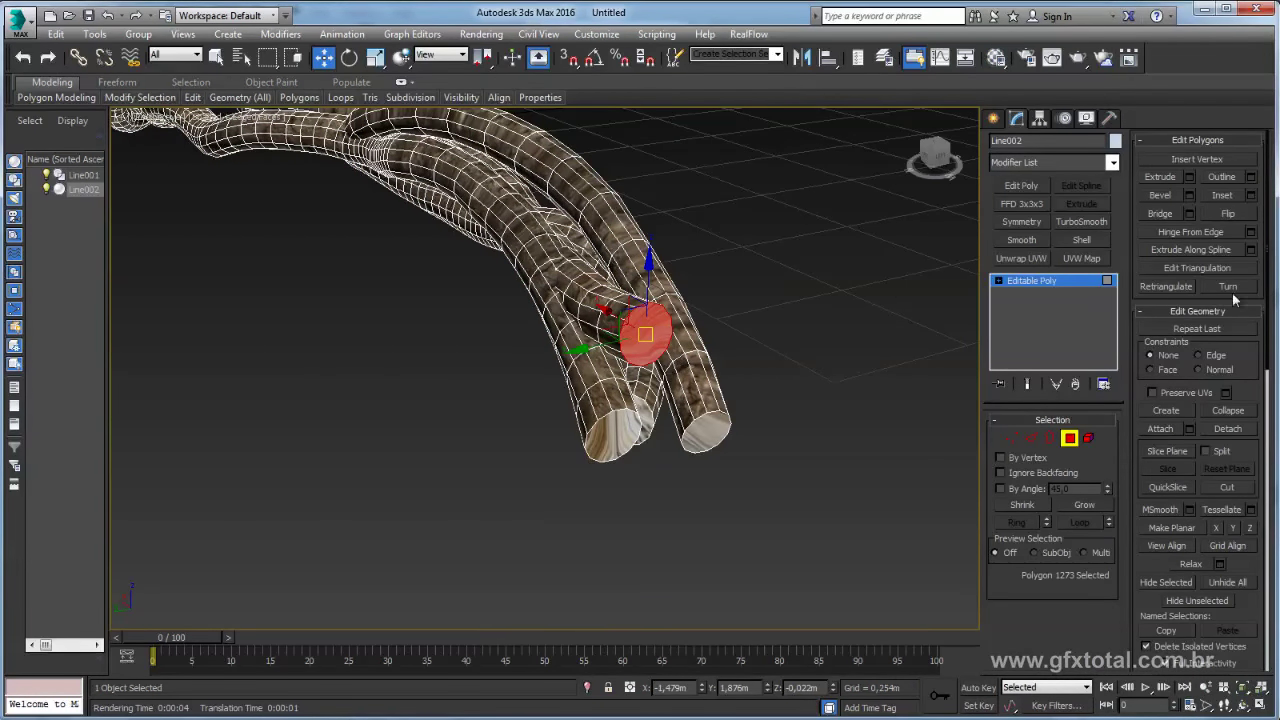
pyautogui.click(1112, 162)
pyautogui.moveTo(1114, 200); pyautogui.dragTo(1121, 582)
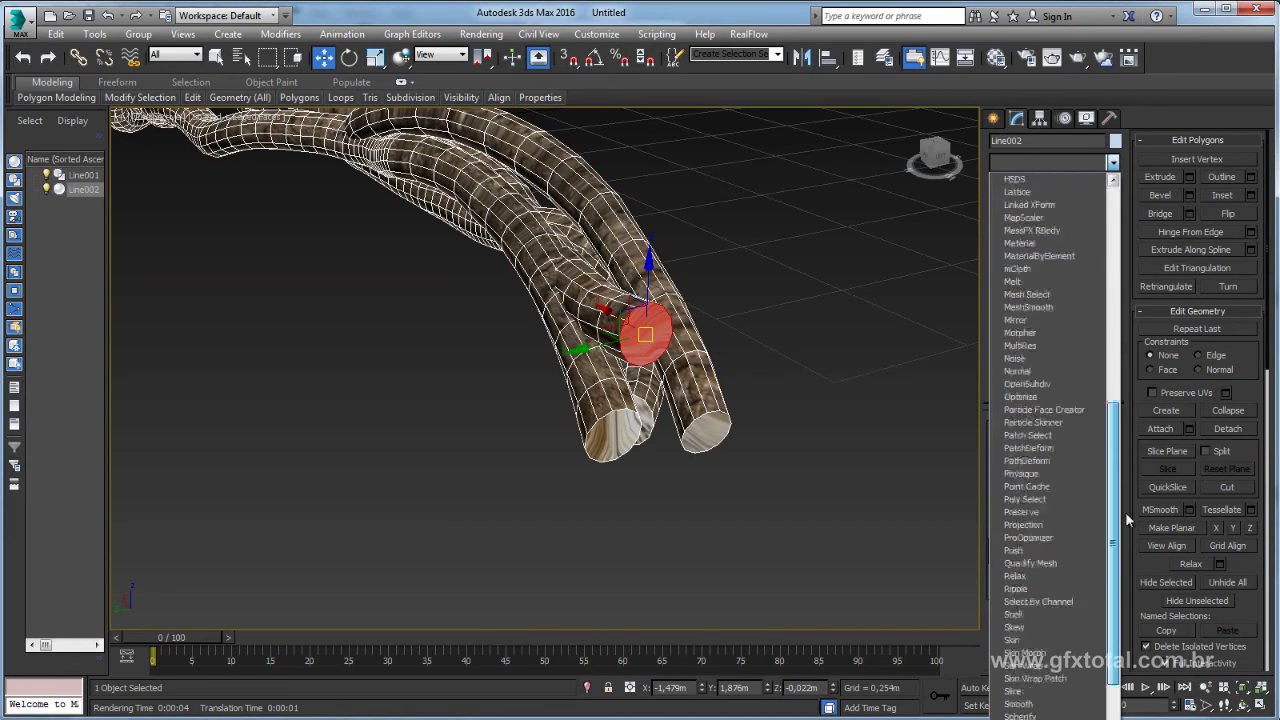
pyautogui.scroll(-2, 1065, 598)
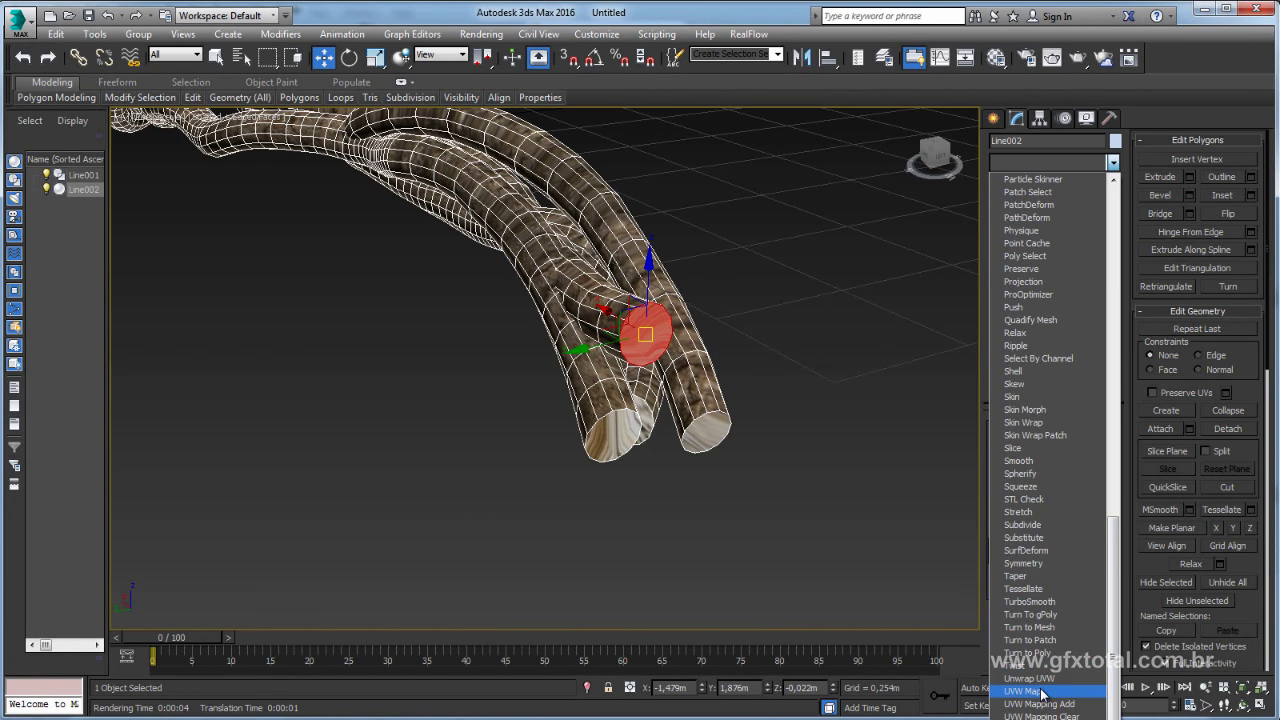
pyautogui.click(1030, 689)
pyautogui.keyDown('alt'); pyautogui.moveTo(796, 454); pyautogui.dragTo(741, 413, button='middle'); pyautogui.keyUp('alt')
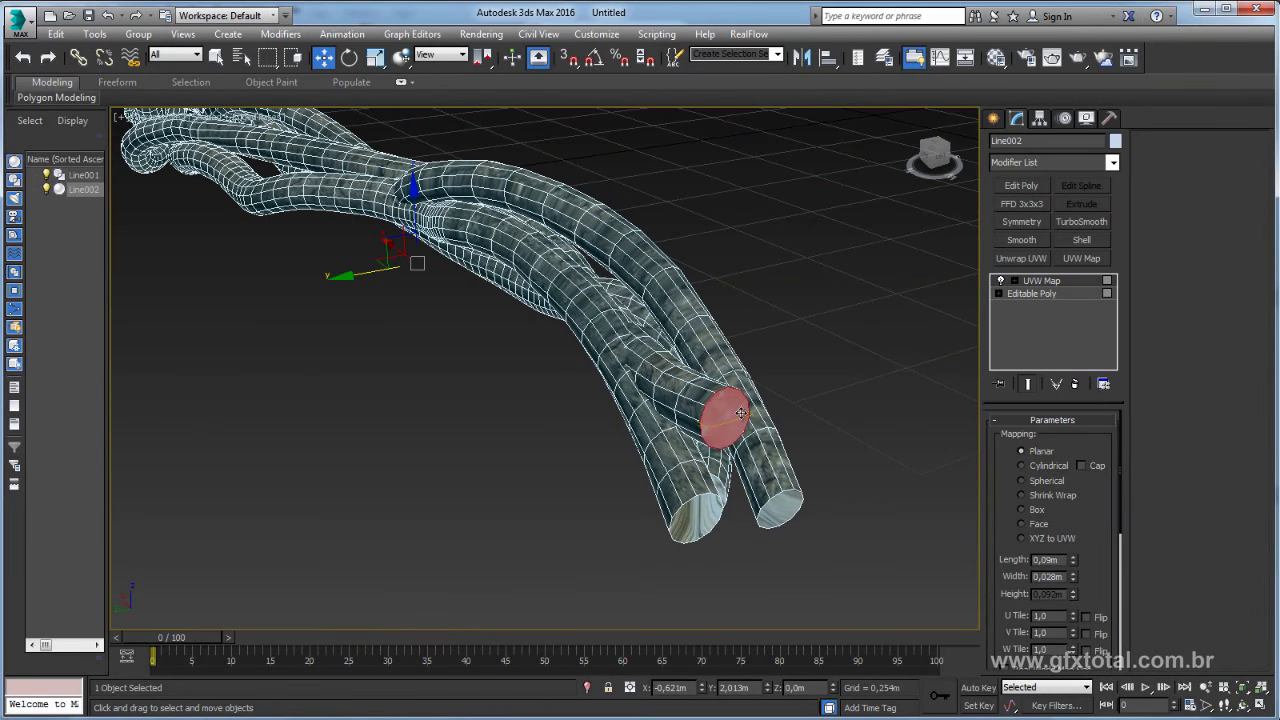
# Set the UVW Map alignment to Z for the red end cap.
pyautogui.scroll(2, 738, 425)
pyautogui.scroll(2, 732, 422)
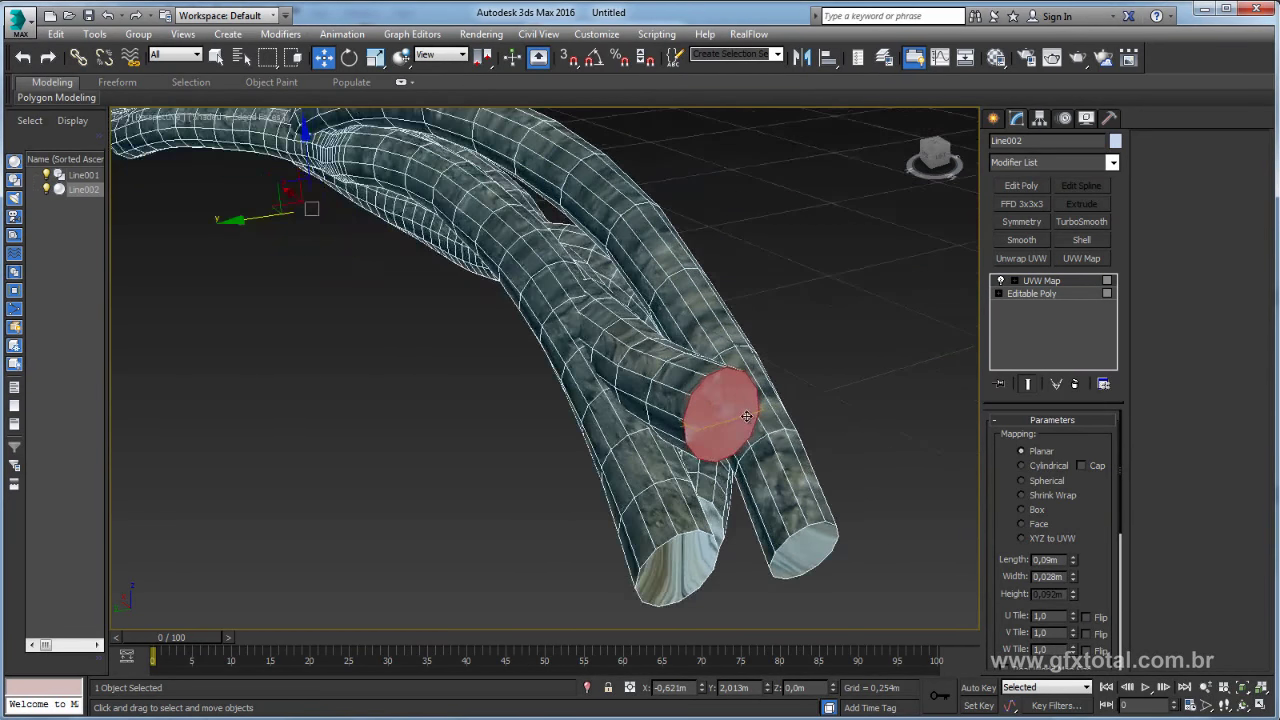
pyautogui.scroll(2, 725, 419)
pyautogui.keyDown('alt'); pyautogui.moveTo(744, 441); pyautogui.dragTo(756, 433, button='middle'); pyautogui.keyUp('alt')
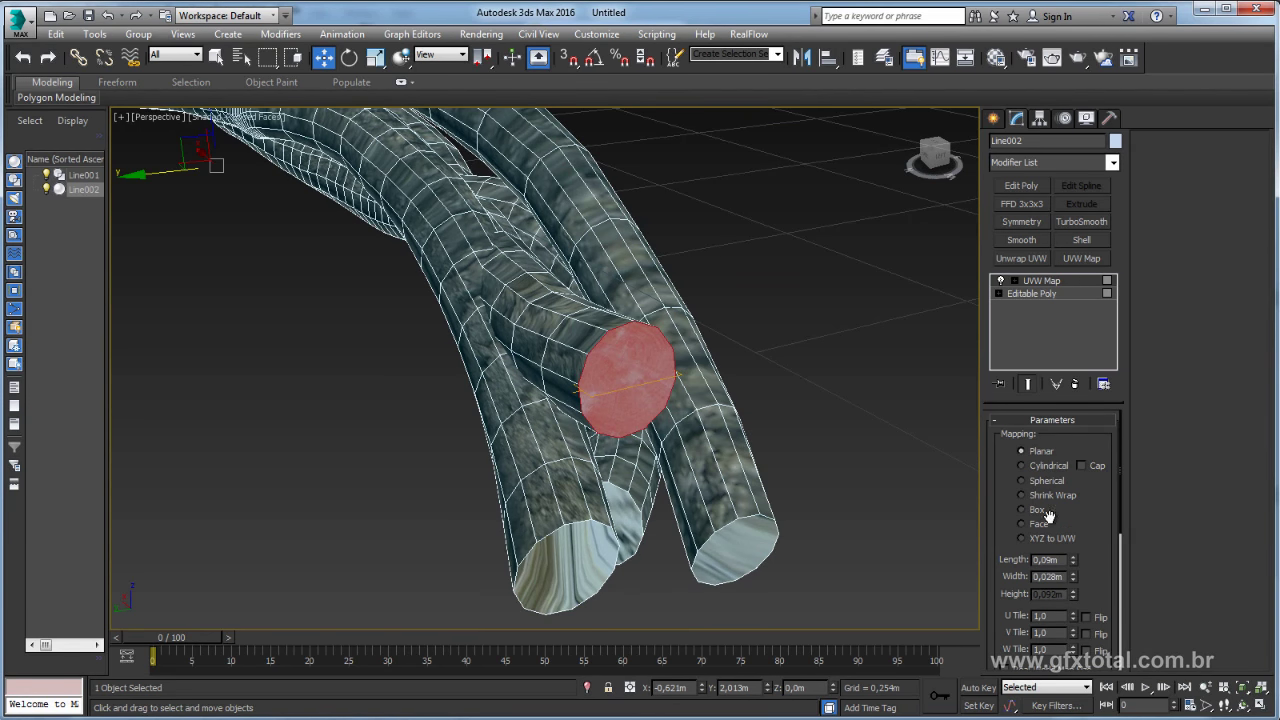
pyautogui.moveTo(1100, 530); pyautogui.dragTo(1104, 402)
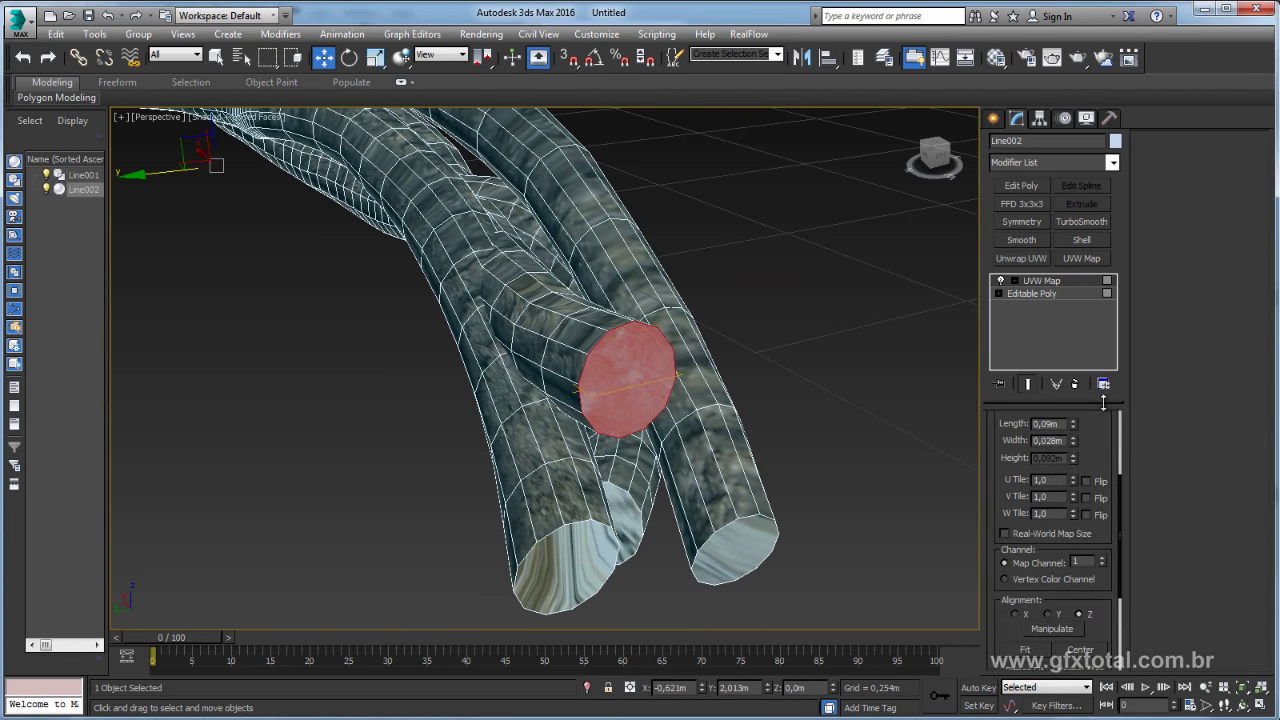
pyautogui.click(1016, 615)
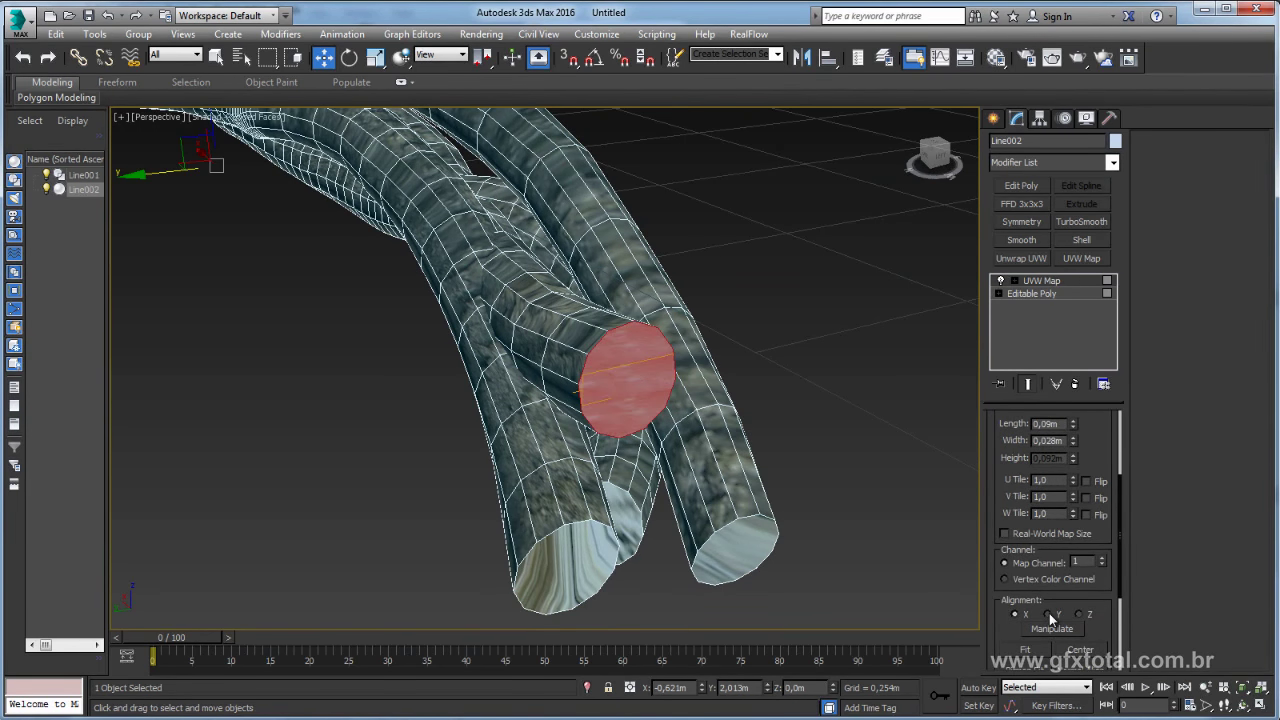
pyautogui.click(1048, 615)
pyautogui.click(1079, 615)
pyautogui.scroll(5, 788, 490)
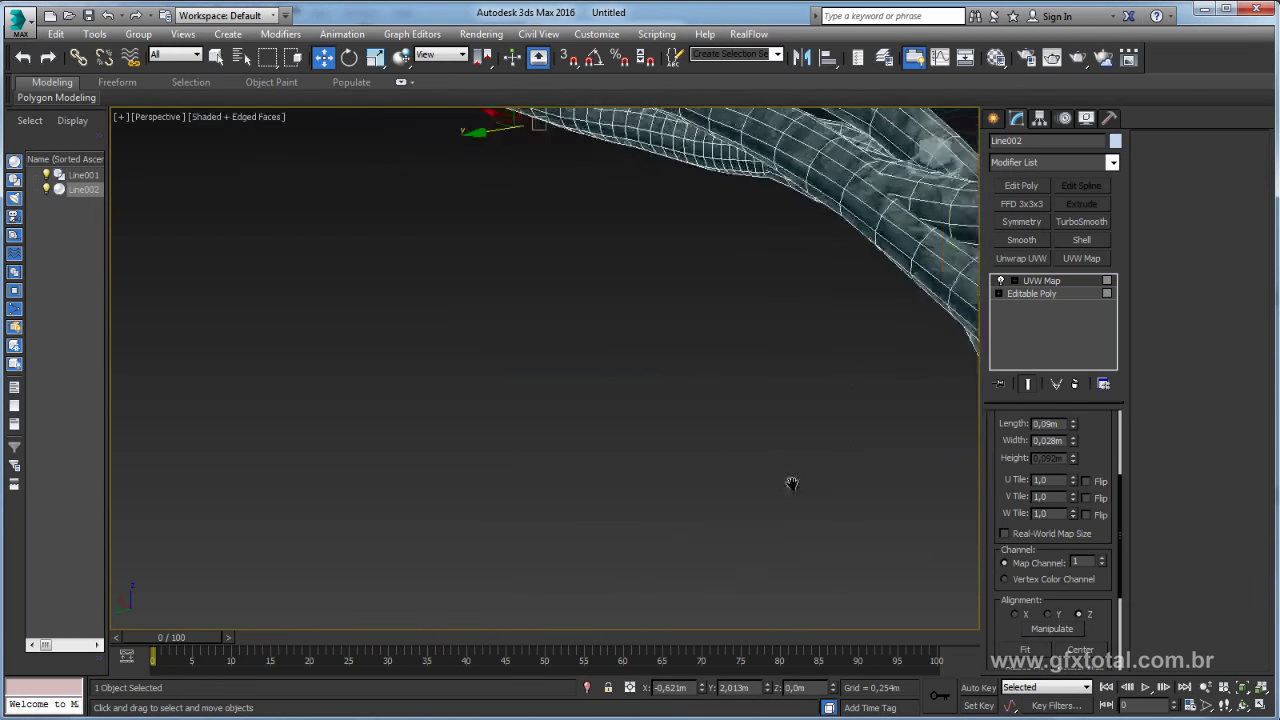
pyautogui.scroll(-6, 760, 500)
pyautogui.scroll(3, 711, 514)
pyautogui.scroll(3, 740, 420)
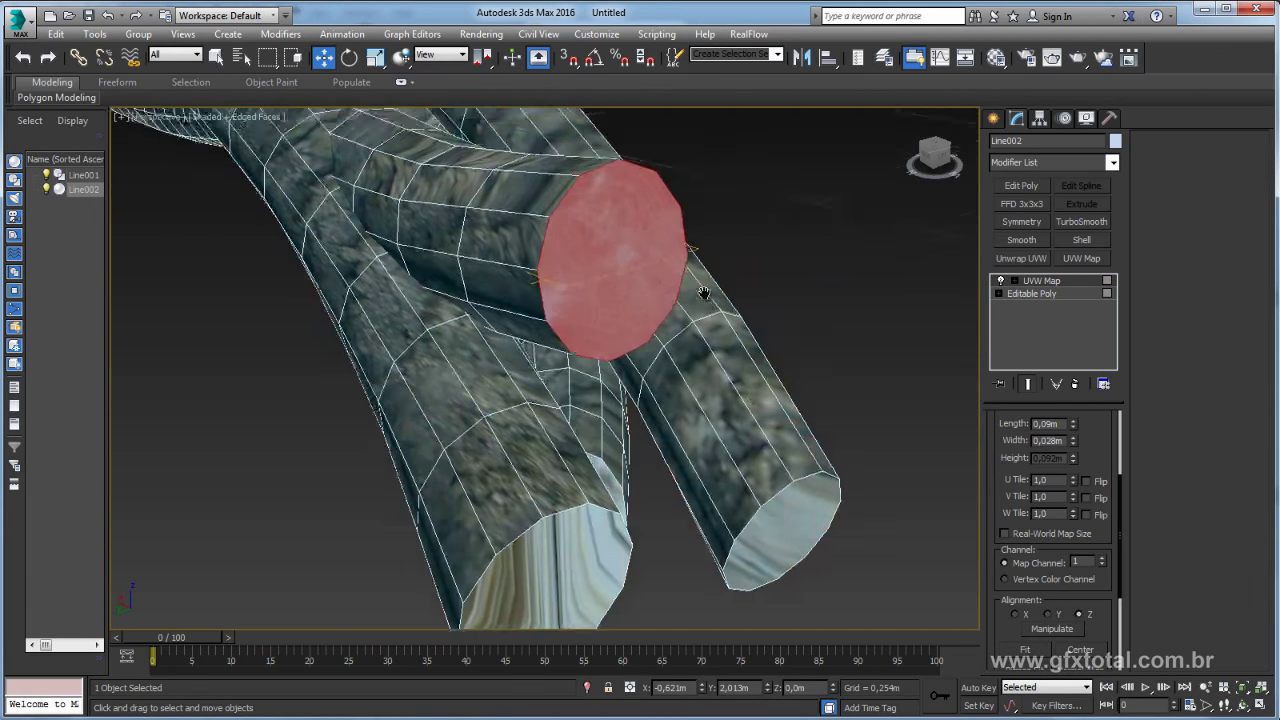
pyautogui.keyDown('alt'); pyautogui.moveTo(750, 390); pyautogui.dragTo(717, 429, button='middle'); pyautogui.keyUp('alt')
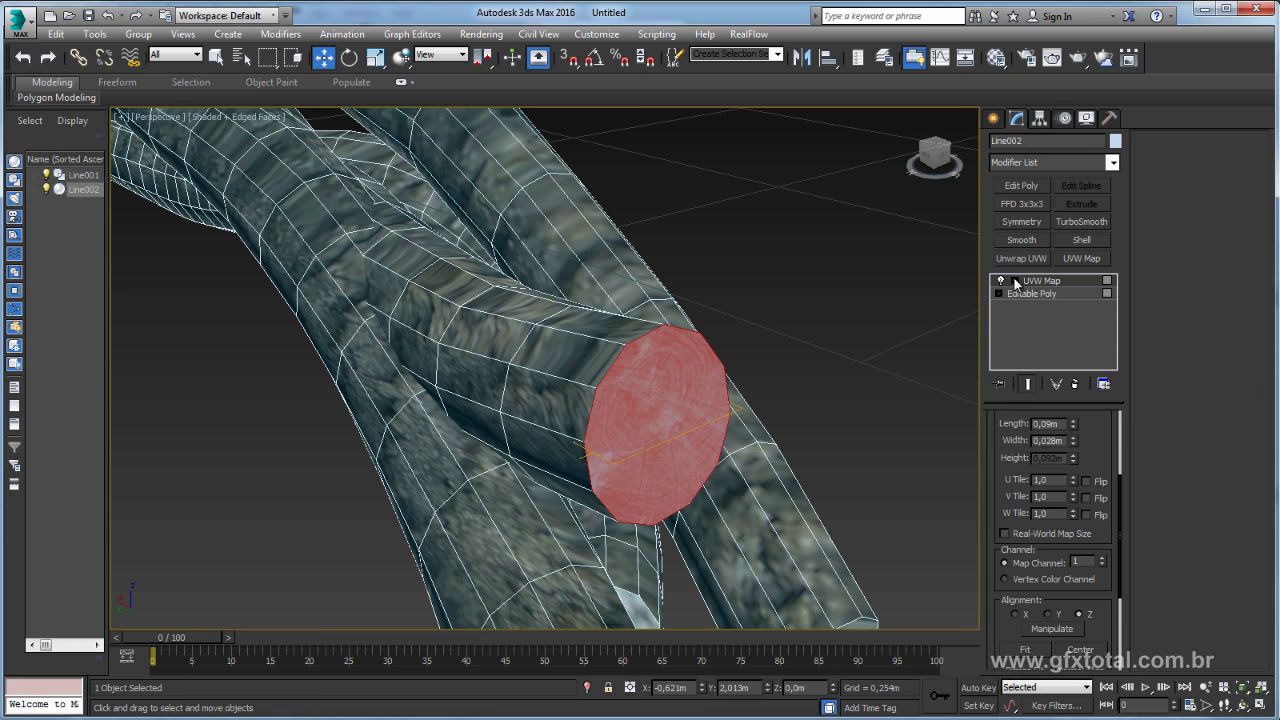
# Rotate and stretch the UVW Map gizmo to match the end cap.
pyautogui.click(1040, 294)
pyautogui.press('e')
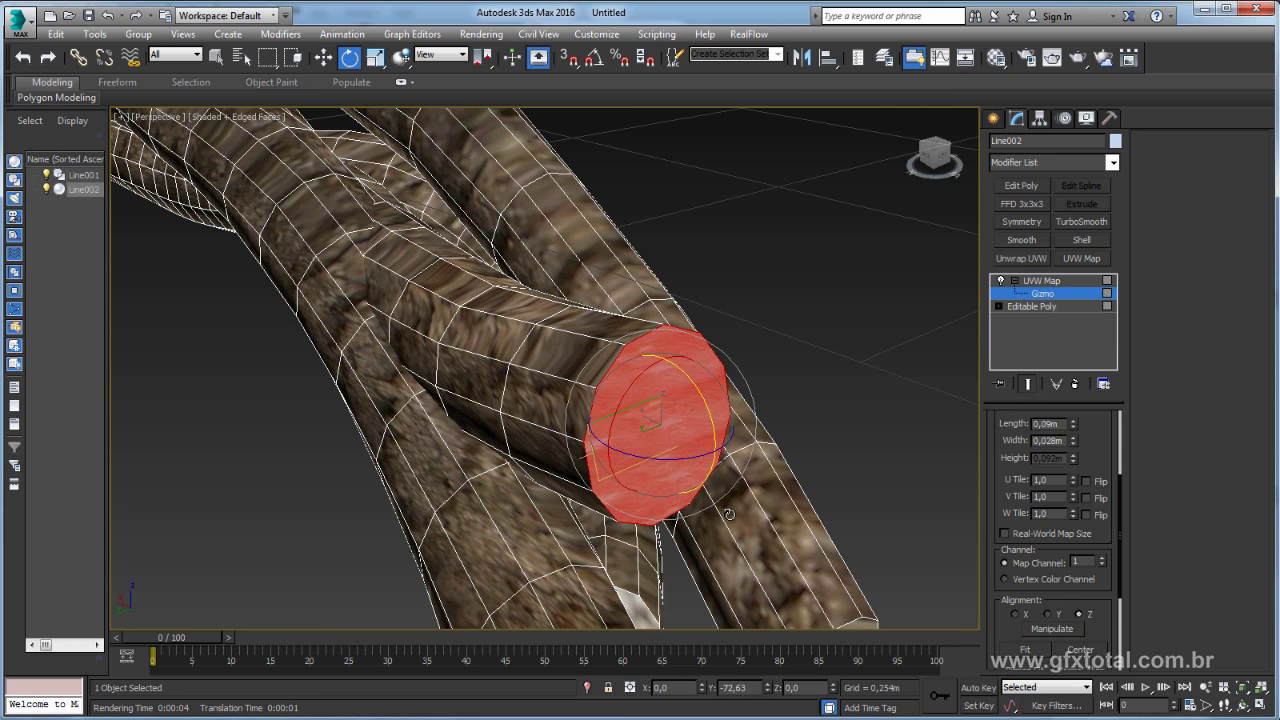
pyautogui.moveTo(655, 453); pyautogui.dragTo(649, 460)
pyautogui.press('r')
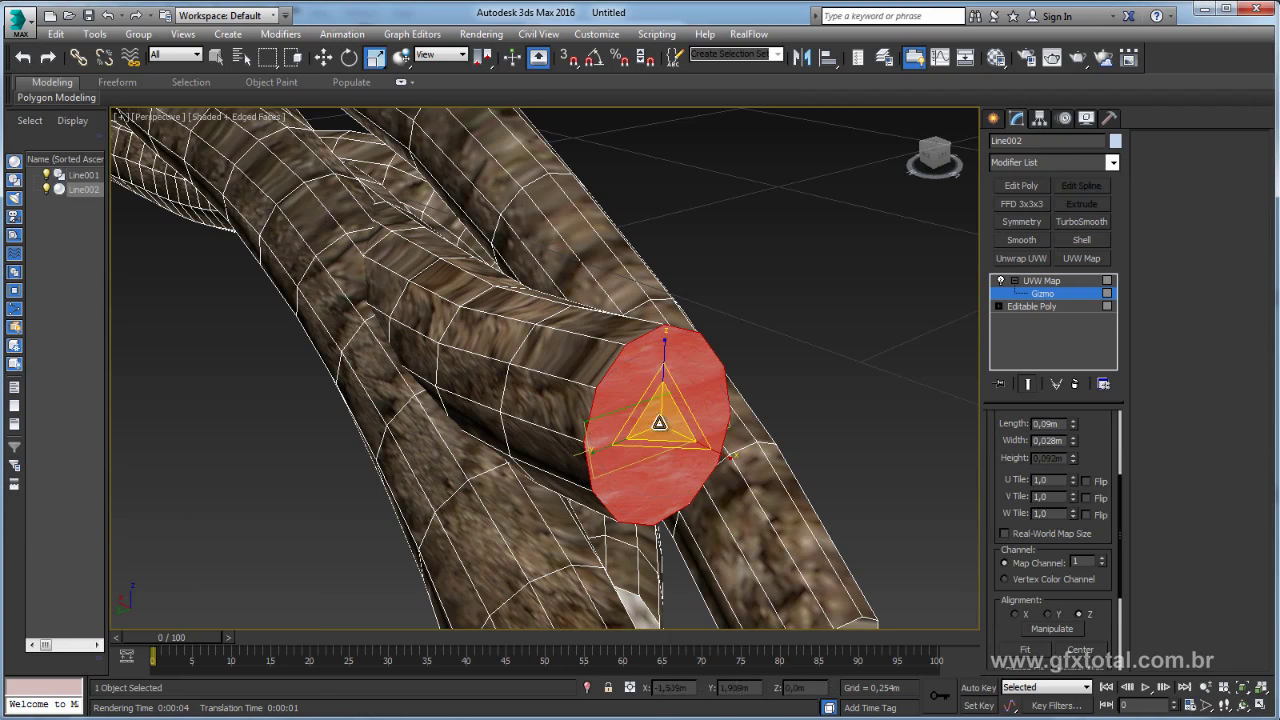
pyautogui.moveTo(662, 390); pyautogui.dragTo(659, 312)
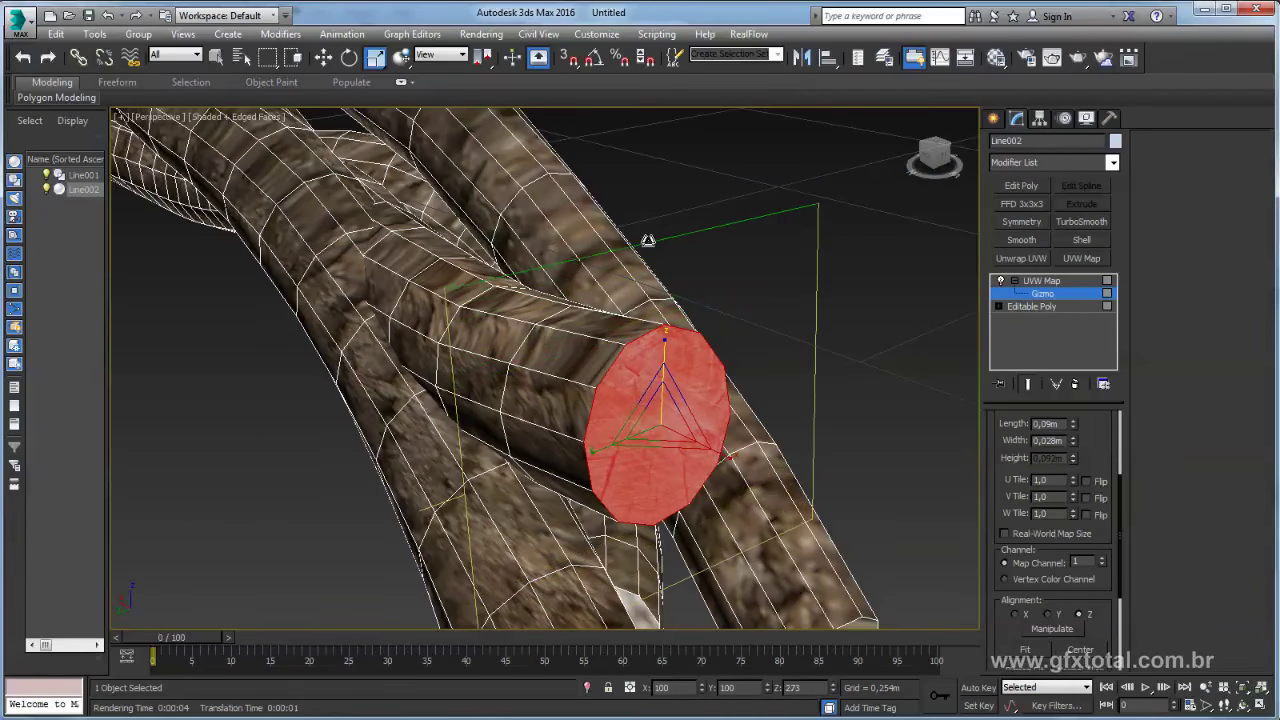
# Move and narrow the gizmo over the cap so end-grain rings show, then exit Gizmo mode.
pyautogui.press('w')
pyautogui.keyDown('alt'); pyautogui.moveTo(656, 420); pyautogui.dragTo(646, 411, button='middle'); pyautogui.keyUp('alt')
pyautogui.moveTo(646, 411)
pyautogui.mouseDown()
pyautogui.moveTo(647, 470)
pyautogui.moveTo(625, 497)
pyautogui.moveTo(663, 456)
pyautogui.moveTo(663, 489)
pyautogui.mouseUp()
pyautogui.press('r')
pyautogui.press('w')
pyautogui.scroll(-8, 745, 405)
pyautogui.keyDown('alt'); pyautogui.moveTo(750, 414); pyautogui.dragTo(786, 355, button='middle'); pyautogui.keyUp('alt')
pyautogui.scroll(8, 786, 355)
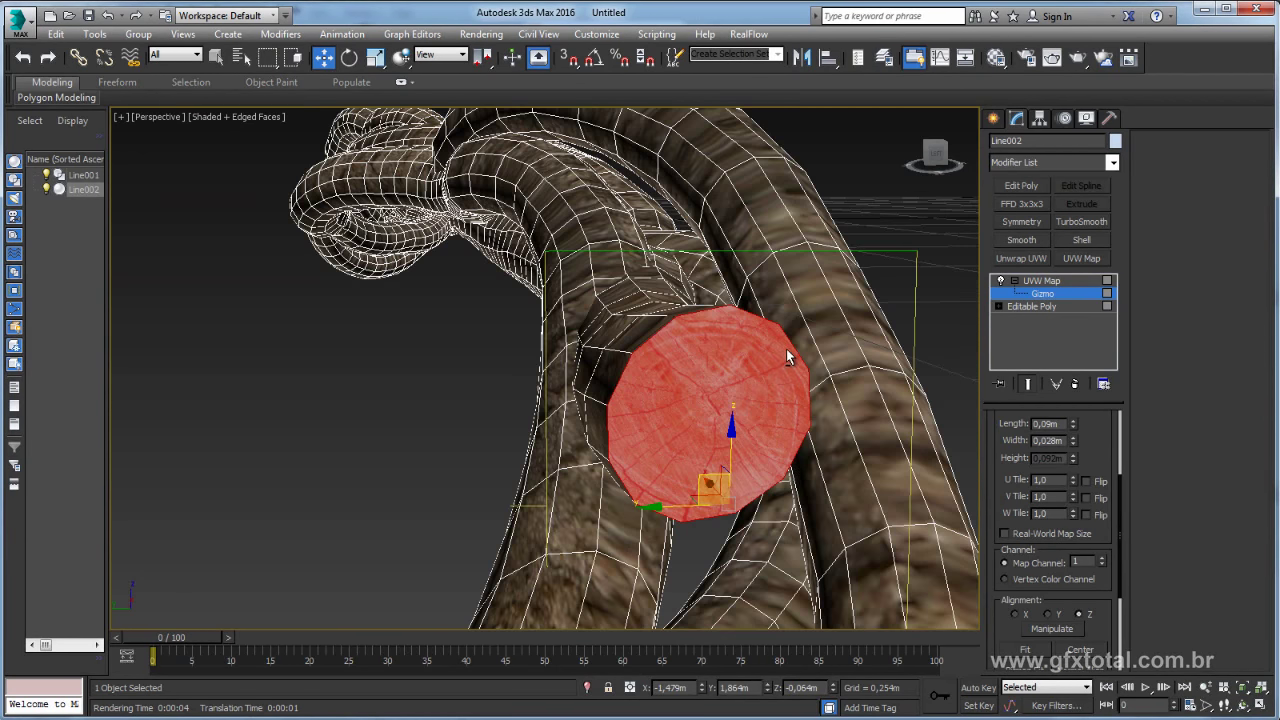
pyautogui.click(1014, 281)
pyautogui.scroll(-8, 798, 384)
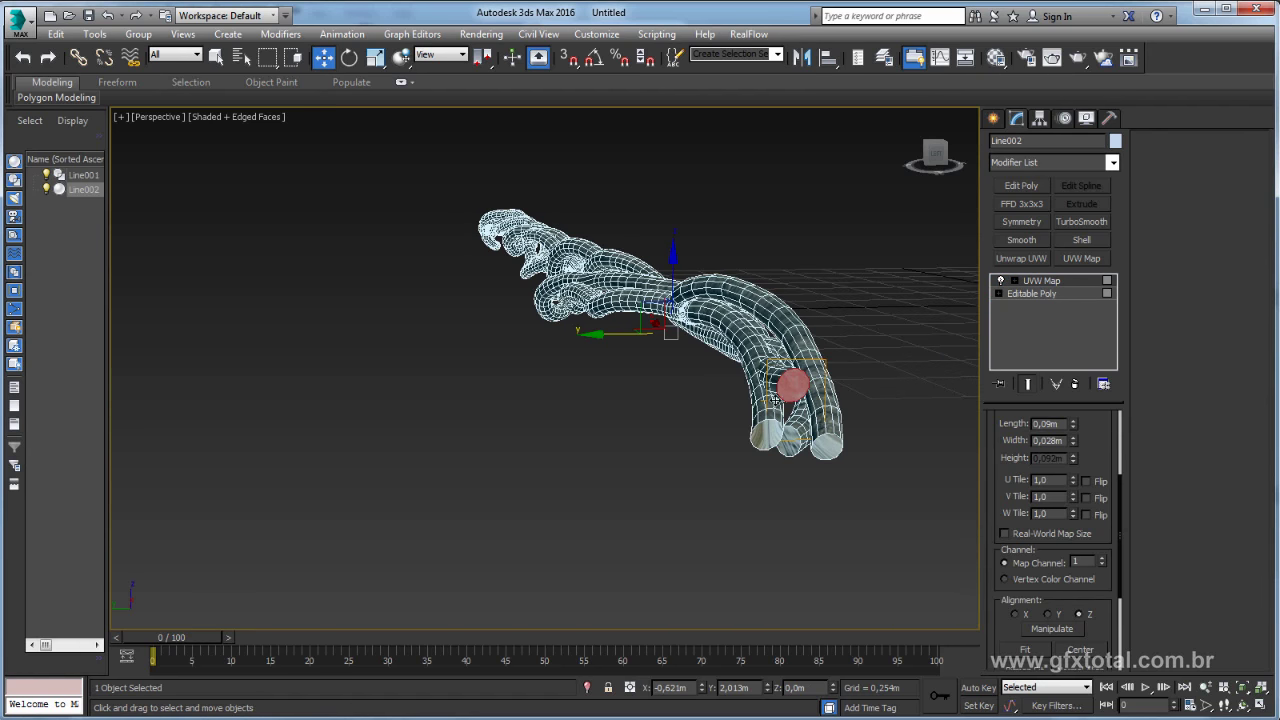
# Collapse Line002 to Editable Poly, select the next log end cap and add a UVW Map.
pyautogui.rightClick(772, 389)
pyautogui.moveTo(836, 541)
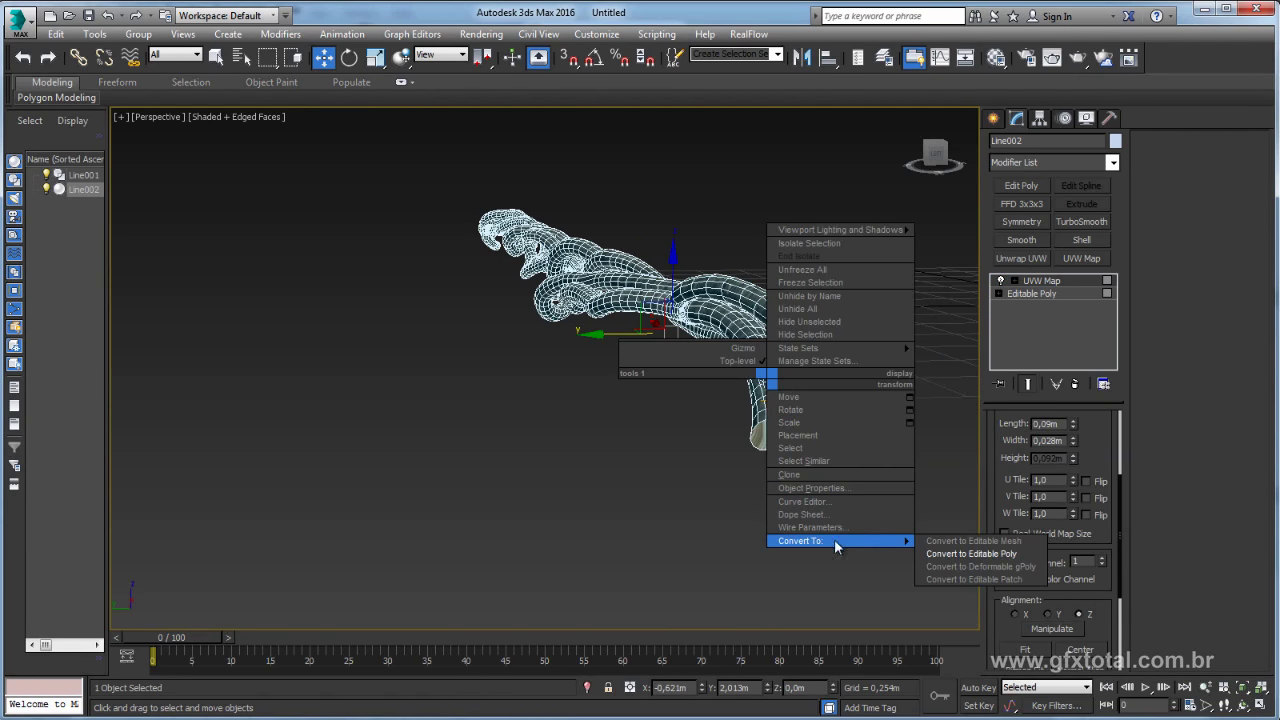
pyautogui.click(996, 554)
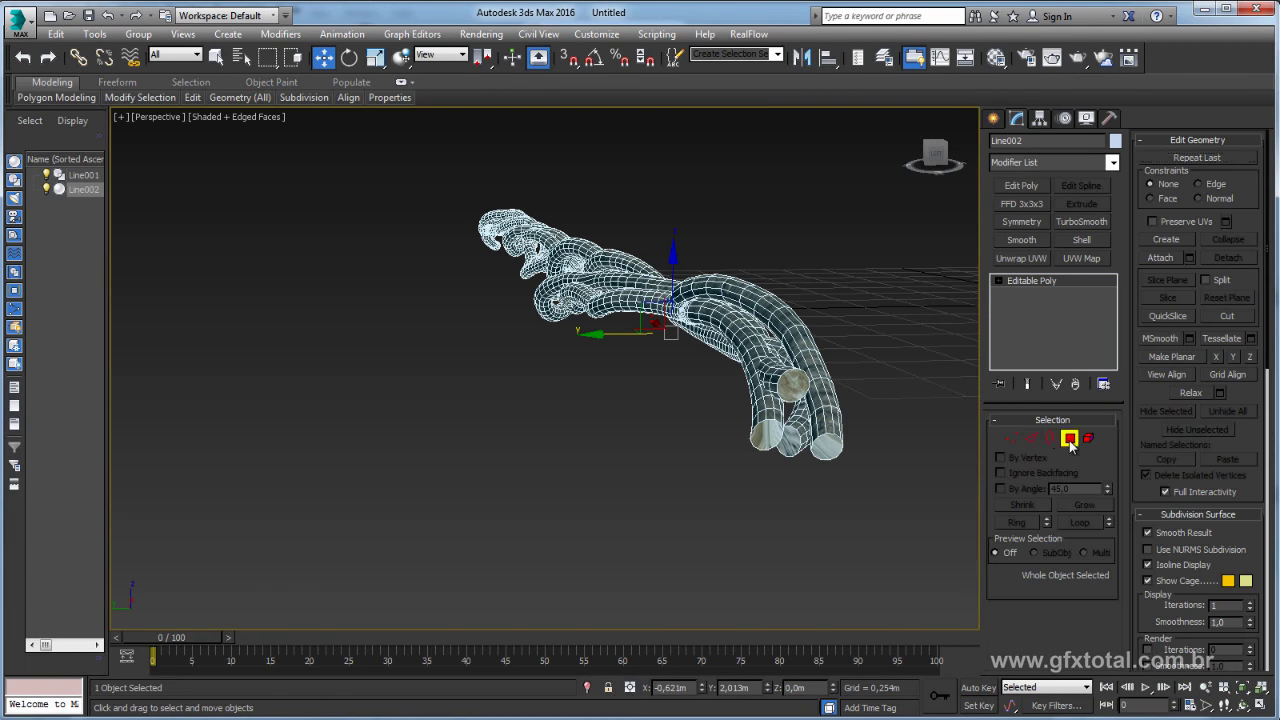
pyautogui.click(1069, 438)
pyautogui.click(765, 435)
pyautogui.scroll(3, 775, 435)
pyautogui.scroll(2, 786, 430)
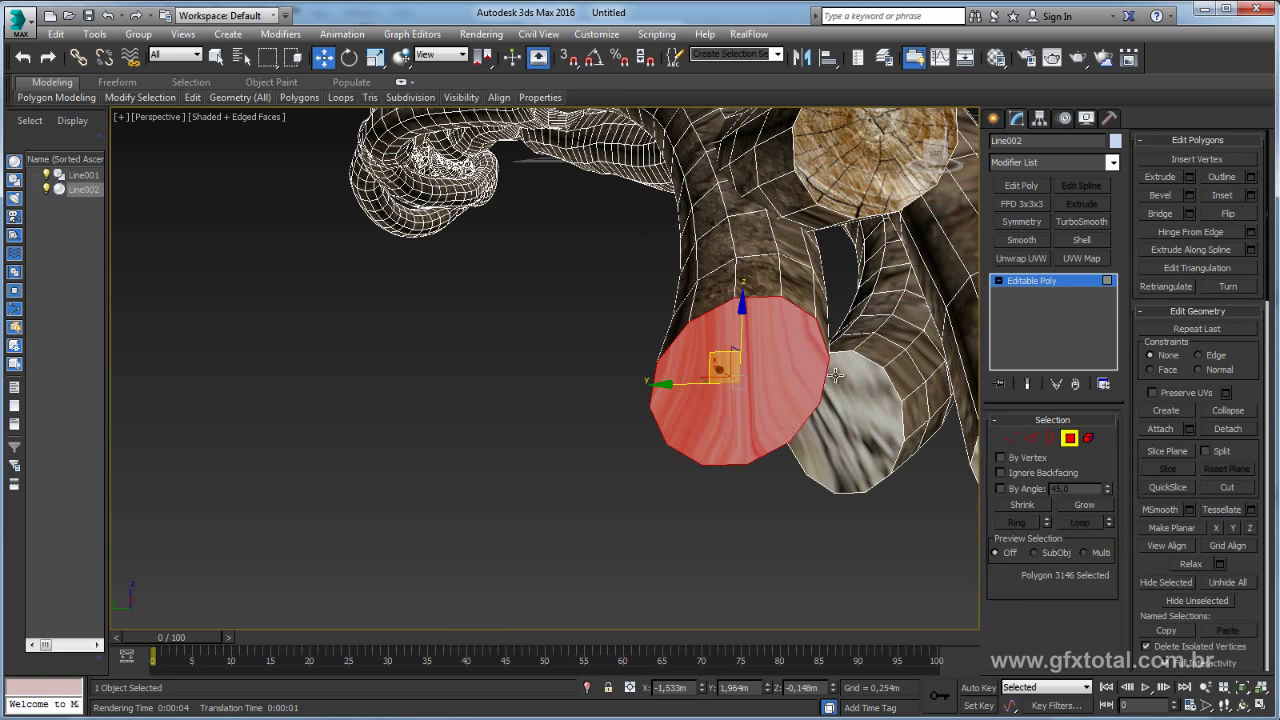
pyautogui.keyDown('alt'); pyautogui.moveTo(835, 375); pyautogui.dragTo(826, 378, button='middle'); pyautogui.keyUp('alt')
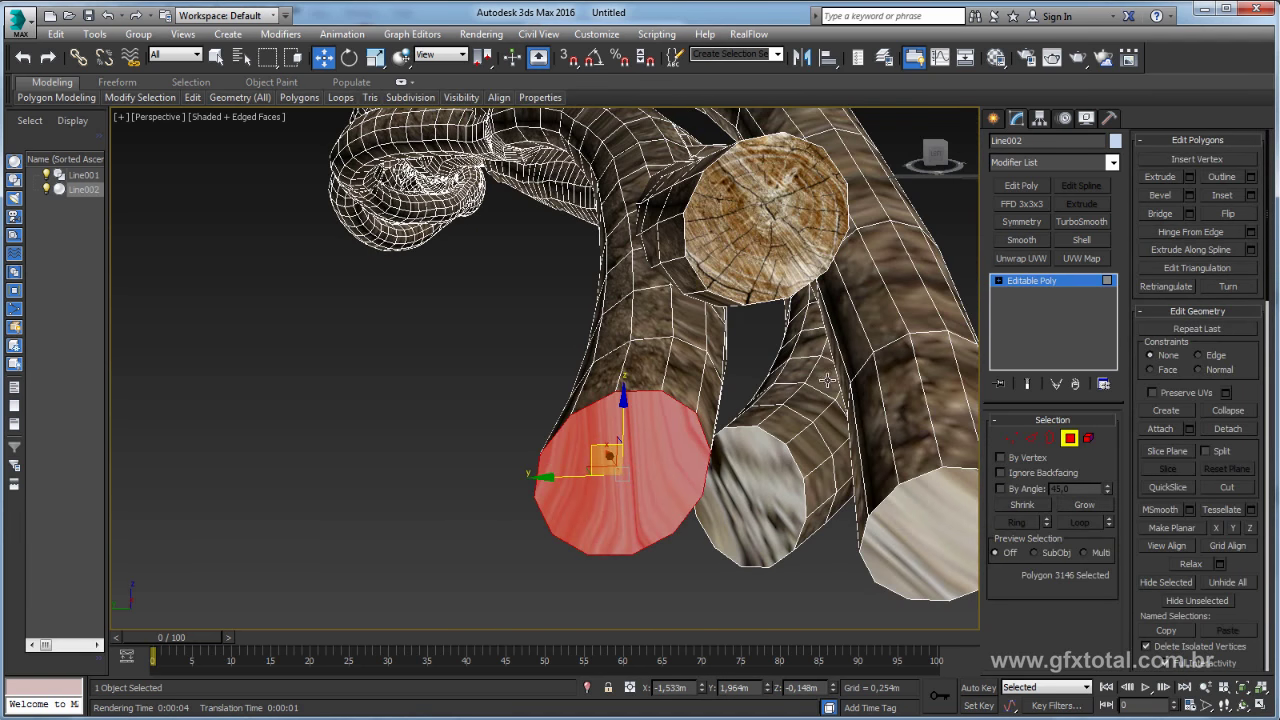
pyautogui.click(1081, 258)
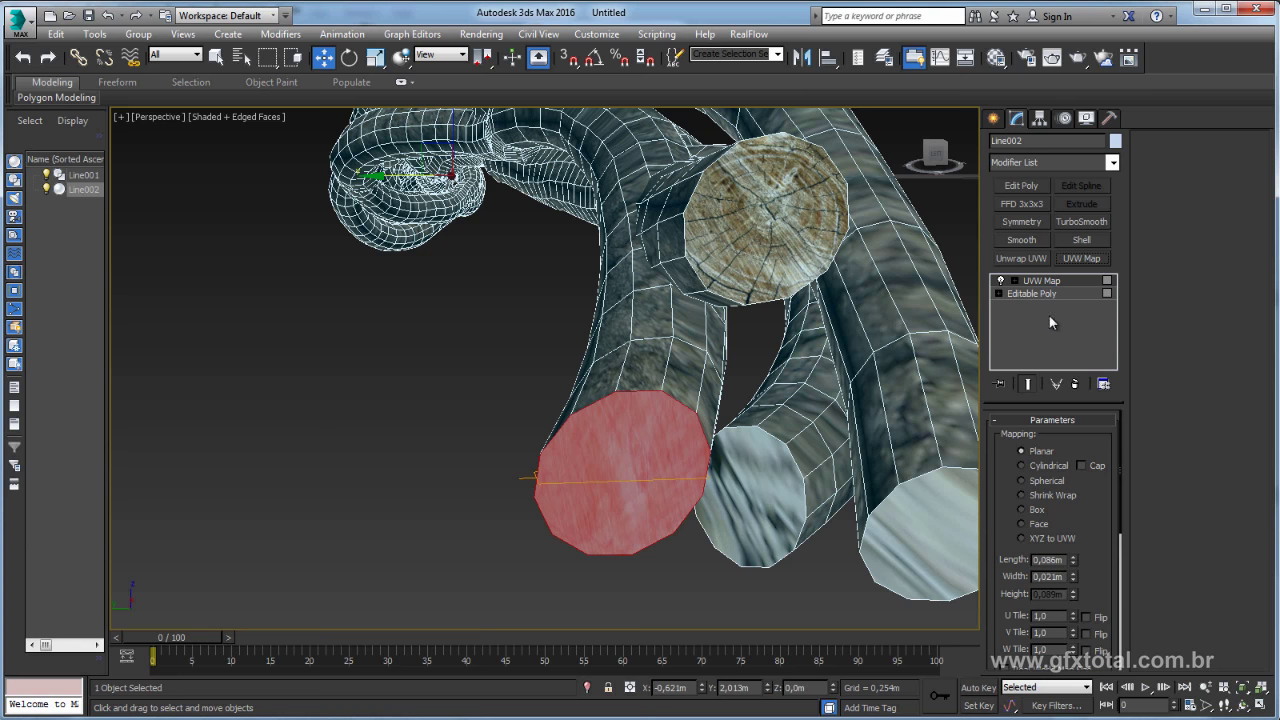
# Rotate the new mapping gizmo to face the cap and scale it around the log end.
pyautogui.click(1016, 284)
pyautogui.click(1042, 293)
pyautogui.press('e')
pyautogui.moveTo(621, 455); pyautogui.dragTo(637, 494)
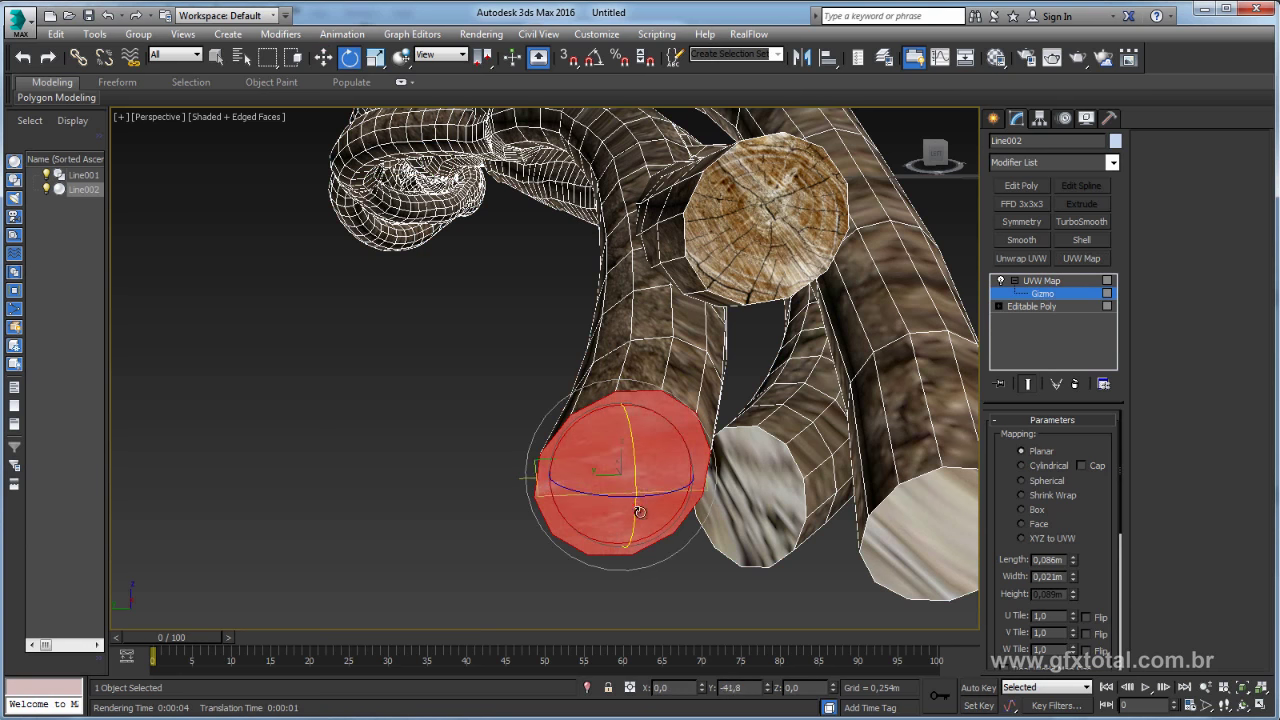
pyautogui.press('r')
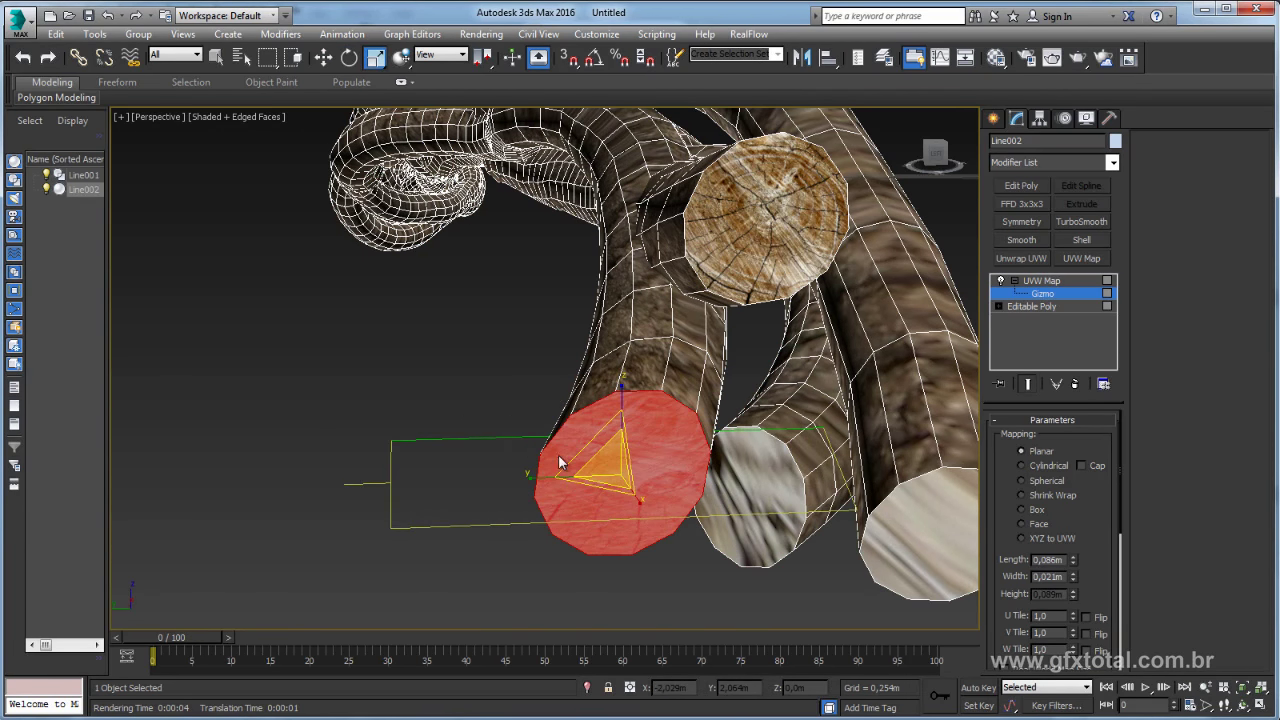
pyautogui.moveTo(548, 483); pyautogui.dragTo(552, 520)
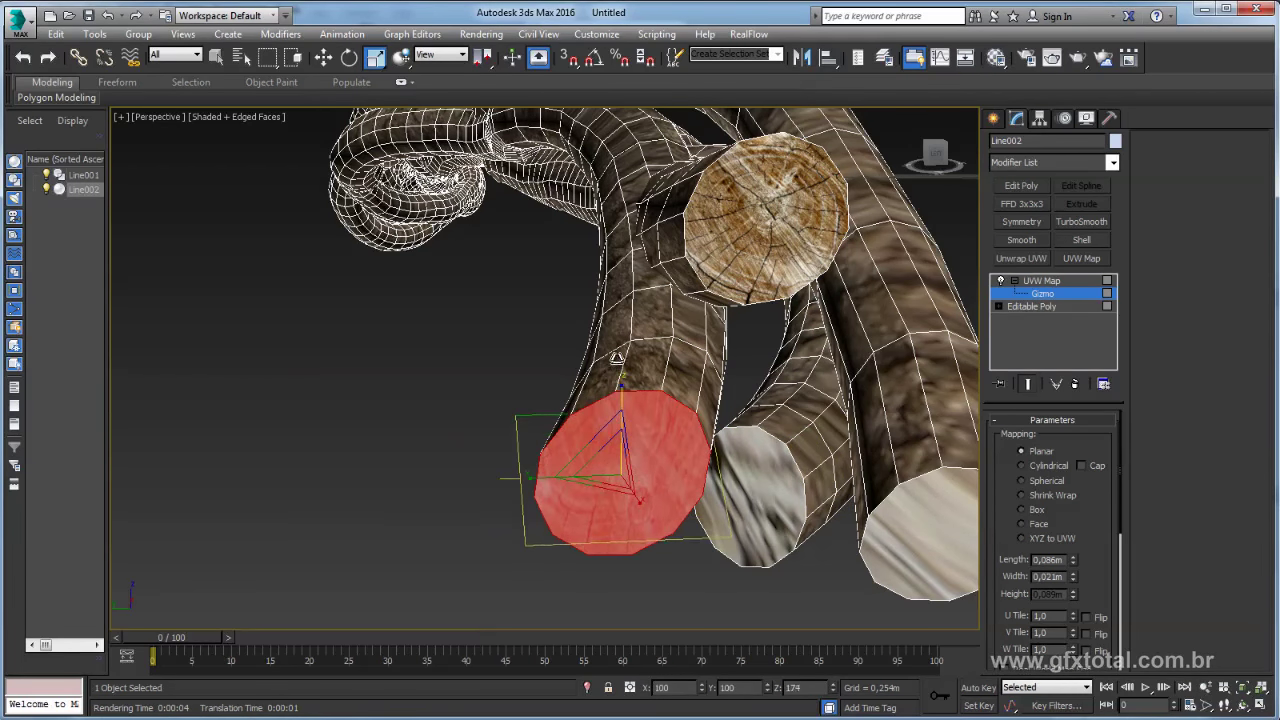
pyautogui.press('w')
pyautogui.press('r')
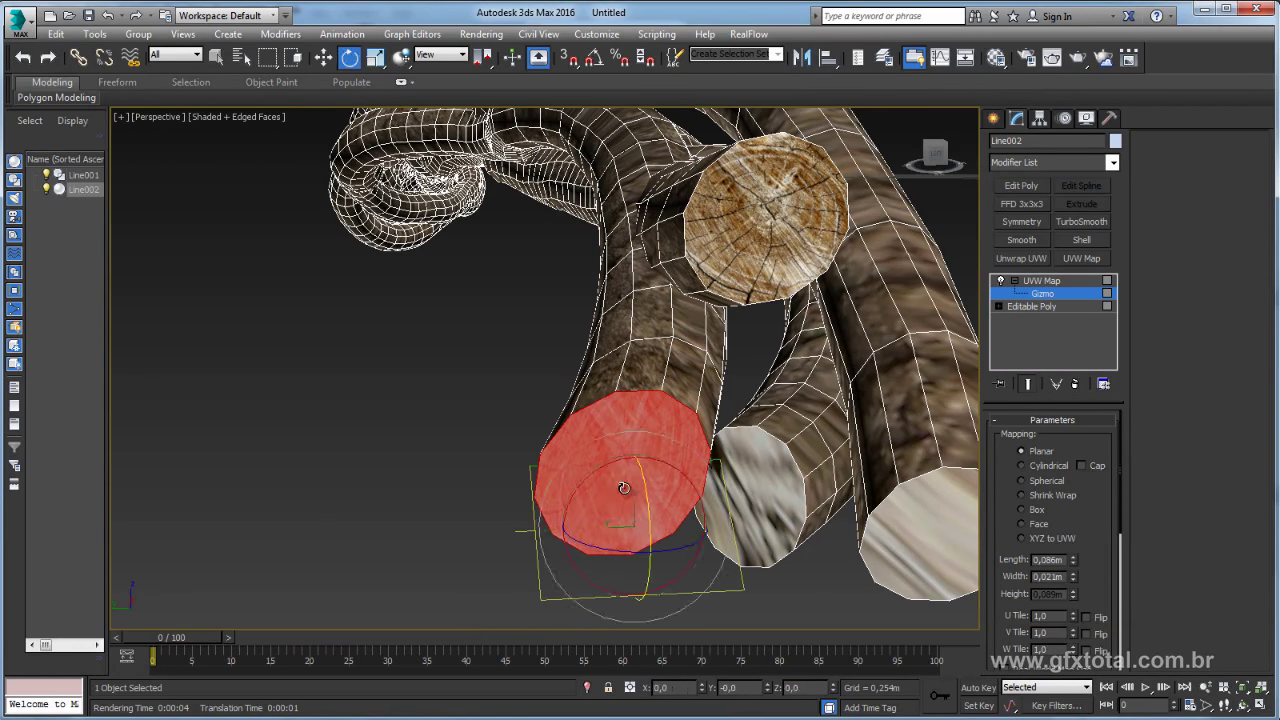
pyautogui.moveTo(630, 470); pyautogui.dragTo(642, 456)
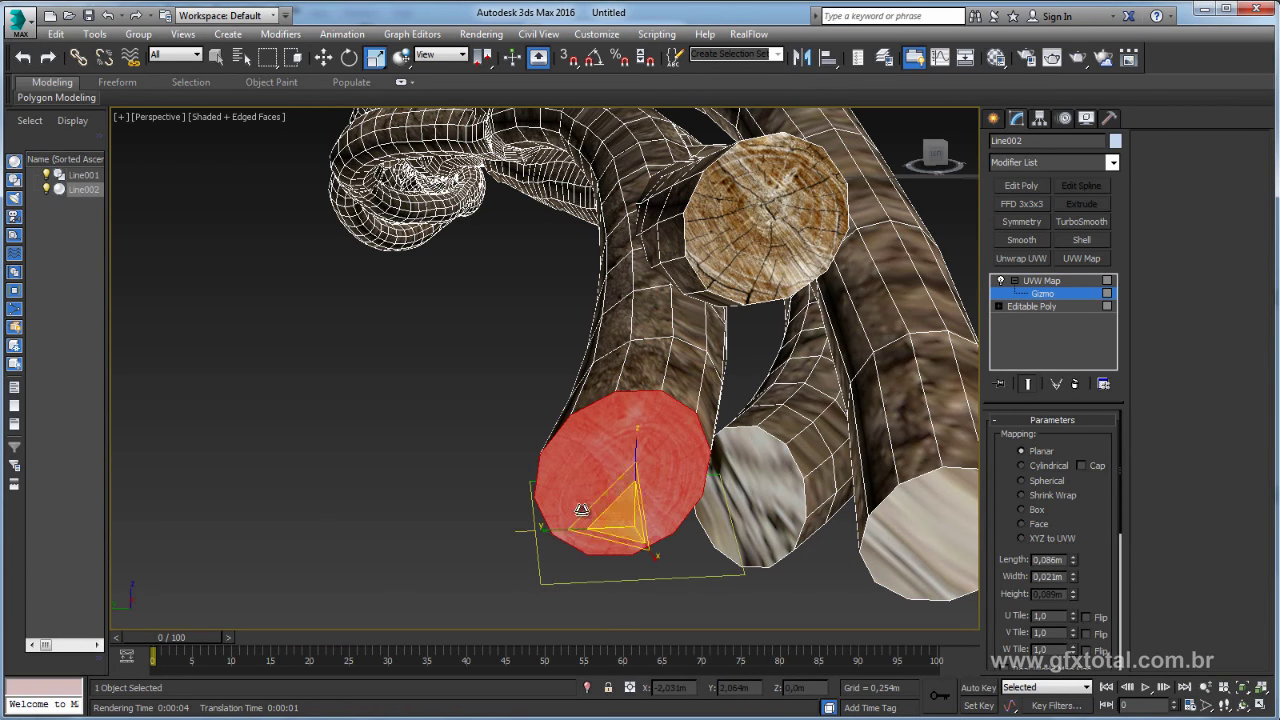
# Re-rotate the gizmo to the cap angle and enlarge it to cover the whole cap.
pyautogui.moveTo(595, 515); pyautogui.dragTo(621, 483)
pyautogui.press('w')
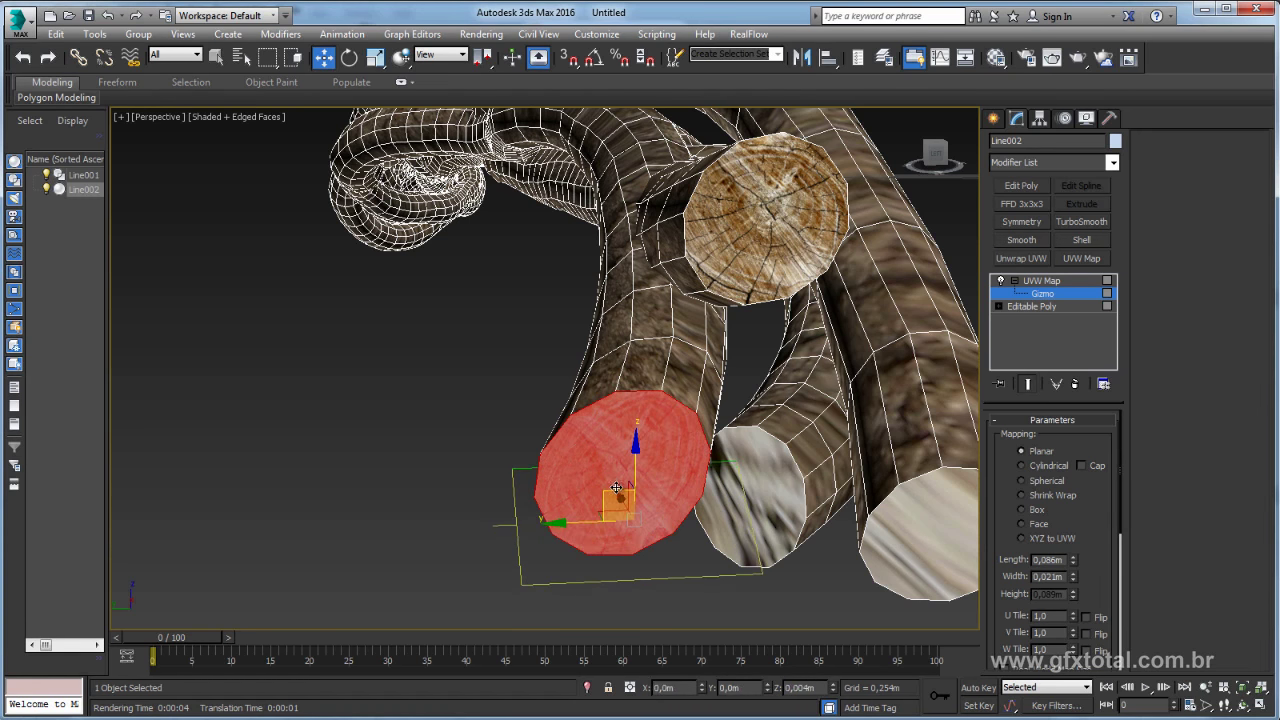
pyautogui.press('e')
pyautogui.keyDown('alt'); pyautogui.moveTo(706, 498); pyautogui.dragTo(727, 503, button='middle'); pyautogui.keyUp('alt')
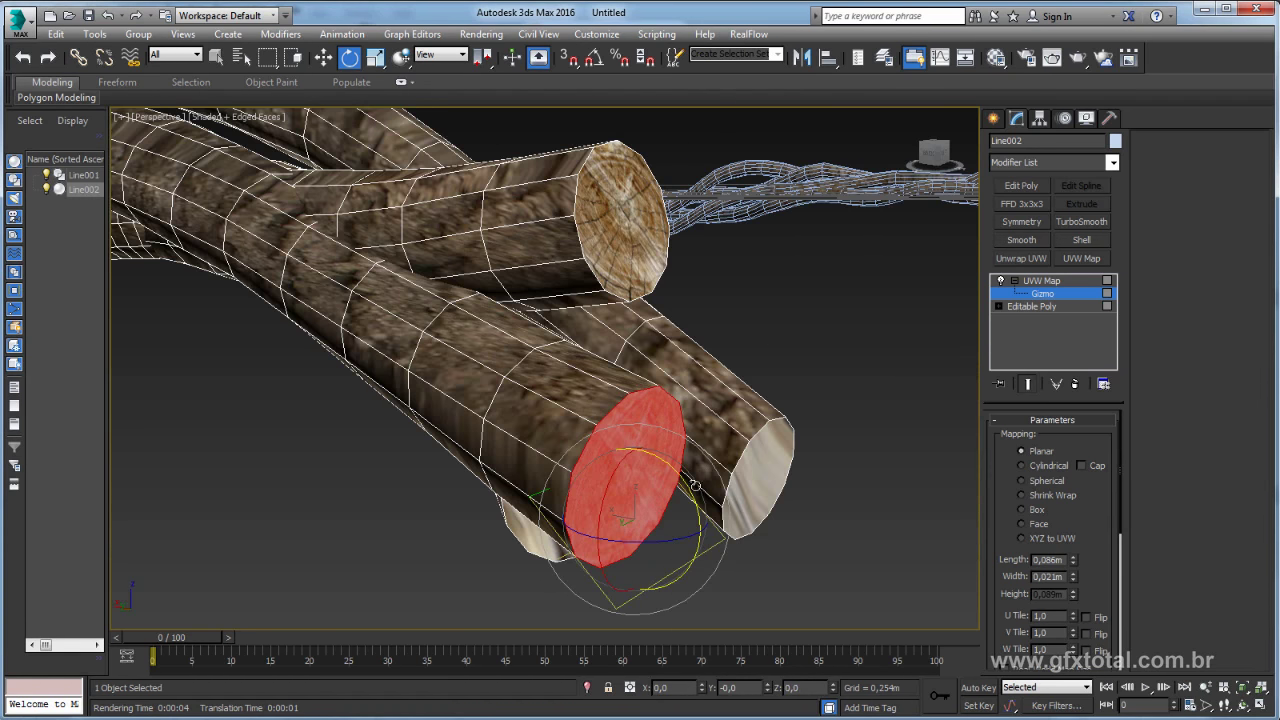
pyautogui.moveTo(696, 487); pyautogui.dragTo(719, 540)
pyautogui.press('r')
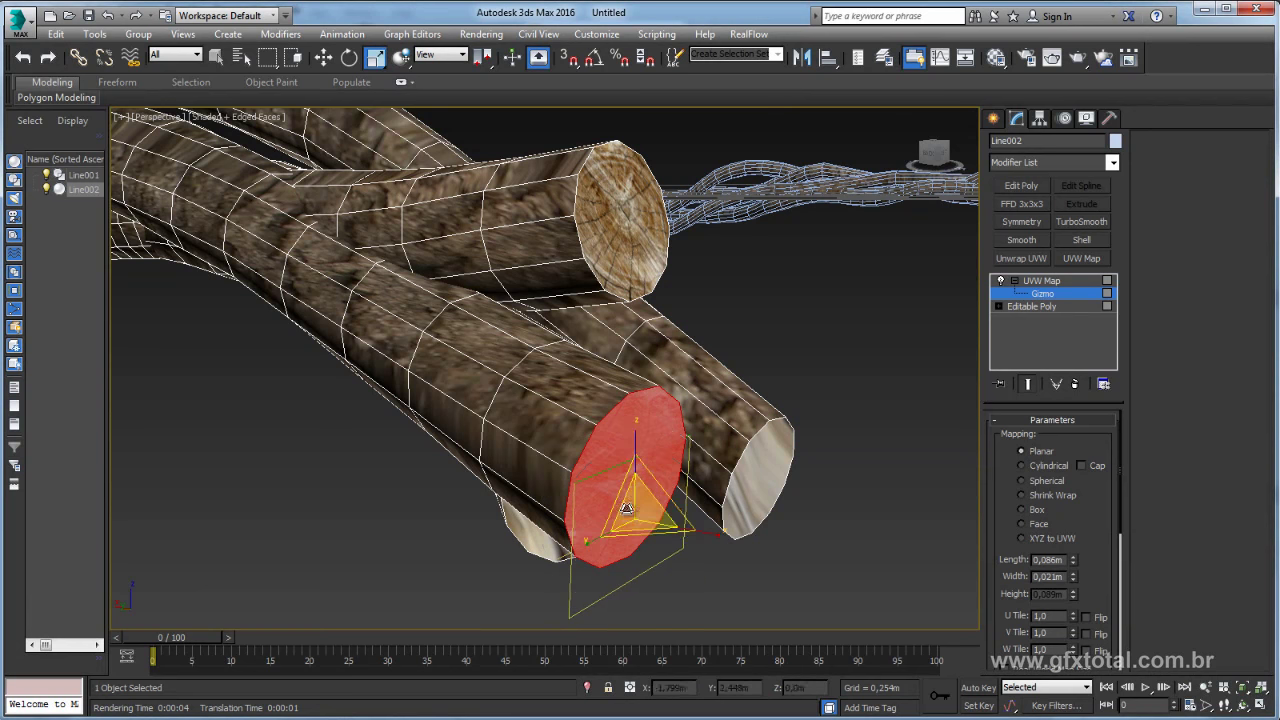
pyautogui.moveTo(636, 495); pyautogui.dragTo(634, 415)
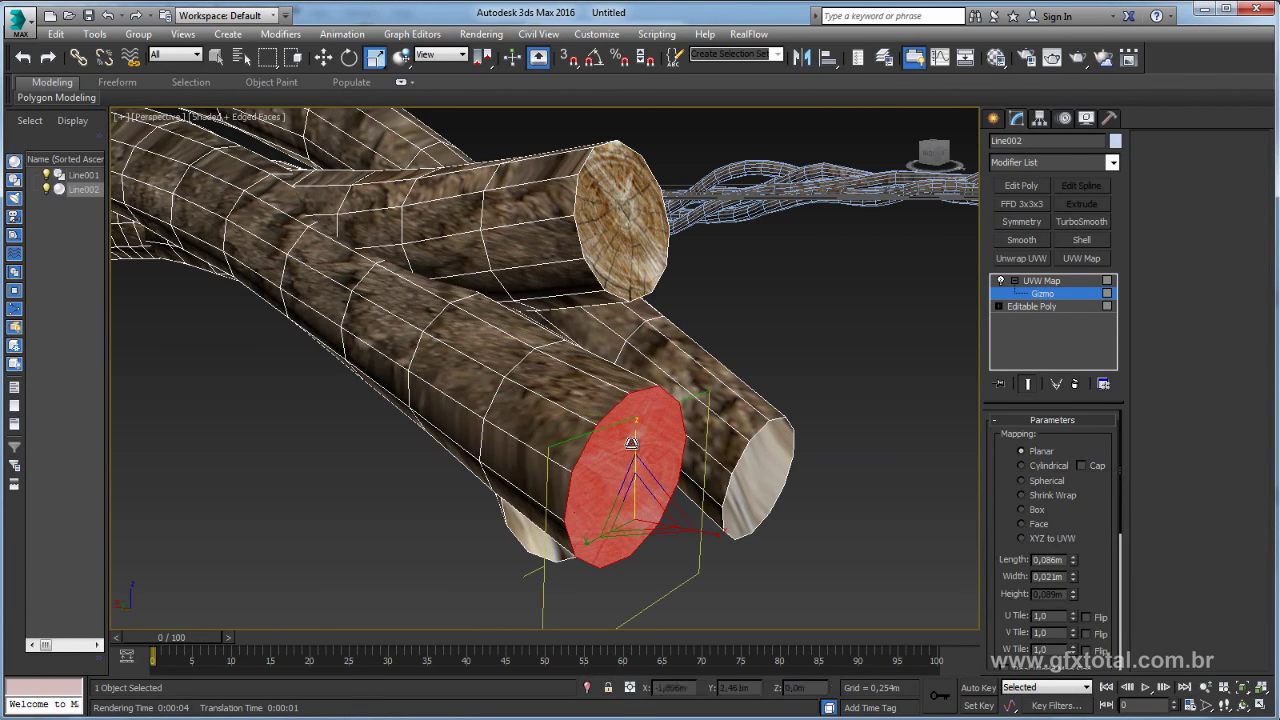
pyautogui.press('w')
pyautogui.keyDown('alt'); pyautogui.moveTo(806, 383); pyautogui.dragTo(947, 295, button='middle'); pyautogui.keyUp('alt')
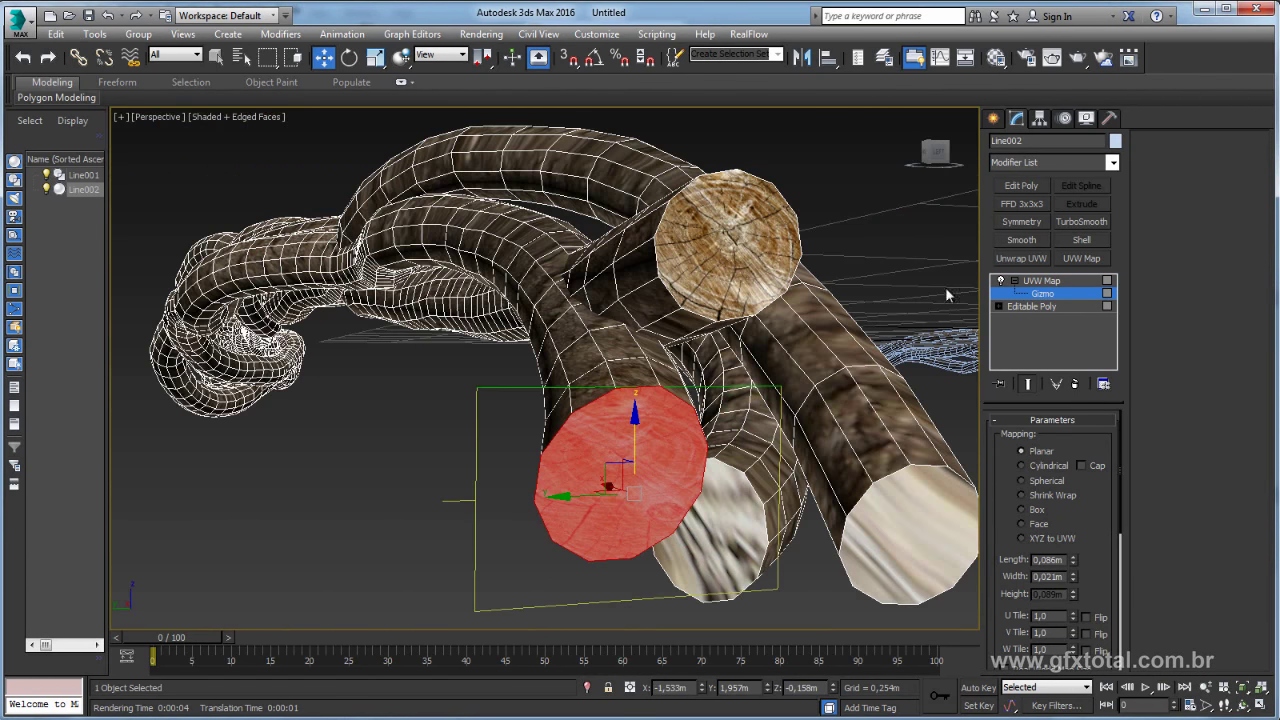
# Collapse the latest cap mapping into Editable Poly and select a log end-cap polygon.
pyautogui.click(1043, 283)
pyautogui.rightClick(666, 340)
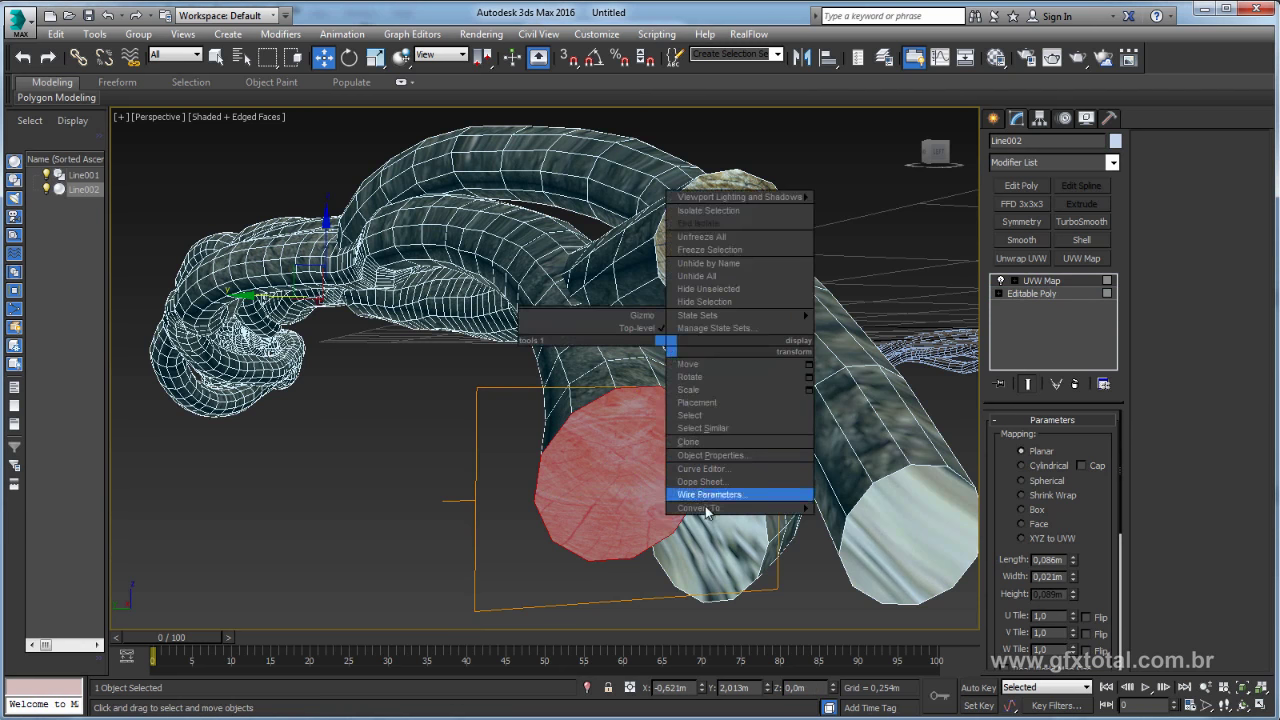
pyautogui.click(833, 521)
pyautogui.moveTo(833, 521)
pyautogui.keyDown('alt'); pyautogui.mouseDown(button='middle')
pyautogui.moveTo(694, 491)
pyautogui.moveTo(736, 499)
pyautogui.mouseUp(button='middle'); pyautogui.keyUp('alt')
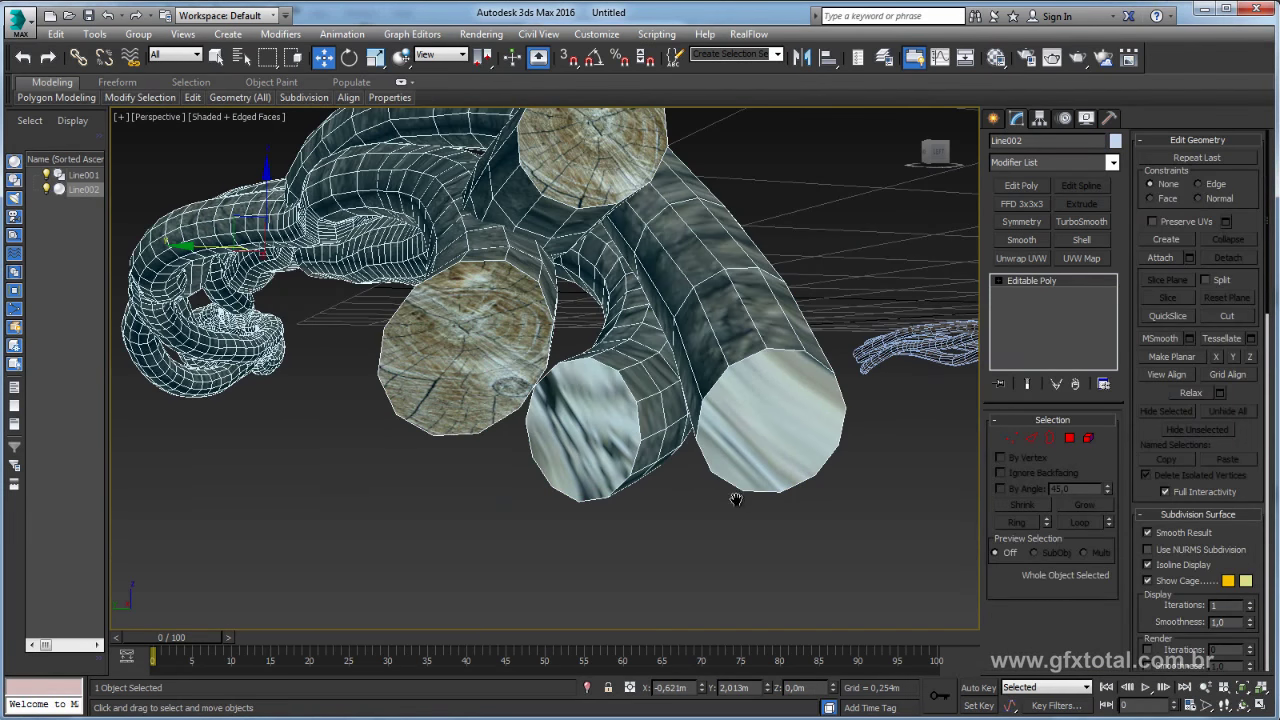
pyautogui.click(1069, 438)
pyautogui.click(602, 429)
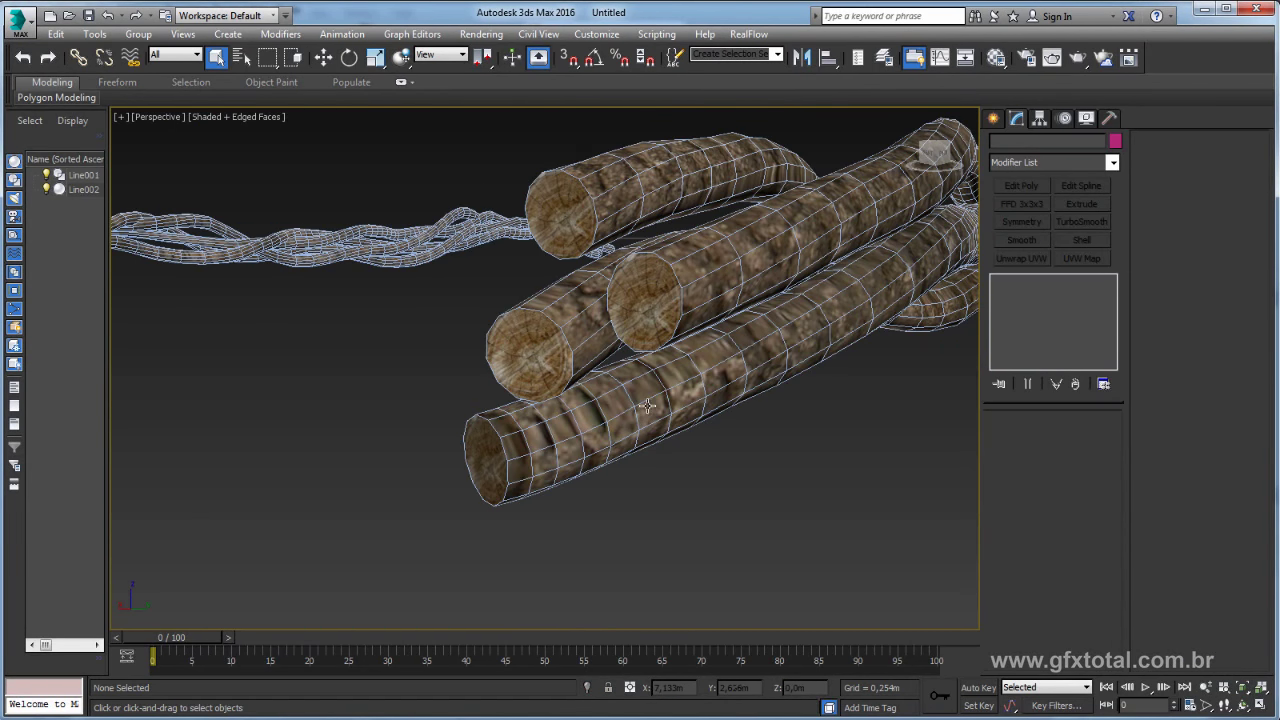
# Orbit and zoom the Perspective view to inspect the end-grain rings on the log ends.
pyautogui.moveTo(648, 405)
pyautogui.keyDown('alt'); pyautogui.mouseDown(button='middle')
pyautogui.moveTo(629, 394)
pyautogui.moveTo(638, 400)
pyautogui.mouseUp(button='middle'); pyautogui.keyUp('alt')
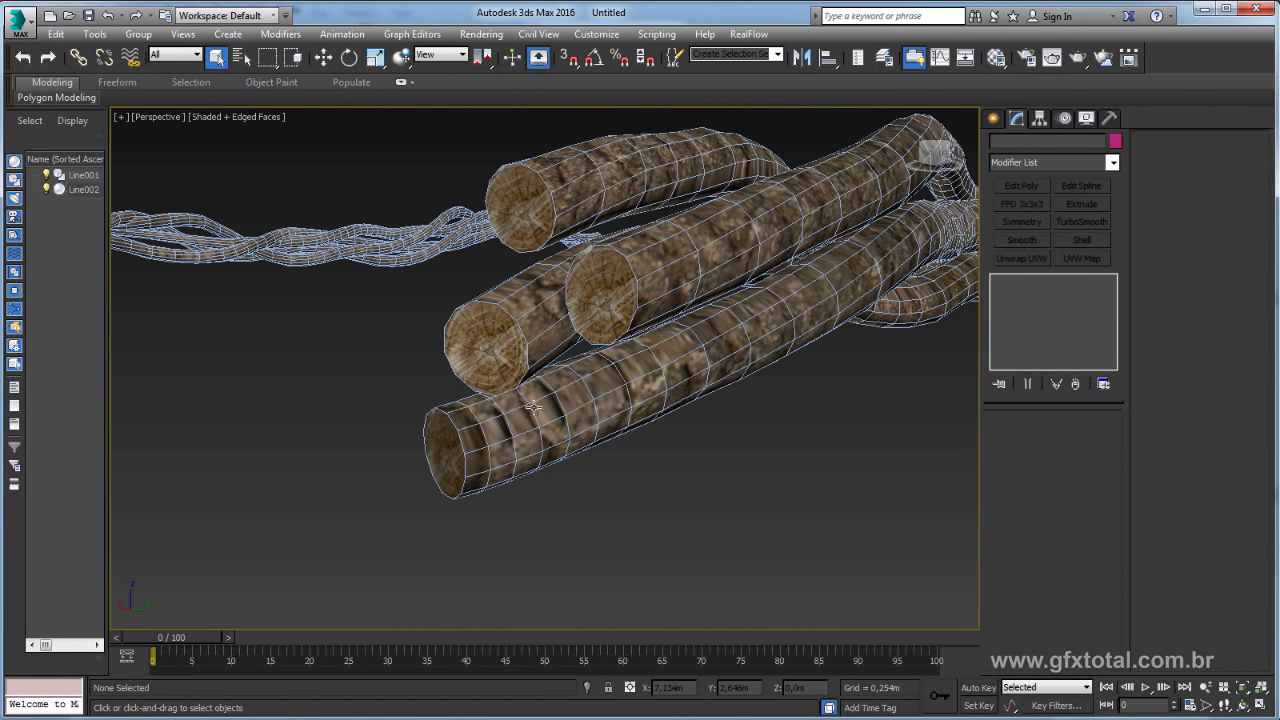
pyautogui.keyDown('alt'); pyautogui.moveTo(551, 401); pyautogui.dragTo(766, 399, button='middle'); pyautogui.keyUp('alt')
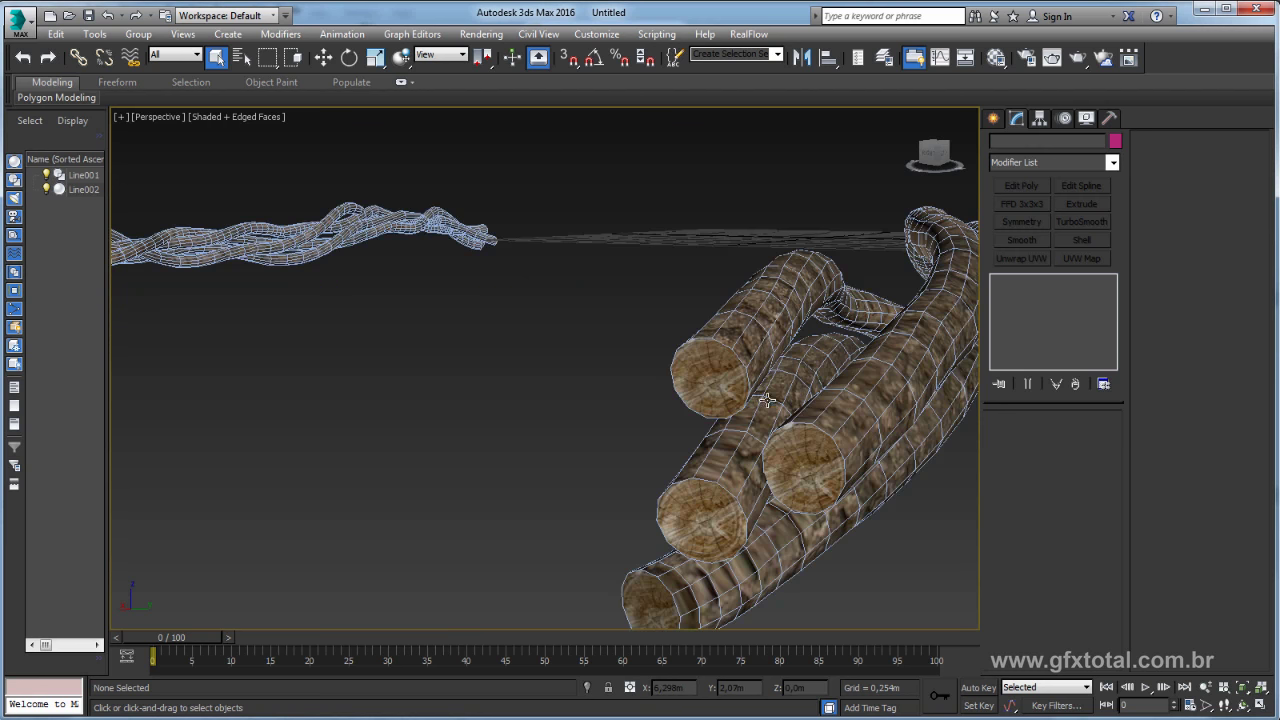
pyautogui.moveTo(769, 447)
pyautogui.keyDown('alt'); pyautogui.mouseDown(button='middle')
pyautogui.moveTo(768, 430)
pyautogui.moveTo(880, 423)
pyautogui.moveTo(740, 437)
pyautogui.moveTo(346, 383)
pyautogui.moveTo(438, 375)
pyautogui.mouseUp(button='middle'); pyautogui.keyUp('alt')
pyautogui.scroll(3, 438, 375)
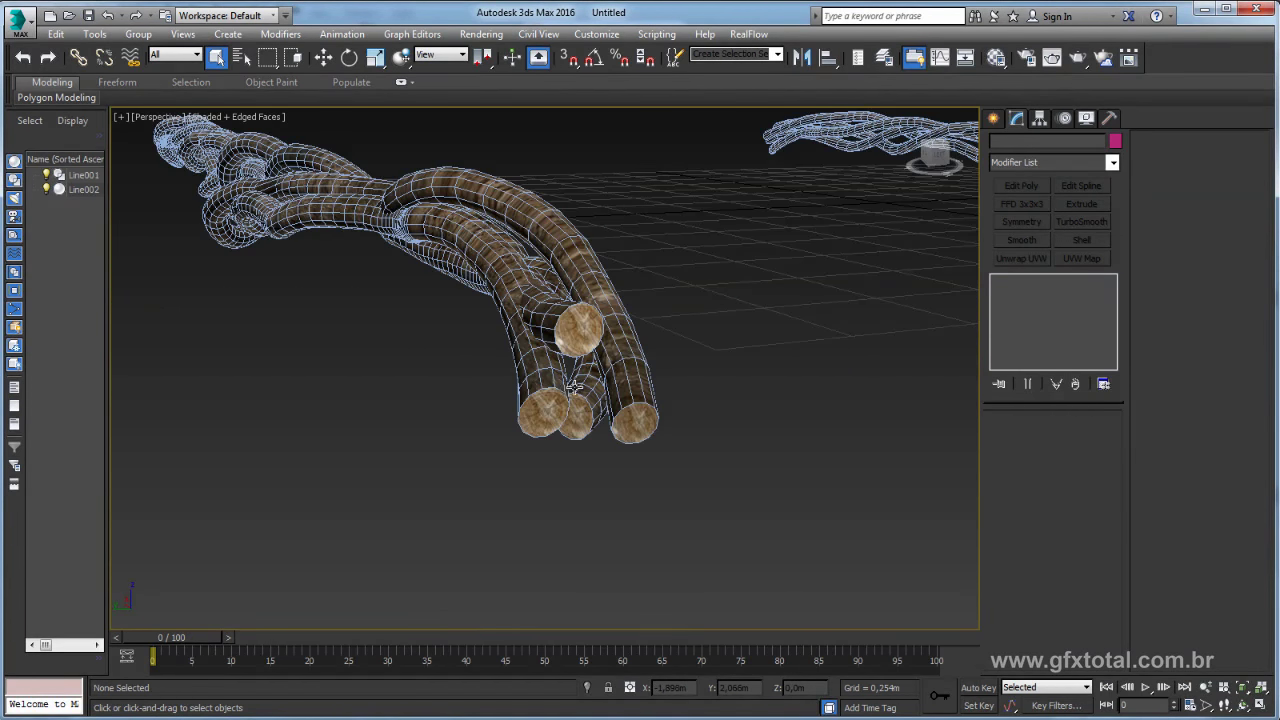
pyautogui.scroll(2, 590, 390)
pyautogui.moveTo(584, 392)
pyautogui.keyDown('alt'); pyautogui.mouseDown(button='middle')
pyautogui.moveTo(468, 356)
pyautogui.moveTo(557, 378)
pyautogui.mouseUp(button='middle'); pyautogui.keyUp('alt')
pyautogui.scroll(2, 468, 356)
pyautogui.scroll(2, 490, 350)
pyautogui.scroll(2, 525, 341)
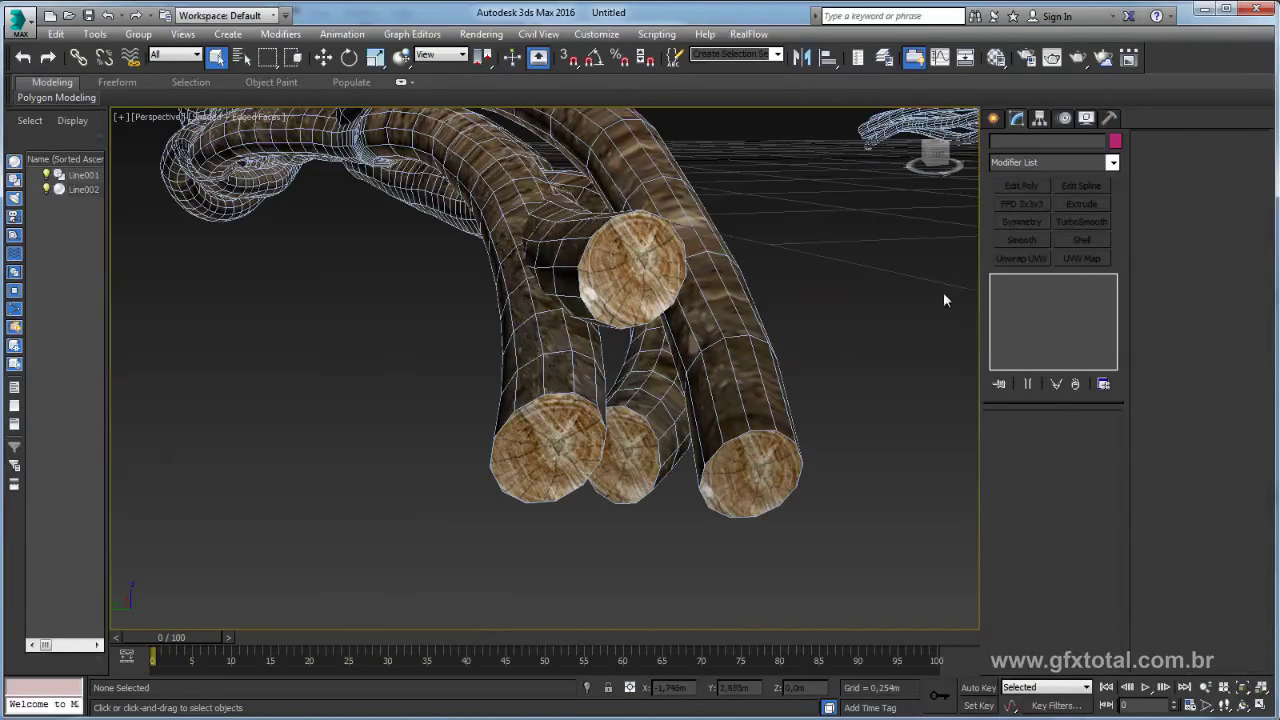
# Ring an edge near a log end and connect it with Segments 2, Pinch 87.
pyautogui.click(697, 350)
pyautogui.click(1031, 437)
pyautogui.moveTo(709, 388)
pyautogui.keyDown('alt'); pyautogui.mouseDown(button='middle')
pyautogui.moveTo(678, 320)
pyautogui.moveTo(706, 283)
pyautogui.mouseUp(button='middle'); pyautogui.keyUp('alt')
pyautogui.scroll(-2, 678, 320)
pyautogui.scroll(1, 706, 283)
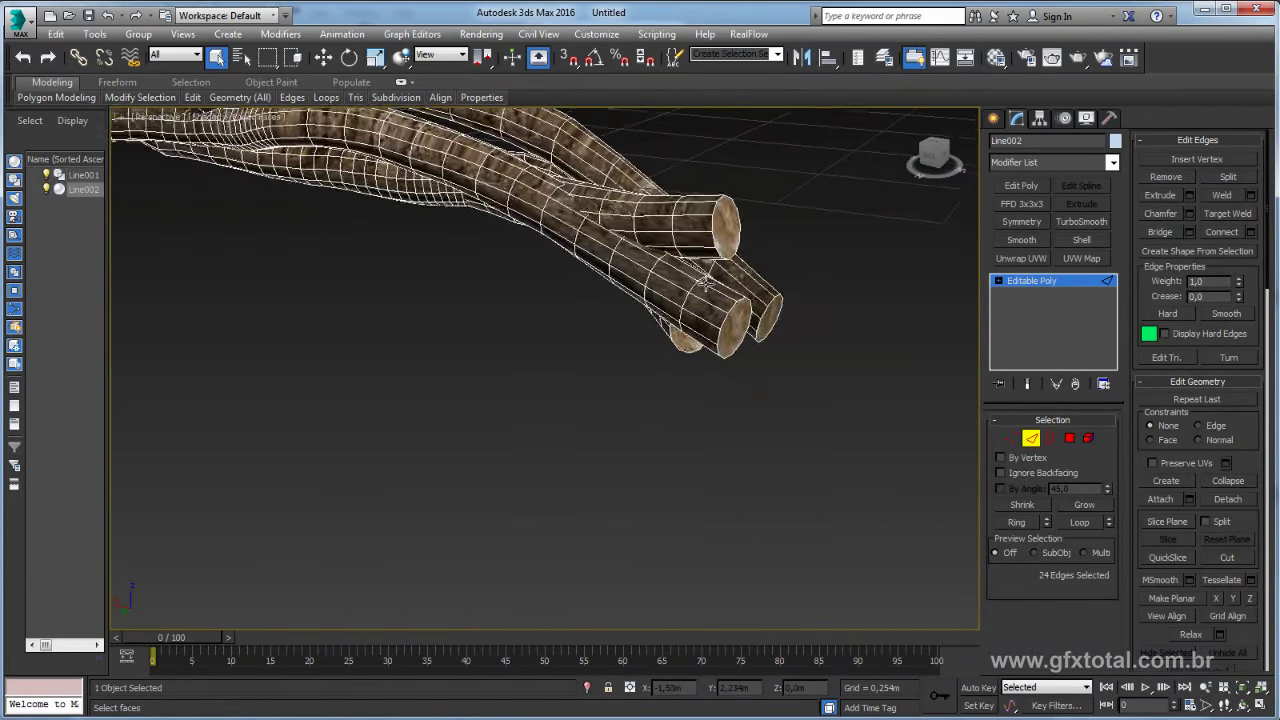
pyautogui.scroll(2, 706, 283)
pyautogui.keyDown('ctrl'); pyautogui.click(745, 305); pyautogui.keyUp('ctrl')
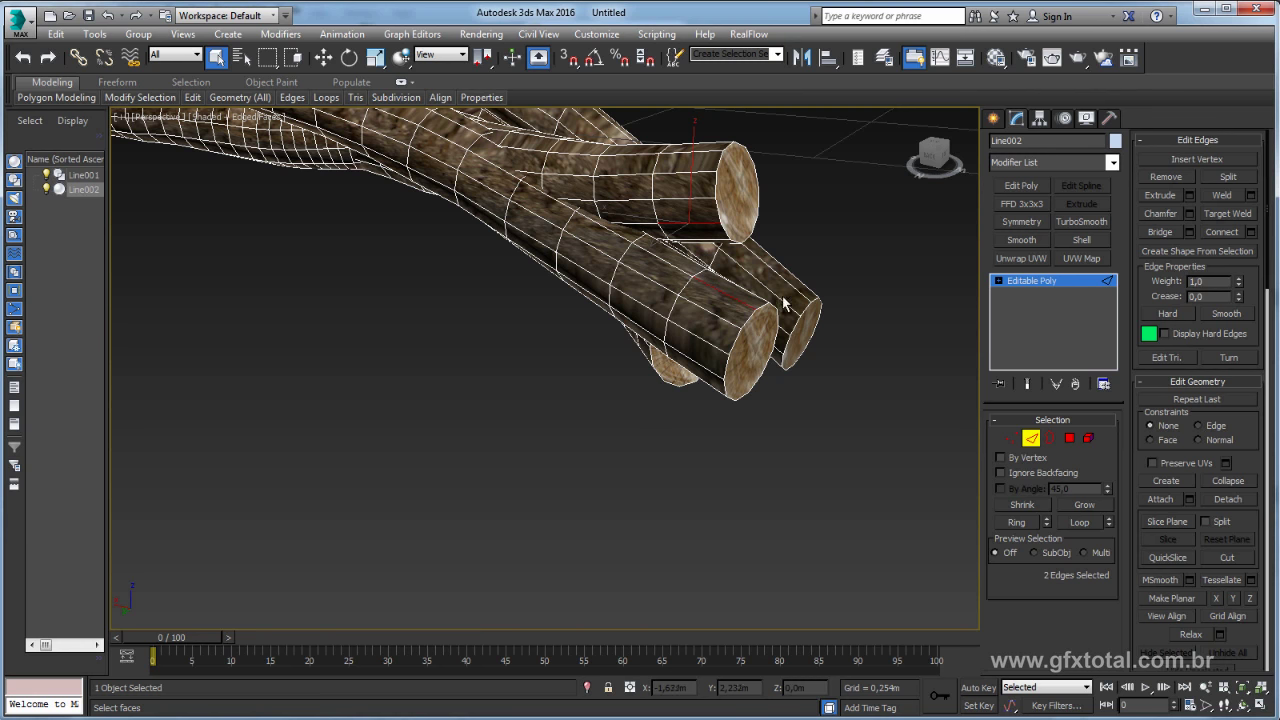
pyautogui.keyDown('alt'); pyautogui.moveTo(652, 378); pyautogui.dragTo(668, 340, button='middle'); pyautogui.keyUp('alt')
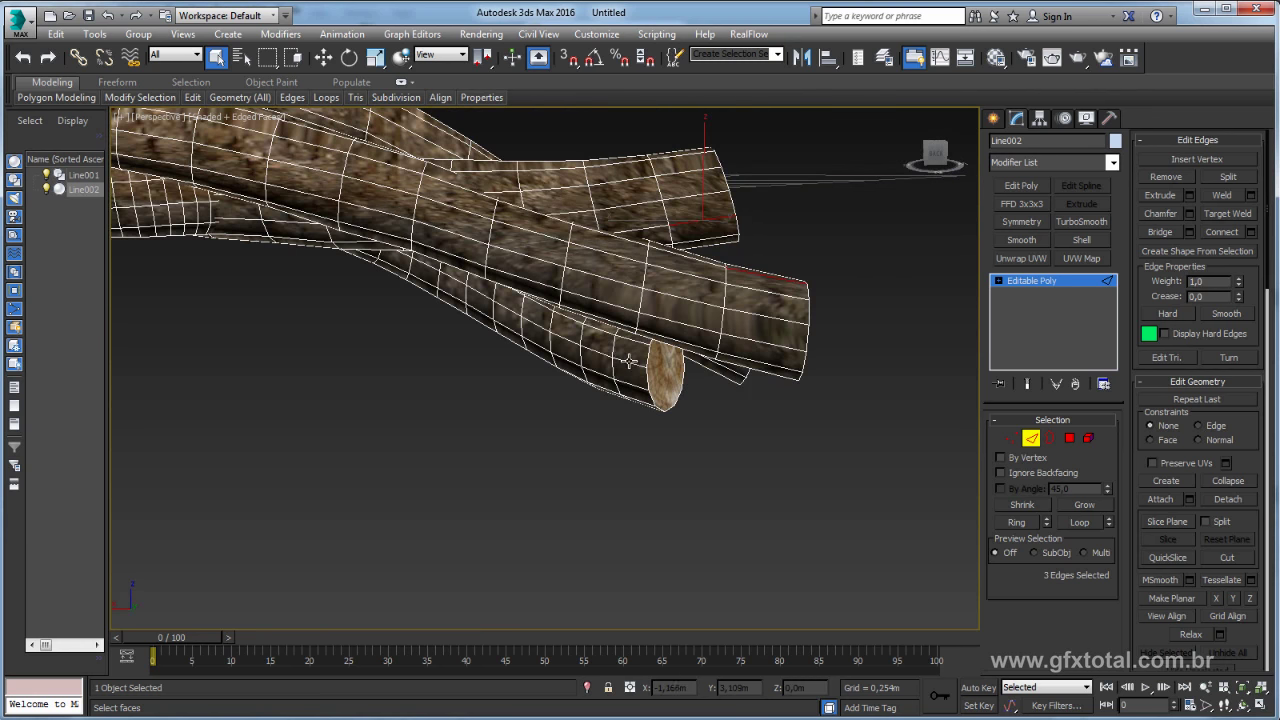
pyautogui.click(1018, 522)
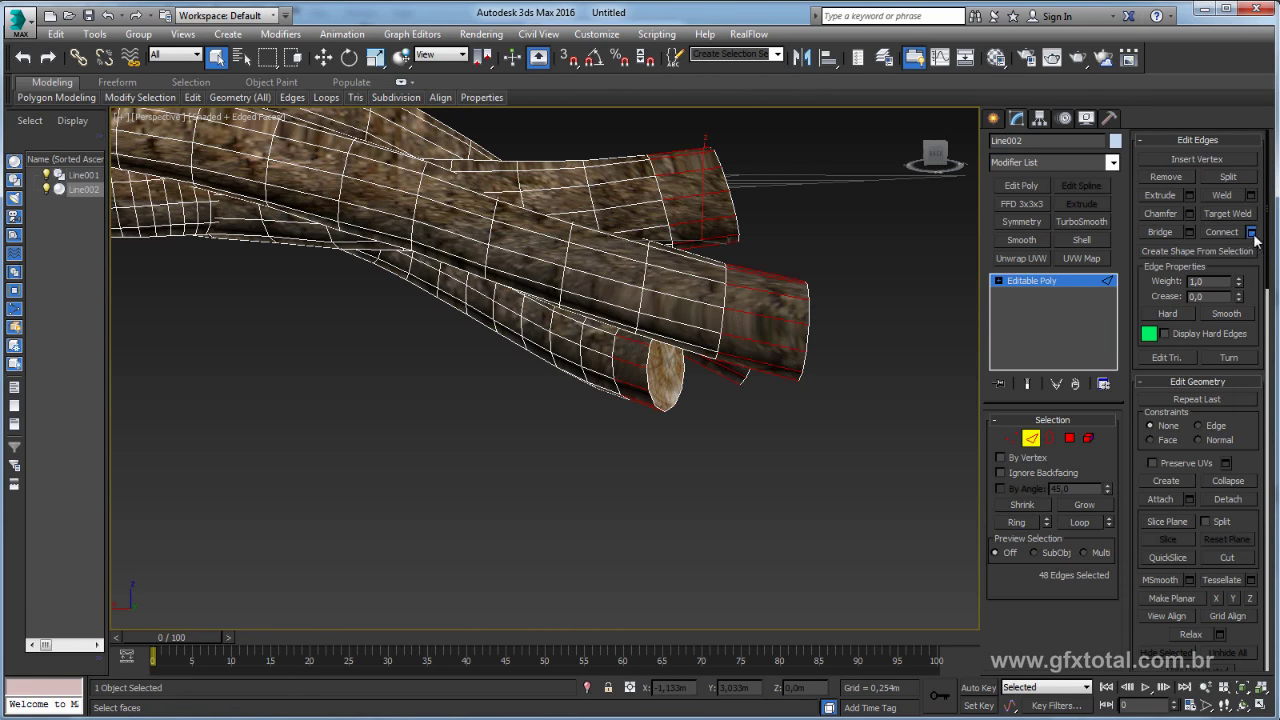
pyautogui.click(1251, 233)
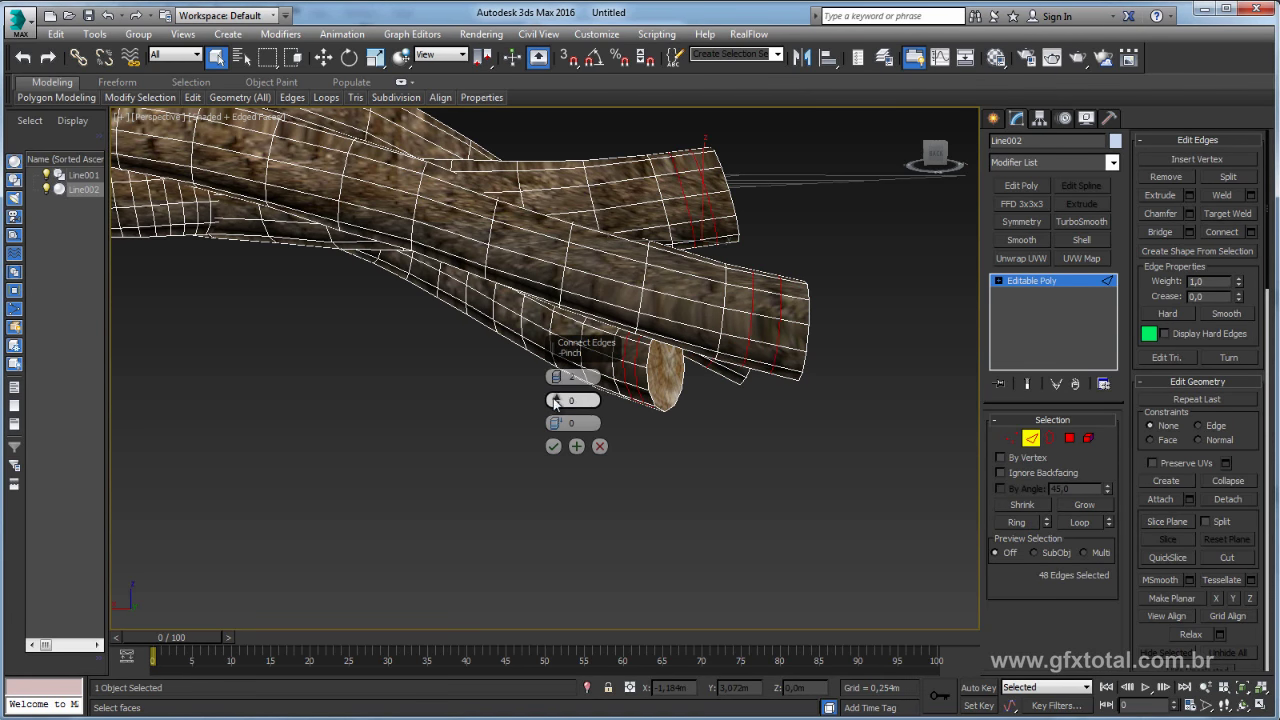
pyautogui.moveTo(559, 298); pyautogui.dragTo(561, 130)
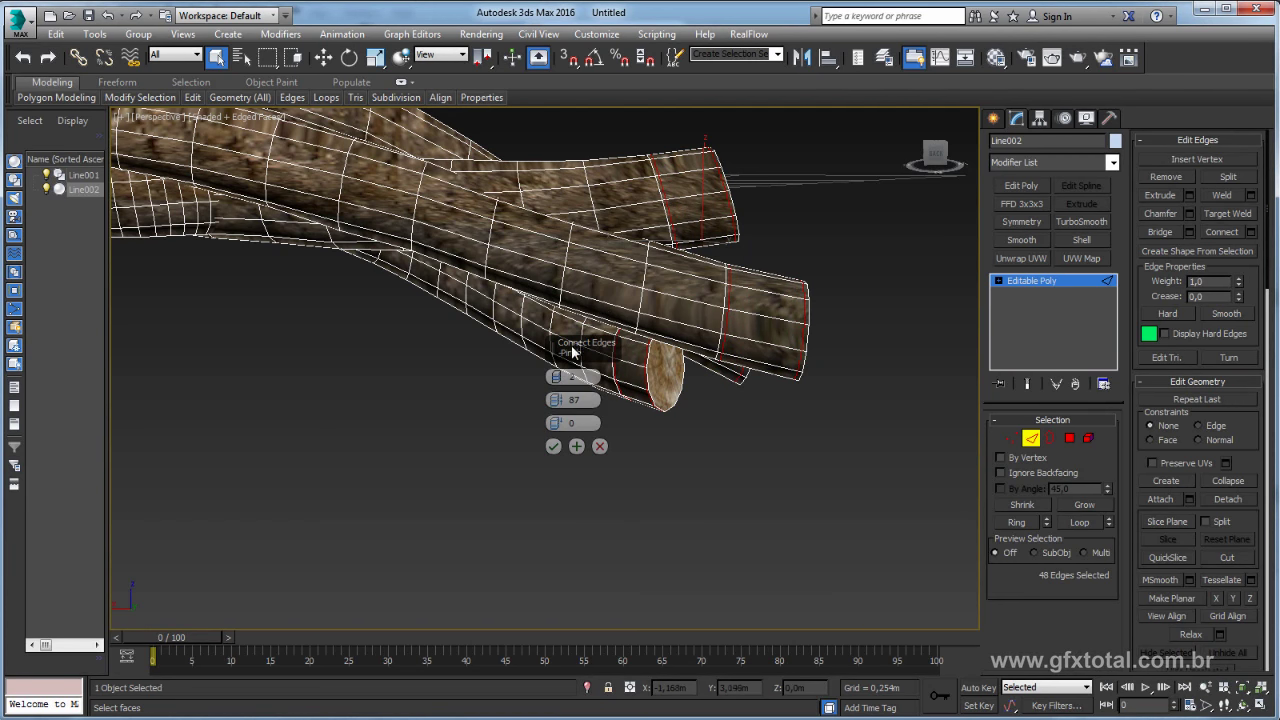
pyautogui.click(551, 447)
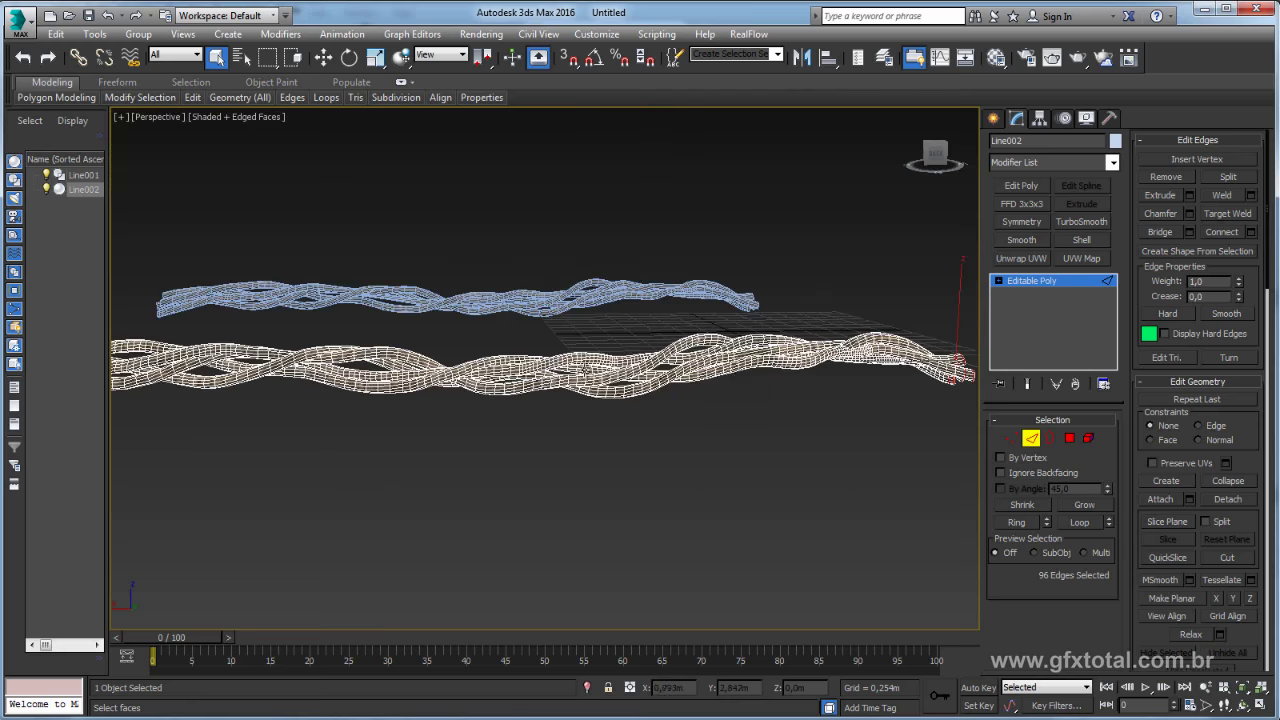
# Add two pinched edge loops to the front, other and top logs, then exit Edge mode.
pyautogui.scroll(2, 469, 406)
pyautogui.scroll(3, 496, 373)
pyautogui.scroll(4, 496, 373)
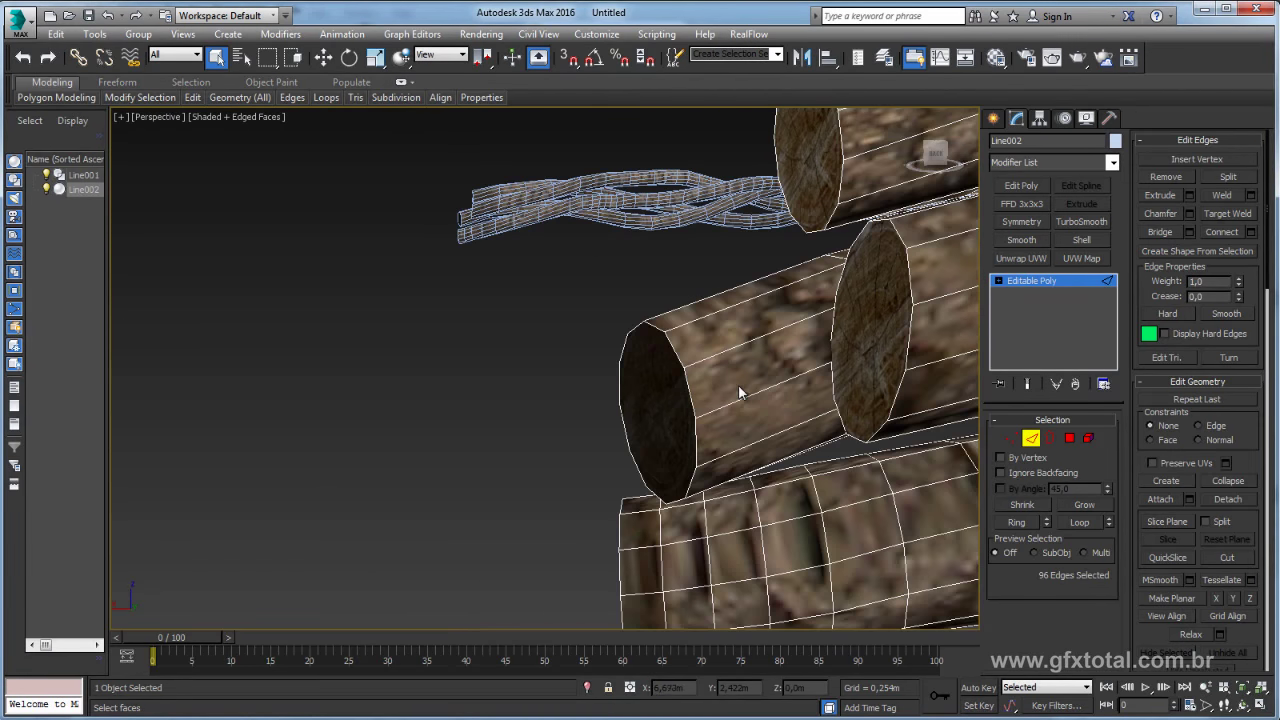
pyautogui.click(741, 413)
pyautogui.keyDown('ctrl'); pyautogui.click(643, 512); pyautogui.keyUp('ctrl')
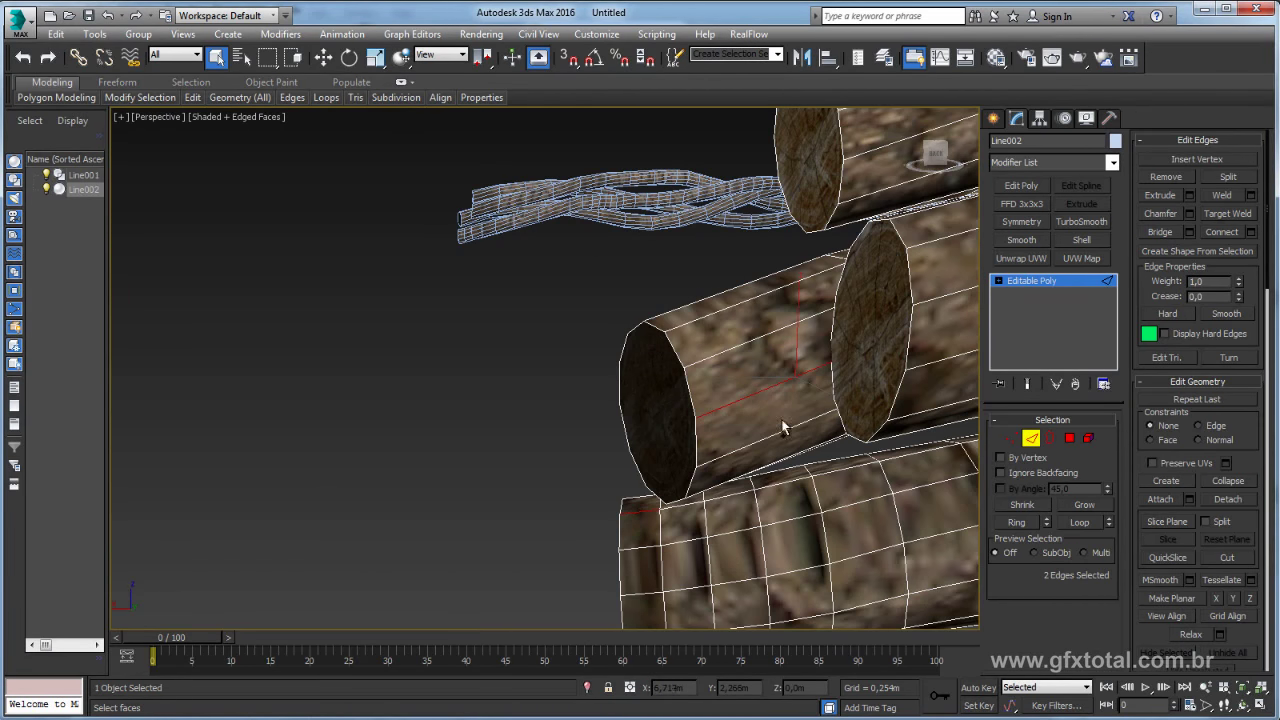
pyautogui.keyDown('ctrl'); pyautogui.click(920, 297); pyautogui.keyUp('ctrl')
pyautogui.keyDown('ctrl'); pyautogui.click(879, 187); pyautogui.keyUp('ctrl')
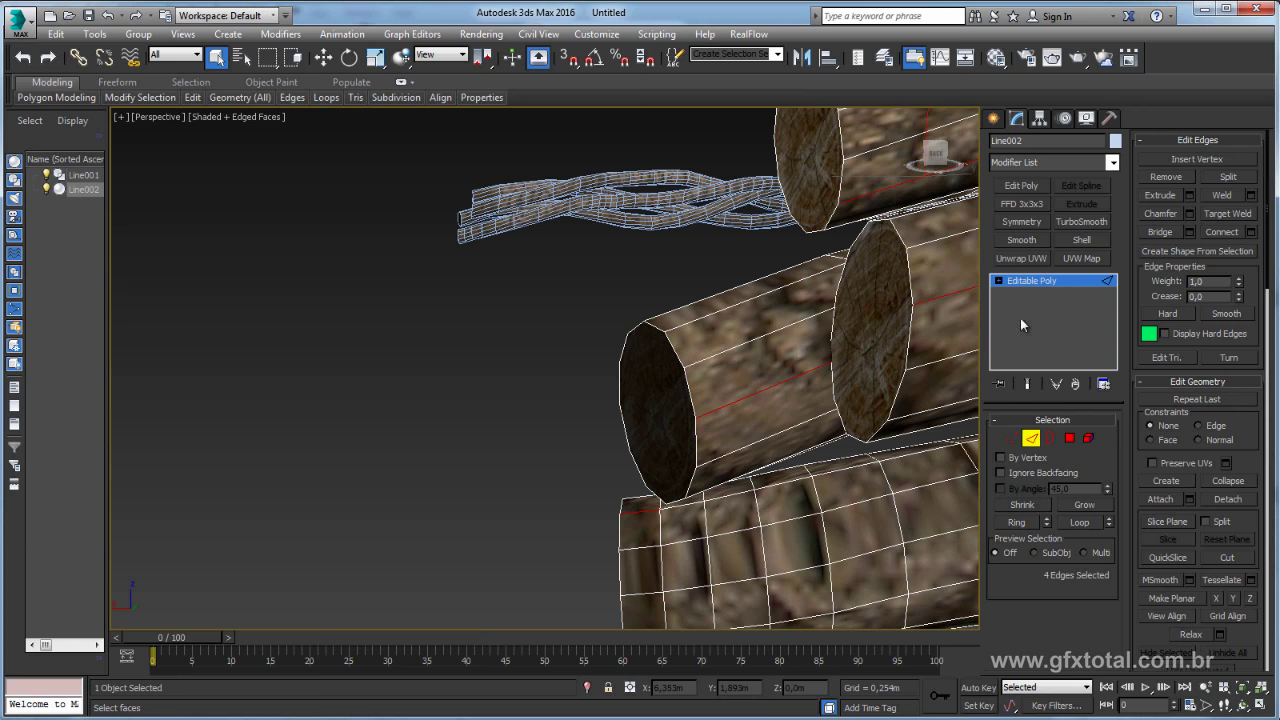
pyautogui.click(1019, 524)
pyautogui.click(1252, 232)
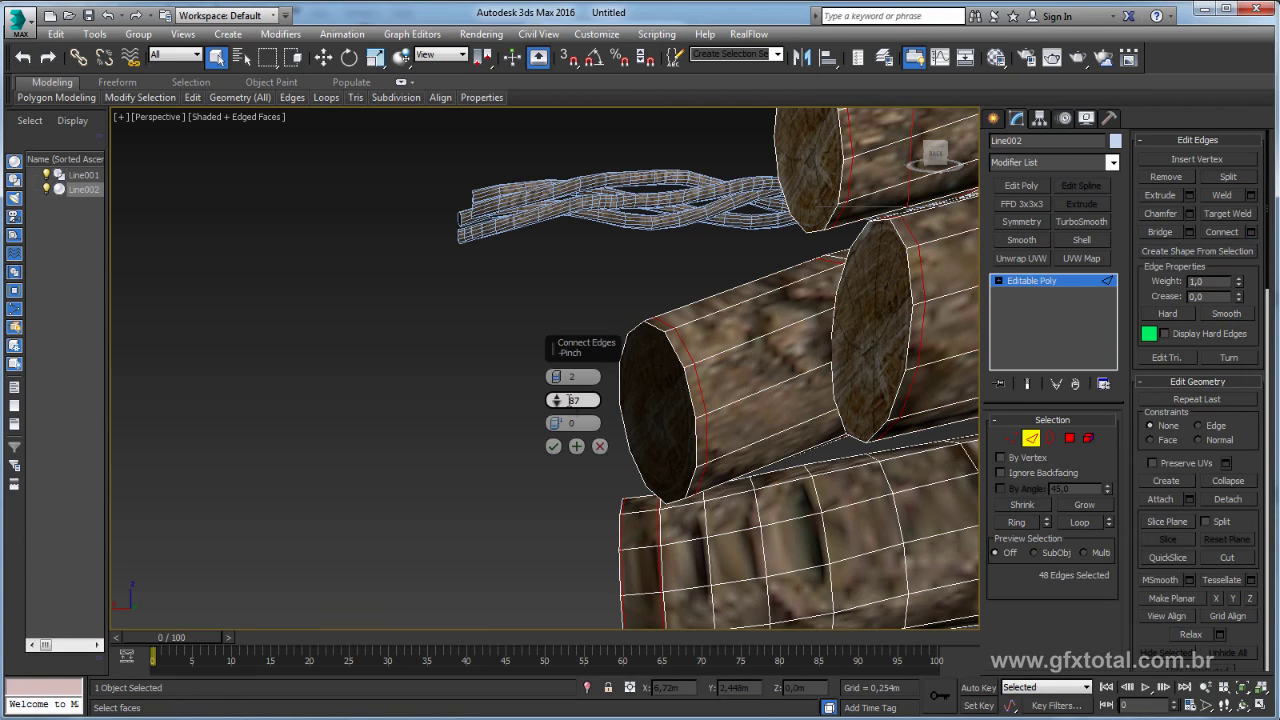
pyautogui.click(554, 447)
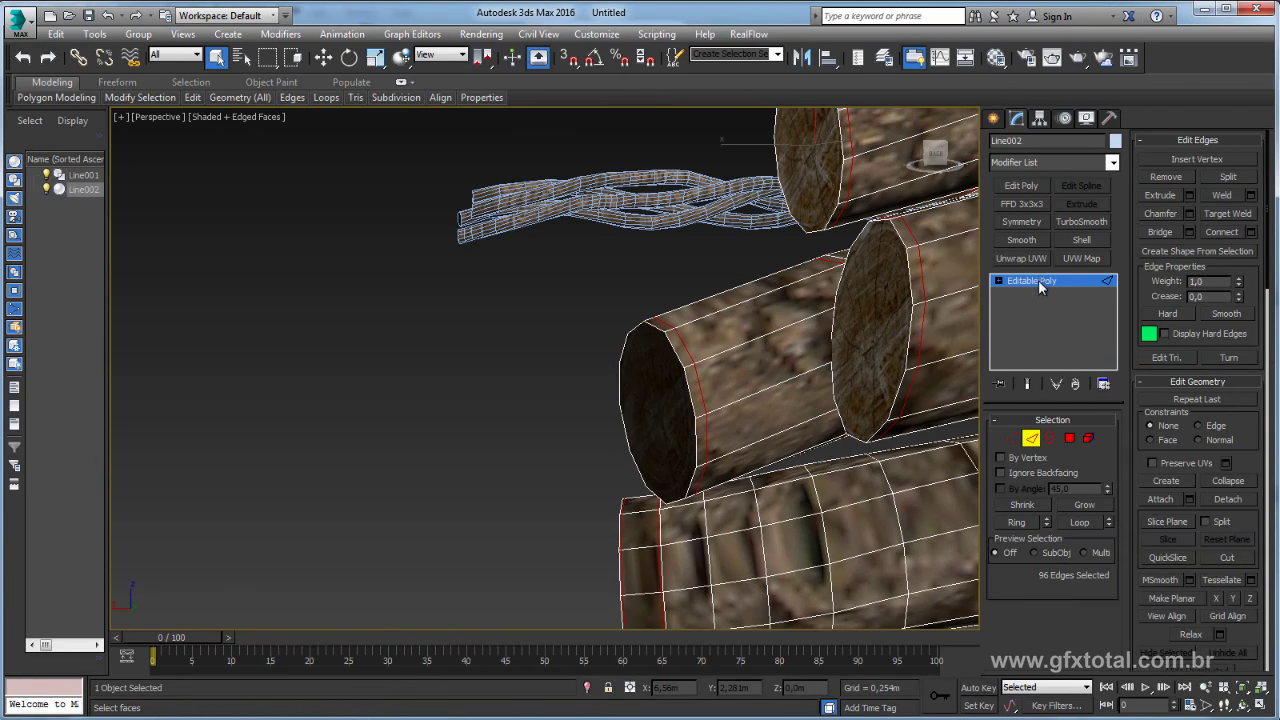
pyautogui.click(1040, 282)
pyautogui.scroll(-5, 691, 323)
pyautogui.moveTo(691, 323)
pyautogui.keyDown('alt'); pyautogui.mouseDown(button='middle')
pyautogui.moveTo(791, 346)
pyautogui.moveTo(806, 387)
pyautogui.mouseUp(button='middle'); pyautogui.keyUp('alt')
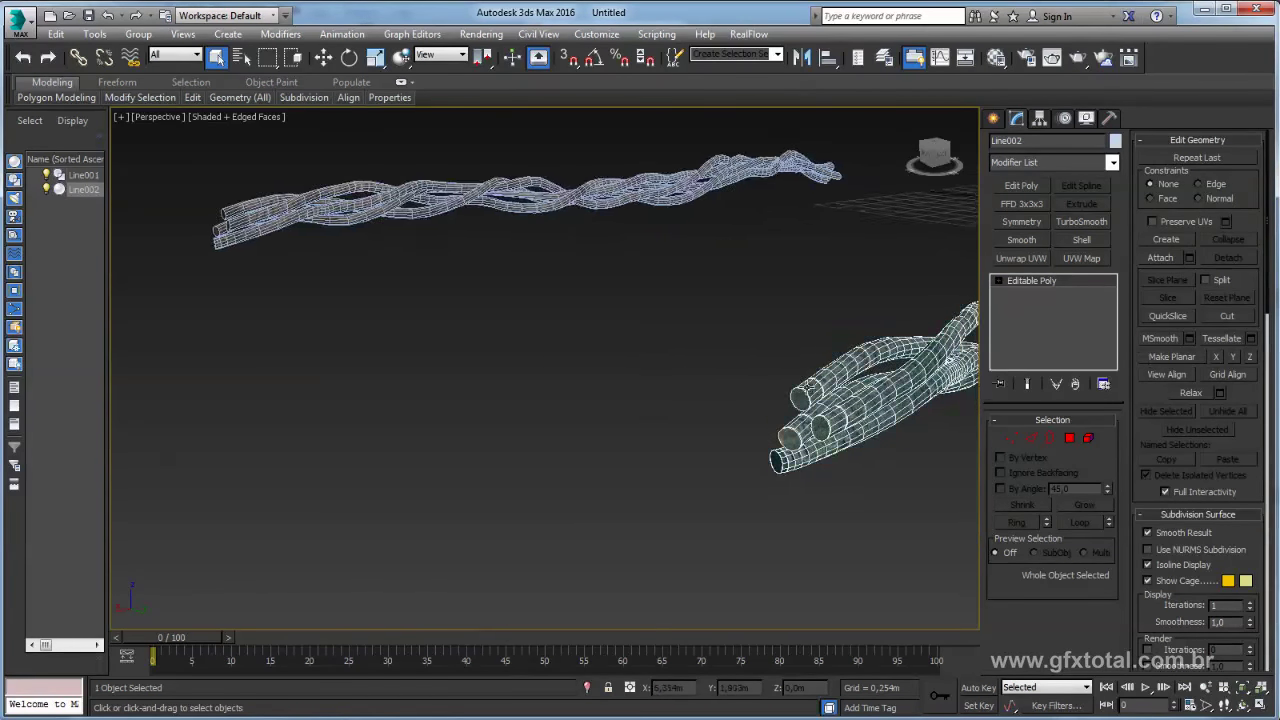
# Add a TurboSmooth modifier to the vine mesh with Iterations set to 2.
pyautogui.scroll(3, 800, 420)
pyautogui.scroll(4, 800, 420)
pyautogui.scroll(3, 823, 371)
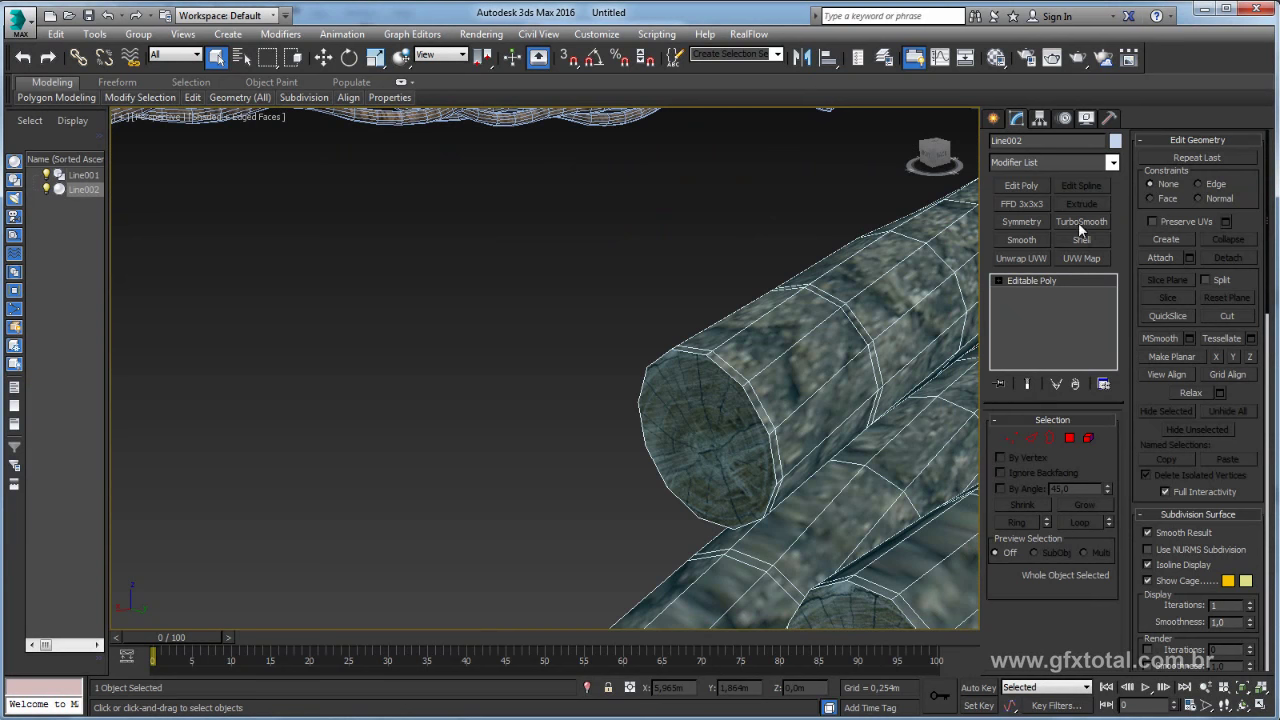
pyautogui.click(1079, 222)
pyautogui.click(1104, 445)
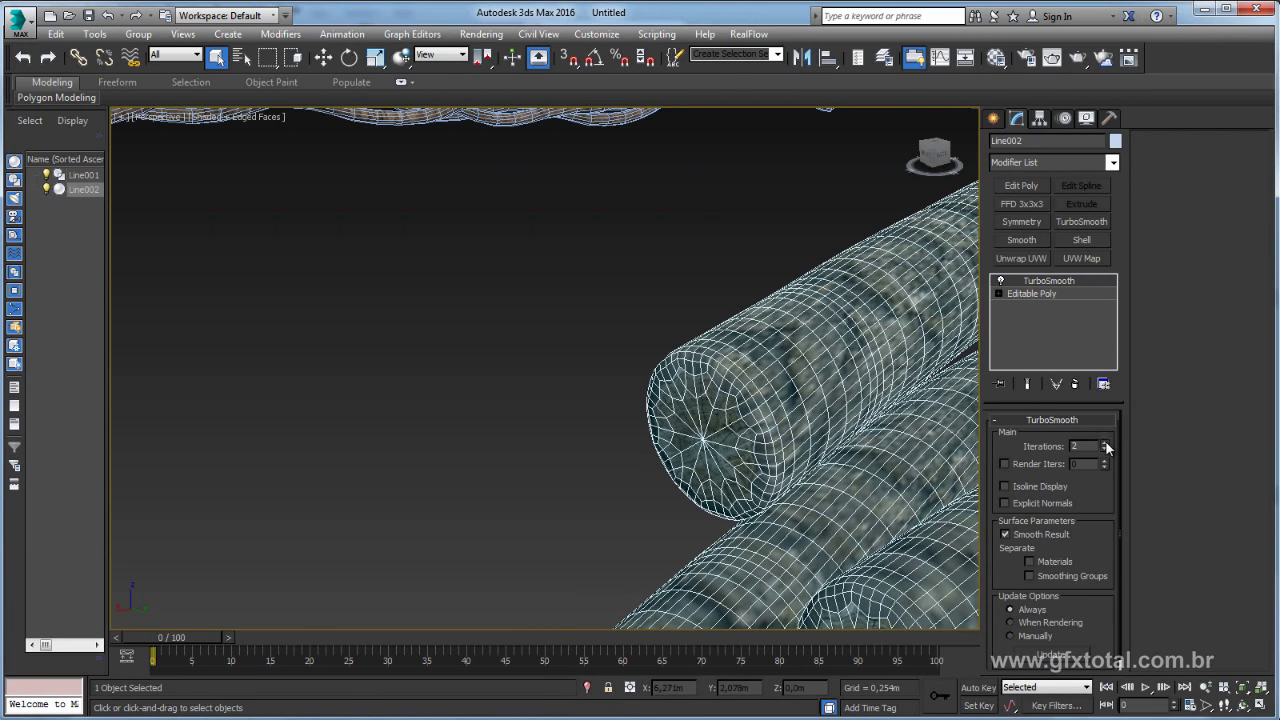
# Hide edged faces with F4, orbit to inspect the rounded log ends, and reselect Line002.
pyautogui.click(570, 323)
pyautogui.press('F4')
pyautogui.keyDown('alt'); pyautogui.moveTo(624, 350); pyautogui.dragTo(830, 360, button='middle'); pyautogui.keyUp('alt')
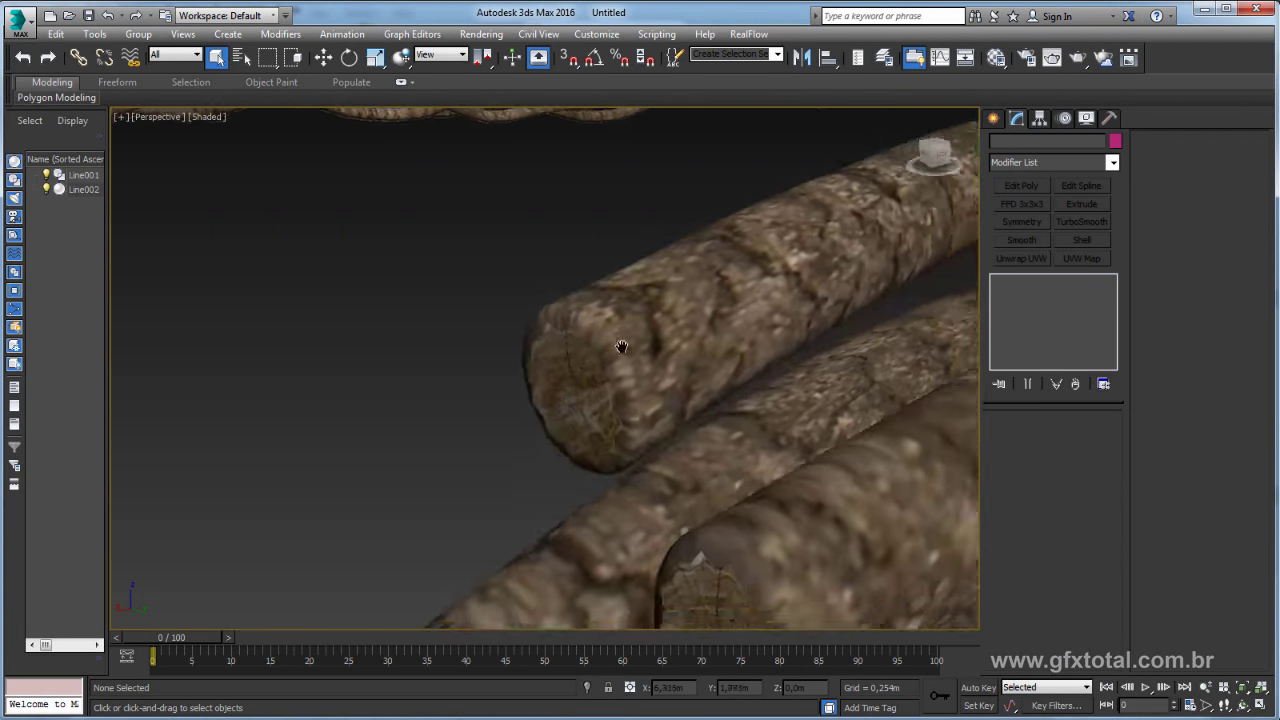
pyautogui.scroll(-4, 829, 359)
pyautogui.scroll(6, 826, 360)
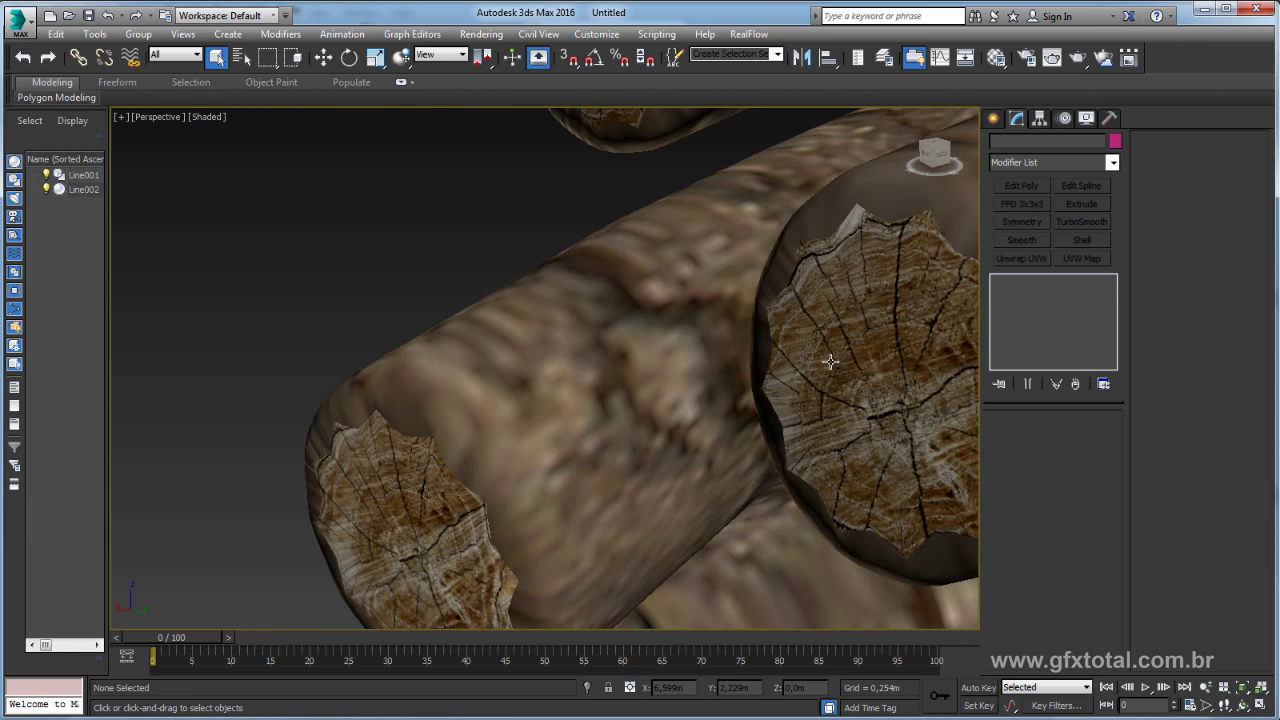
pyautogui.scroll(2, 858, 330)
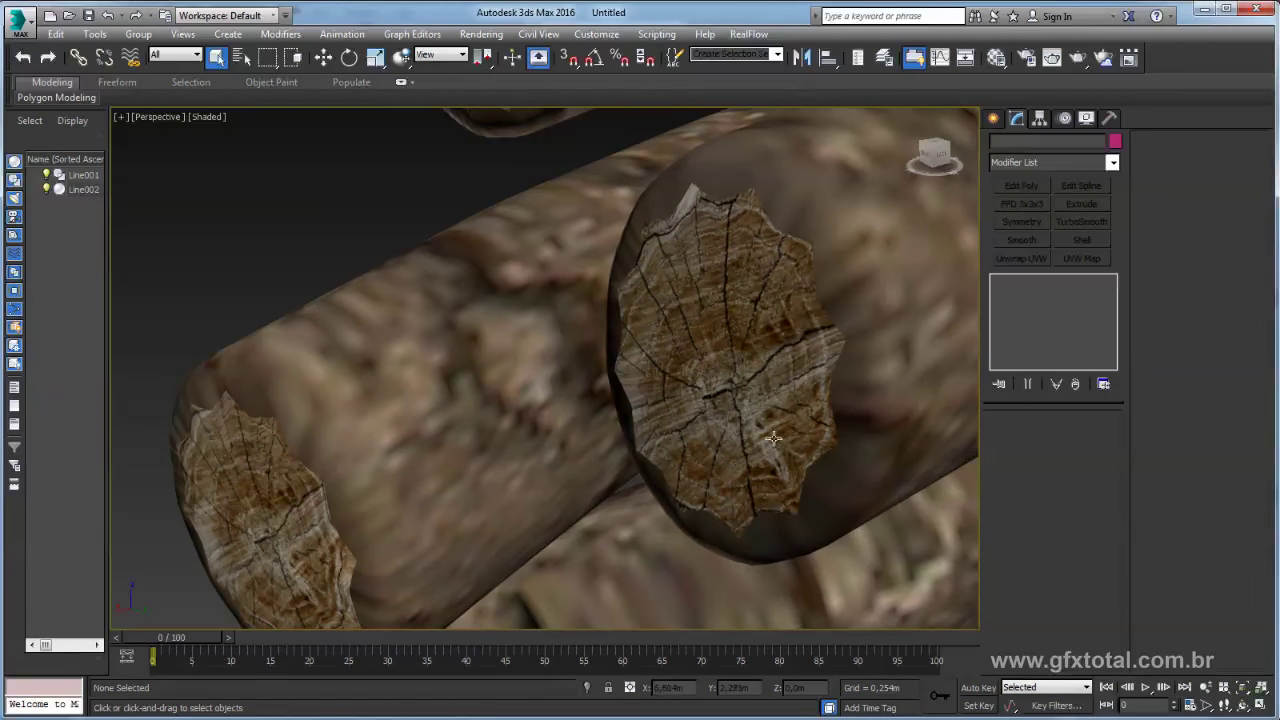
pyautogui.click(776, 372)
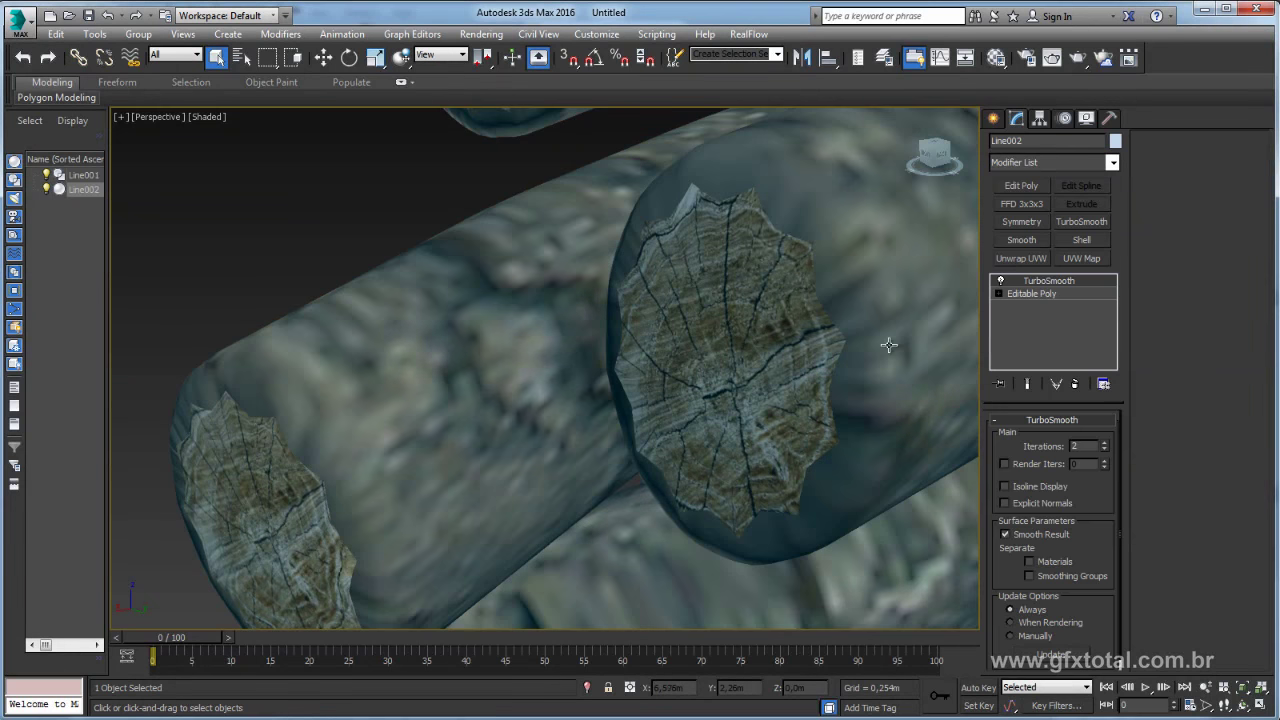
# In Editable Poly Polygon mode, select the eight end-cap polygons of the vine strands.
pyautogui.click(1044, 291)
pyautogui.click(1069, 438)
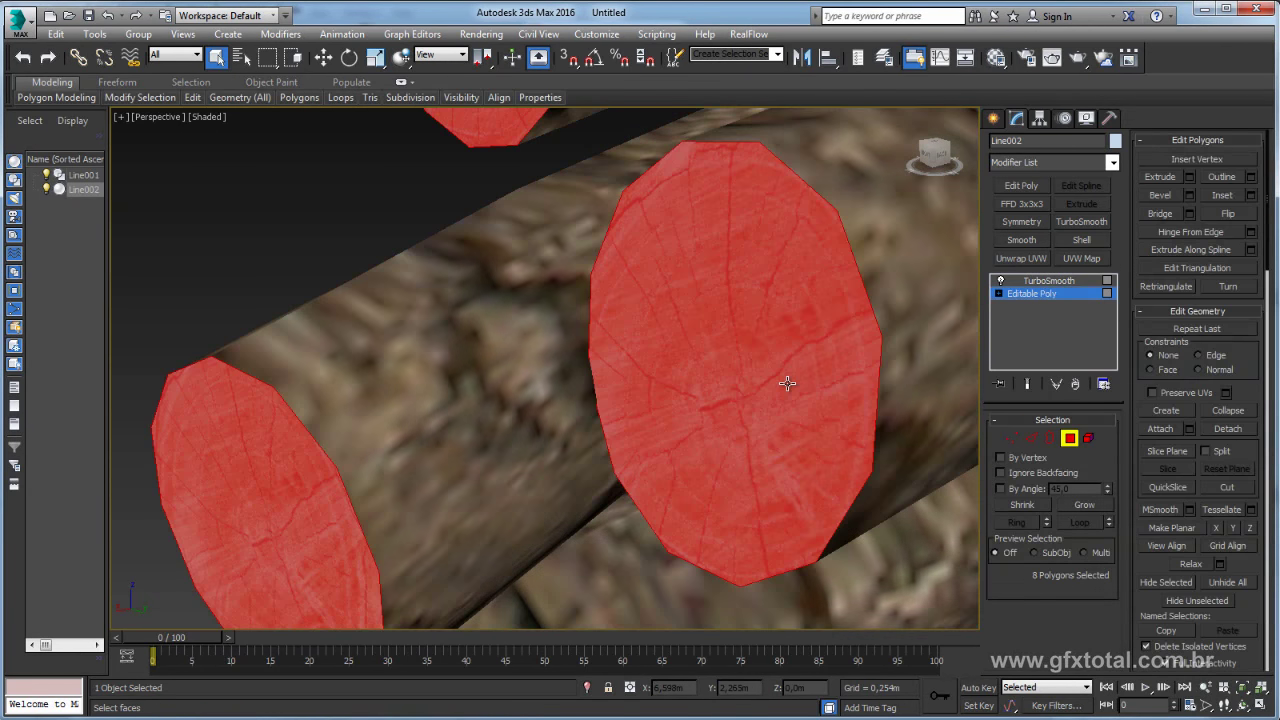
pyautogui.click(787, 383)
pyautogui.scroll(-10, 787, 383)
pyautogui.keyDown('ctrl'); pyautogui.moveTo(714, 334); pyautogui.dragTo(798, 415); pyautogui.keyUp('ctrl')
pyautogui.moveTo(798, 415)
pyautogui.keyDown('alt'); pyautogui.mouseDown(button='middle')
pyautogui.moveTo(556, 422)
pyautogui.moveTo(736, 390)
pyautogui.moveTo(831, 466)
pyautogui.moveTo(873, 355)
pyautogui.mouseUp(button='middle'); pyautogui.keyUp('alt')
pyautogui.scroll(5, 831, 466)
pyautogui.scroll(3, 783, 374)
pyautogui.scroll(3, 809, 369)
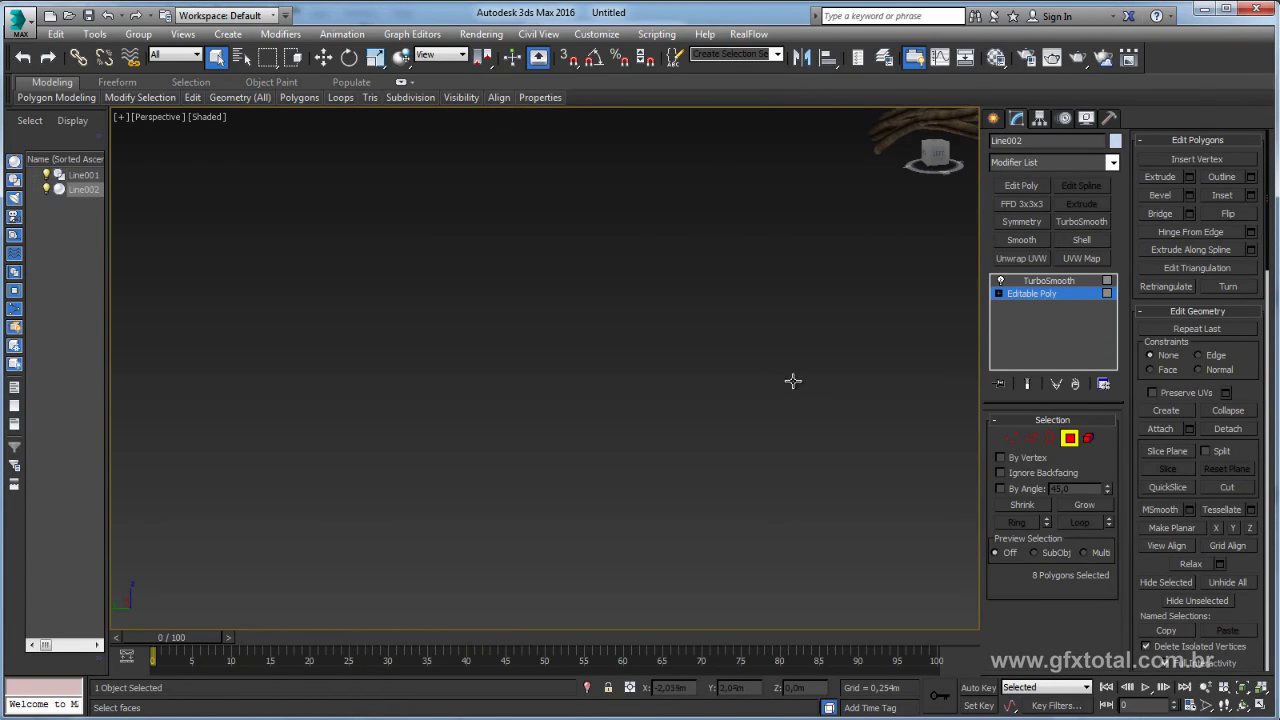
pyautogui.scroll(2, 776, 389)
pyautogui.scroll(-5, 776, 389)
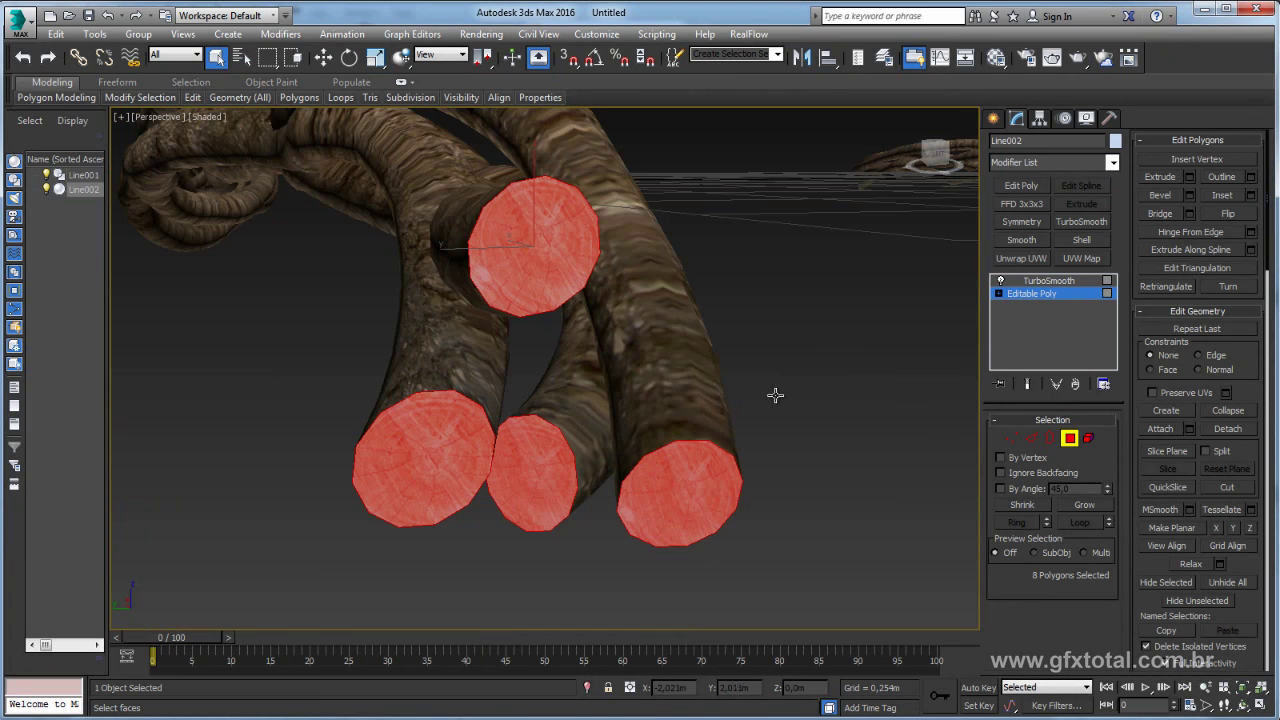
# Inset the selected end caps by 0.002m and return to the TurboSmooth level.
pyautogui.click(1251, 195)
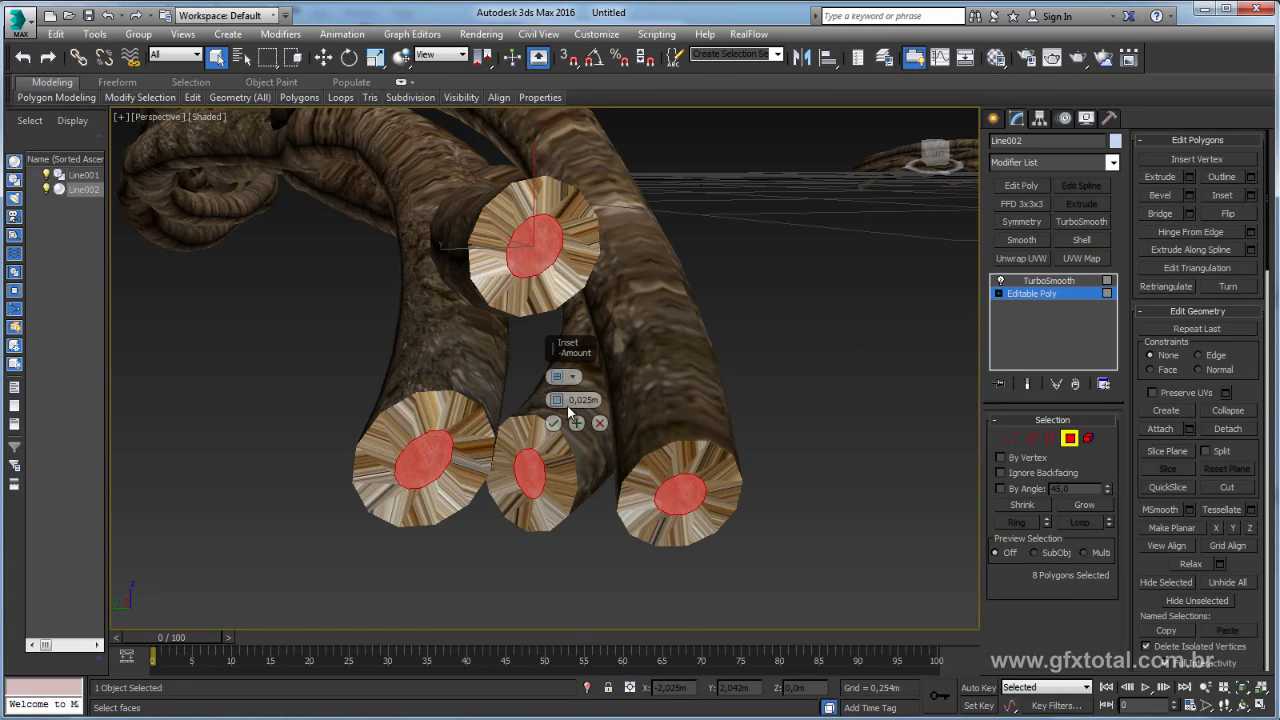
pyautogui.moveTo(557, 400); pyautogui.dragTo(557, 400)
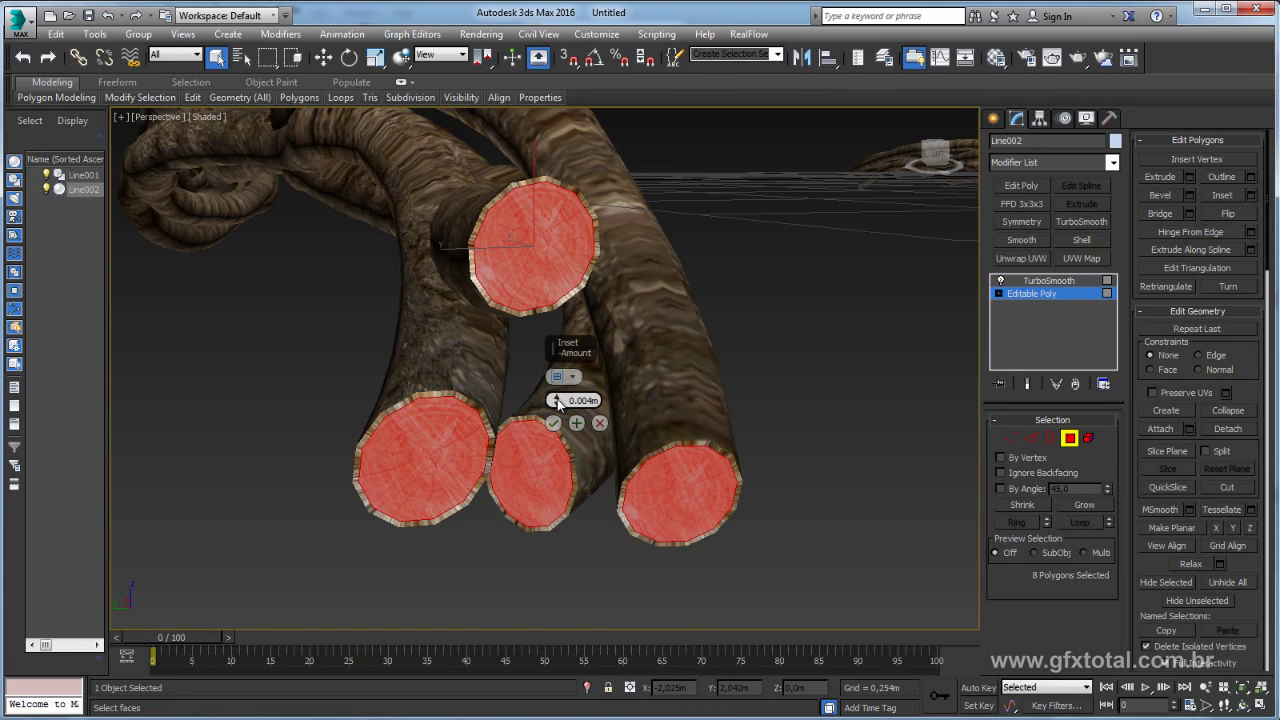
pyautogui.rightClick(557, 400)
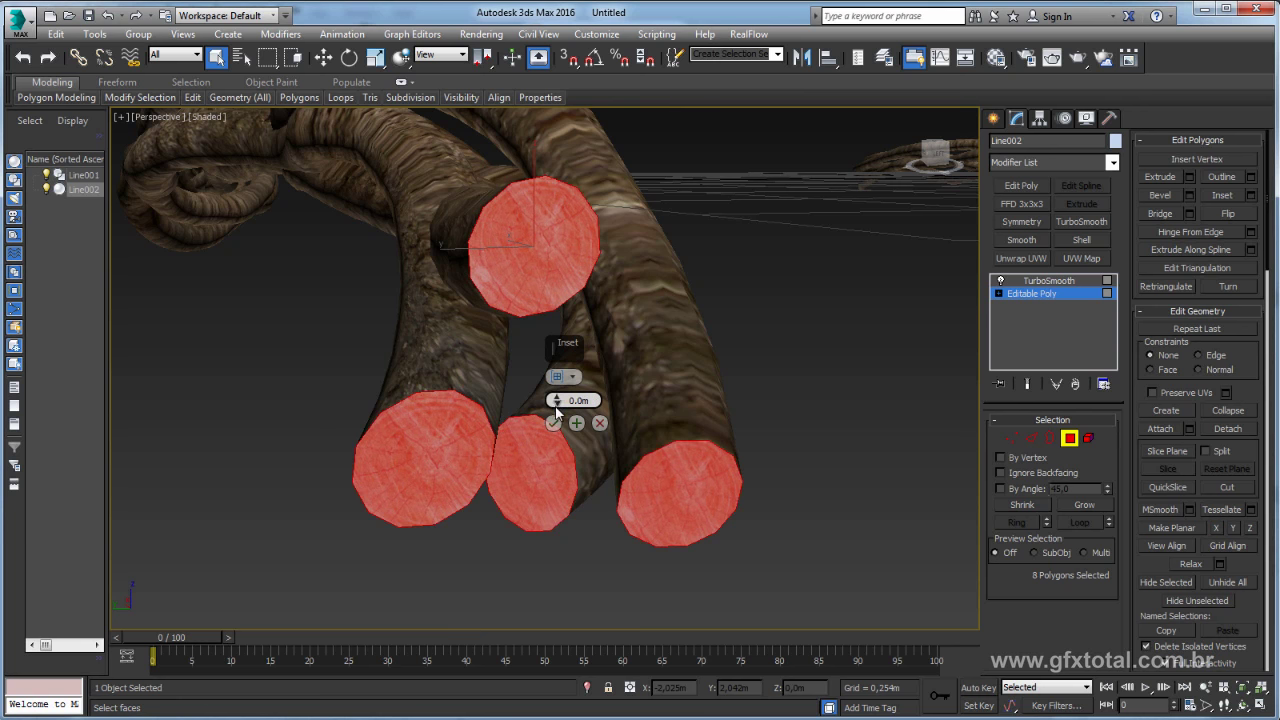
pyautogui.moveTo(557, 403); pyautogui.dragTo(558, 400)
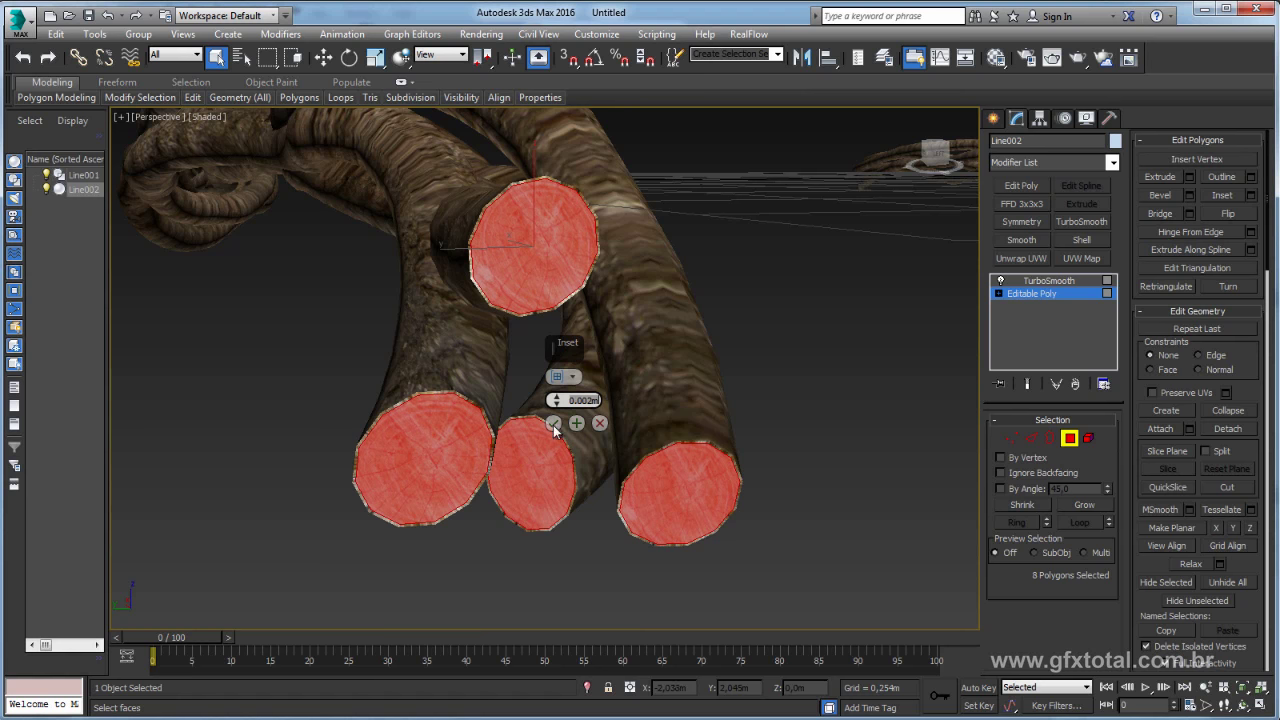
pyautogui.click(553, 423)
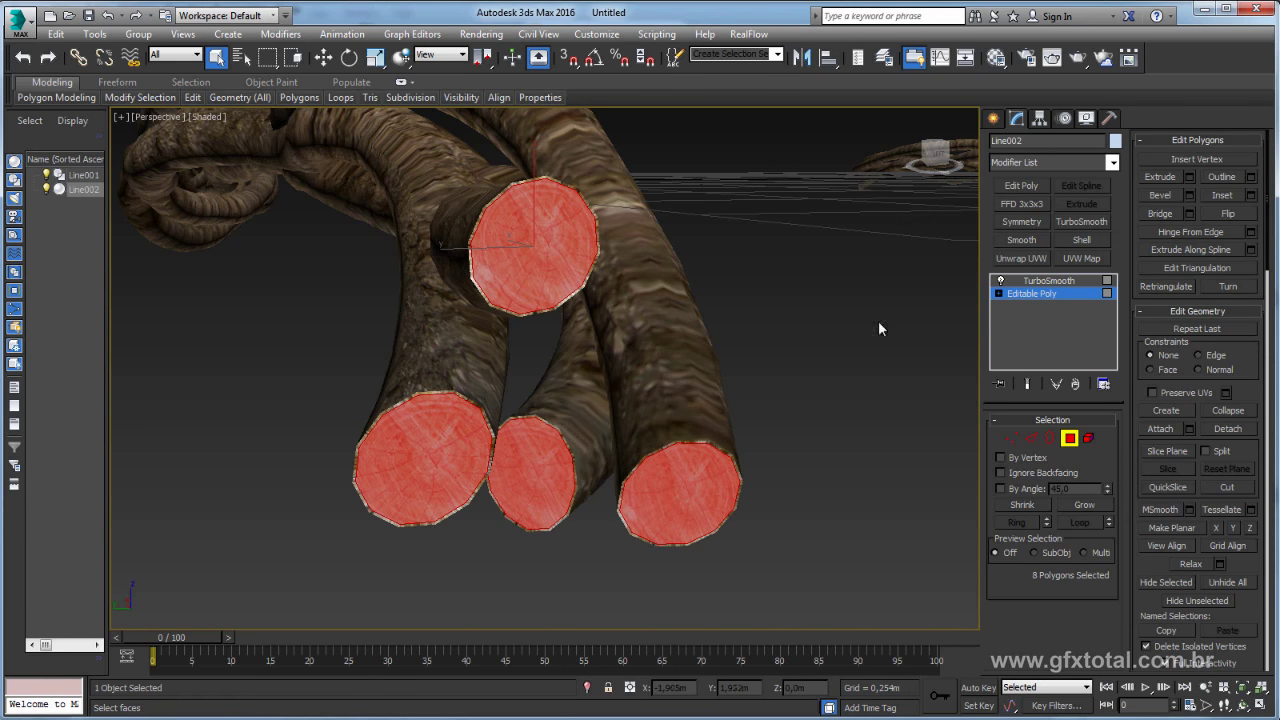
pyautogui.click(1030, 282)
# Deselect the vine and orbit to a low side view of the smoothed ends.
pyautogui.click(739, 346)
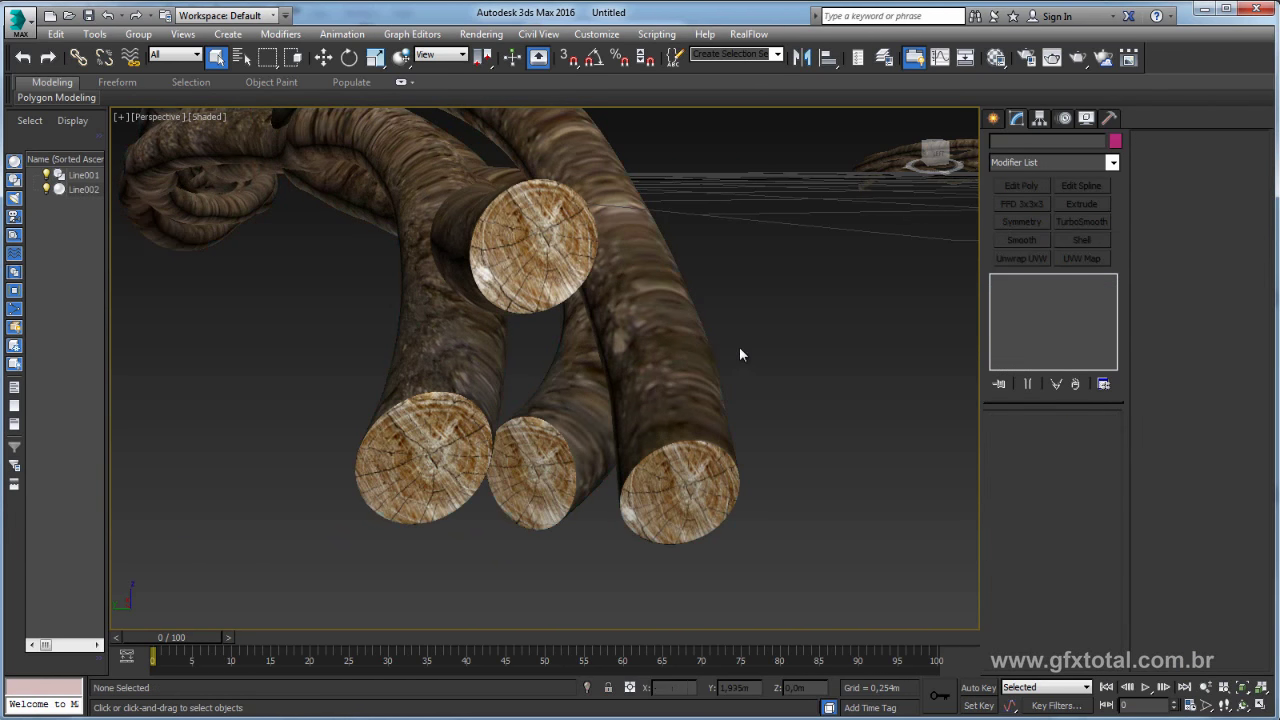
pyautogui.scroll(-10, 705, 343)
pyautogui.scroll(5, 702, 342)
pyautogui.scroll(-5, 718, 340)
pyautogui.scroll(-3, 718, 340)
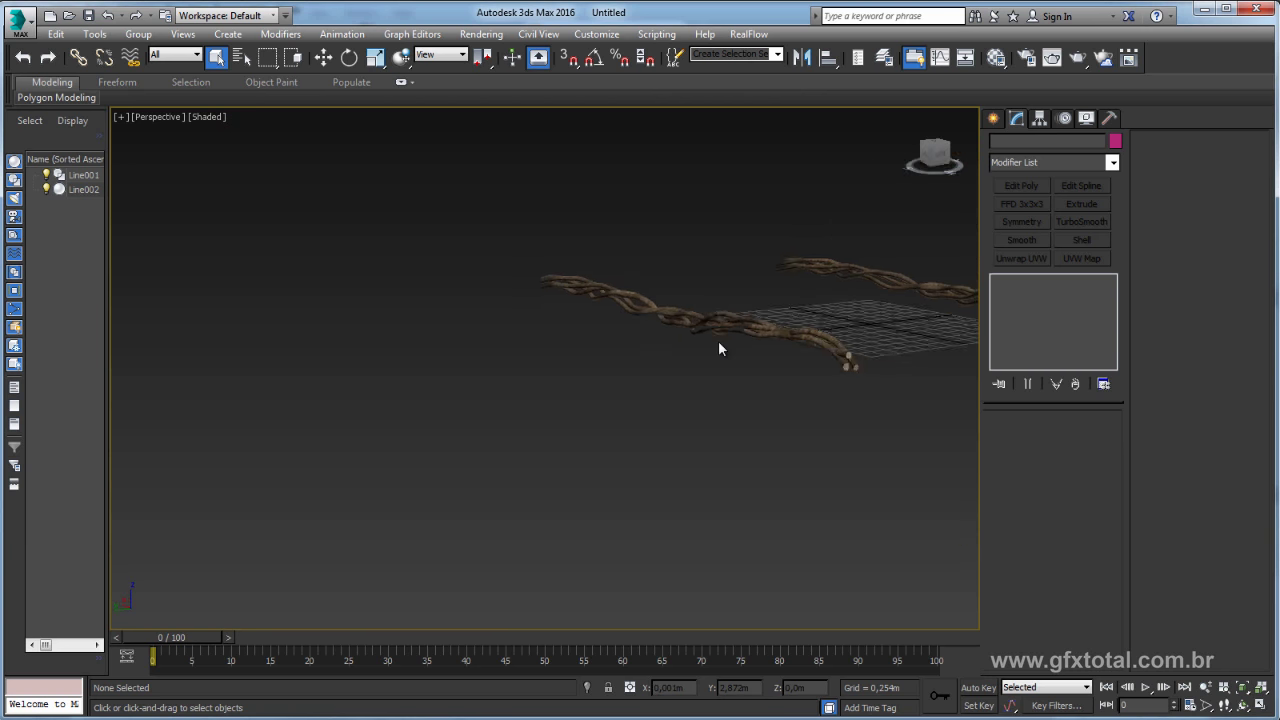
pyautogui.moveTo(718, 340)
pyautogui.keyDown('alt'); pyautogui.mouseDown(button='middle')
pyautogui.moveTo(857, 370)
pyautogui.moveTo(680, 329)
pyautogui.moveTo(606, 363)
pyautogui.mouseUp(button='middle'); pyautogui.keyUp('alt')
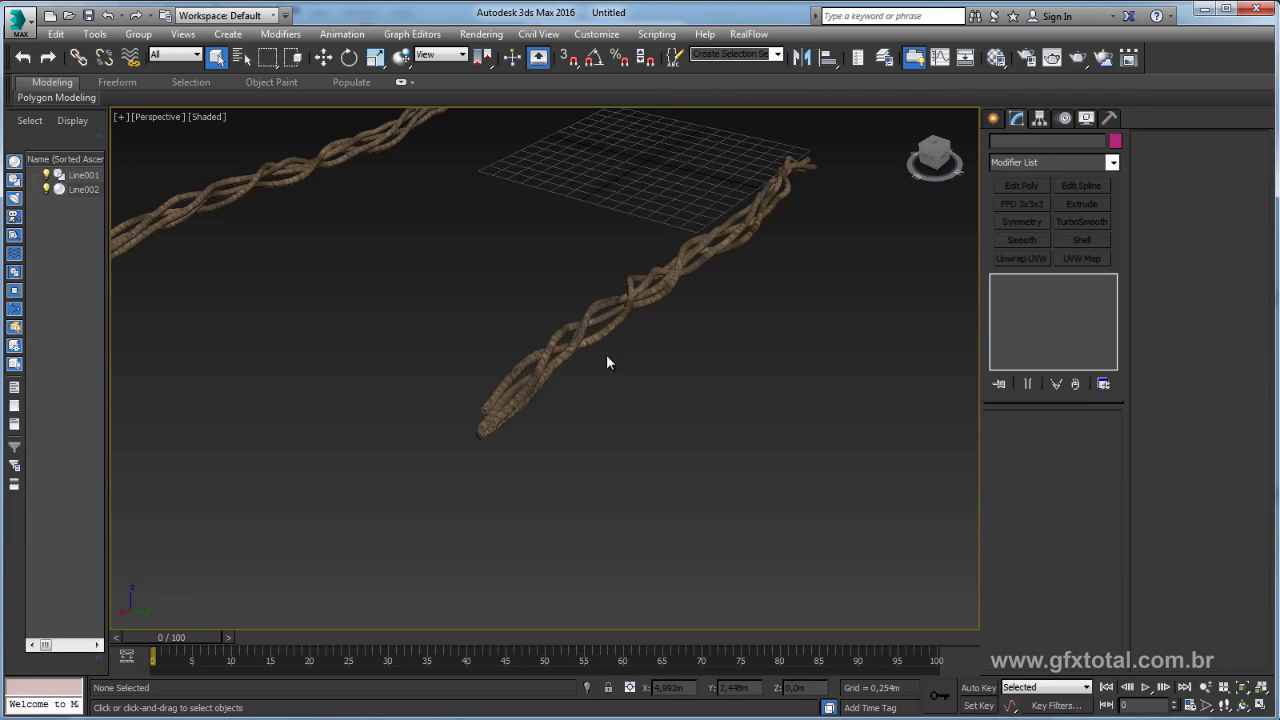
pyautogui.scroll(5, 694, 248)
pyautogui.scroll(-6, 694, 248)
# Clone Line002 as an independent Copy named Line003 beside Line001.
pyautogui.click(714, 233)
pyautogui.press('w')
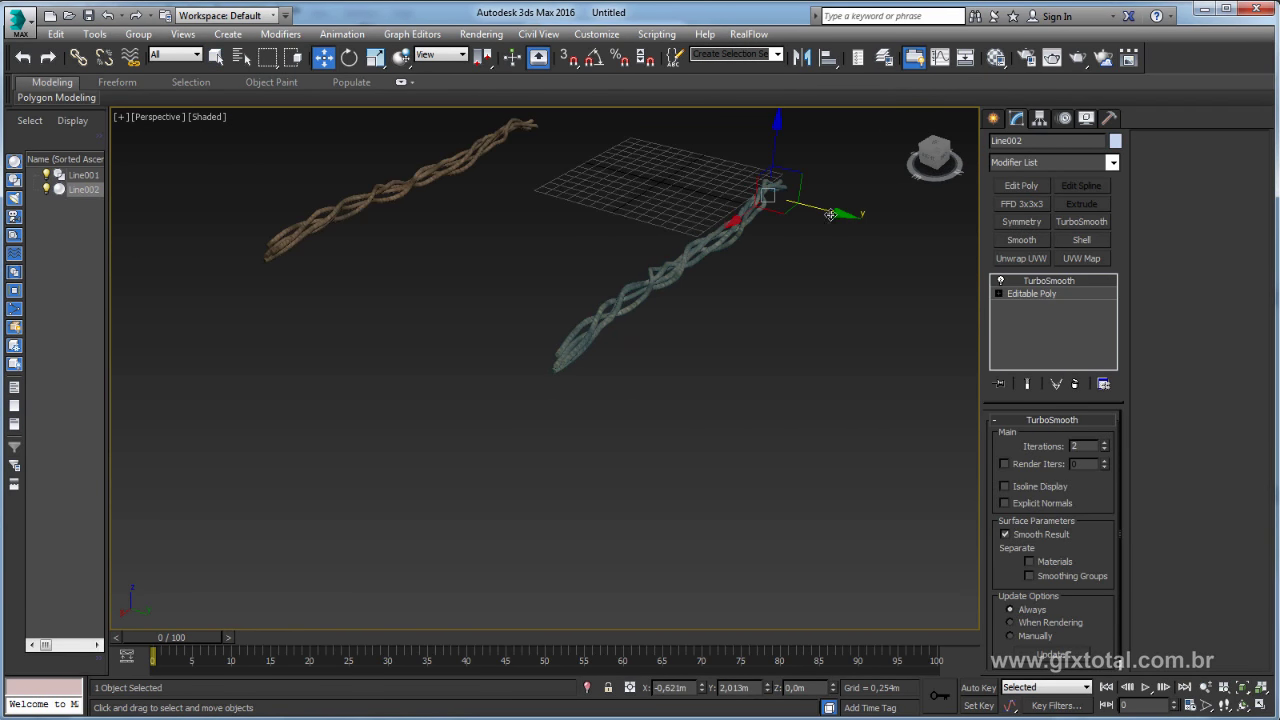
pyautogui.keyDown('shift'); pyautogui.moveTo(830, 215); pyautogui.dragTo(601, 348); pyautogui.keyUp('shift')
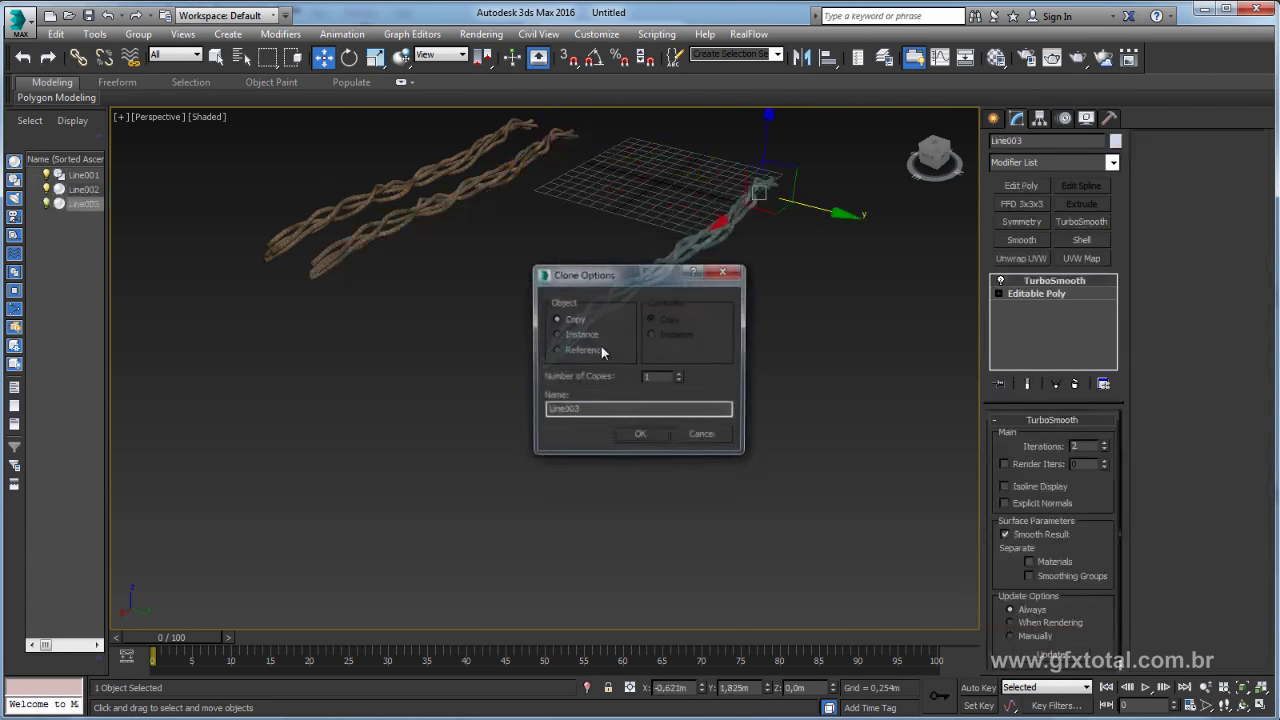
pyautogui.click(640, 433)
pyautogui.moveTo(781, 234)
pyautogui.keyDown('alt'); pyautogui.mouseDown(button='middle')
pyautogui.moveTo(724, 325)
pyautogui.moveTo(645, 309)
pyautogui.mouseUp(button='middle'); pyautogui.keyUp('alt')
pyautogui.scroll(4, 722, 317)
# Delete TurboSmooth from Line003's stack and switch to Editable Poly Vertex mode.
pyautogui.moveTo(706, 391)
pyautogui.mouseDown(button='middle')
pyautogui.moveTo(772, 432)
pyautogui.moveTo(1058, 258)
pyautogui.mouseUp(button='middle')
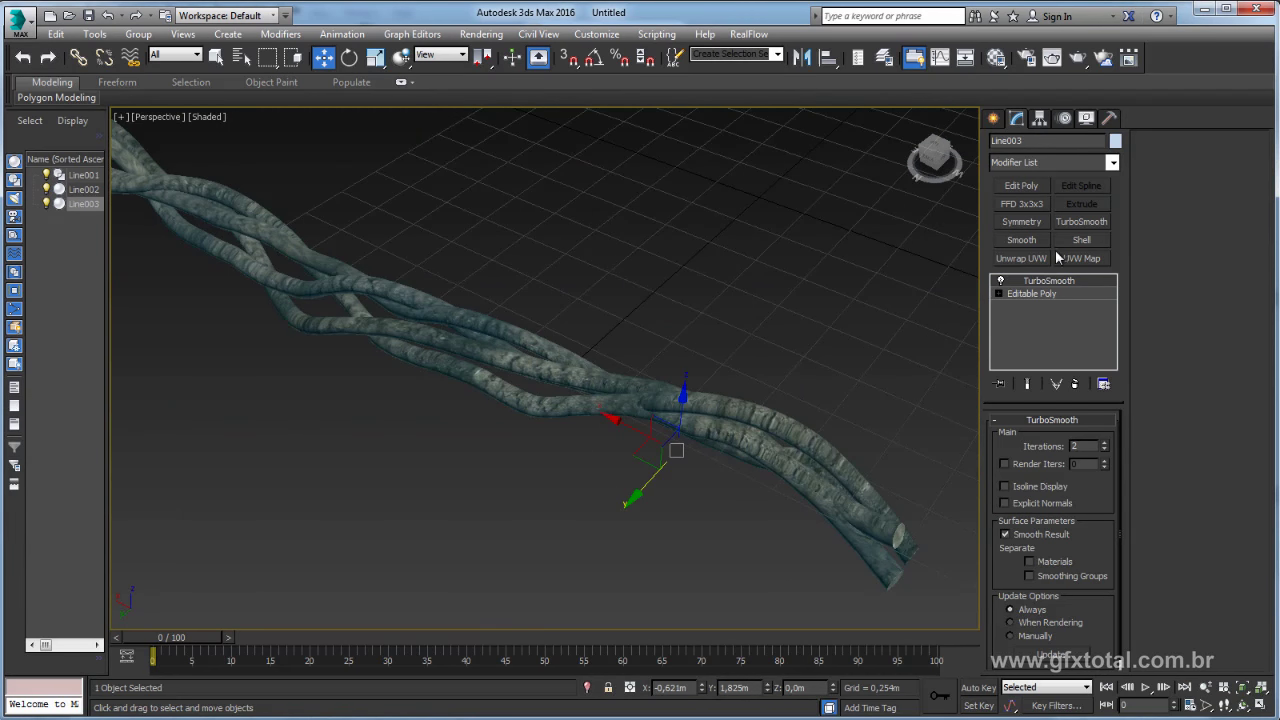
pyautogui.click(1075, 384)
pyautogui.click(1012, 438)
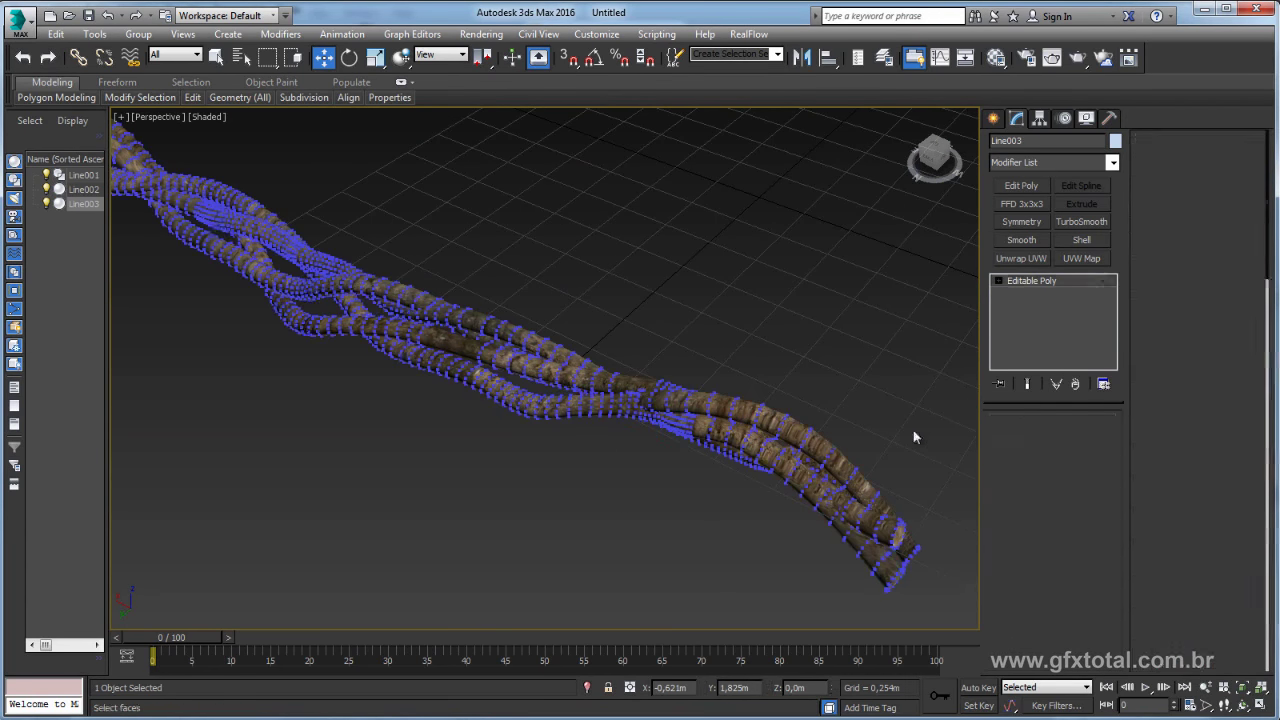
pyautogui.moveTo(854, 386)
pyautogui.keyDown('alt'); pyautogui.mouseDown(button='middle')
pyautogui.moveTo(843, 397)
pyautogui.moveTo(780, 383)
pyautogui.moveTo(791, 420)
pyautogui.moveTo(532, 386)
pyautogui.mouseUp(button='middle'); pyautogui.keyUp('alt')
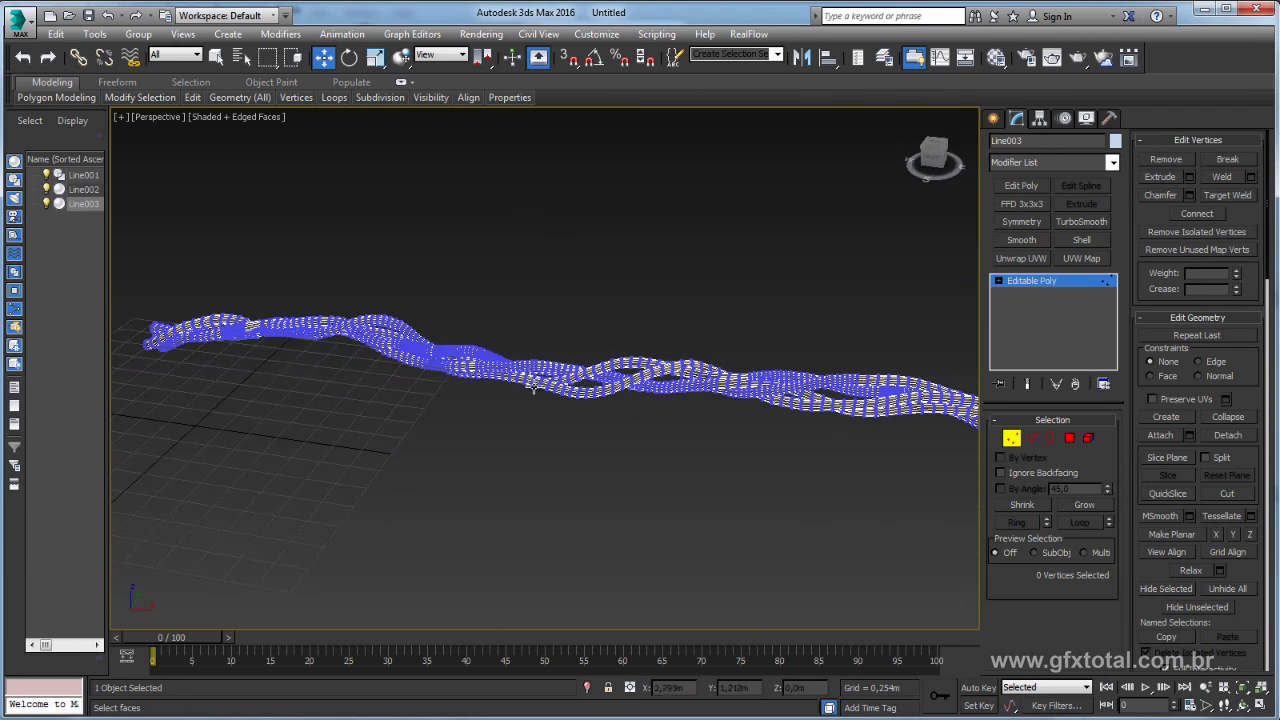
pyautogui.moveTo(675, 388)
pyautogui.keyDown('alt'); pyautogui.mouseDown(button='middle')
pyautogui.moveTo(645, 414)
pyautogui.moveTo(640, 505)
pyautogui.moveTo(684, 405)
pyautogui.moveTo(449, 414)
pyautogui.moveTo(386, 380)
pyautogui.mouseUp(button='middle'); pyautogui.keyUp('alt')
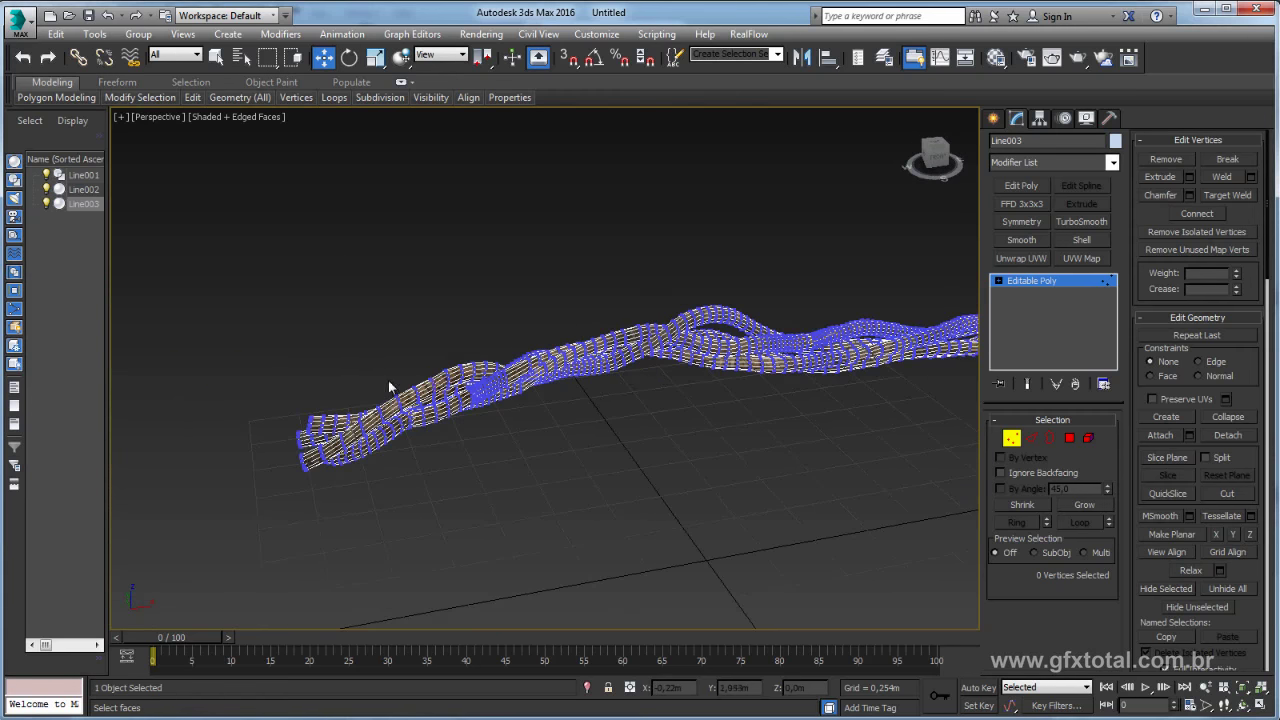
pyautogui.scroll(5, 386, 380)
# Pick the first scattered vertices along the vine as thorn positions.
pyautogui.click(367, 482)
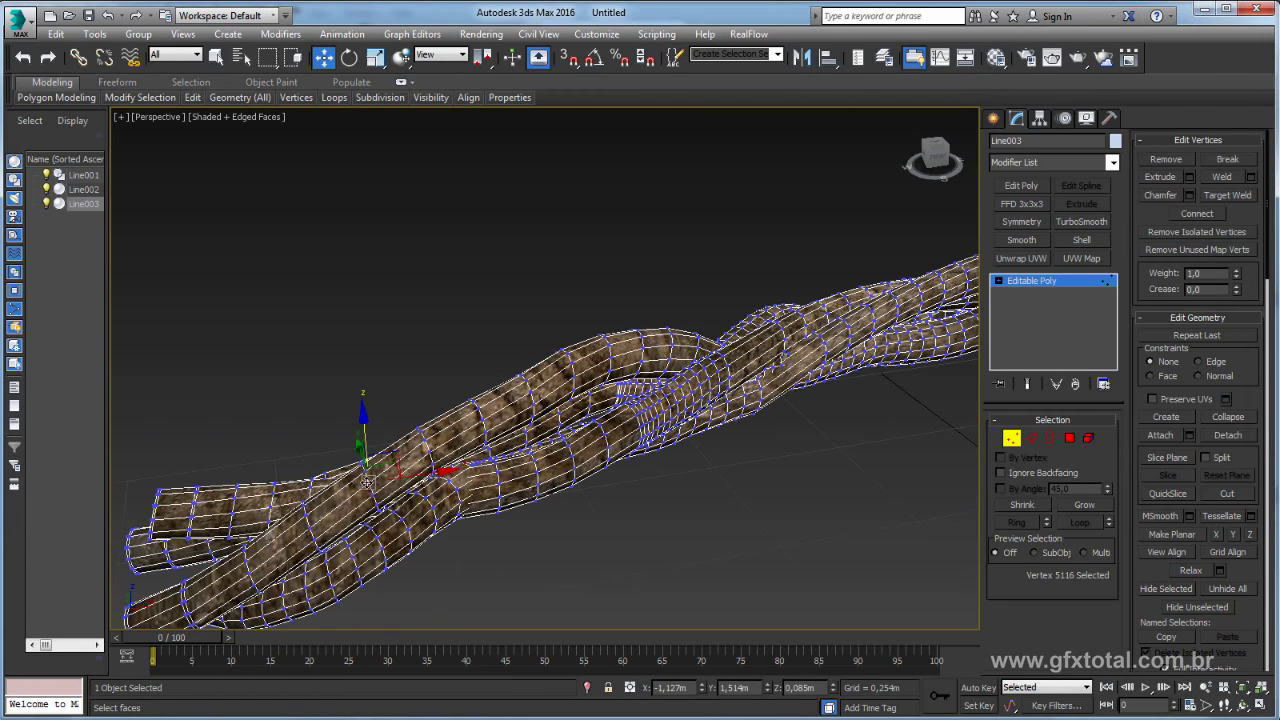
pyautogui.keyDown('alt'); pyautogui.moveTo(817, 485); pyautogui.dragTo(475, 391, button='middle'); pyautogui.keyUp('alt')
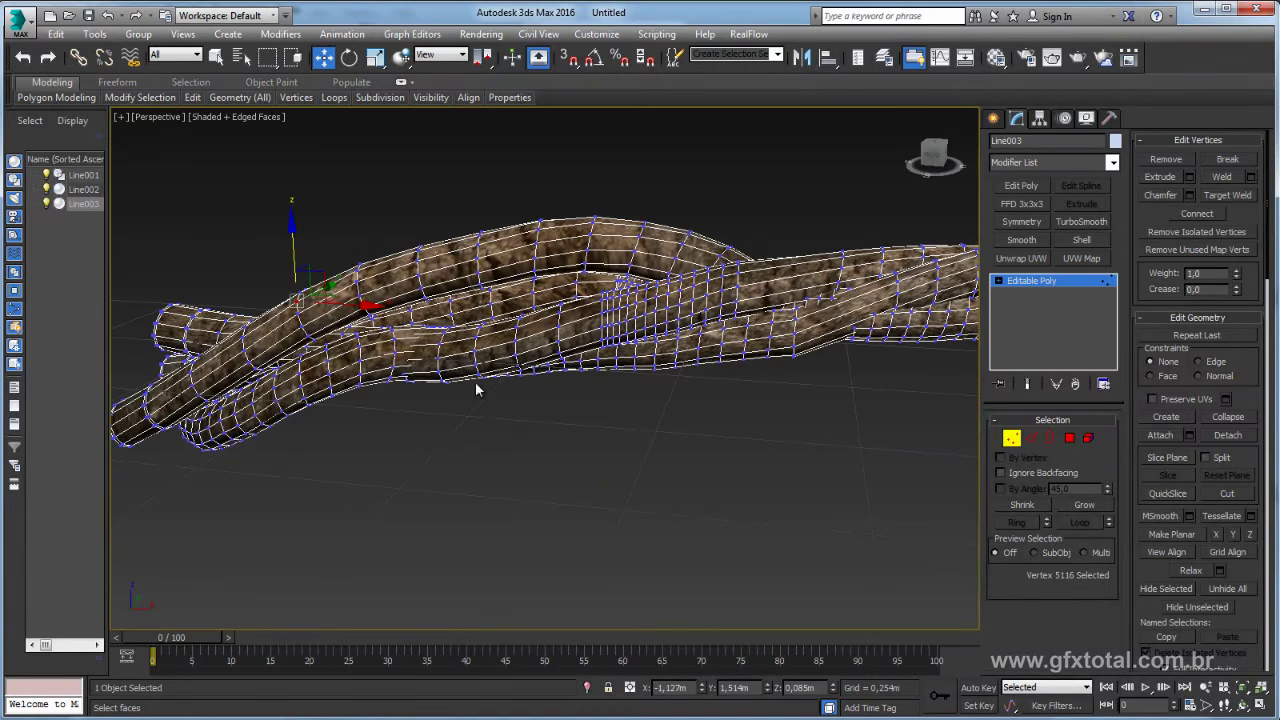
pyautogui.keyDown('ctrl'); pyautogui.click(437, 357); pyautogui.keyUp('ctrl')
pyautogui.moveTo(758, 407)
pyautogui.keyDown('alt'); pyautogui.mouseDown(button='middle')
pyautogui.moveTo(782, 403)
pyautogui.moveTo(742, 305)
pyautogui.mouseUp(button='middle'); pyautogui.keyUp('alt')
pyautogui.keyDown('ctrl'); pyautogui.click(742, 298); pyautogui.keyUp('ctrl')
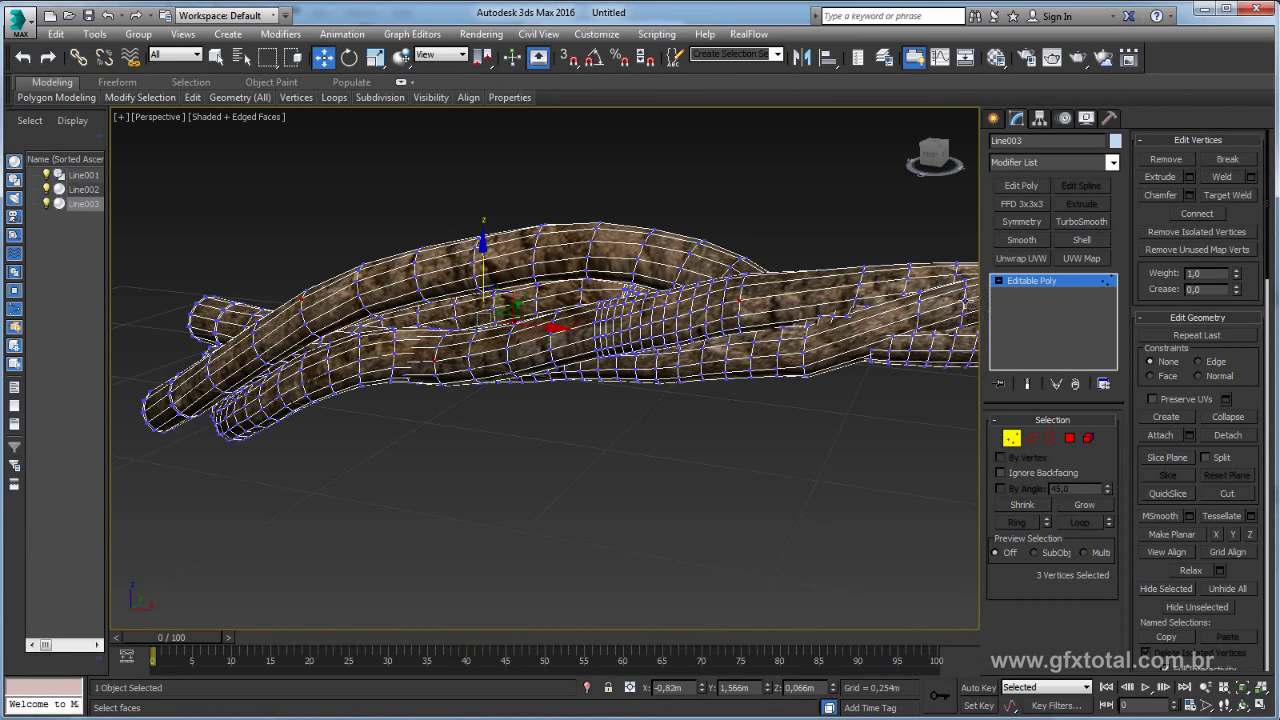
pyautogui.keyDown('ctrl'); pyautogui.click(964, 302); pyautogui.keyUp('ctrl')
pyautogui.scroll(3, 964, 302)
pyautogui.moveTo(964, 302); pyautogui.dragTo(617, 373, button='middle')
pyautogui.scroll(-5, 708, 352)
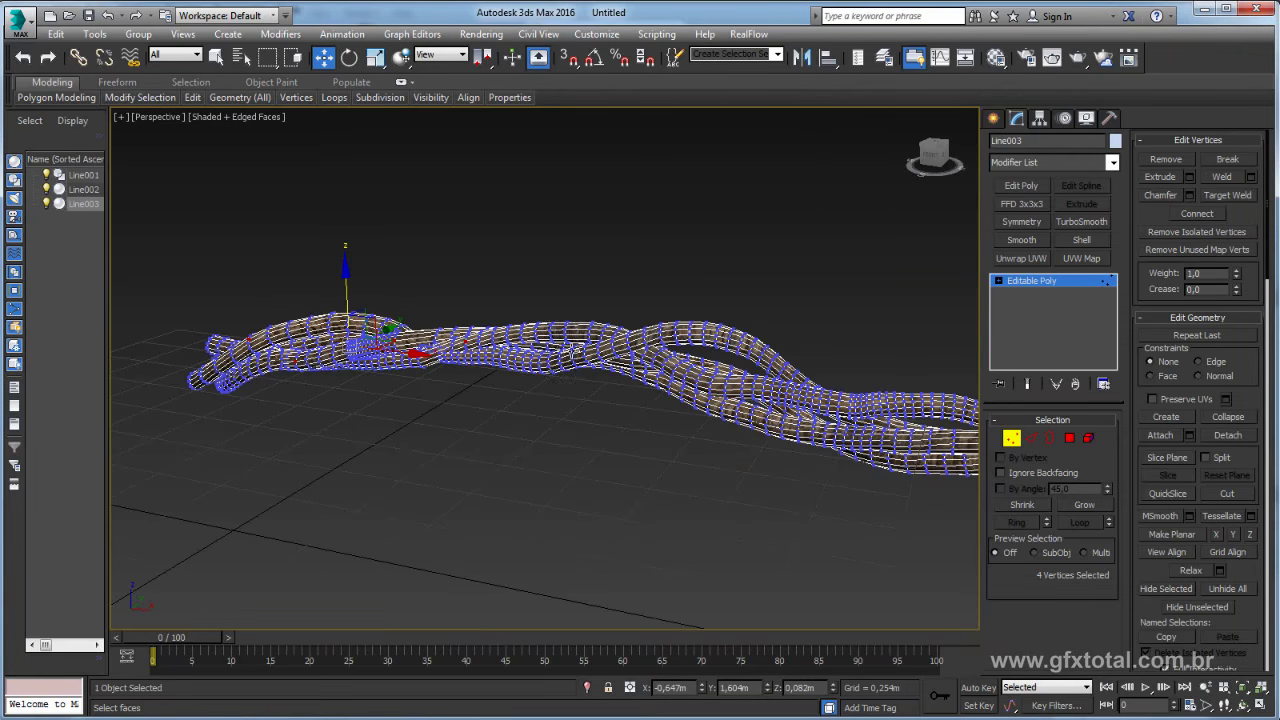
pyautogui.moveTo(540, 300)
pyautogui.keyDown('alt'); pyautogui.mouseDown(button='middle')
pyautogui.moveTo(534, 280)
pyautogui.moveTo(524, 318)
pyautogui.mouseUp(button='middle'); pyautogui.keyUp('alt')
pyautogui.scroll(5, 524, 318)
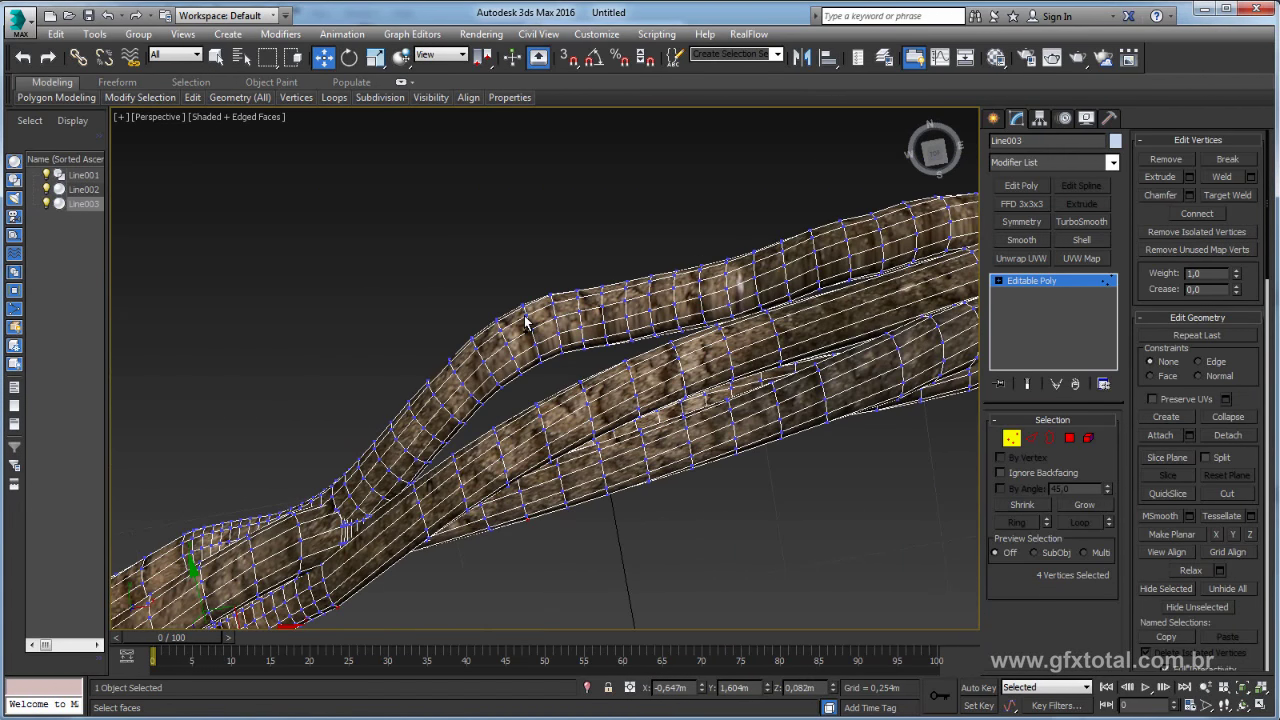
pyautogui.keyDown('ctrl'); pyautogui.click(911, 222); pyautogui.keyUp('ctrl')
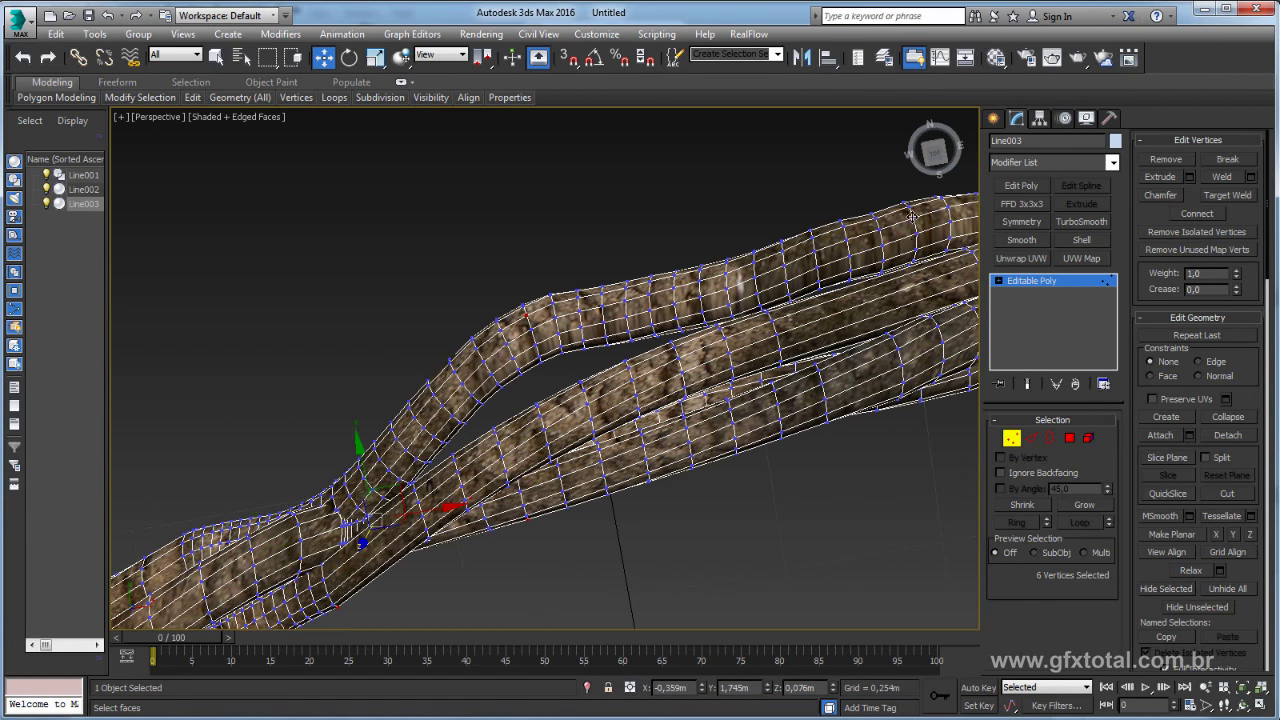
pyautogui.scroll(-3, 933, 290)
# Add more vertices along the rest of the vine until 83 are selected.
pyautogui.keyDown('alt'); pyautogui.moveTo(933, 290); pyautogui.dragTo(842, 190, button='middle'); pyautogui.keyUp('alt')
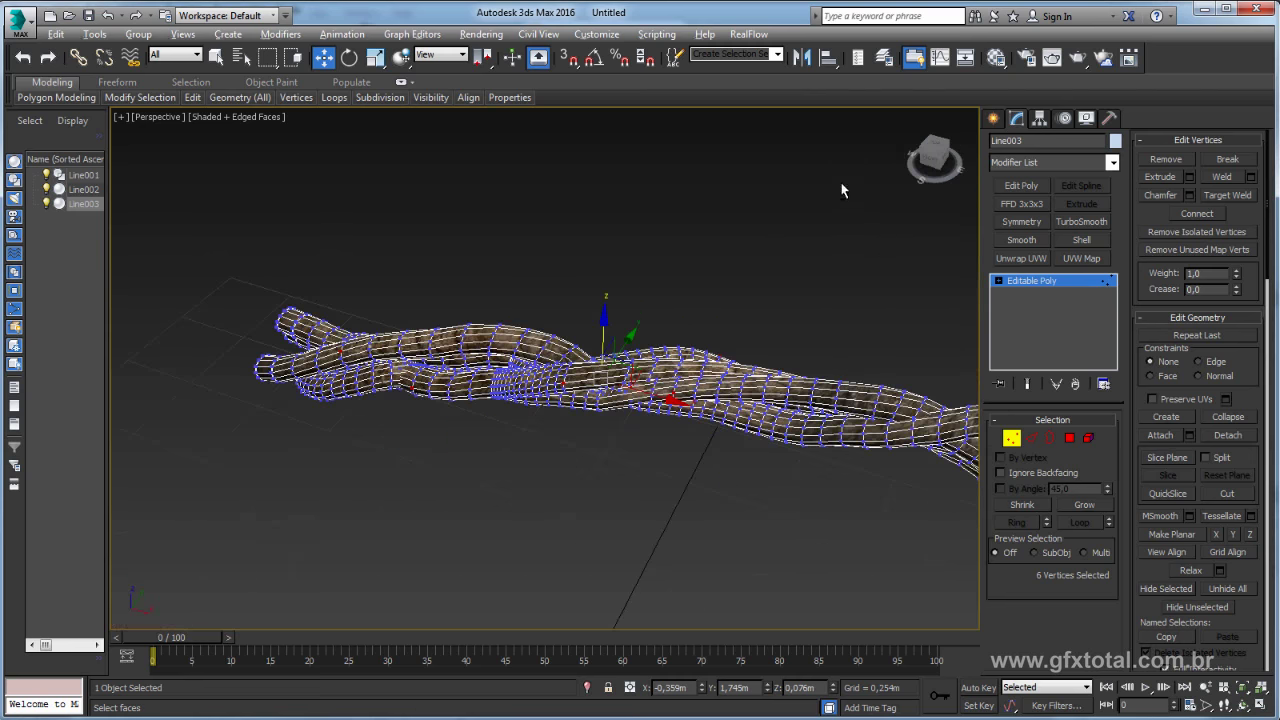
pyautogui.keyDown('ctrl'); pyautogui.click(789, 426); pyautogui.keyUp('ctrl')
pyautogui.keyDown('alt'); pyautogui.moveTo(789, 426); pyautogui.dragTo(770, 340, button='middle'); pyautogui.keyUp('alt')
pyautogui.keyDown('ctrl'); pyautogui.click(702, 439); pyautogui.keyUp('ctrl')
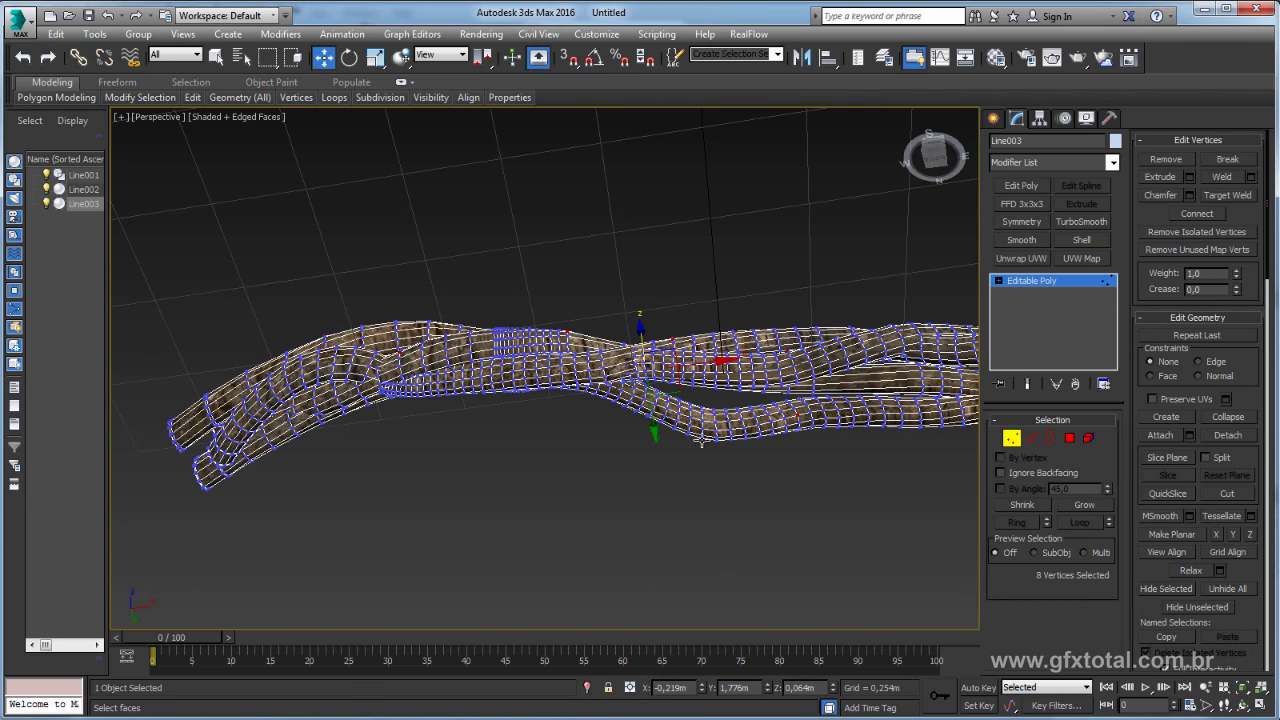
pyautogui.keyDown('ctrl'); pyautogui.click(700, 439); pyautogui.keyUp('ctrl')
pyautogui.keyDown('alt'); pyautogui.moveTo(855, 430); pyautogui.dragTo(557, 421, button='middle'); pyautogui.keyUp('alt')
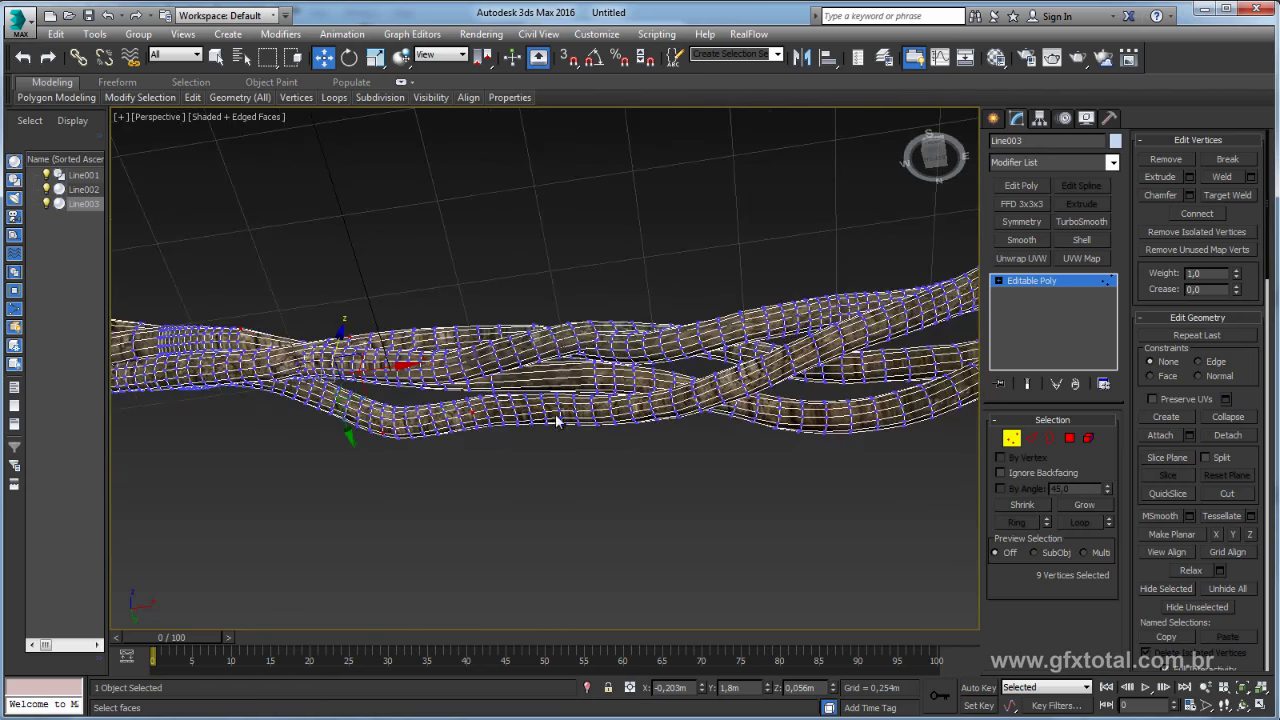
pyautogui.keyDown('ctrl'); pyautogui.click(591, 412); pyautogui.keyUp('ctrl')
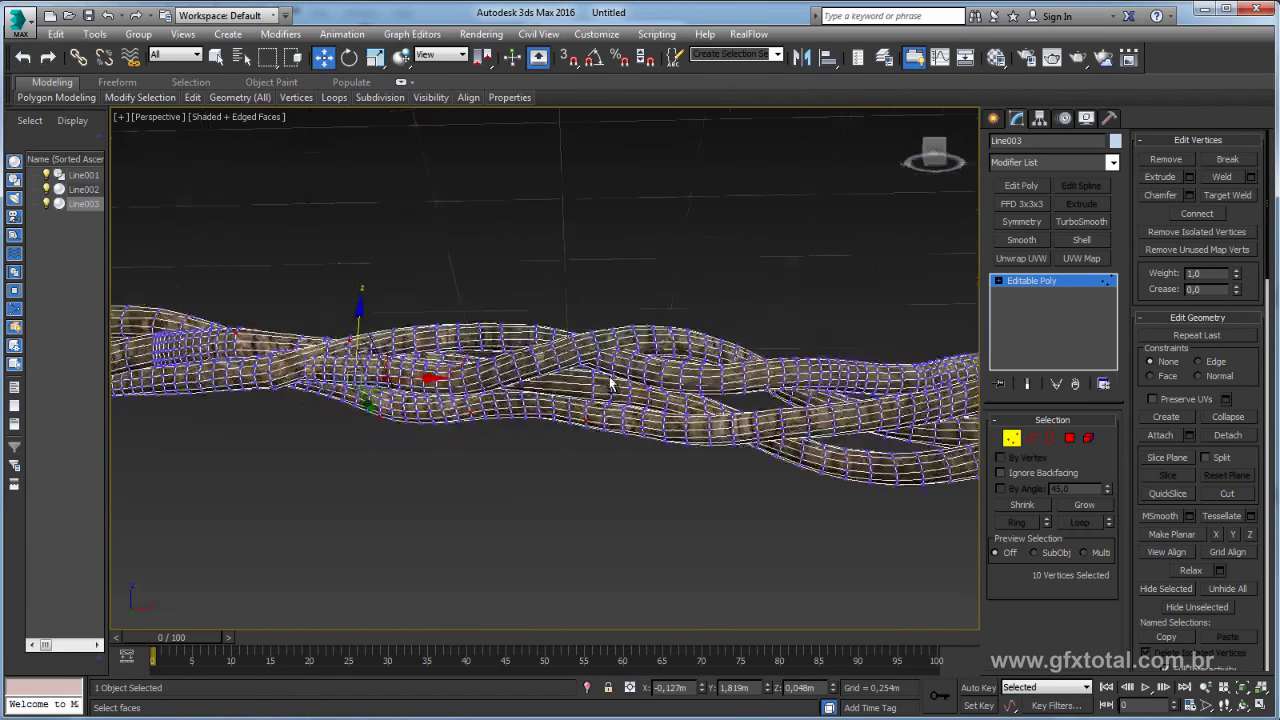
pyautogui.moveTo(608, 334)
pyautogui.keyDown('alt'); pyautogui.mouseDown(button='middle')
pyautogui.moveTo(610, 378)
pyautogui.moveTo(604, 330)
pyautogui.moveTo(738, 313)
pyautogui.mouseUp(button='middle'); pyautogui.keyUp('alt')
pyautogui.keyDown('ctrl'); pyautogui.click(604, 327); pyautogui.keyUp('ctrl')
pyautogui.keyDown('ctrl'); pyautogui.click(800, 256); pyautogui.keyUp('ctrl')
pyautogui.scroll(-5, 800, 256)
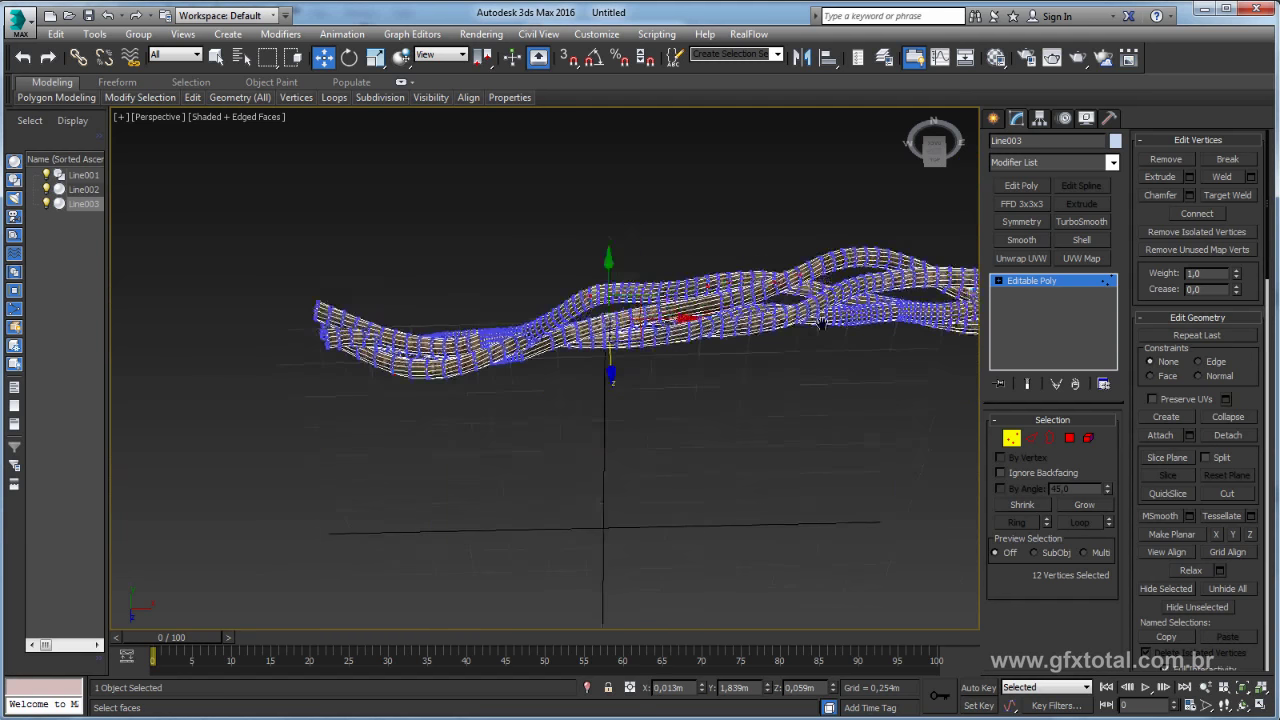
pyautogui.moveTo(800, 256)
pyautogui.keyDown('alt'); pyautogui.mouseDown(button='middle')
pyautogui.moveTo(626, 326)
pyautogui.moveTo(600, 445)
pyautogui.moveTo(611, 527)
pyautogui.moveTo(600, 557)
pyautogui.moveTo(597, 325)
pyautogui.mouseUp(button='middle'); pyautogui.keyUp('alt')
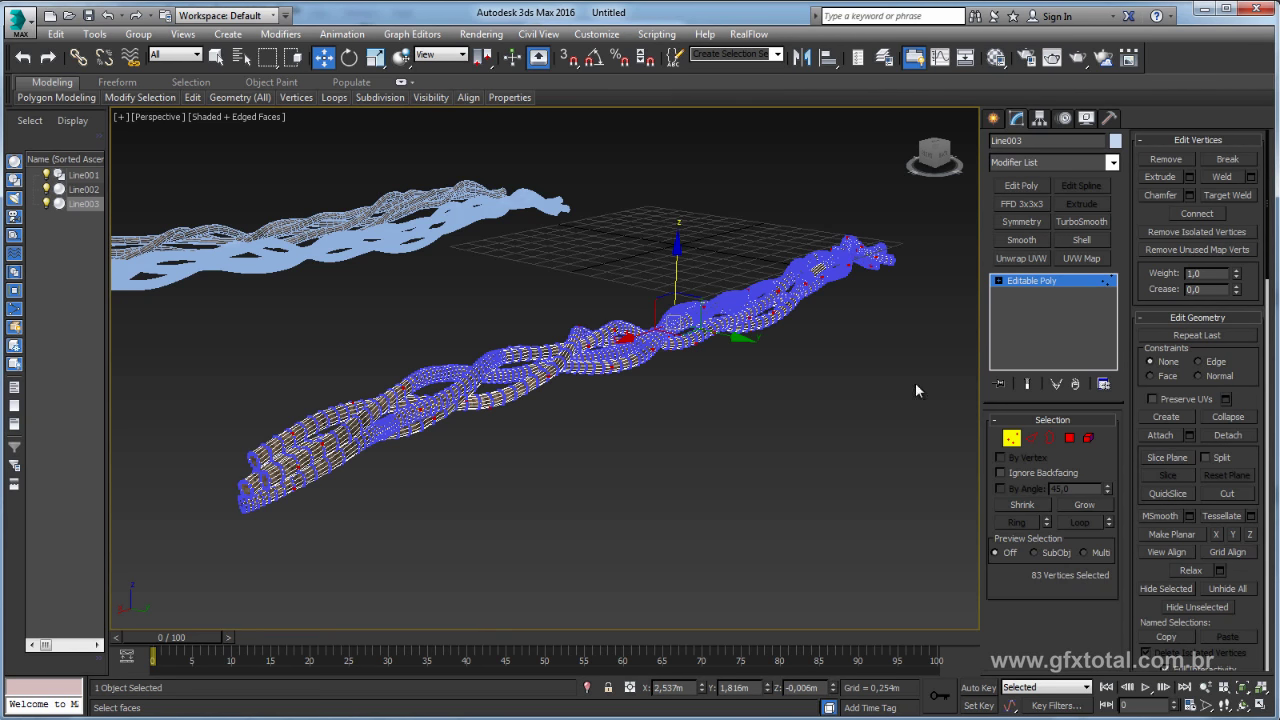
pyautogui.keyDown('alt'); pyautogui.moveTo(748, 424); pyautogui.dragTo(768, 427, button='middle'); pyautogui.keyUp('alt')
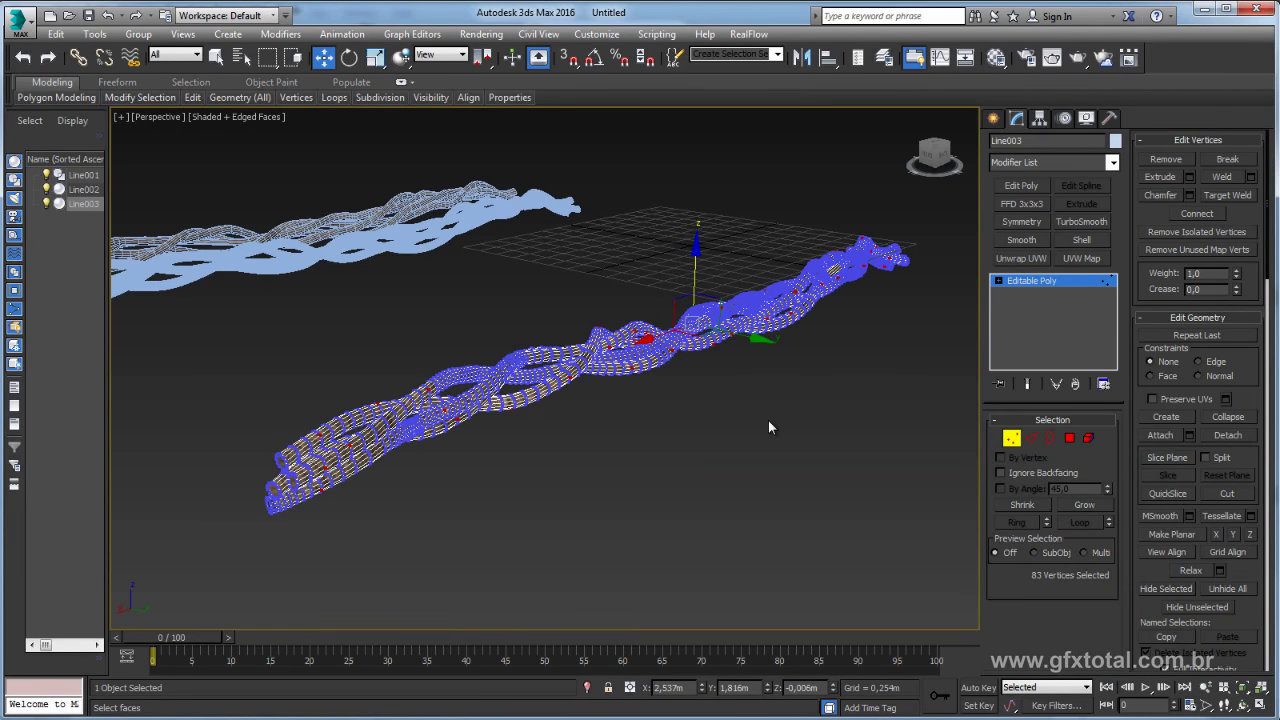
# Extrude the 83 vertices into long, thin tapered spikes by tuning Extrude Height and Width.
pyautogui.click(1190, 176)
pyautogui.scroll(3, 701, 426)
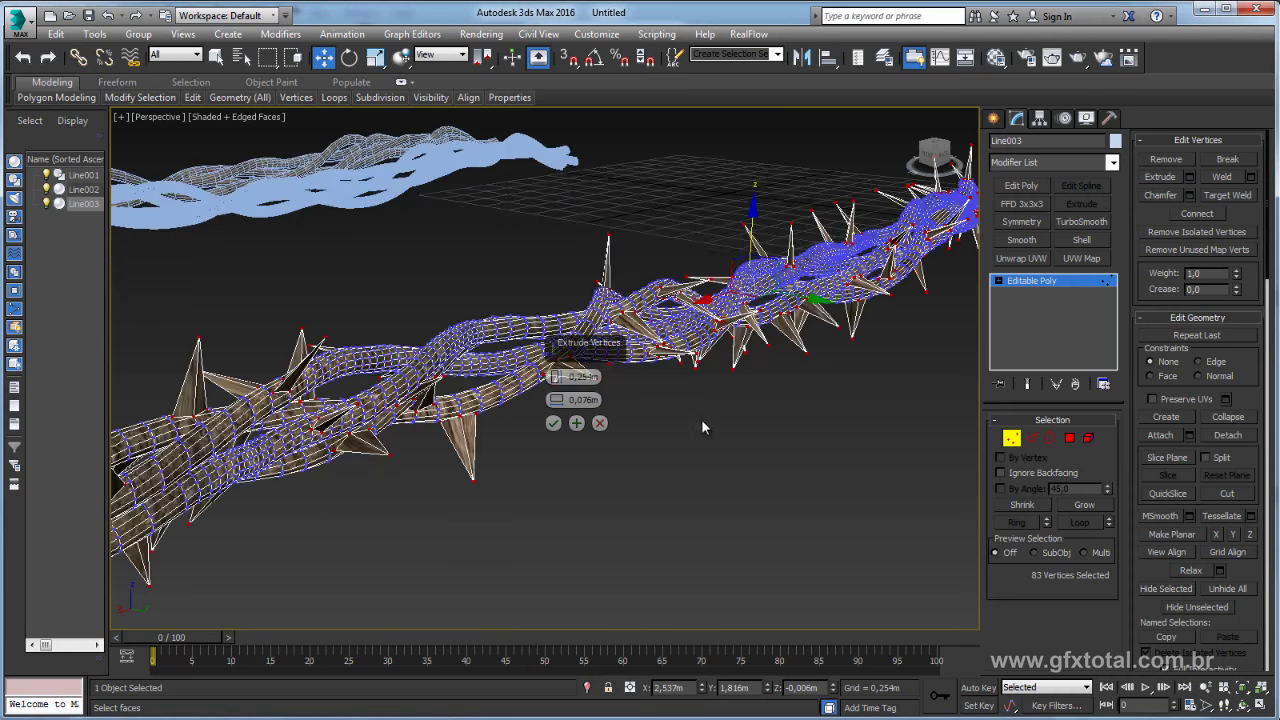
pyautogui.keyDown('alt'); pyautogui.moveTo(701, 426); pyautogui.dragTo(562, 405, button='middle'); pyautogui.keyUp('alt')
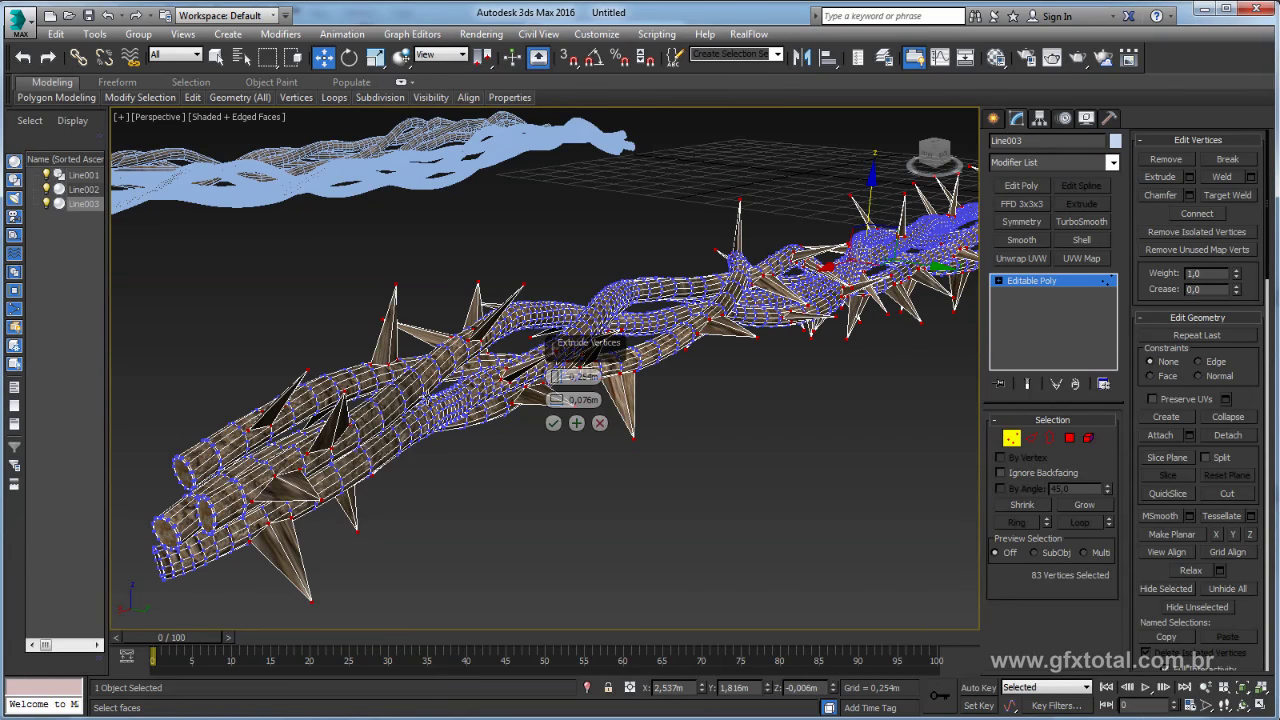
pyautogui.moveTo(557, 381)
pyautogui.mouseDown()
pyautogui.moveTo(560, 412)
pyautogui.moveTo(562, 308)
pyautogui.mouseUp()
pyautogui.keyDown('alt'); pyautogui.moveTo(626, 315); pyautogui.dragTo(700, 330, button='middle'); pyautogui.keyUp('alt')
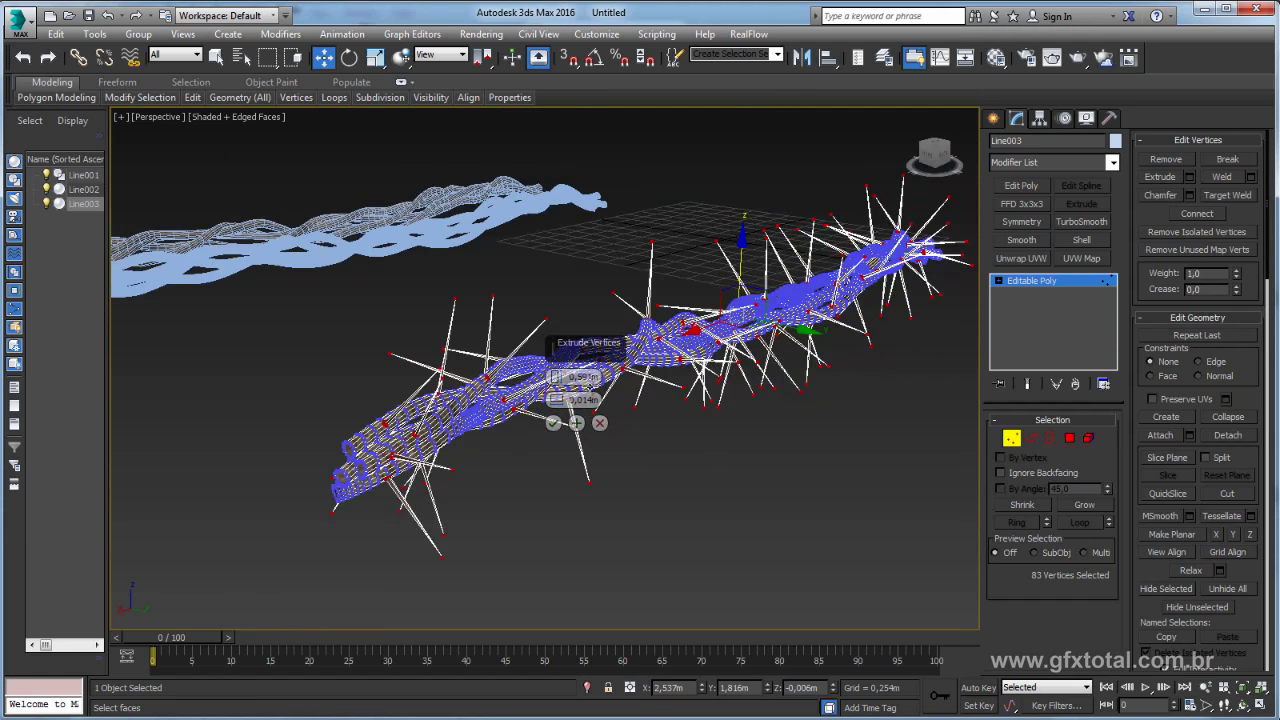
pyautogui.scroll(3, 557, 400)
pyautogui.rightClick(556, 400)
pyautogui.moveTo(557, 400); pyautogui.dragTo(557, 398)
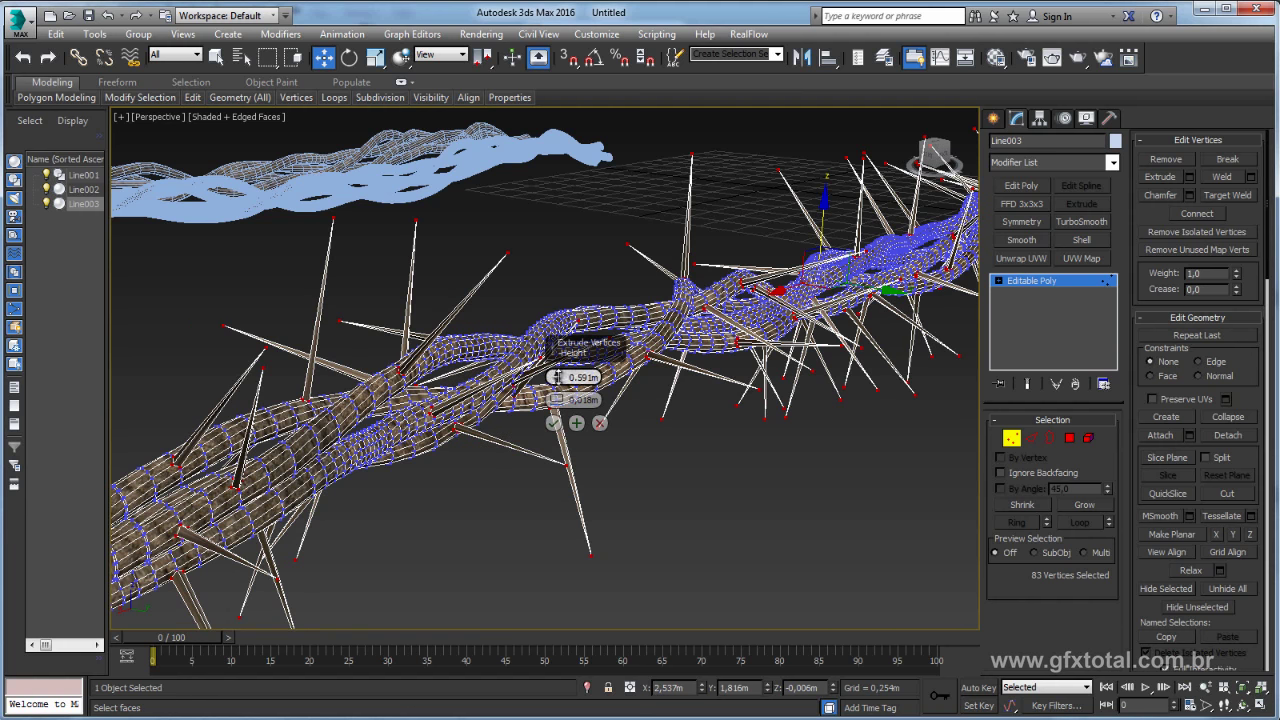
pyautogui.moveTo(561, 377); pyautogui.dragTo(561, 408)
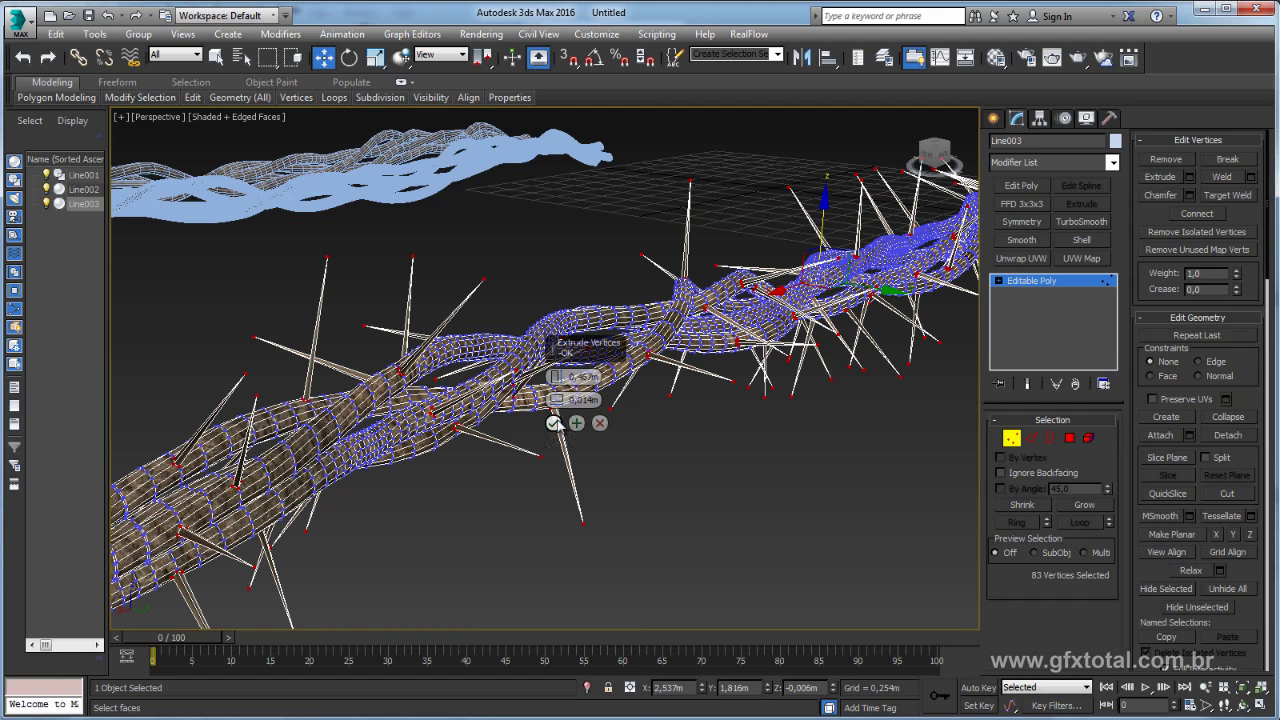
pyautogui.click(553, 423)
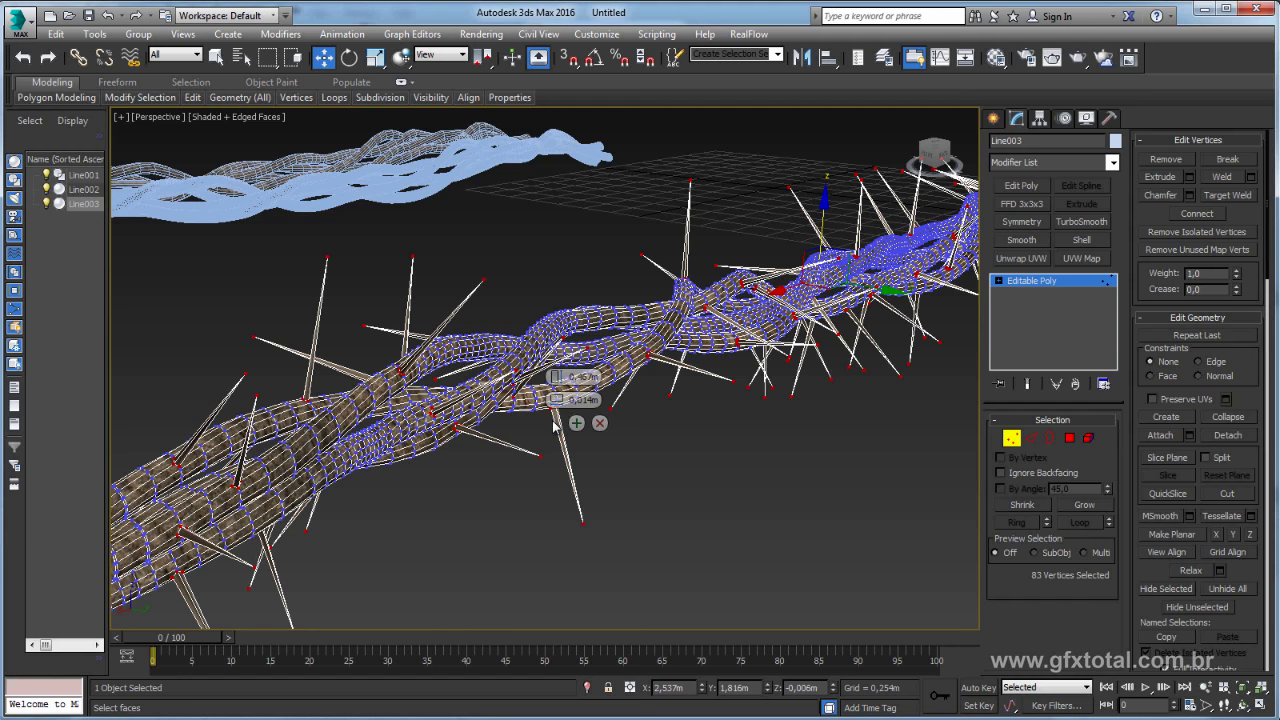
pyautogui.scroll(-2, 600, 426)
pyautogui.scroll(-2, 610, 427)
pyautogui.scroll(3, 610, 395)
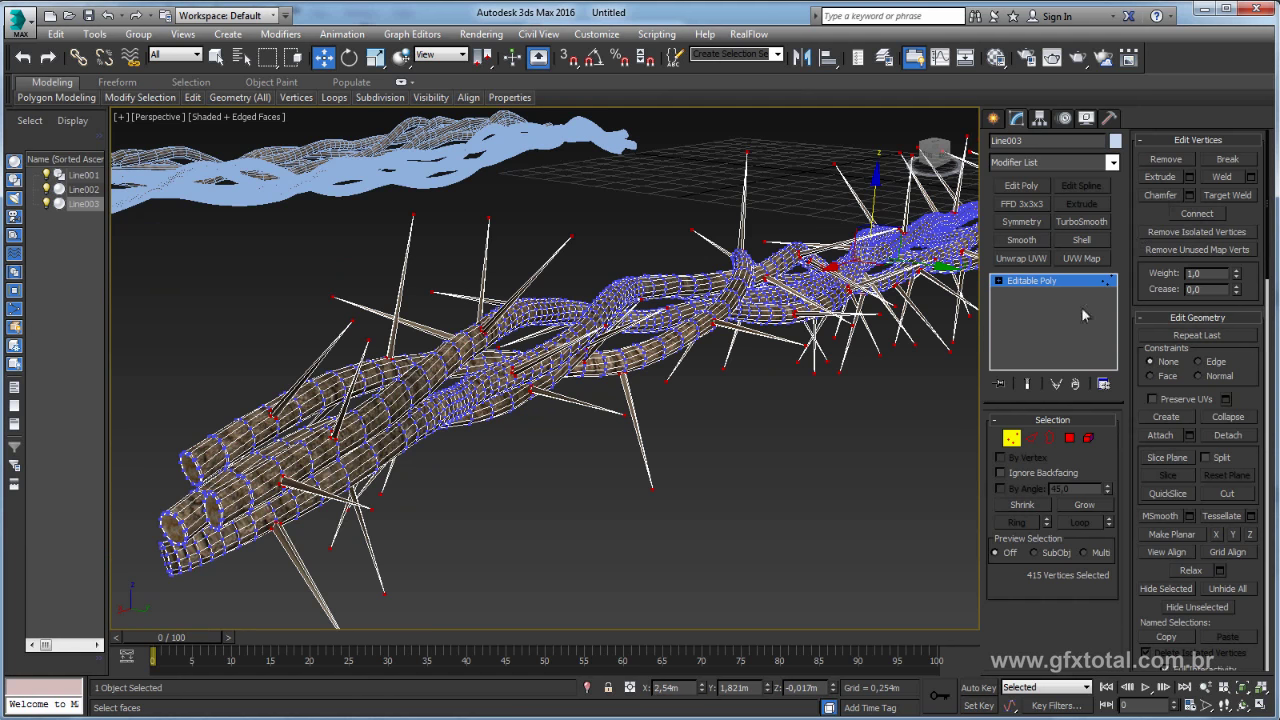
# Shrink the vertex selection to only the spike tips.
pyautogui.click(1024, 512)
pyautogui.moveTo(712, 472)
pyautogui.mouseDown(button='middle')
pyautogui.moveTo(677, 451)
pyautogui.moveTo(523, 434)
pyautogui.moveTo(430, 520)
pyautogui.mouseUp(button='middle')
pyautogui.scroll(1, 450, 480)
pyautogui.scroll(2, 480, 430)
pyautogui.scroll(2, 500, 390)
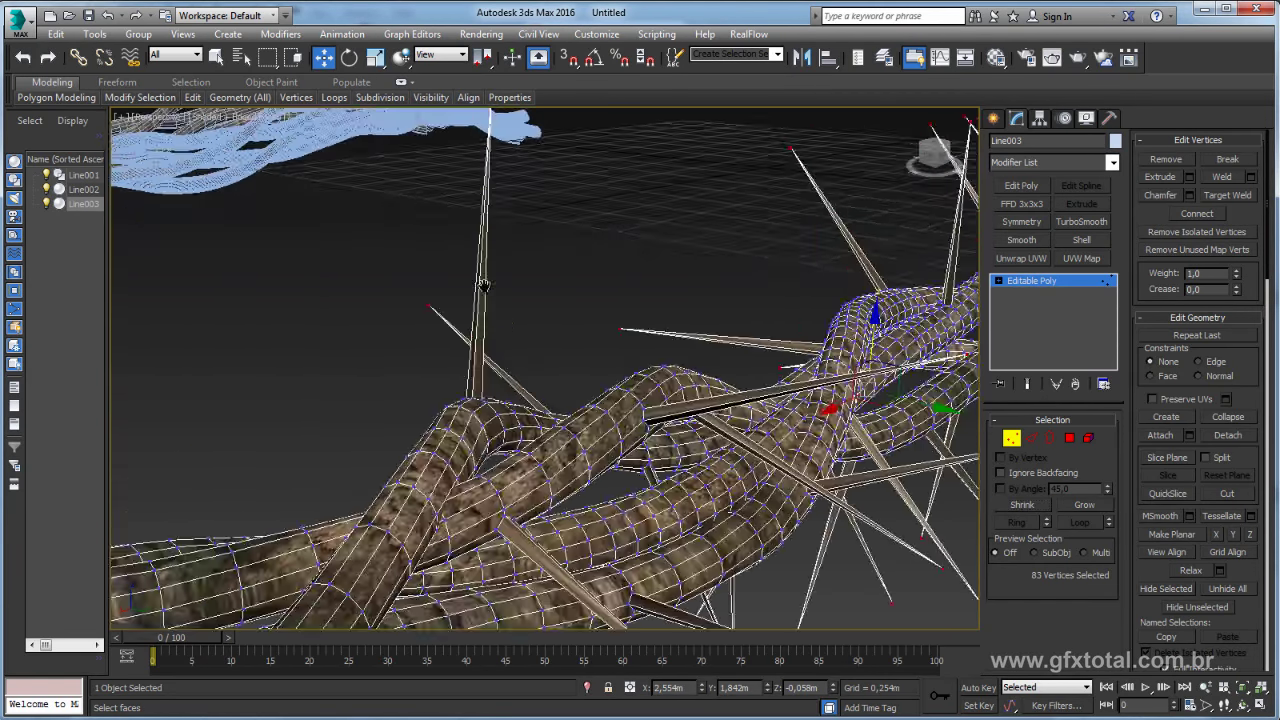
pyautogui.scroll(2, 510, 373)
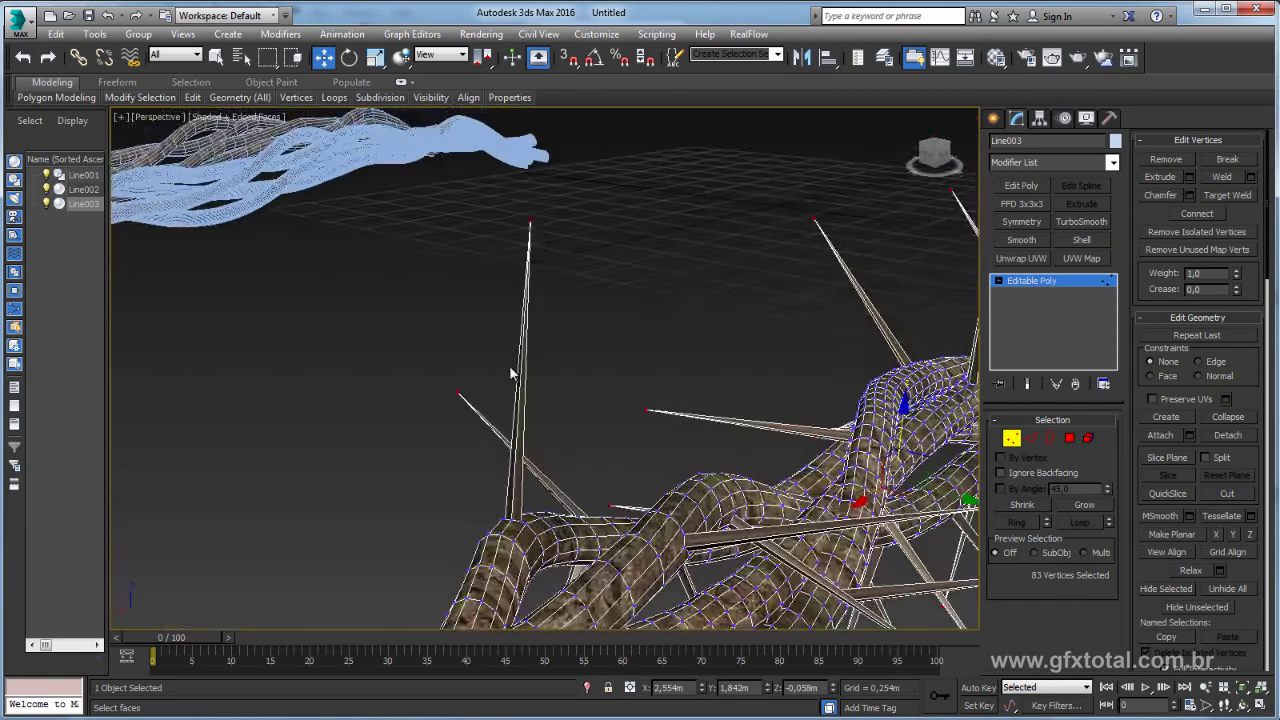
# Chamfer the spike tip vertices by about 0.126m and exit Vertex sub-object level.
pyautogui.click(1189, 195)
pyautogui.moveTo(556, 377); pyautogui.dragTo(561, 344)
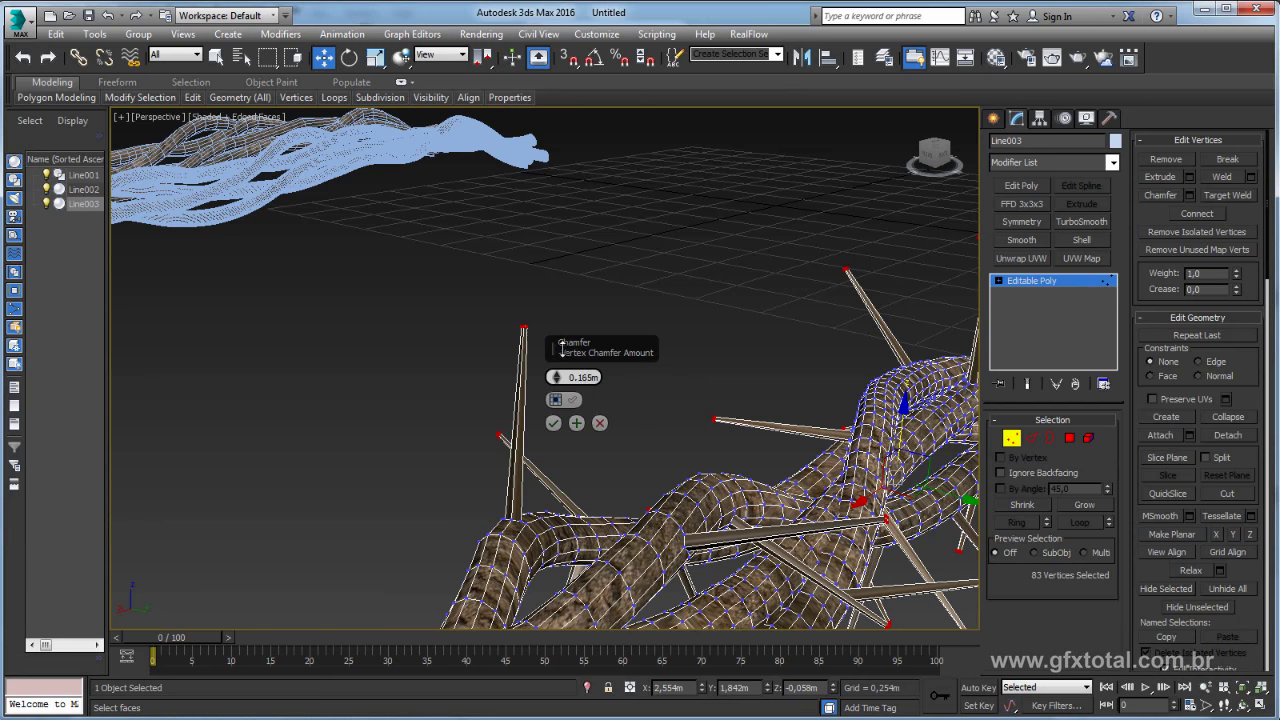
pyautogui.moveTo(561, 344)
pyautogui.mouseDown()
pyautogui.moveTo(556, 402)
pyautogui.moveTo(556, 383)
pyautogui.mouseUp()
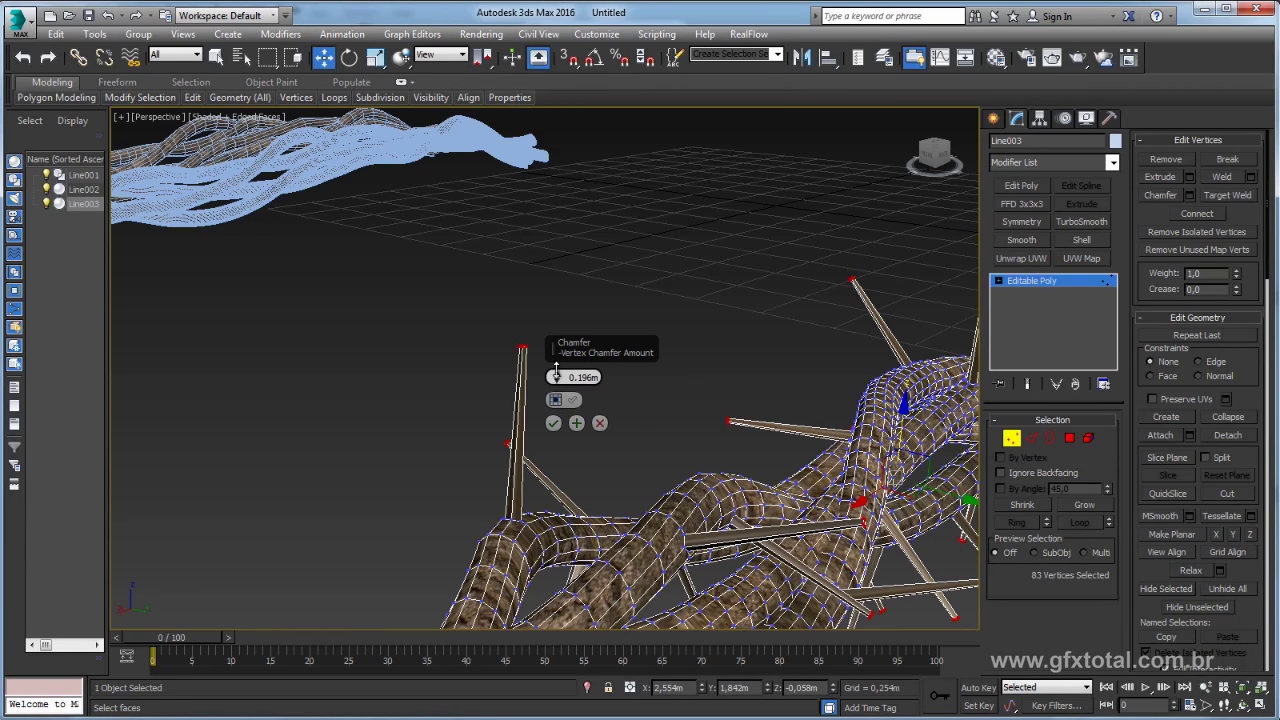
pyautogui.click(553, 423)
pyautogui.click(1030, 280)
pyautogui.keyDown('alt'); pyautogui.moveTo(685, 340); pyautogui.dragTo(749, 351, button='middle'); pyautogui.keyUp('alt')
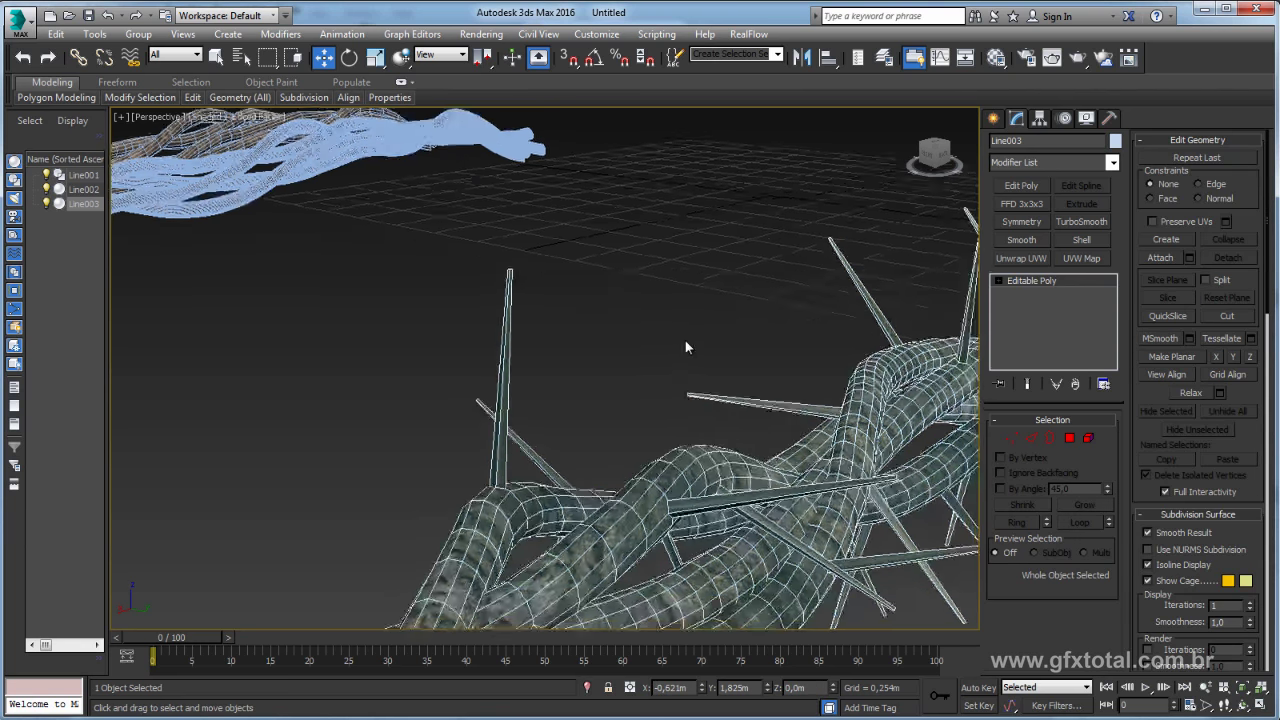
# Add TurboSmooth at 1 iteration to Line003 and frame both ropes in view.
pyautogui.click(1085, 226)
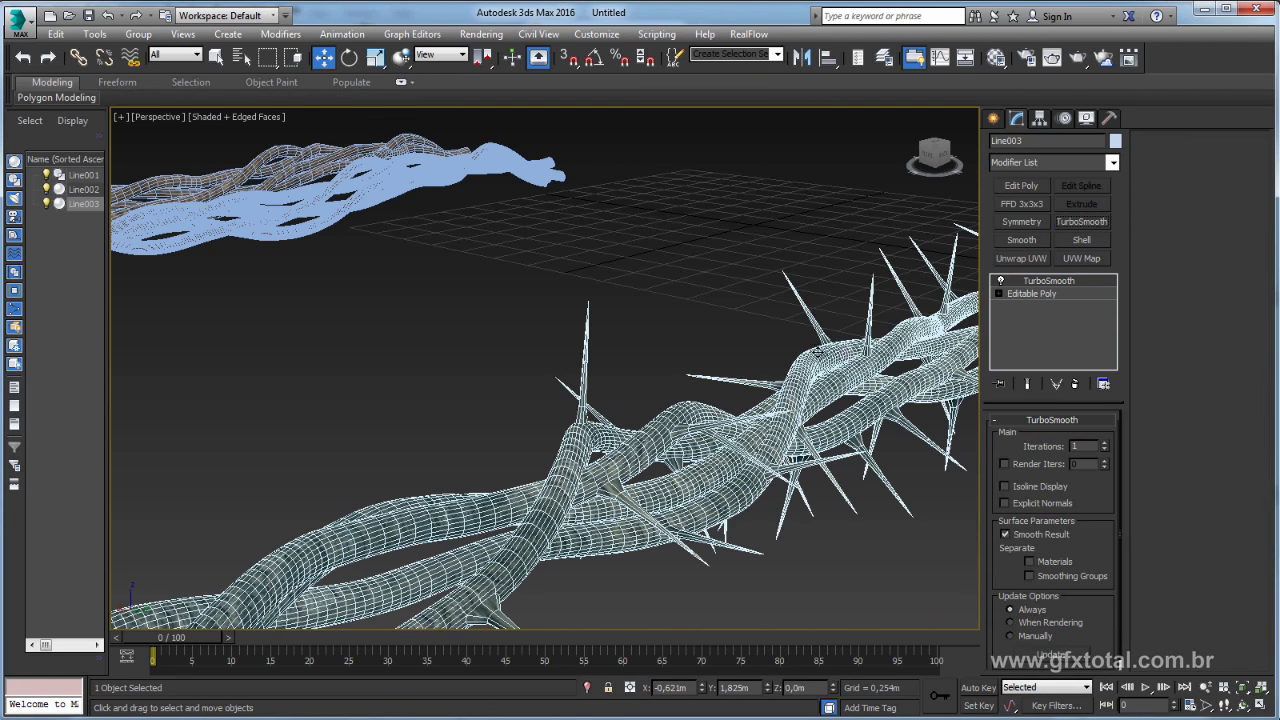
pyautogui.click(706, 352)
pyautogui.press('z')
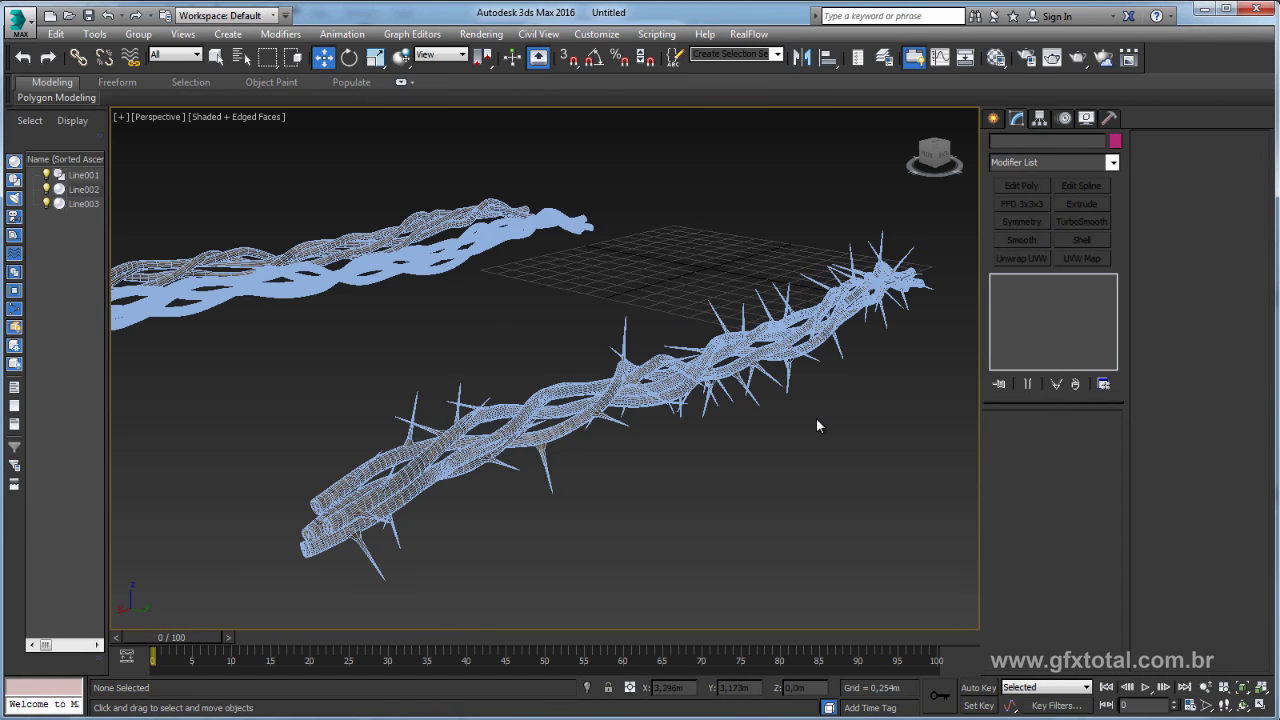
pyautogui.keyDown('alt'); pyautogui.moveTo(816, 426); pyautogui.dragTo(617, 464, button='middle'); pyautogui.keyUp('alt')
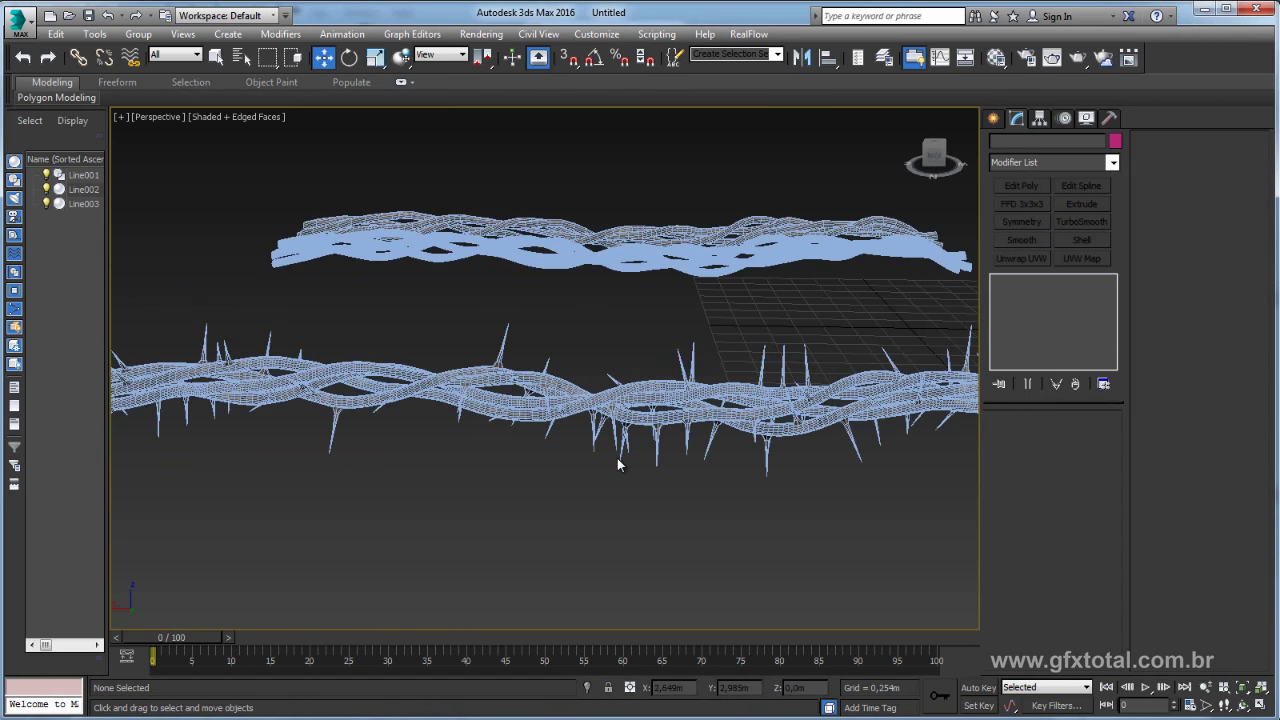
# Turn off edged faces to show the bark textures, then select Line003 and expand its stack.
pyautogui.press('F4')
pyautogui.scroll(3, 572, 453)
pyautogui.moveTo(621, 440)
pyautogui.keyDown('alt'); pyautogui.mouseDown(button='middle')
pyautogui.moveTo(625, 527)
pyautogui.moveTo(610, 494)
pyautogui.moveTo(666, 437)
pyautogui.moveTo(760, 457)
pyautogui.mouseUp(button='middle'); pyautogui.keyUp('alt')
pyautogui.click(586, 379)
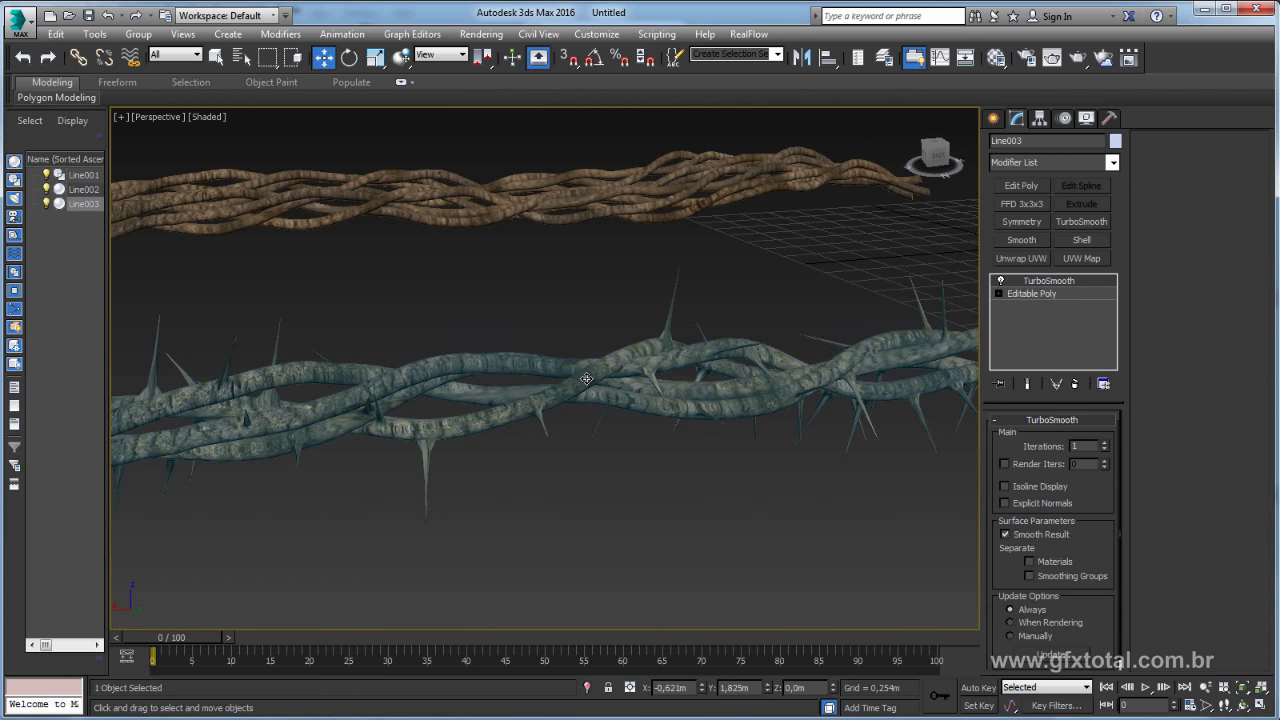
pyautogui.click(999, 294)
# Switch Line003 to Vertex mode with edged faces and select the first seven thorn-tip vertices.
pyautogui.click(1027, 307)
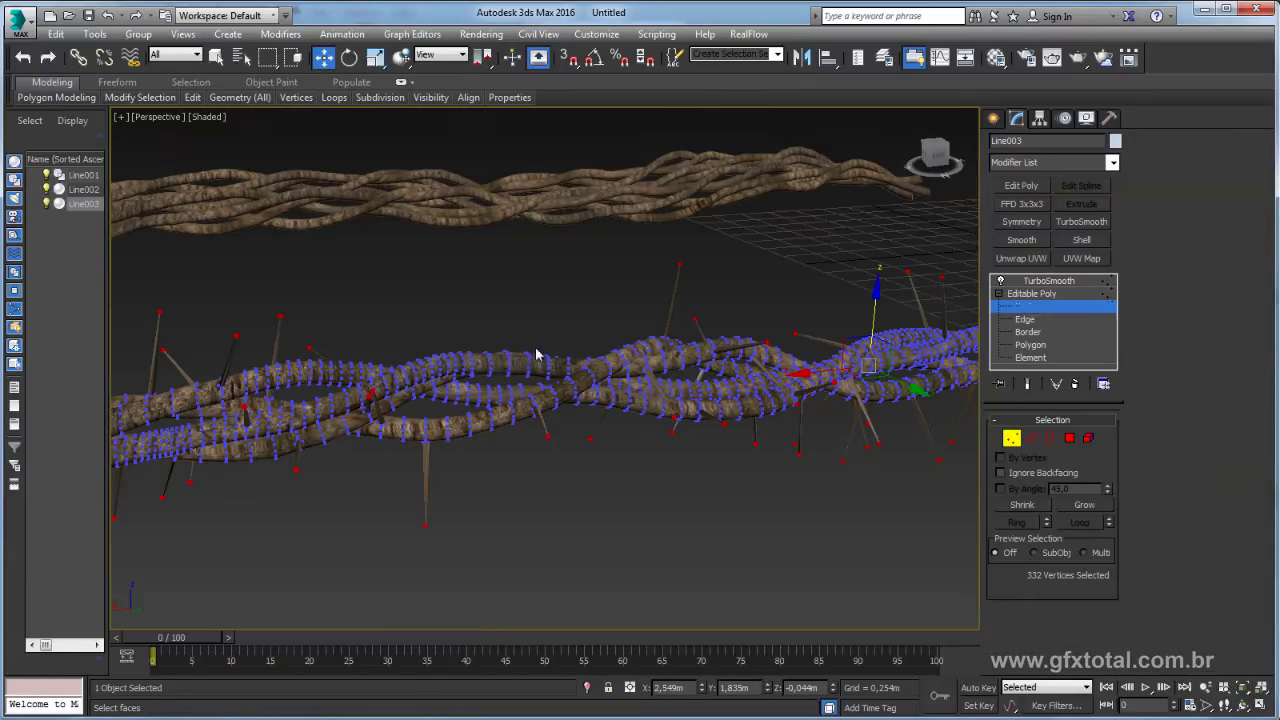
pyautogui.moveTo(537, 357)
pyautogui.keyDown('alt'); pyautogui.mouseDown(button='middle')
pyautogui.moveTo(500, 386)
pyautogui.moveTo(491, 508)
pyautogui.moveTo(540, 453)
pyautogui.moveTo(656, 377)
pyautogui.mouseUp(button='middle'); pyautogui.keyUp('alt')
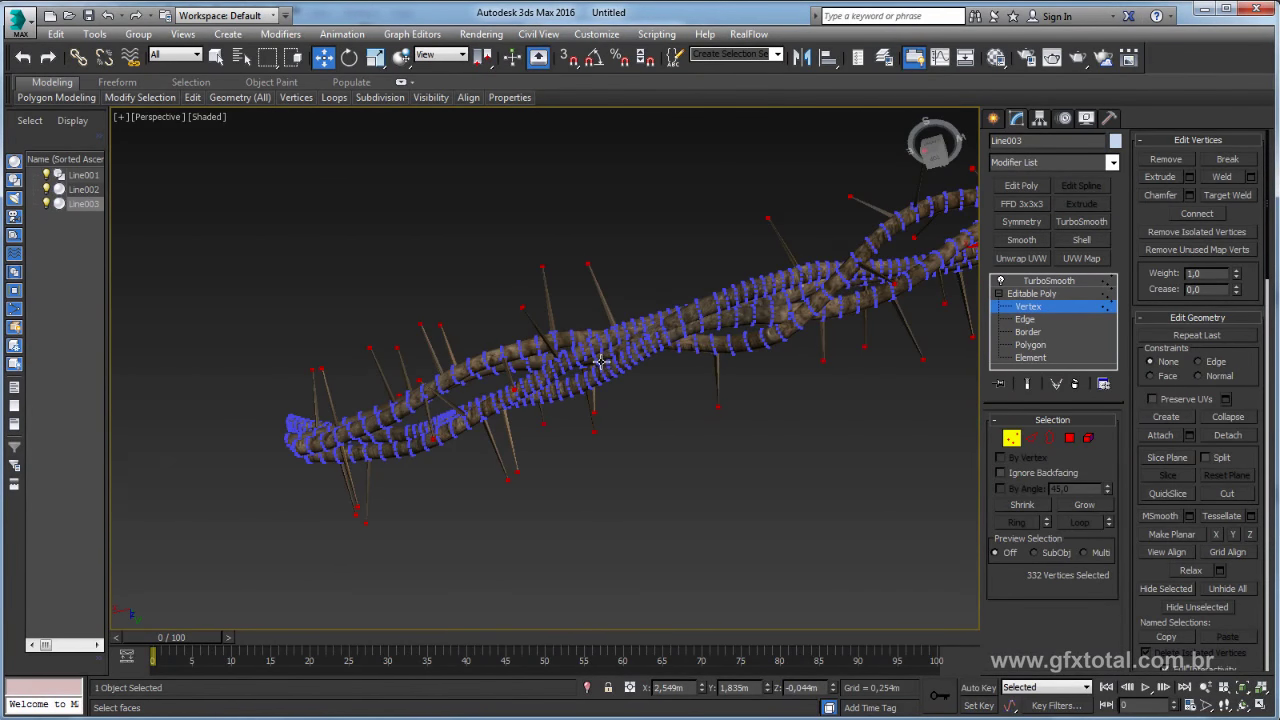
pyautogui.scroll(3, 656, 377)
pyautogui.click(684, 340)
pyautogui.press('F4')
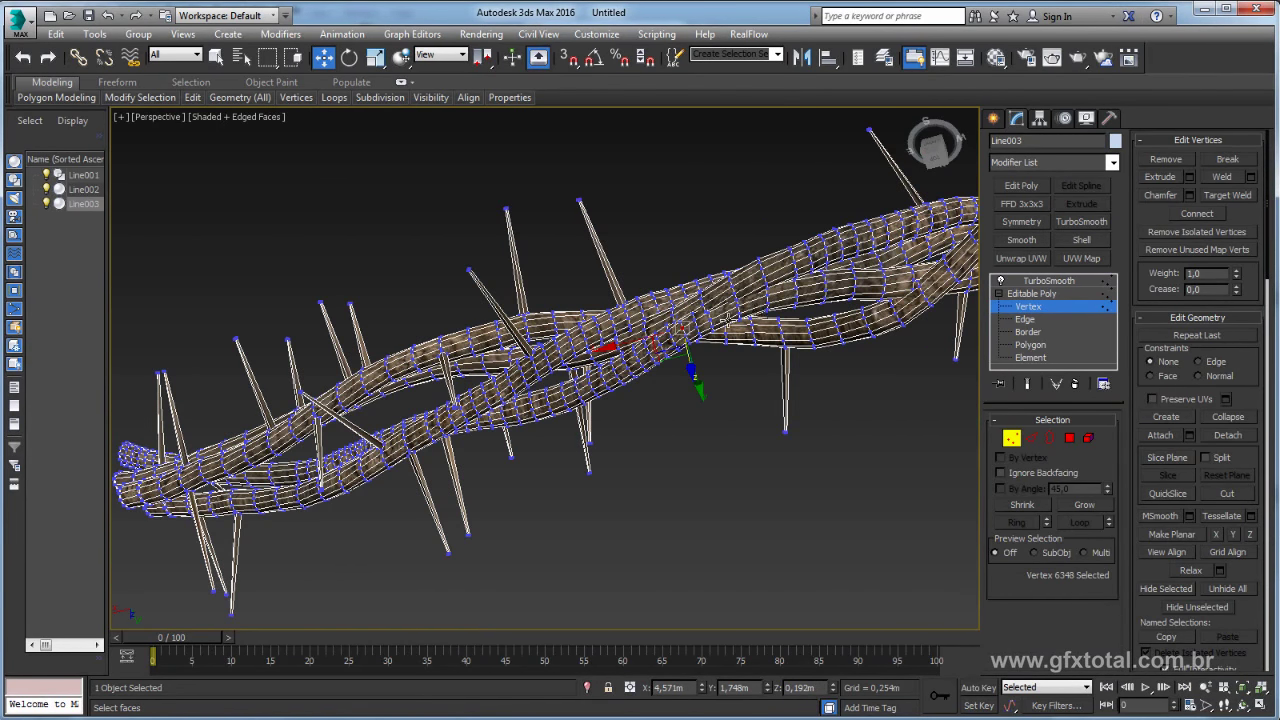
pyautogui.keyDown('alt'); pyautogui.moveTo(740, 318); pyautogui.dragTo(708, 350, button='middle'); pyautogui.keyUp('alt')
pyautogui.click(612, 420)
pyautogui.moveTo(612, 420)
pyautogui.keyDown('alt'); pyautogui.mouseDown(button='middle')
pyautogui.moveTo(800, 304)
pyautogui.moveTo(850, 300)
pyautogui.mouseUp(button='middle'); pyautogui.keyUp('alt')
pyautogui.scroll(2, 668, 380)
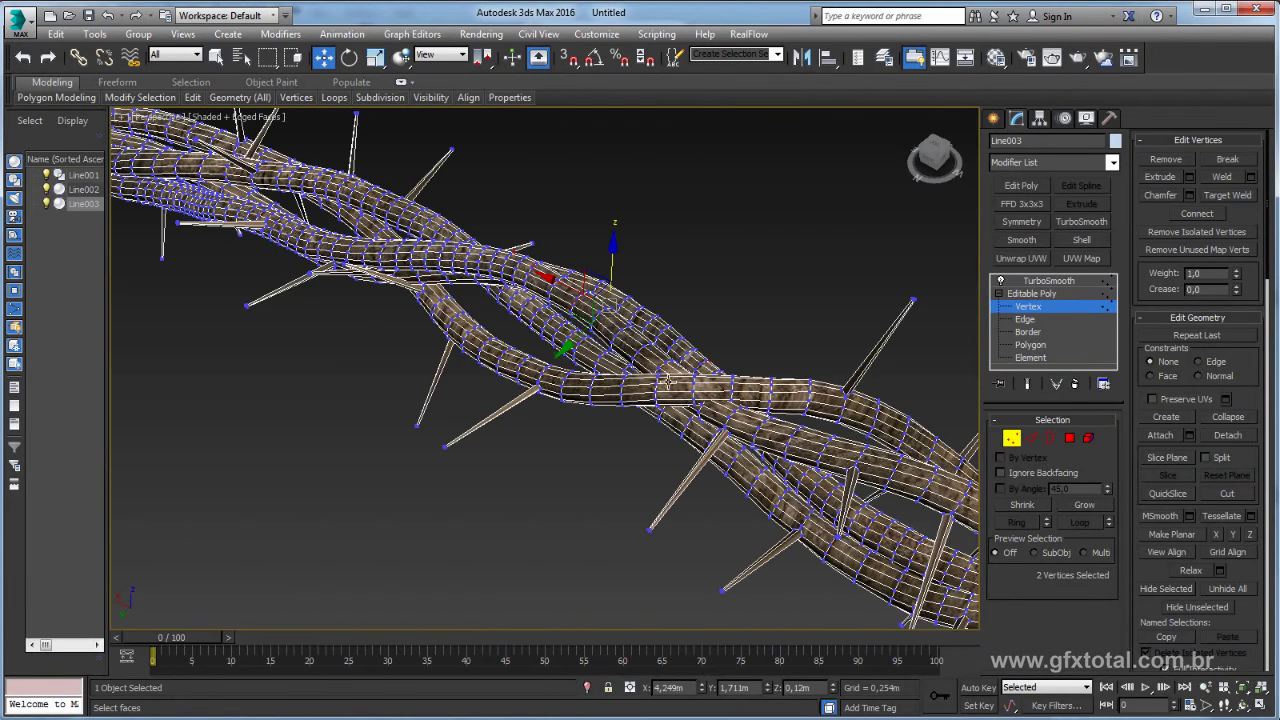
pyautogui.keyDown('ctrl'); pyautogui.click(656, 383); pyautogui.keyUp('ctrl')
pyautogui.moveTo(656, 383)
pyautogui.keyDown('alt'); pyautogui.mouseDown(button='middle')
pyautogui.moveTo(676, 454)
pyautogui.moveTo(680, 425)
pyautogui.moveTo(665, 430)
pyautogui.mouseUp(button='middle'); pyautogui.keyUp('alt')
pyautogui.keyDown('ctrl'); pyautogui.click(685, 440); pyautogui.keyUp('ctrl')
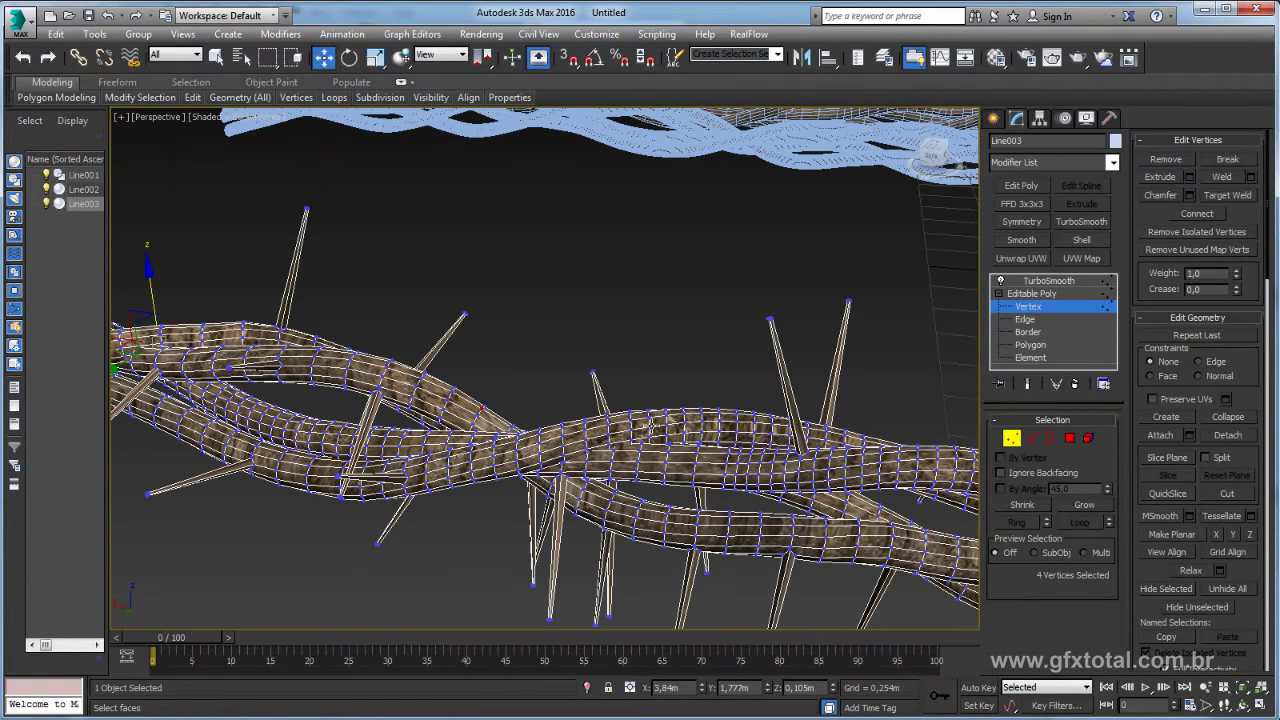
pyautogui.keyDown('ctrl'); pyautogui.click(648, 427); pyautogui.keyUp('ctrl')
pyautogui.keyDown('ctrl'); pyautogui.click(833, 420); pyautogui.keyUp('ctrl')
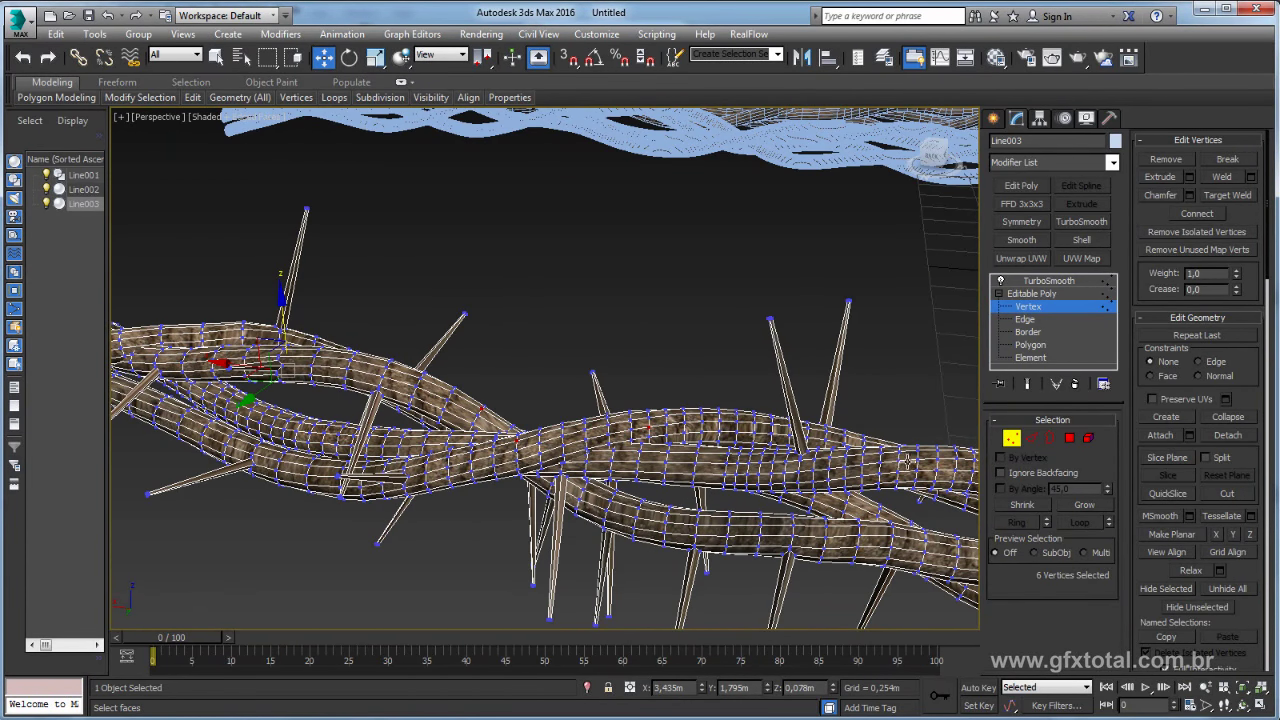
pyautogui.keyDown('ctrl'); pyautogui.click(352, 330); pyautogui.keyUp('ctrl')
pyautogui.keyDown('alt'); pyautogui.moveTo(352, 330); pyautogui.dragTo(437, 400, button='middle'); pyautogui.keyUp('alt')
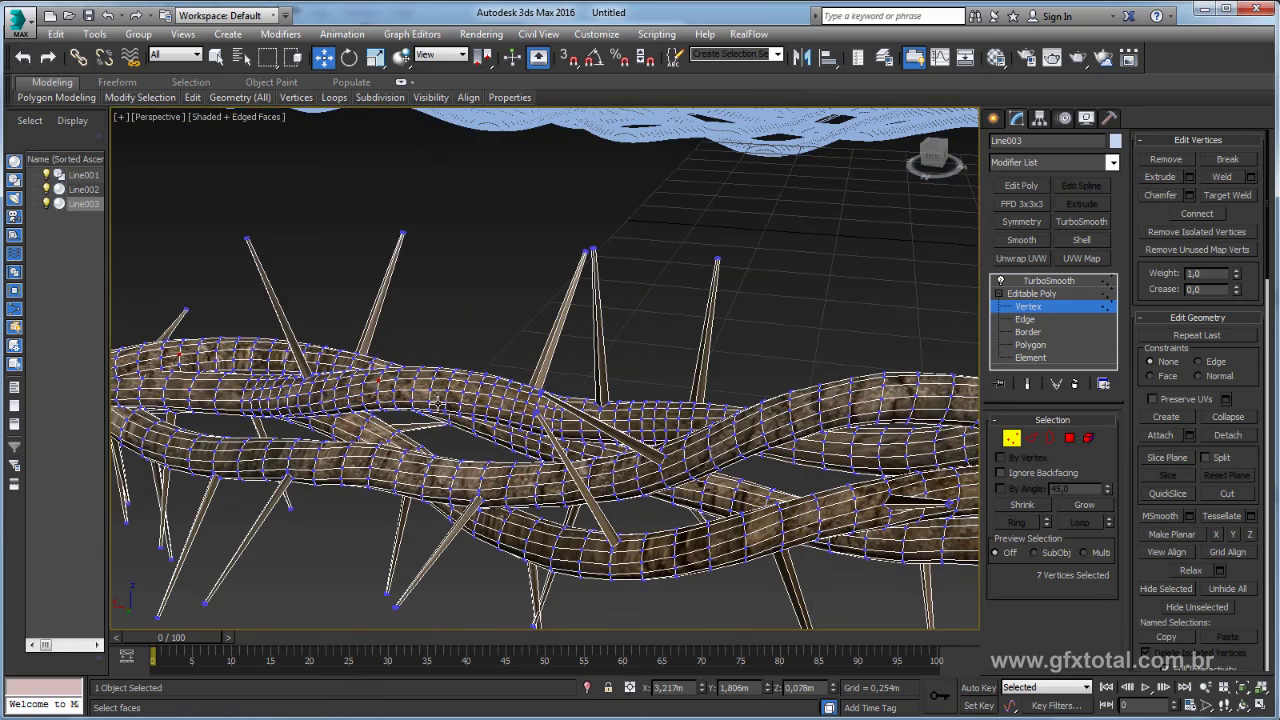
# Add about ten more thorn-tip vertices to the selection along the rope.
pyautogui.keyDown('ctrl'); pyautogui.click(784, 407); pyautogui.keyUp('ctrl')
pyautogui.keyDown('alt'); pyautogui.moveTo(784, 407); pyautogui.dragTo(732, 449, button='middle'); pyautogui.keyUp('alt')
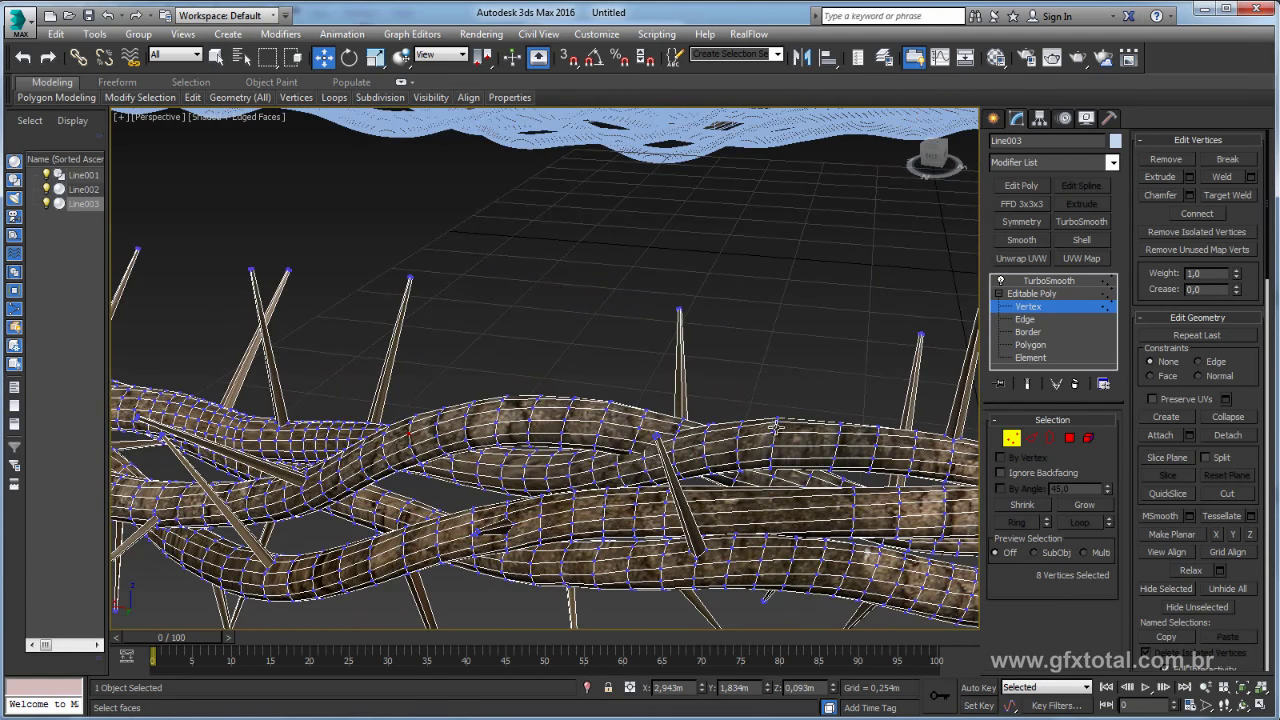
pyautogui.keyDown('ctrl'); pyautogui.click(771, 549); pyautogui.keyUp('ctrl')
pyautogui.keyDown('alt'); pyautogui.moveTo(771, 549); pyautogui.dragTo(793, 462, button='middle'); pyautogui.keyUp('alt')
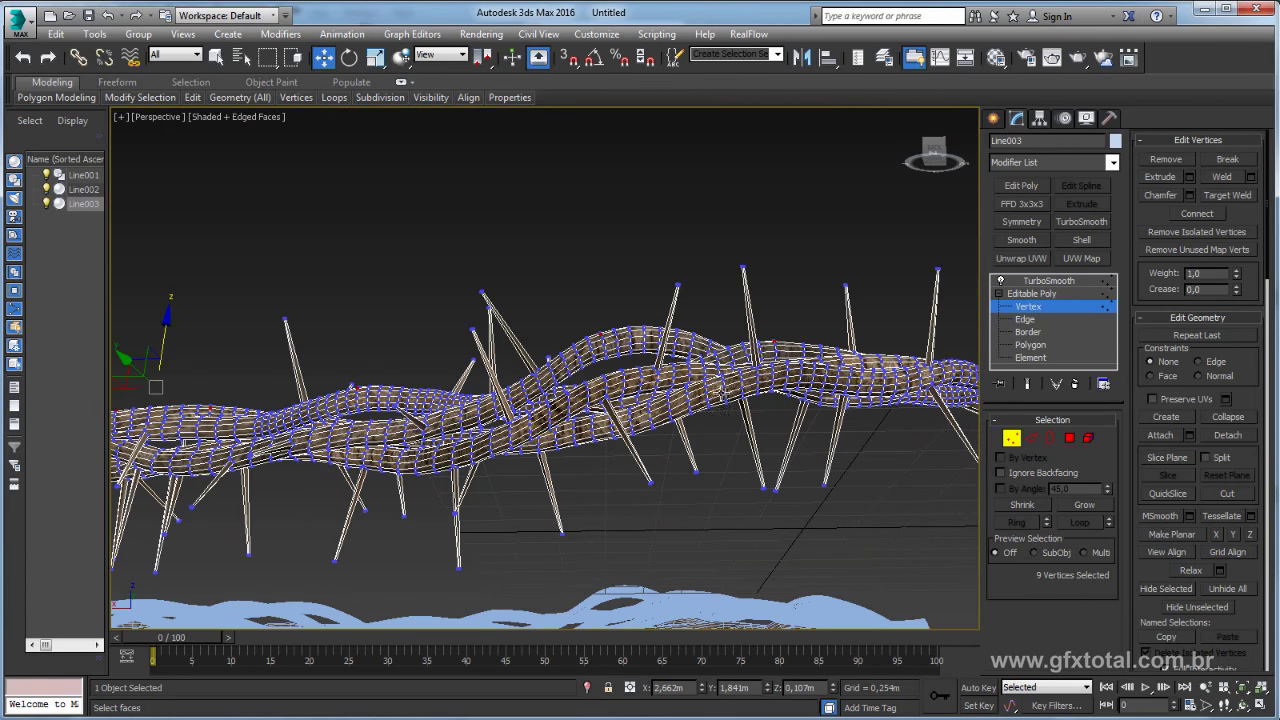
pyautogui.keyDown('ctrl'); pyautogui.click(726, 394); pyautogui.keyUp('ctrl')
pyautogui.keyDown('ctrl'); pyautogui.click(800, 400); pyautogui.keyUp('ctrl')
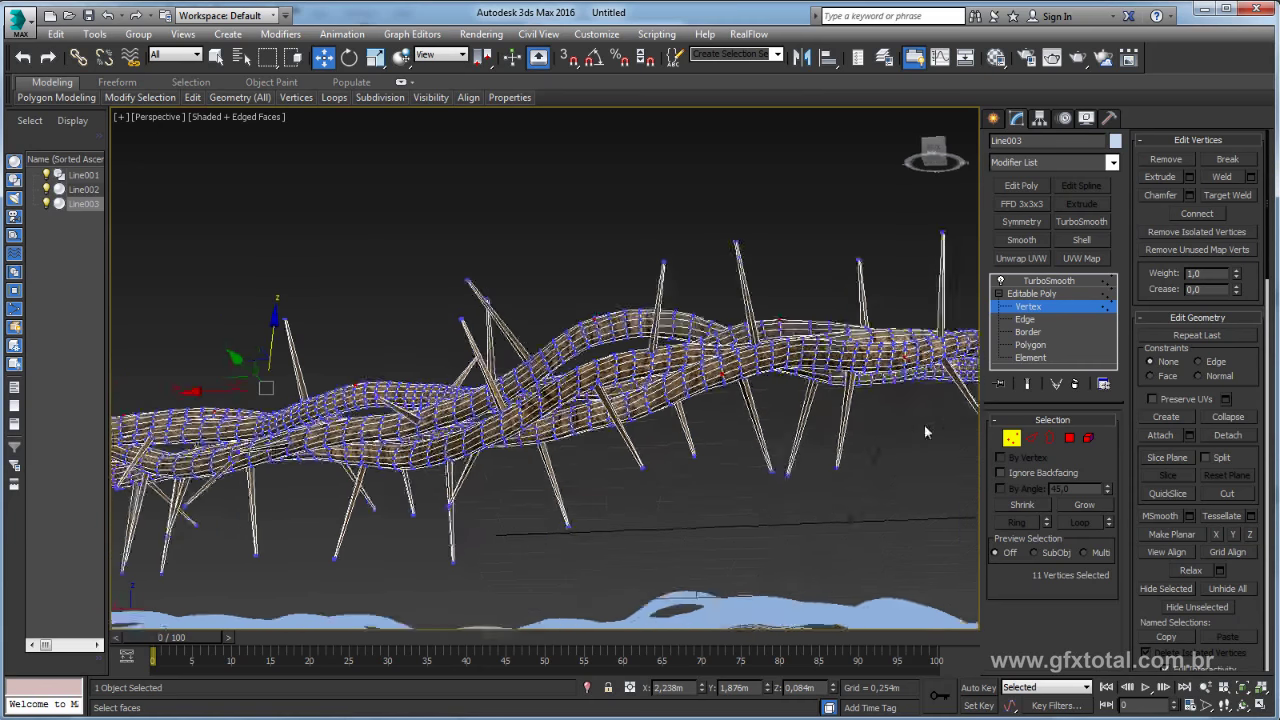
pyautogui.keyDown('alt'); pyautogui.moveTo(800, 400); pyautogui.dragTo(663, 439, button='middle'); pyautogui.keyUp('alt')
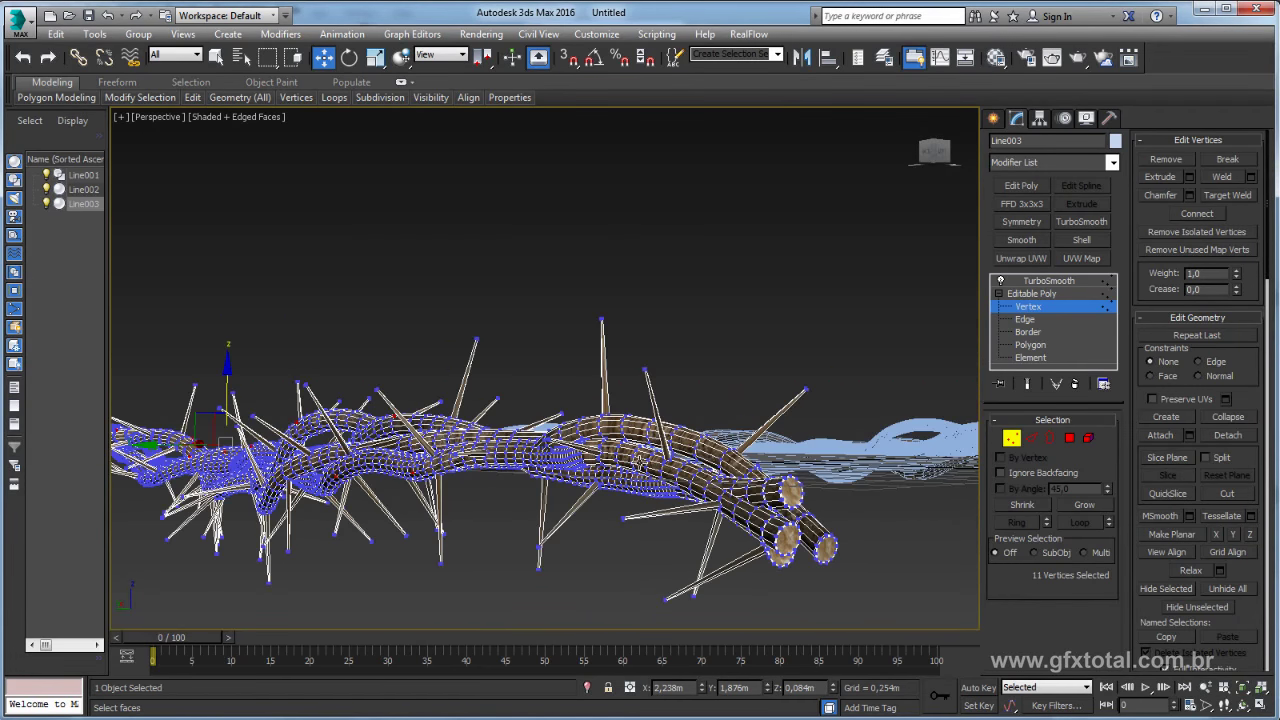
pyautogui.keyDown('ctrl'); pyautogui.click(667, 472); pyautogui.keyUp('ctrl')
pyautogui.keyDown('ctrl'); pyautogui.click(621, 479); pyautogui.keyUp('ctrl')
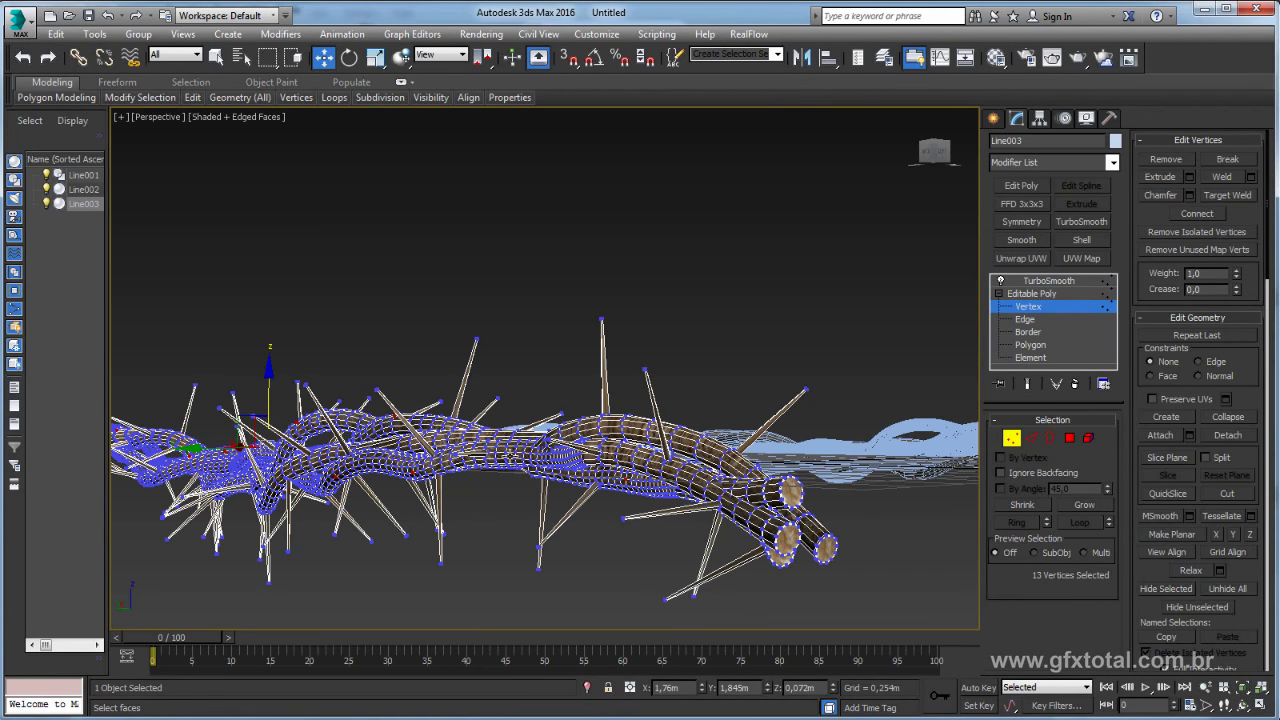
pyautogui.keyDown('ctrl'); pyautogui.click(505, 452); pyautogui.keyUp('ctrl')
pyautogui.keyDown('alt'); pyautogui.moveTo(592, 420); pyautogui.dragTo(735, 402, button='middle'); pyautogui.keyUp('alt')
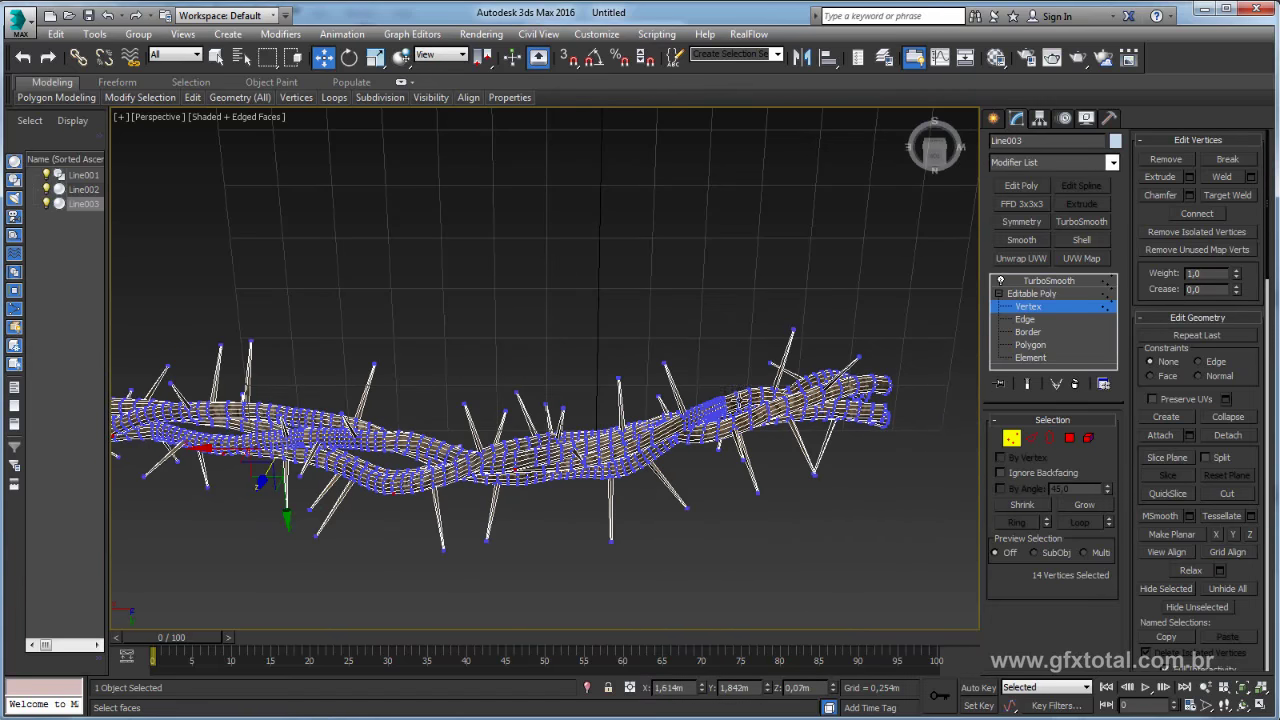
pyautogui.keyDown('ctrl'); pyautogui.click(741, 402); pyautogui.keyUp('ctrl')
pyautogui.keyDown('ctrl'); pyautogui.click(595, 442); pyautogui.keyUp('ctrl')
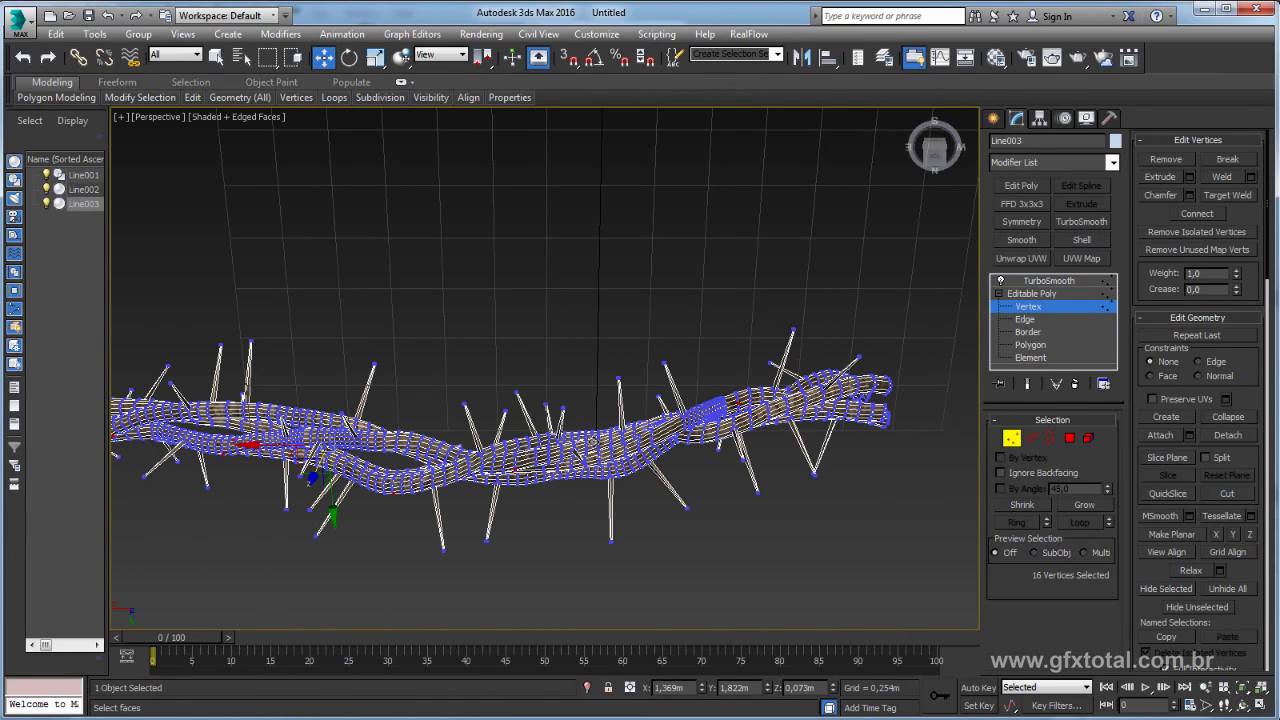
pyautogui.keyDown('alt'); pyautogui.moveTo(500, 400); pyautogui.dragTo(518, 397, button='middle'); pyautogui.keyUp('alt')
pyautogui.scroll(5, 518, 397)
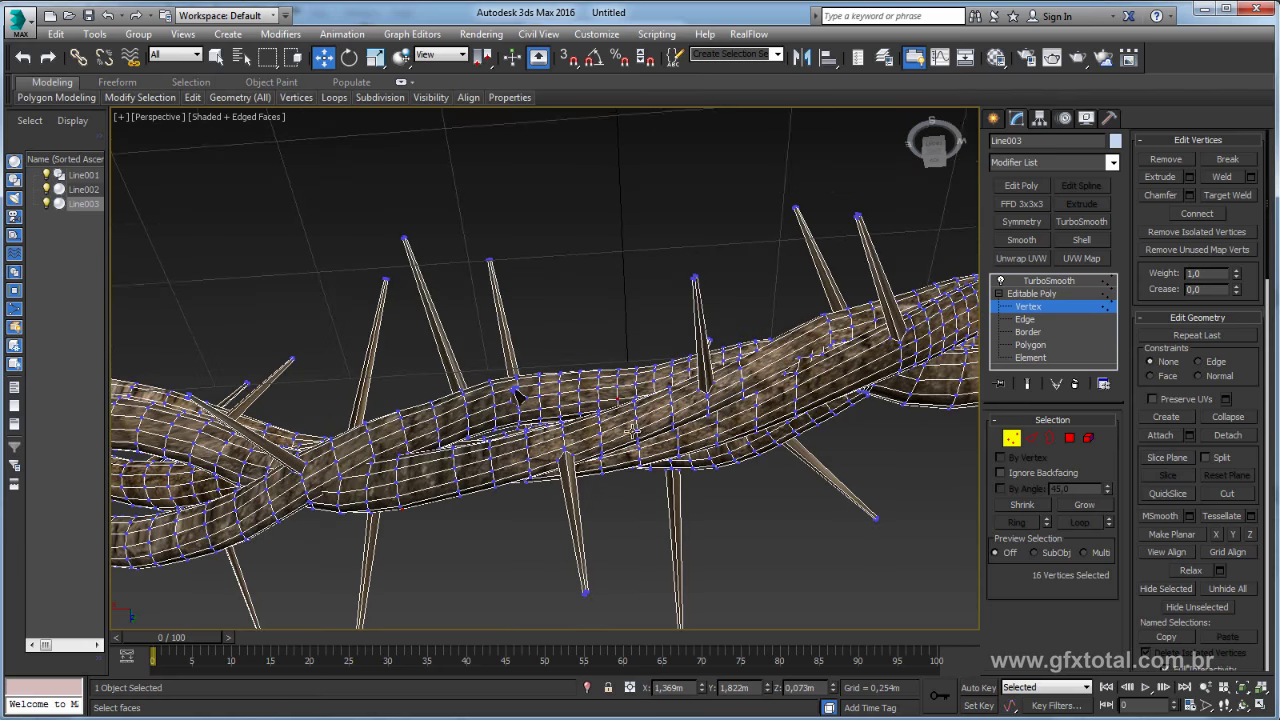
pyautogui.scroll(-5, 637, 427)
pyautogui.keyDown('alt'); pyautogui.moveTo(637, 427); pyautogui.dragTo(487, 426, button='middle'); pyautogui.keyUp('alt')
pyautogui.keyDown('ctrl'); pyautogui.click(541, 414); pyautogui.keyUp('ctrl')
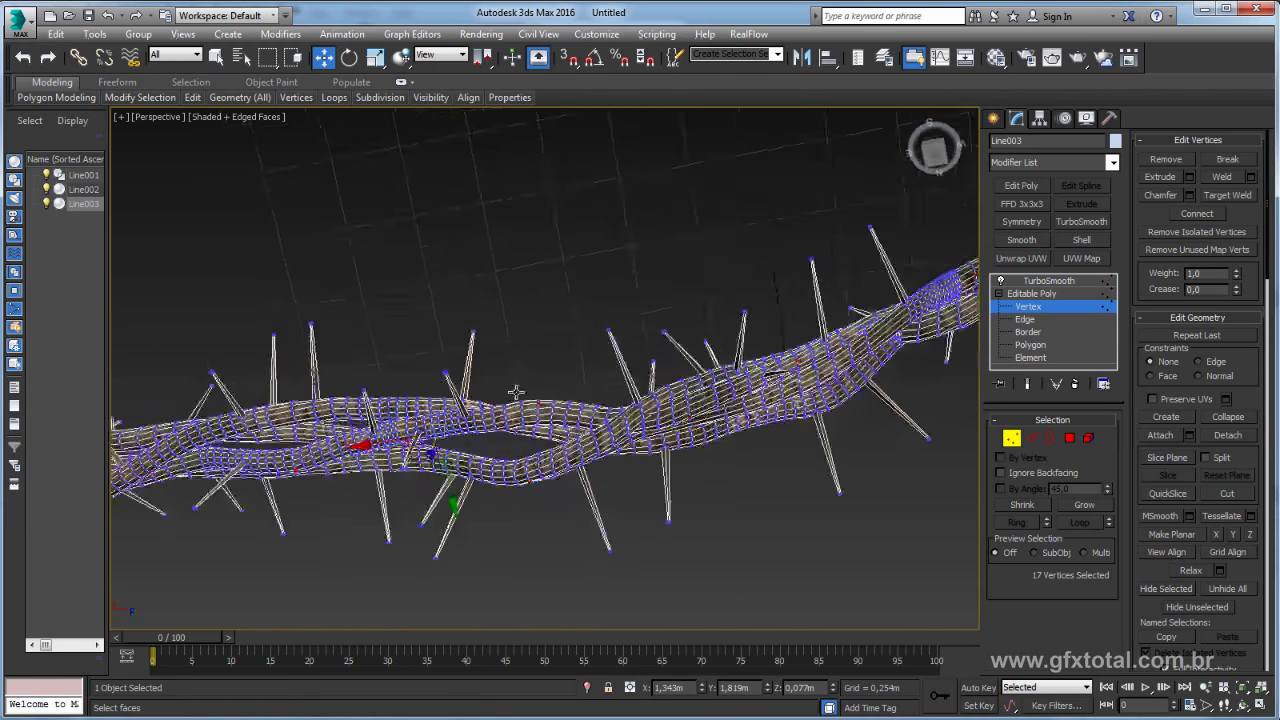
# Add the remaining thorn tips to reach 23 selected vertices, then start Extrude.
pyautogui.scroll(3, 487, 426)
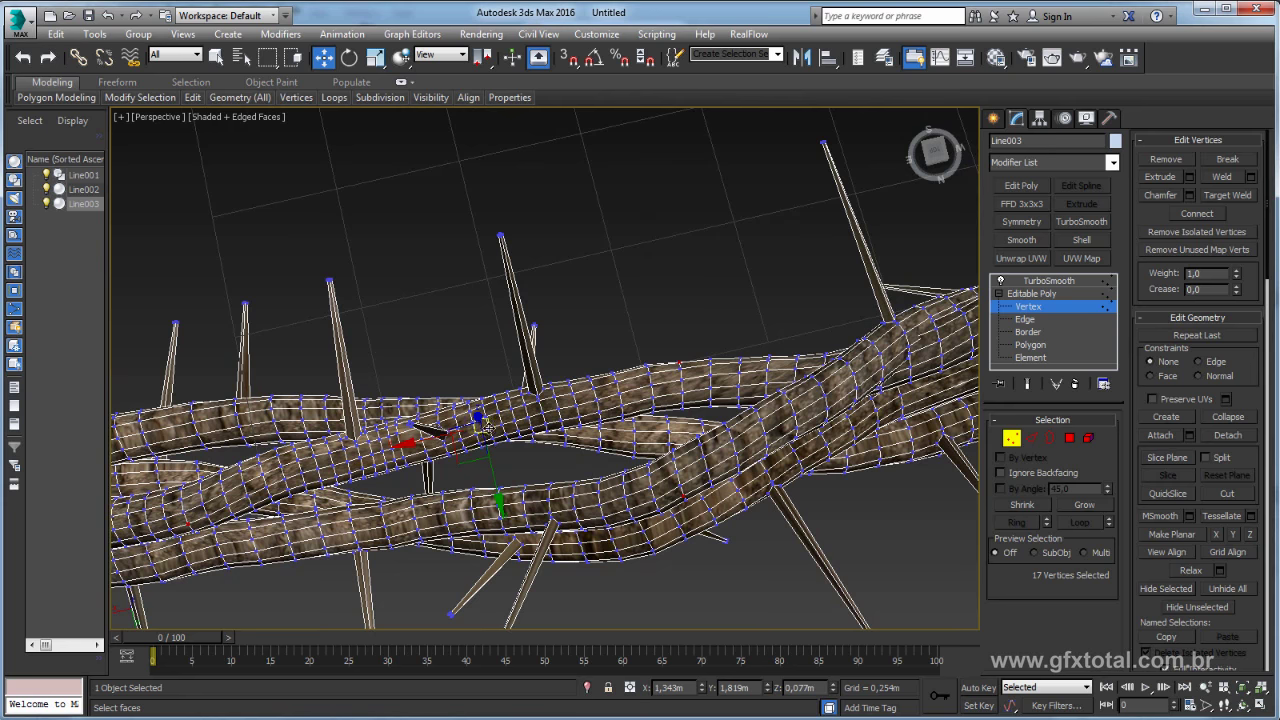
pyautogui.keyDown('ctrl'); pyautogui.click(600, 410); pyautogui.keyUp('ctrl')
pyautogui.keyDown('alt'); pyautogui.moveTo(600, 410); pyautogui.dragTo(765, 368, button='middle'); pyautogui.keyUp('alt')
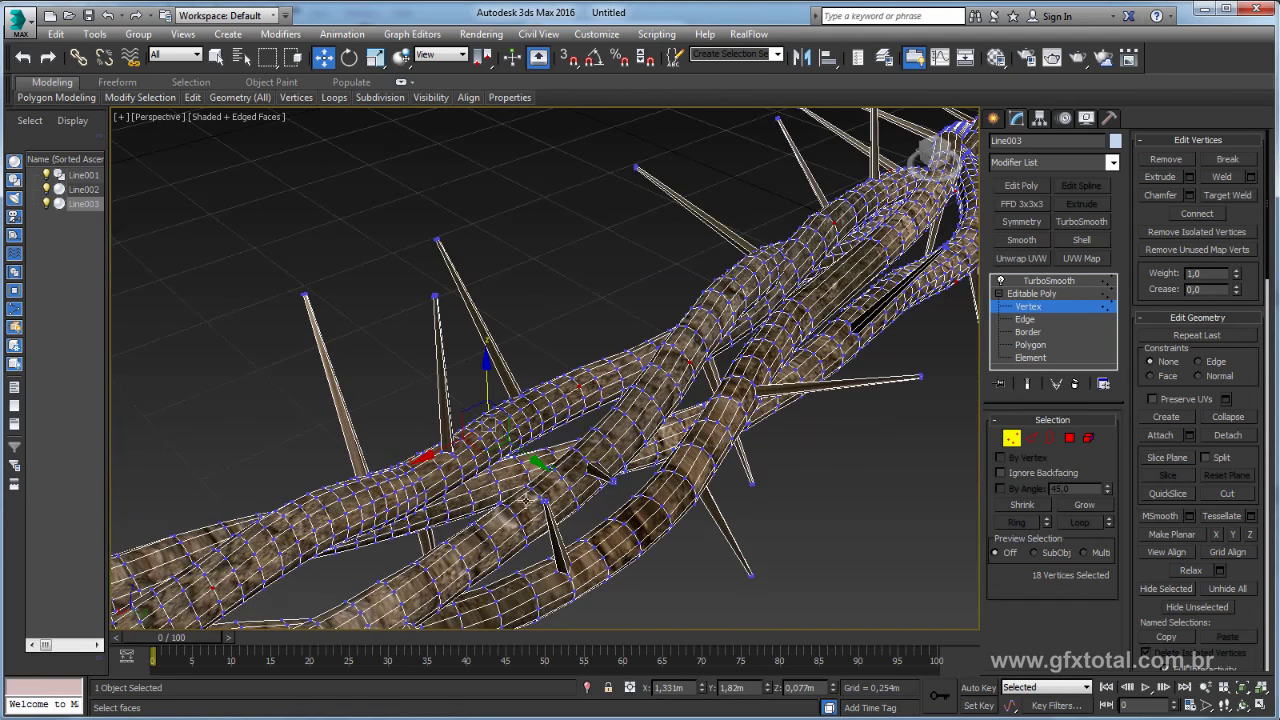
pyautogui.keyDown('alt'); pyautogui.moveTo(527, 497); pyautogui.dragTo(628, 435, button='middle'); pyautogui.keyUp('alt')
pyautogui.keyDown('alt'); pyautogui.moveTo(450, 419); pyautogui.dragTo(464, 432, button='middle'); pyautogui.keyUp('alt')
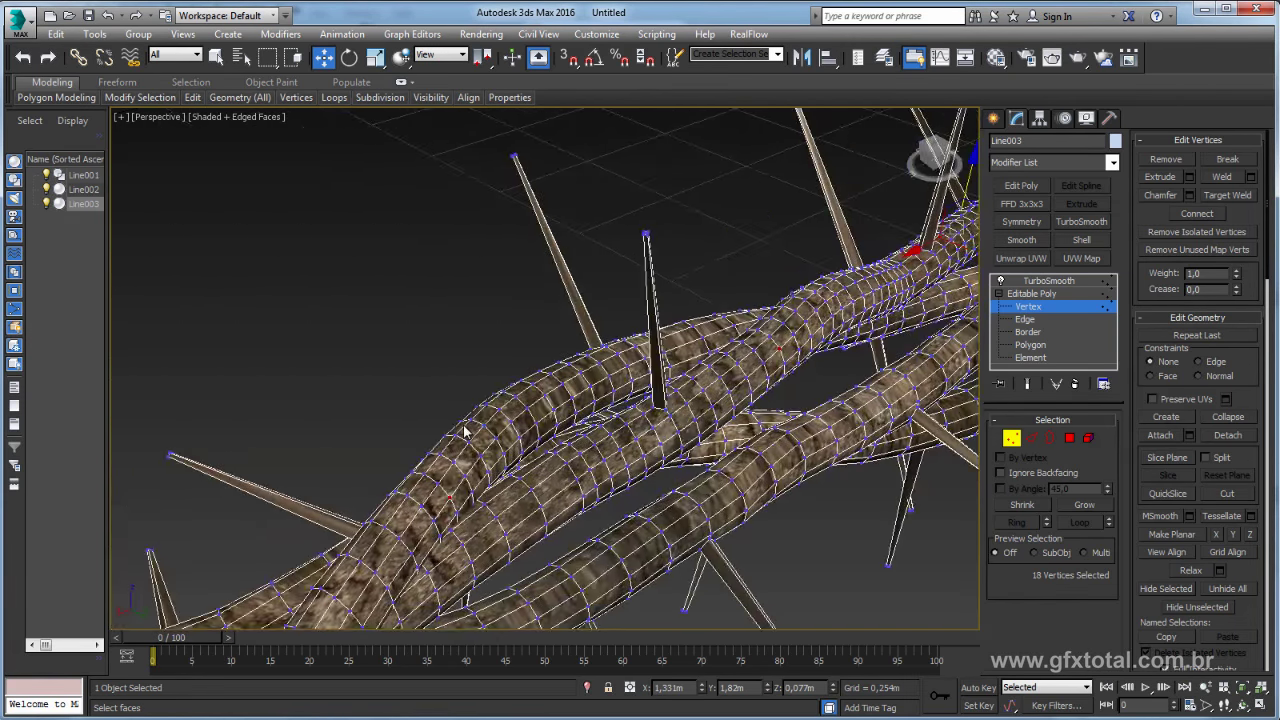
pyautogui.moveTo(516, 396)
pyautogui.keyDown('alt'); pyautogui.mouseDown(button='middle')
pyautogui.moveTo(509, 460)
pyautogui.moveTo(527, 364)
pyautogui.mouseUp(button='middle'); pyautogui.keyUp('alt')
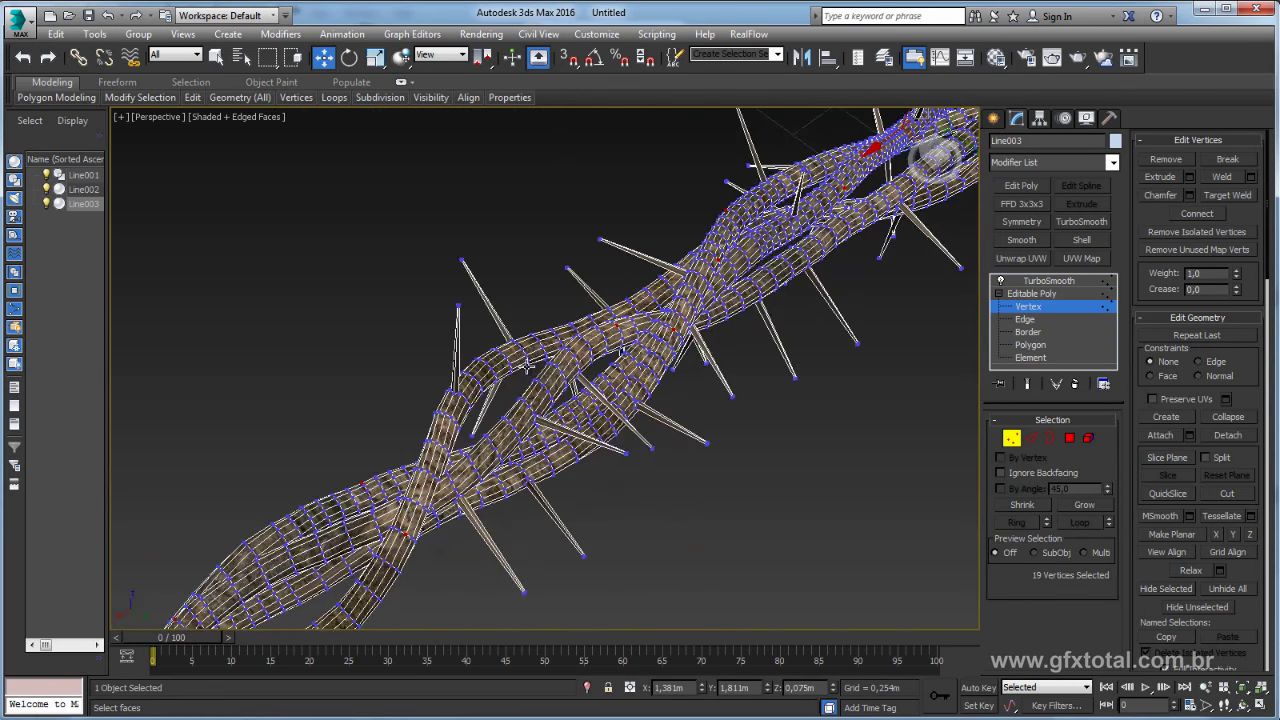
pyautogui.scroll(2, 527, 366)
pyautogui.keyDown('ctrl'); pyautogui.click(496, 362); pyautogui.keyUp('ctrl')
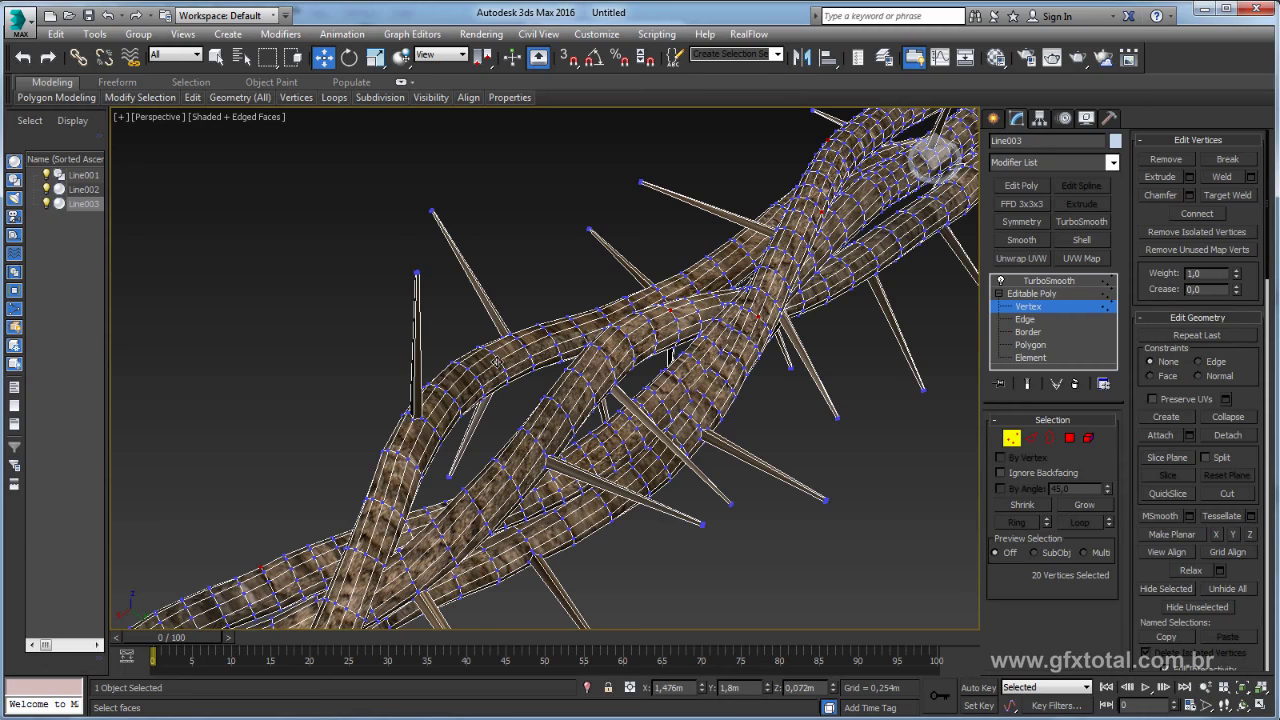
pyautogui.keyDown('ctrl'); pyautogui.click(362, 550); pyautogui.keyUp('ctrl')
pyautogui.keyDown('alt'); pyautogui.moveTo(426, 562); pyautogui.dragTo(567, 313, button='middle'); pyautogui.keyUp('alt')
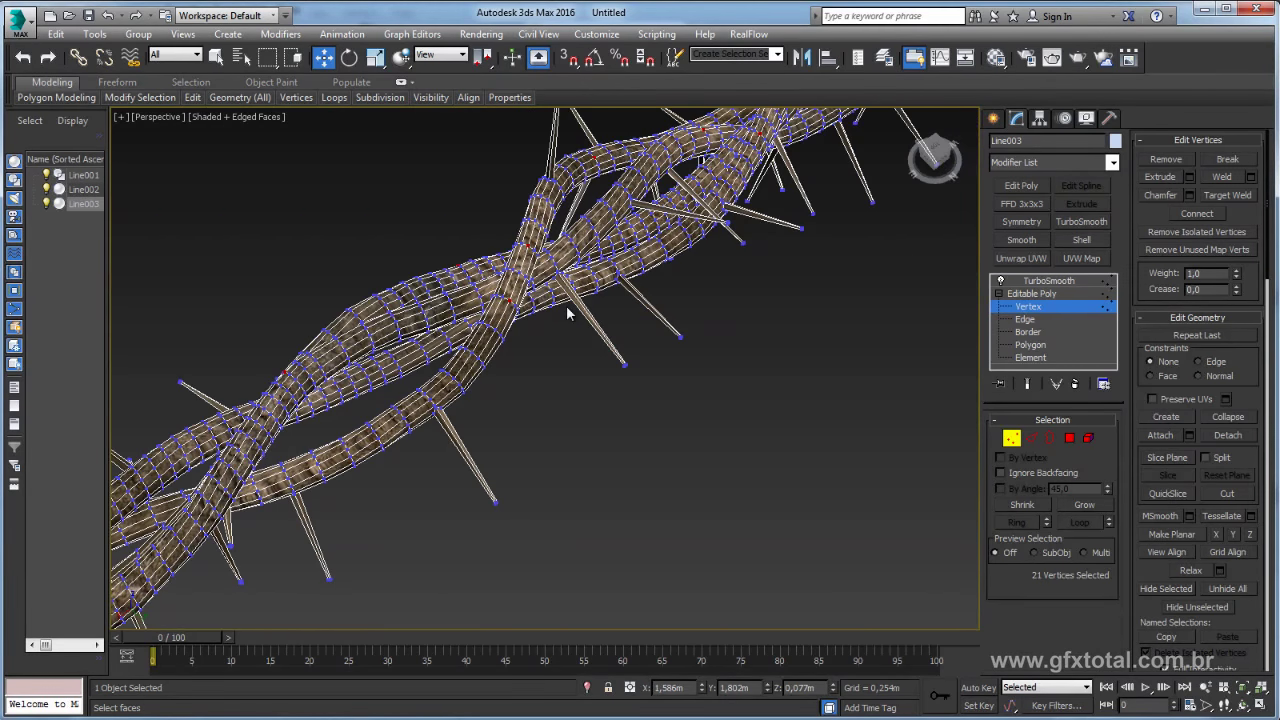
pyautogui.keyDown('ctrl'); pyautogui.click(395, 322); pyautogui.keyUp('ctrl')
pyautogui.keyDown('alt'); pyautogui.moveTo(450, 259); pyautogui.dragTo(515, 336, button='middle'); pyautogui.keyUp('alt')
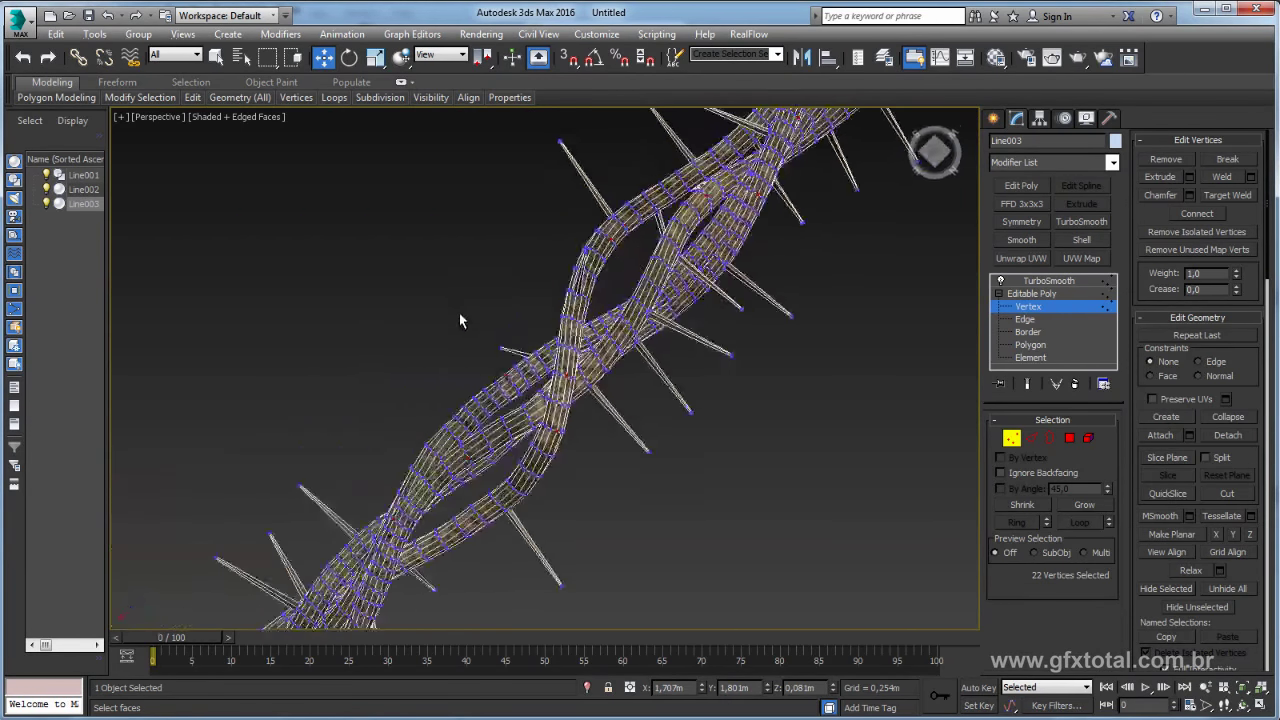
pyautogui.scroll(-3, 516, 336)
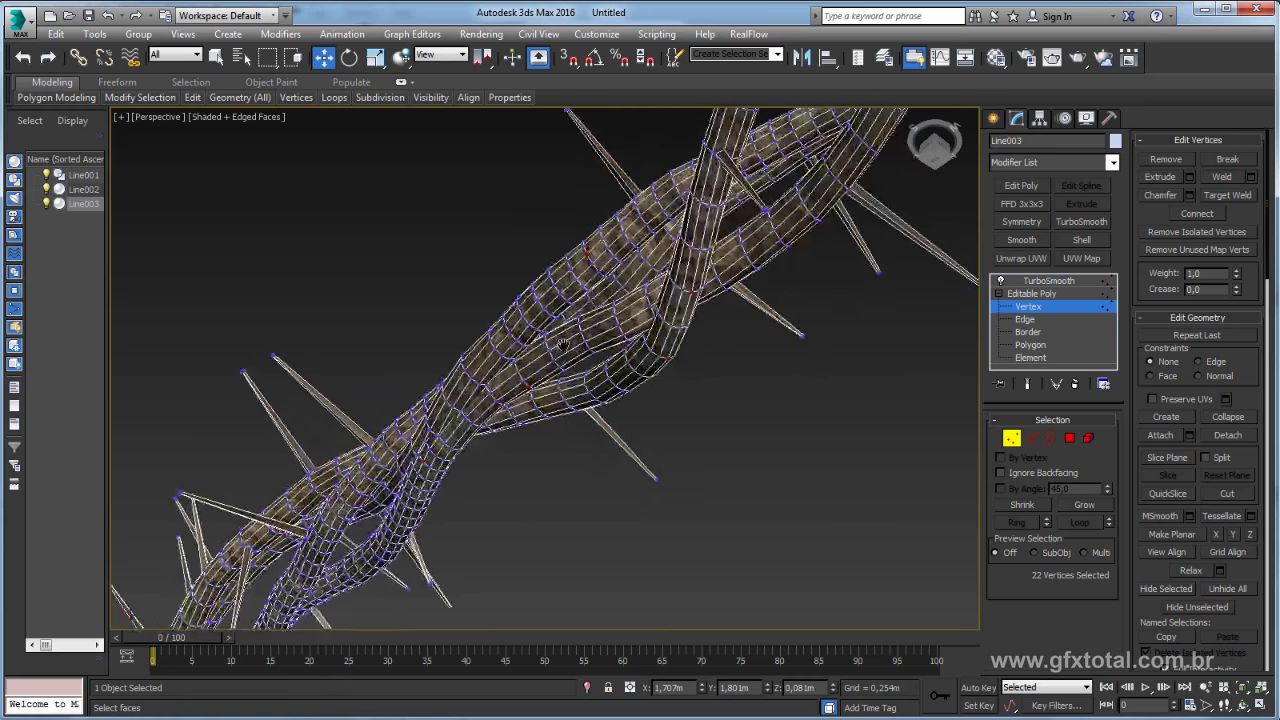
pyautogui.moveTo(657, 426)
pyautogui.keyDown('alt'); pyautogui.mouseDown(button='middle')
pyautogui.moveTo(707, 298)
pyautogui.moveTo(647, 426)
pyautogui.moveTo(762, 311)
pyautogui.moveTo(764, 514)
pyautogui.moveTo(687, 545)
pyautogui.moveTo(660, 486)
pyautogui.moveTo(867, 479)
pyautogui.mouseUp(button='middle'); pyautogui.keyUp('alt')
pyautogui.keyDown('ctrl'); pyautogui.click(646, 428); pyautogui.keyUp('ctrl')
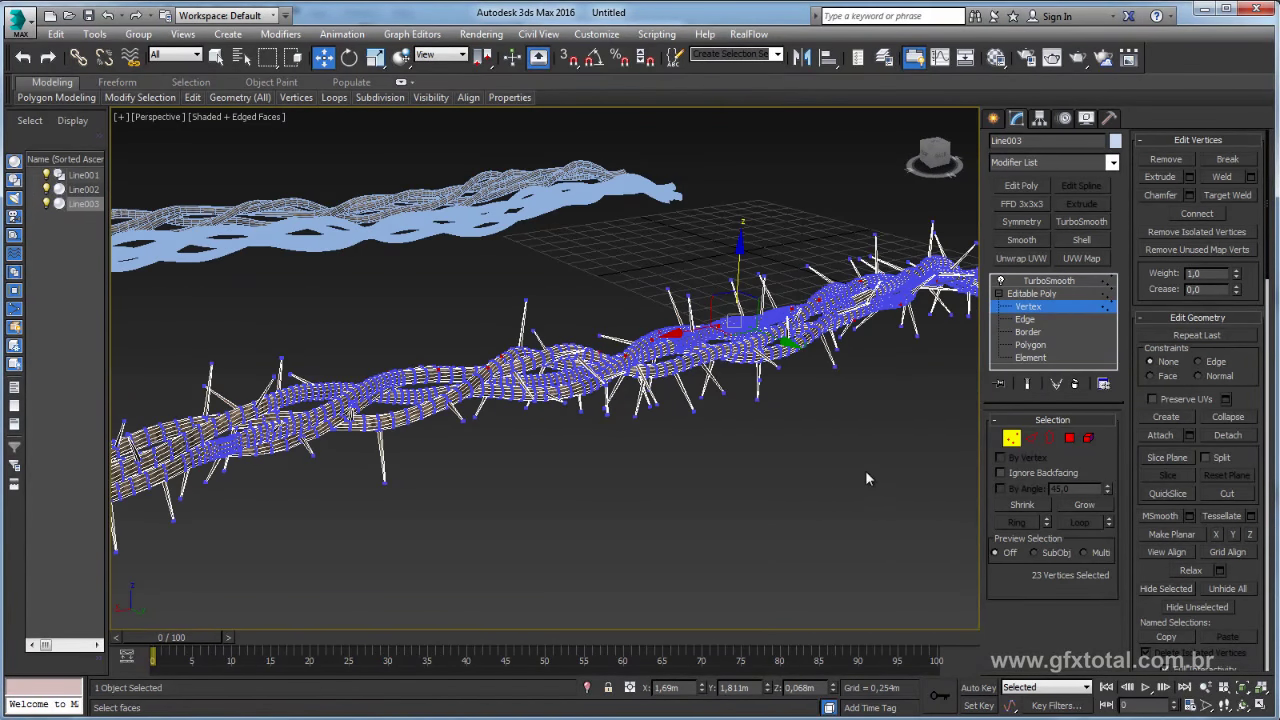
pyautogui.click(1189, 181)
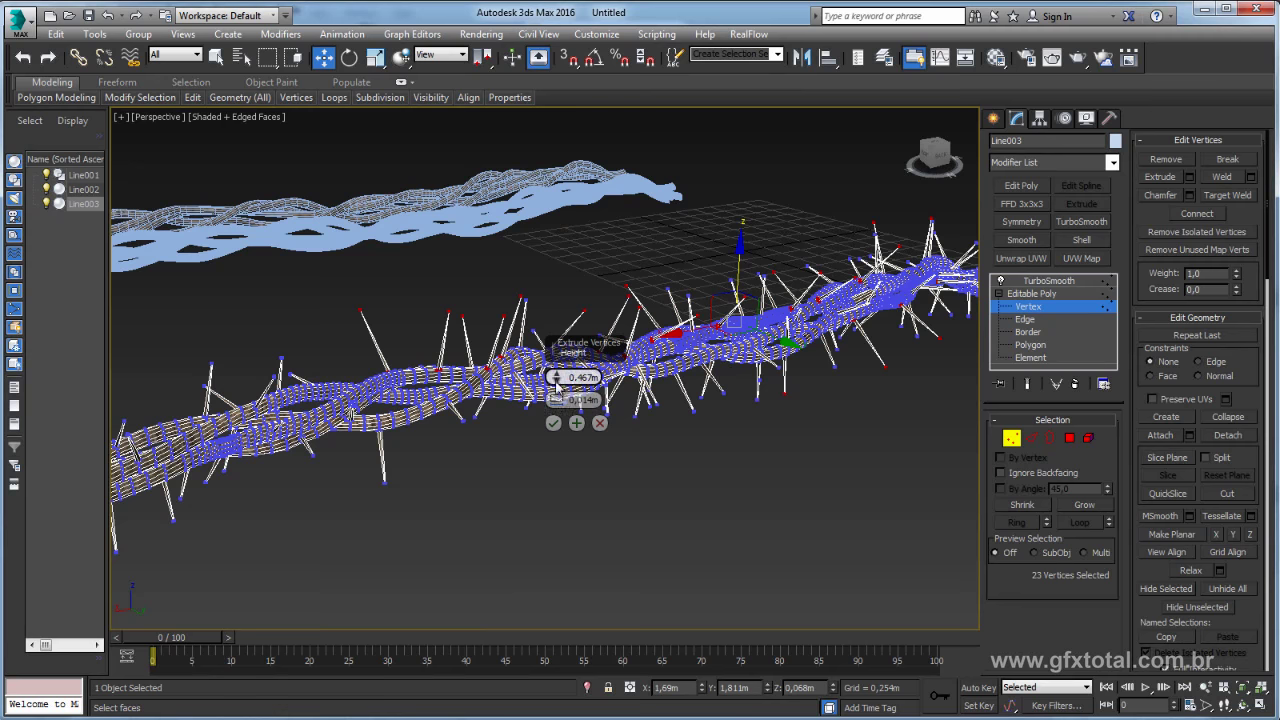
# Adjust the Extrude caddy height, settling the spikes at about 0.187m.
pyautogui.moveTo(557, 377); pyautogui.dragTo(567, 142)
pyautogui.keyDown('alt'); pyautogui.moveTo(570, 170); pyautogui.dragTo(702, 302, button='middle'); pyautogui.keyUp('alt')
pyautogui.moveTo(558, 377); pyautogui.dragTo(586, 623)
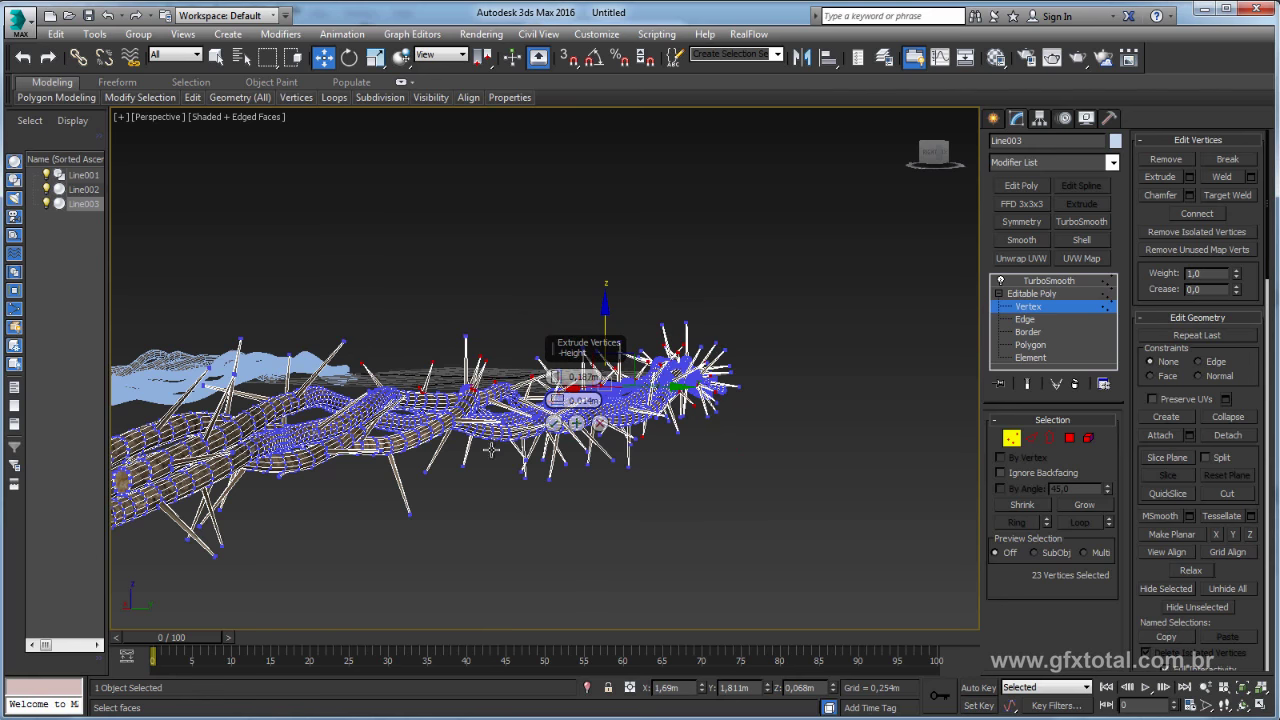
pyautogui.moveTo(491, 449)
pyautogui.keyDown('alt'); pyautogui.mouseDown(button='middle')
pyautogui.moveTo(416, 471)
pyautogui.moveTo(597, 400)
pyautogui.moveTo(487, 408)
pyautogui.mouseUp(button='middle'); pyautogui.keyUp('alt')
# Add more vertices along the twisted strands to the thorn selection.
pyautogui.scroll(3, 459, 389)
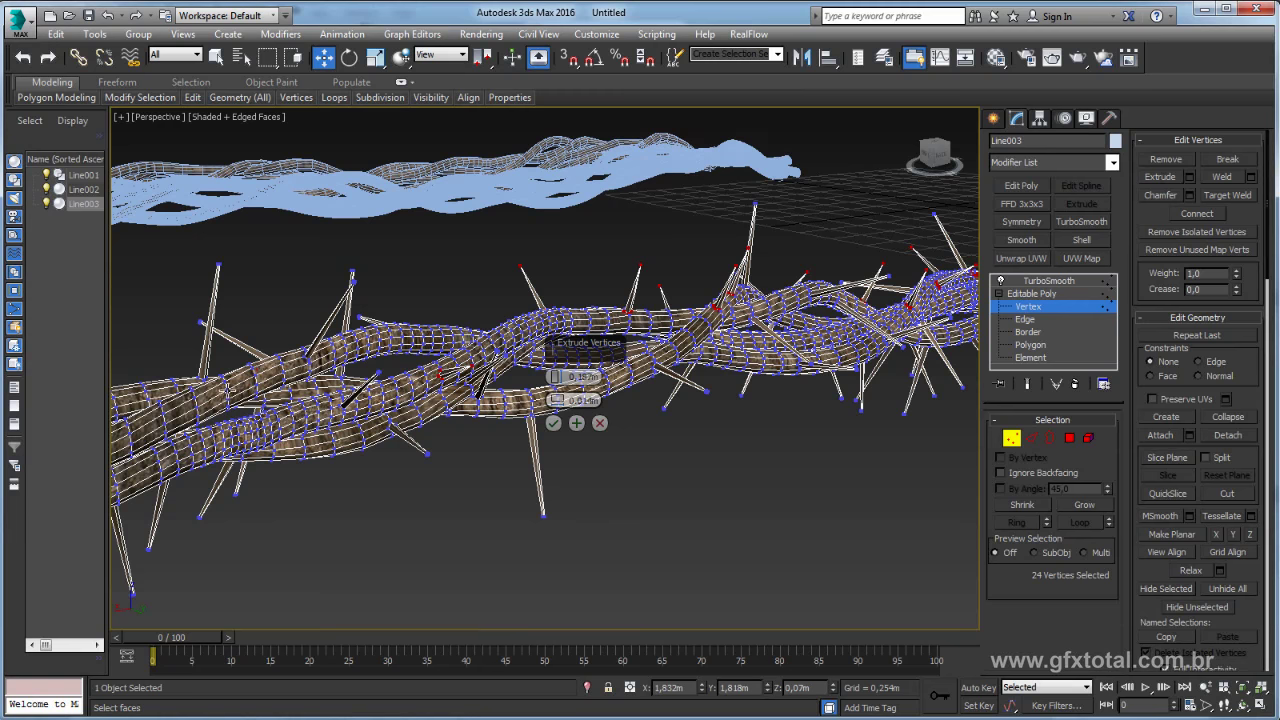
pyautogui.keyDown('alt'); pyautogui.moveTo(280, 452); pyautogui.dragTo(425, 428, button='middle'); pyautogui.keyUp('alt')
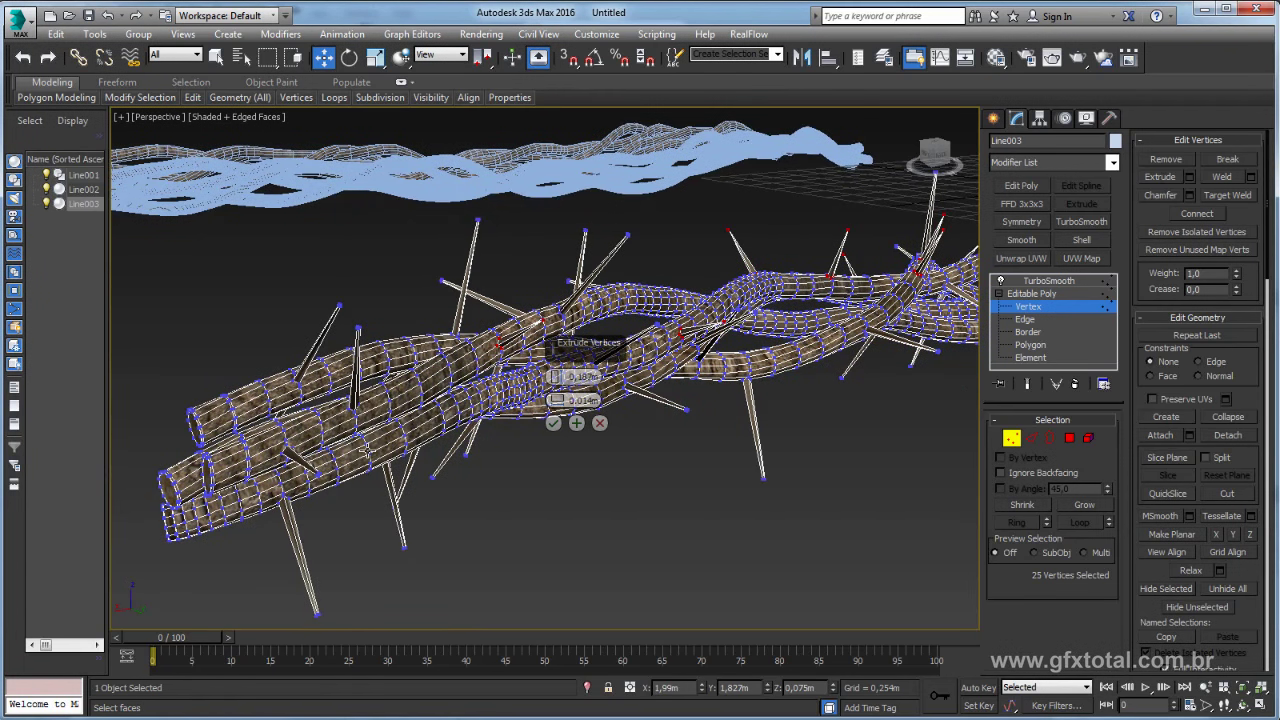
pyautogui.moveTo(488, 456)
pyautogui.keyDown('alt'); pyautogui.mouseDown(button='middle')
pyautogui.moveTo(480, 306)
pyautogui.moveTo(505, 345)
pyautogui.mouseUp(button='middle'); pyautogui.keyUp('alt')
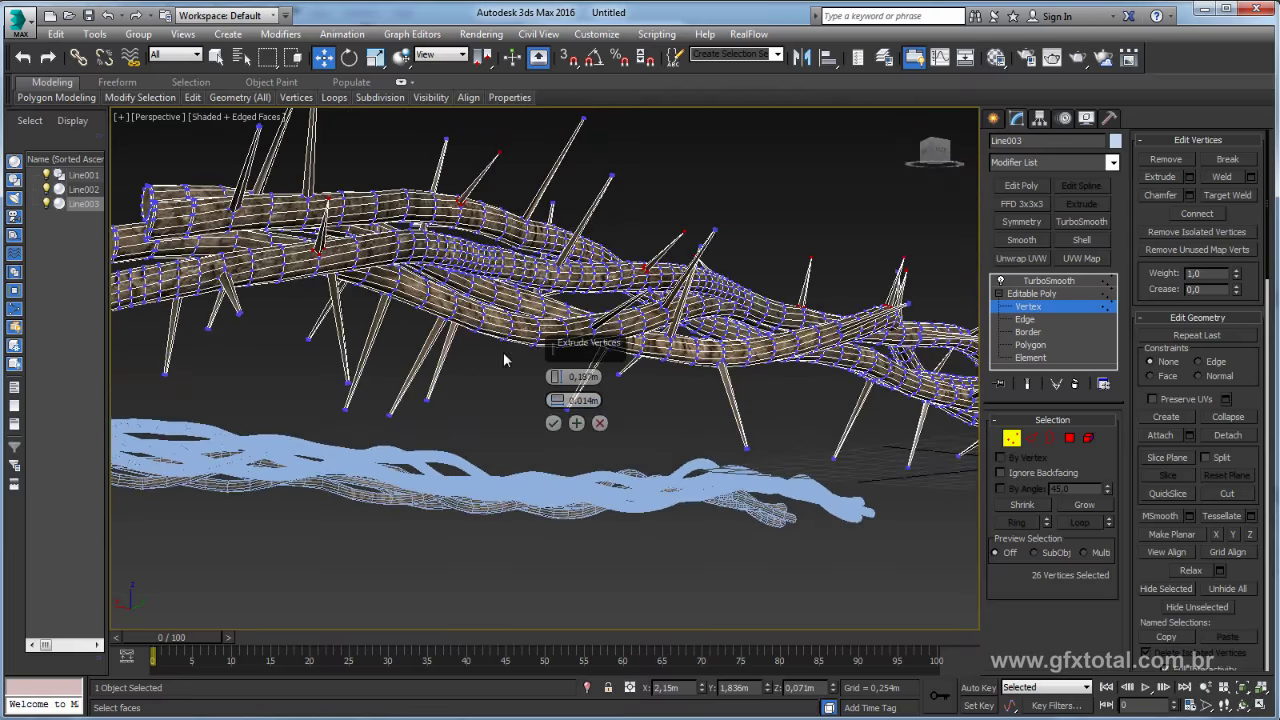
pyautogui.keyDown('ctrl'); pyautogui.click(509, 328); pyautogui.keyUp('ctrl')
pyautogui.keyDown('ctrl'); pyautogui.click(645, 327); pyautogui.keyUp('ctrl')
pyautogui.keyDown('ctrl'); pyautogui.click(685, 352); pyautogui.keyUp('ctrl')
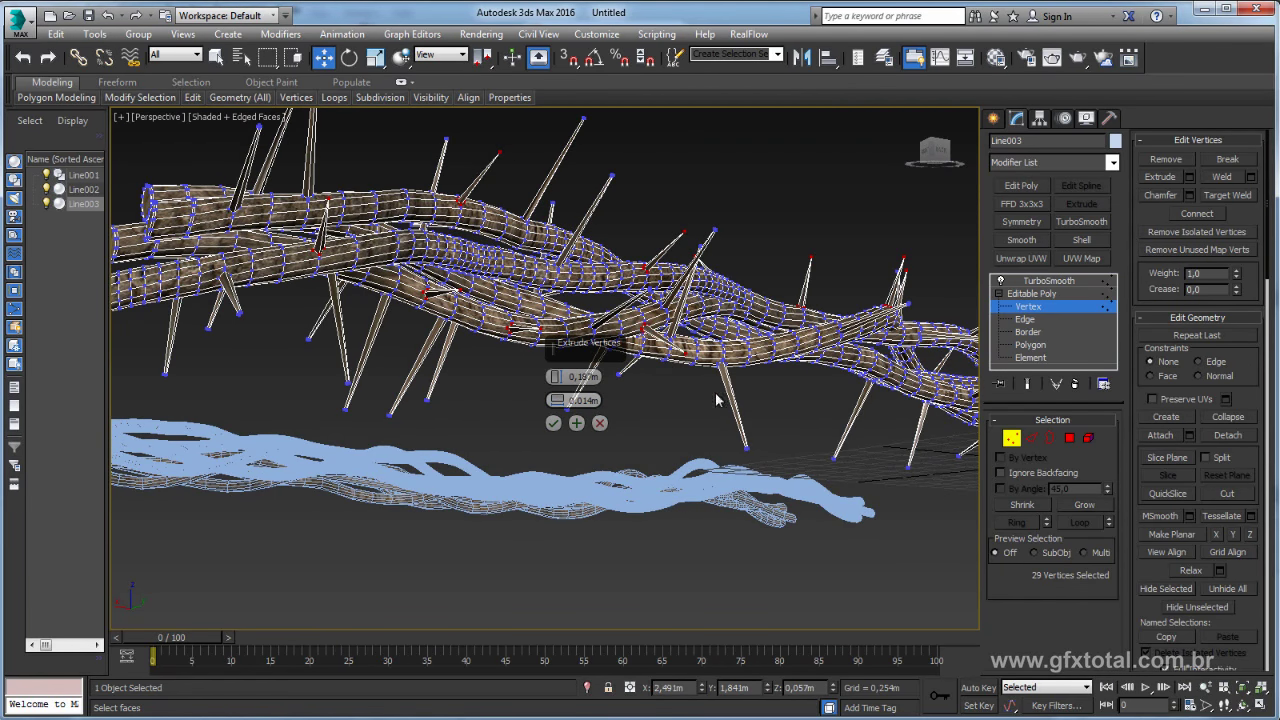
pyautogui.keyDown('alt'); pyautogui.moveTo(716, 400); pyautogui.dragTo(680, 395, button='middle'); pyautogui.keyUp('alt')
pyautogui.keyDown('ctrl'); pyautogui.click(687, 372); pyautogui.keyUp('ctrl')
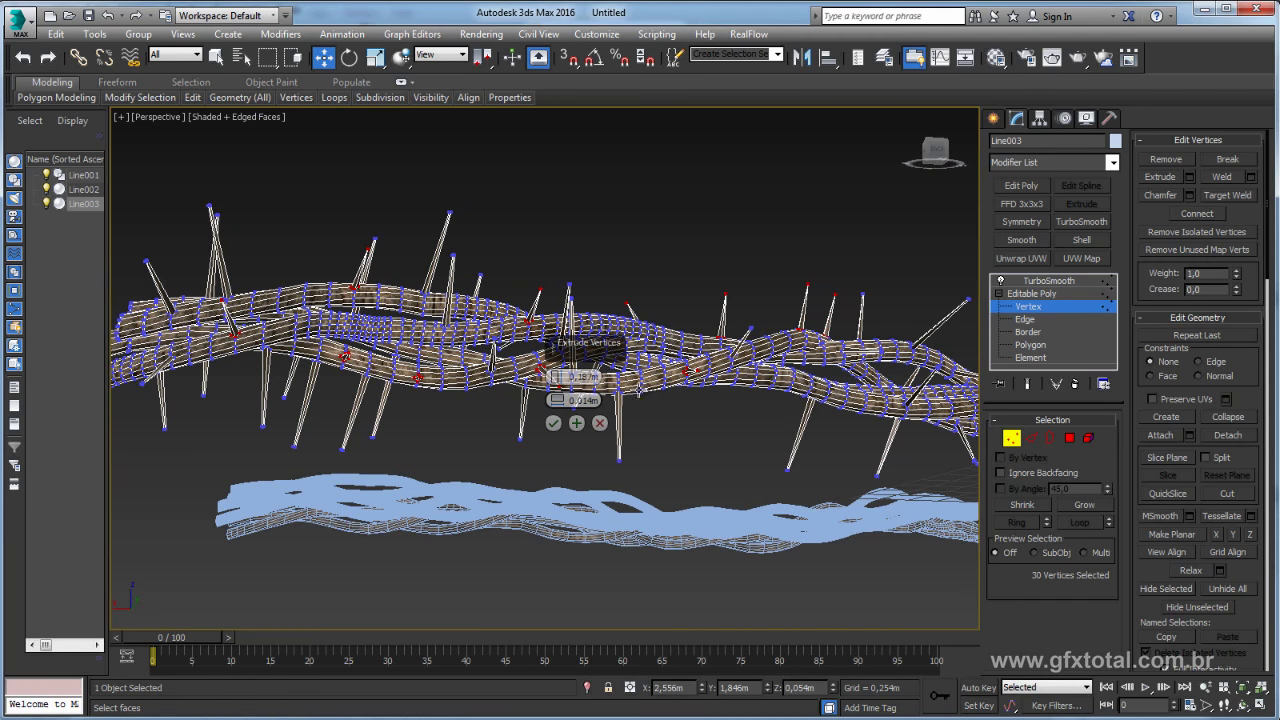
pyautogui.moveTo(754, 420)
pyautogui.keyDown('alt'); pyautogui.mouseDown(button='middle')
pyautogui.moveTo(798, 406)
pyautogui.moveTo(663, 450)
pyautogui.mouseUp(button='middle'); pyautogui.keyUp('alt')
pyautogui.keyDown('ctrl'); pyautogui.click(762, 392); pyautogui.keyUp('ctrl')
# Finish selecting the 38 vertices and extrude them at 0.187m height, 0.014m width.
pyautogui.keyDown('ctrl'); pyautogui.click(836, 416); pyautogui.keyUp('ctrl')
pyautogui.keyDown('ctrl'); pyautogui.click(843, 411); pyautogui.keyUp('ctrl')
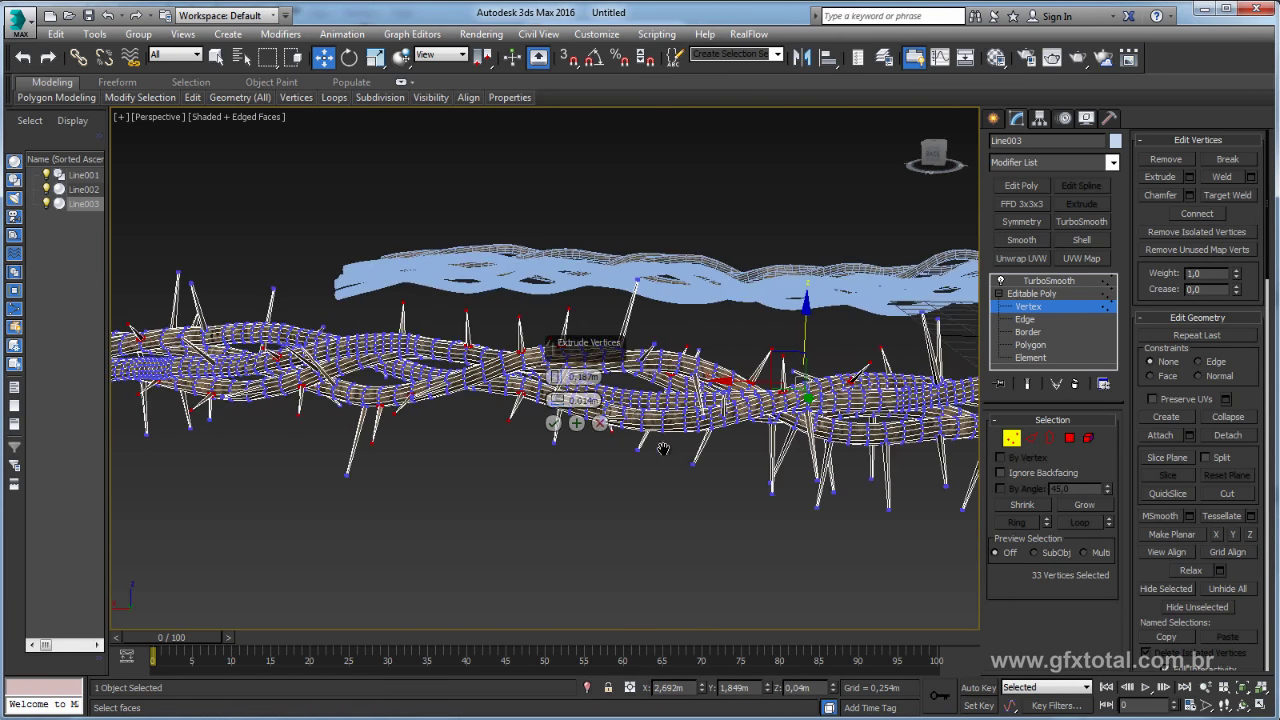
pyautogui.keyDown('ctrl'); pyautogui.click(665, 402); pyautogui.keyUp('ctrl')
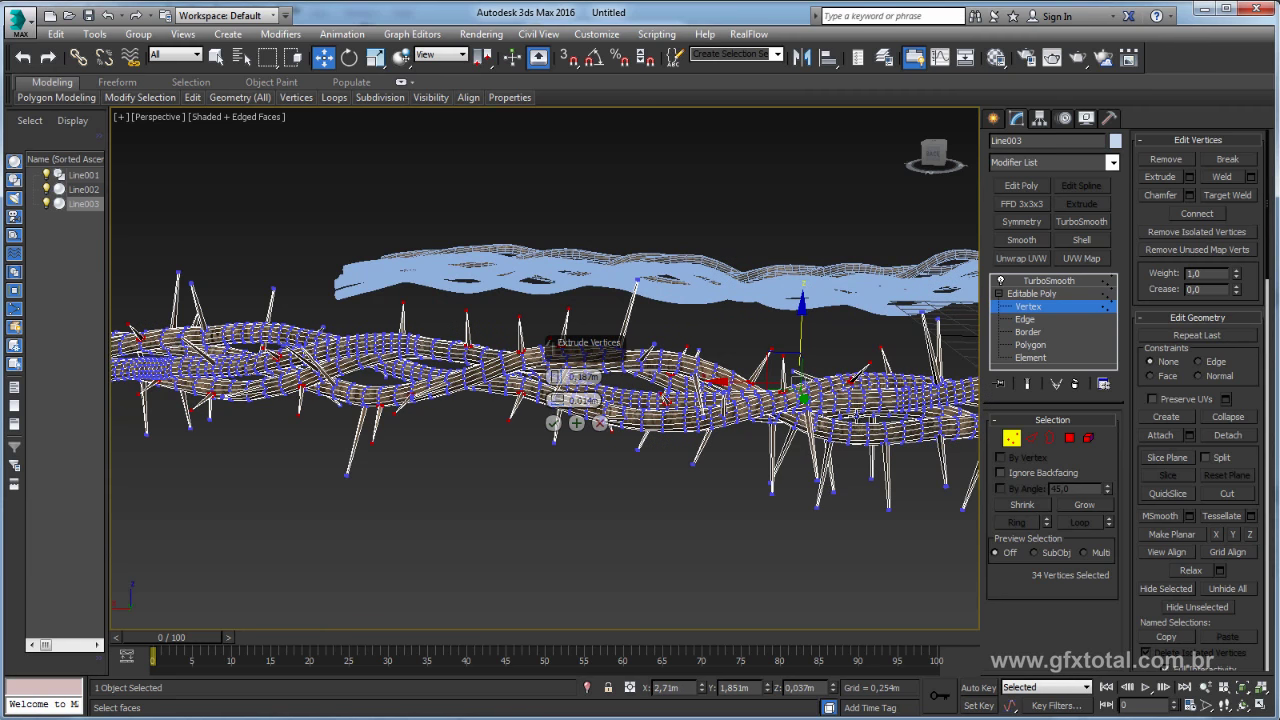
pyautogui.keyDown('ctrl'); pyautogui.click(846, 402); pyautogui.keyUp('ctrl')
pyautogui.scroll(3, 553, 495)
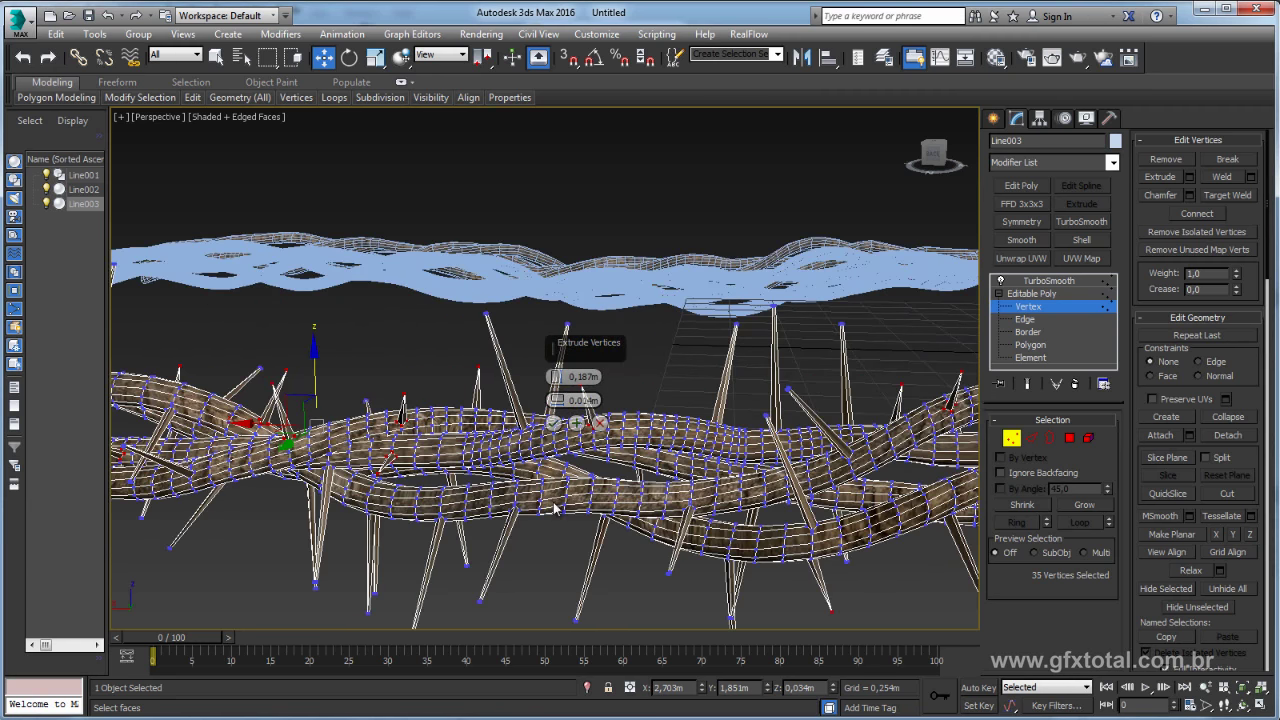
pyautogui.keyDown('ctrl'); pyautogui.click(590, 492); pyautogui.keyUp('ctrl')
pyautogui.moveTo(590, 492)
pyautogui.keyDown('alt'); pyautogui.mouseDown(button='middle')
pyautogui.moveTo(708, 490)
pyautogui.moveTo(851, 520)
pyautogui.moveTo(857, 500)
pyautogui.moveTo(700, 518)
pyautogui.moveTo(758, 494)
pyautogui.moveTo(826, 508)
pyautogui.moveTo(589, 409)
pyautogui.moveTo(690, 420)
pyautogui.mouseUp(button='middle'); pyautogui.keyUp('alt')
pyautogui.keyDown('ctrl'); pyautogui.click(652, 478); pyautogui.keyUp('ctrl')
pyautogui.scroll(-3, 652, 478)
pyautogui.keyDown('ctrl'); pyautogui.click(748, 477); pyautogui.keyUp('ctrl')
pyautogui.click(553, 424)
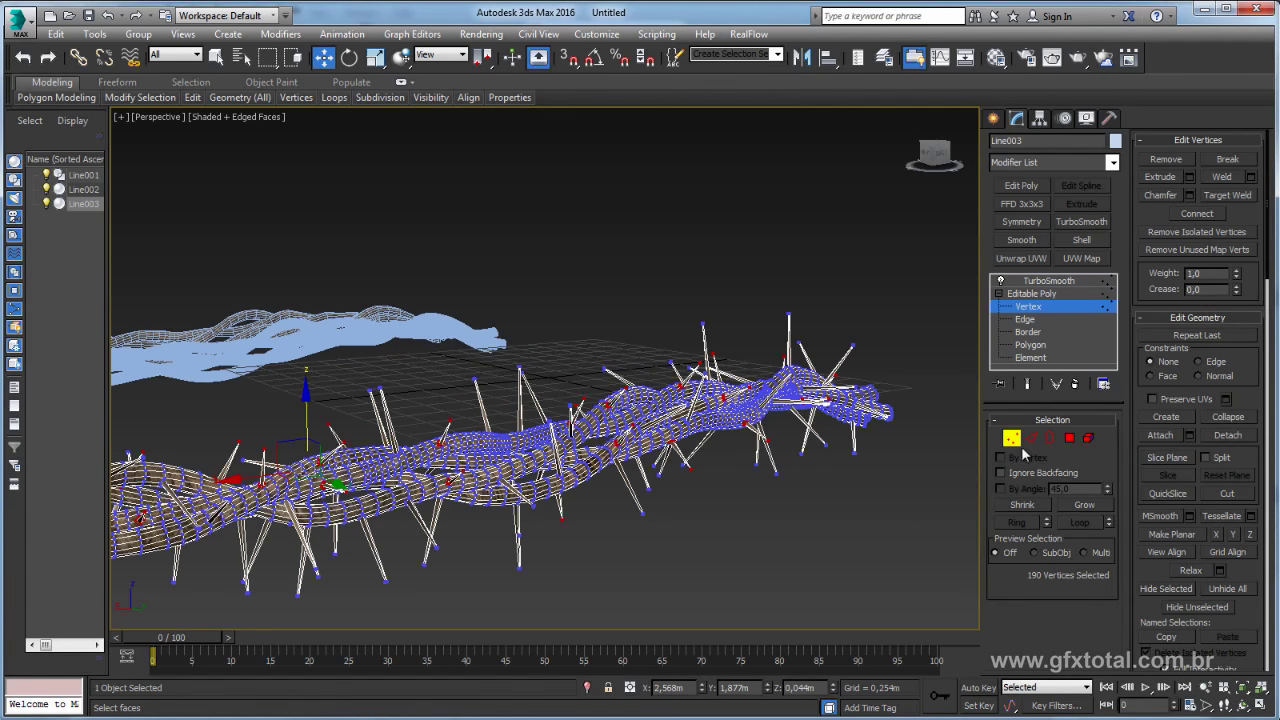
# Chamfer the 38 thorn-tip vertices by about 0.083m.
pyautogui.click(1022, 505)
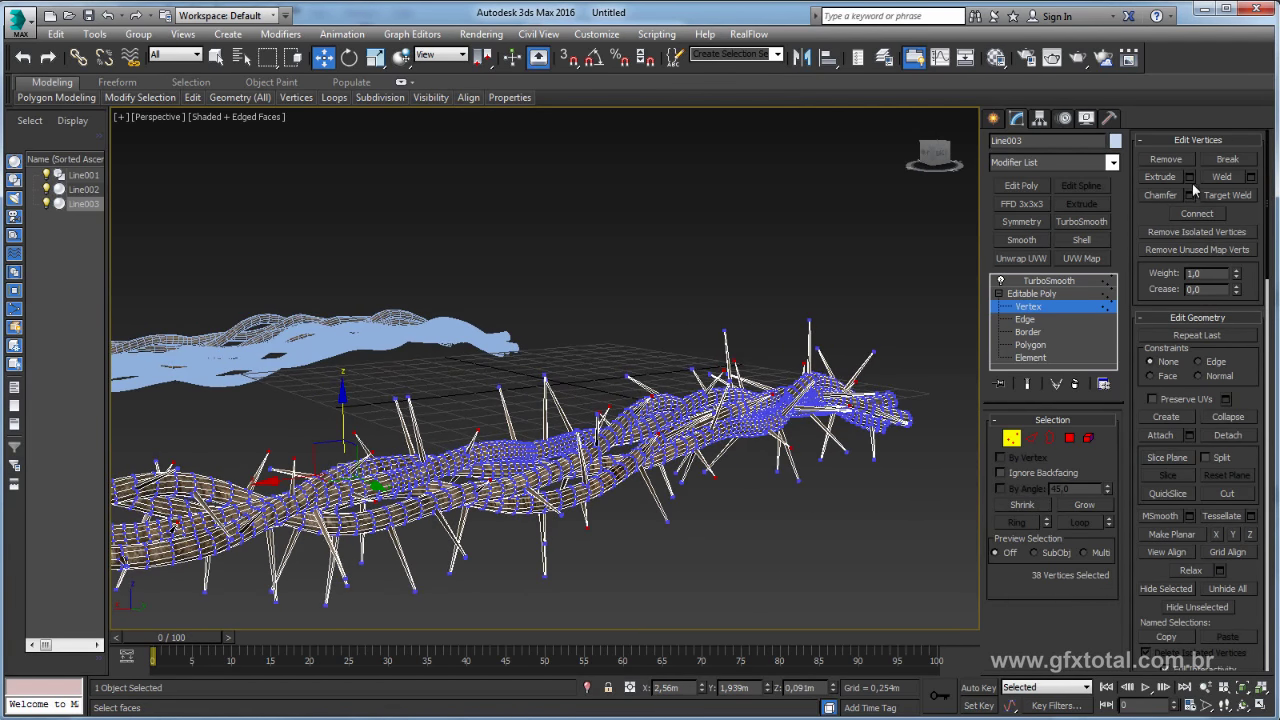
pyautogui.click(1190, 196)
pyautogui.moveTo(620, 450)
pyautogui.keyDown('alt'); pyautogui.mouseDown(button='middle')
pyautogui.moveTo(700, 460)
pyautogui.moveTo(620, 450)
pyautogui.mouseUp(button='middle'); pyautogui.keyUp('alt')
pyautogui.moveTo(555, 377); pyautogui.dragTo(561, 383)
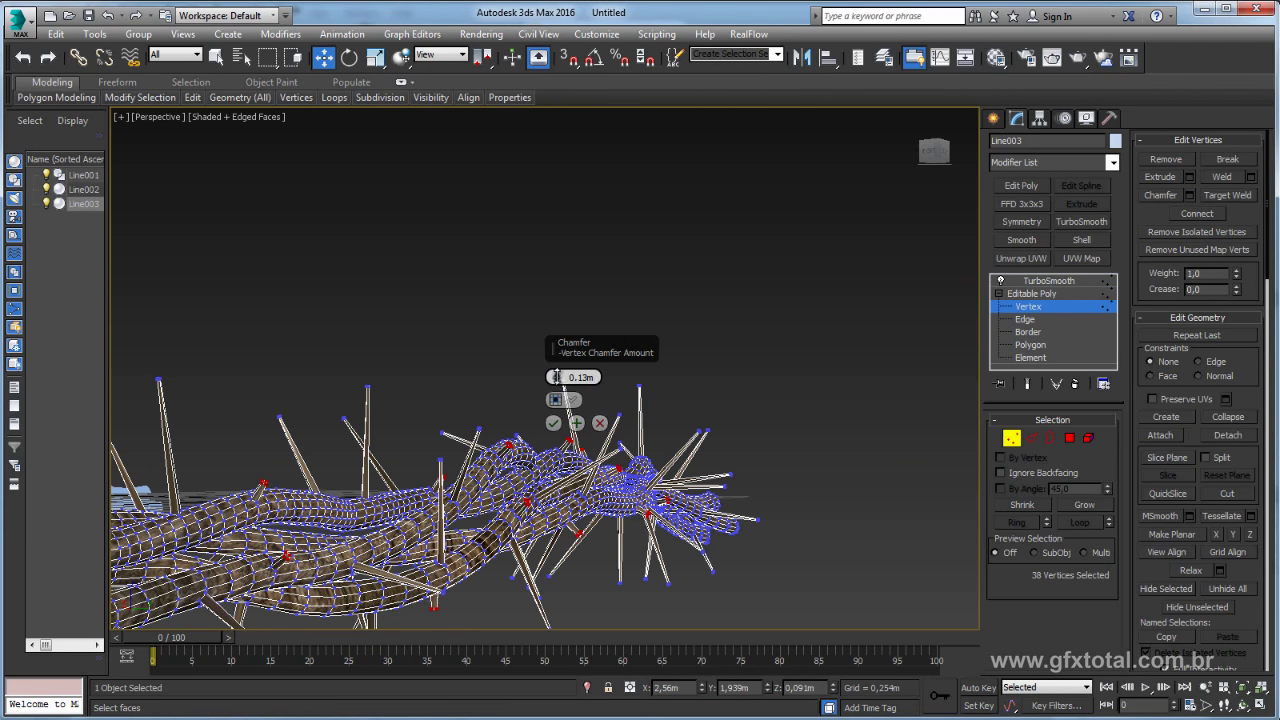
pyautogui.click(553, 423)
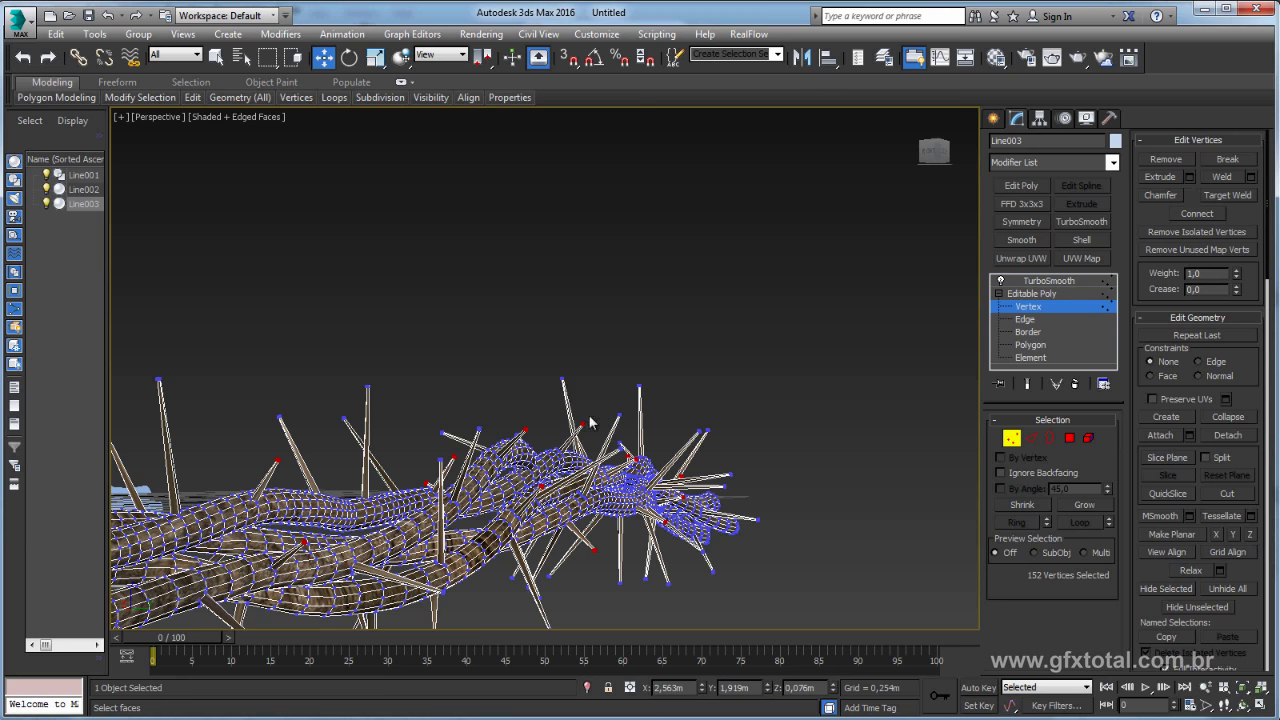
# Exit vertex editing, show the TurboSmooth result, and move Line003 beside the other strands.
pyautogui.click(1031, 293)
pyautogui.click(1048, 280)
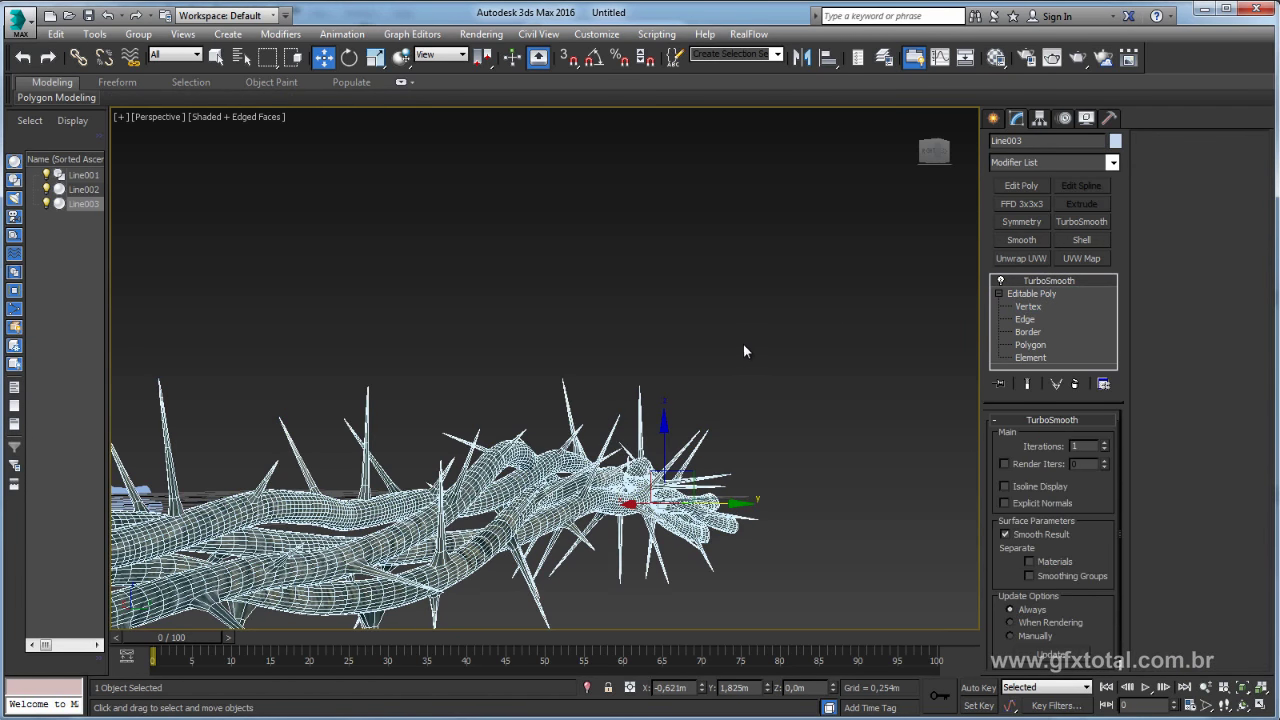
pyautogui.click(737, 352)
pyautogui.scroll(-5, 740, 360)
pyautogui.scroll(-3, 700, 410)
pyautogui.keyDown('alt'); pyautogui.moveTo(683, 424); pyautogui.dragTo(676, 451, button='middle'); pyautogui.keyUp('alt')
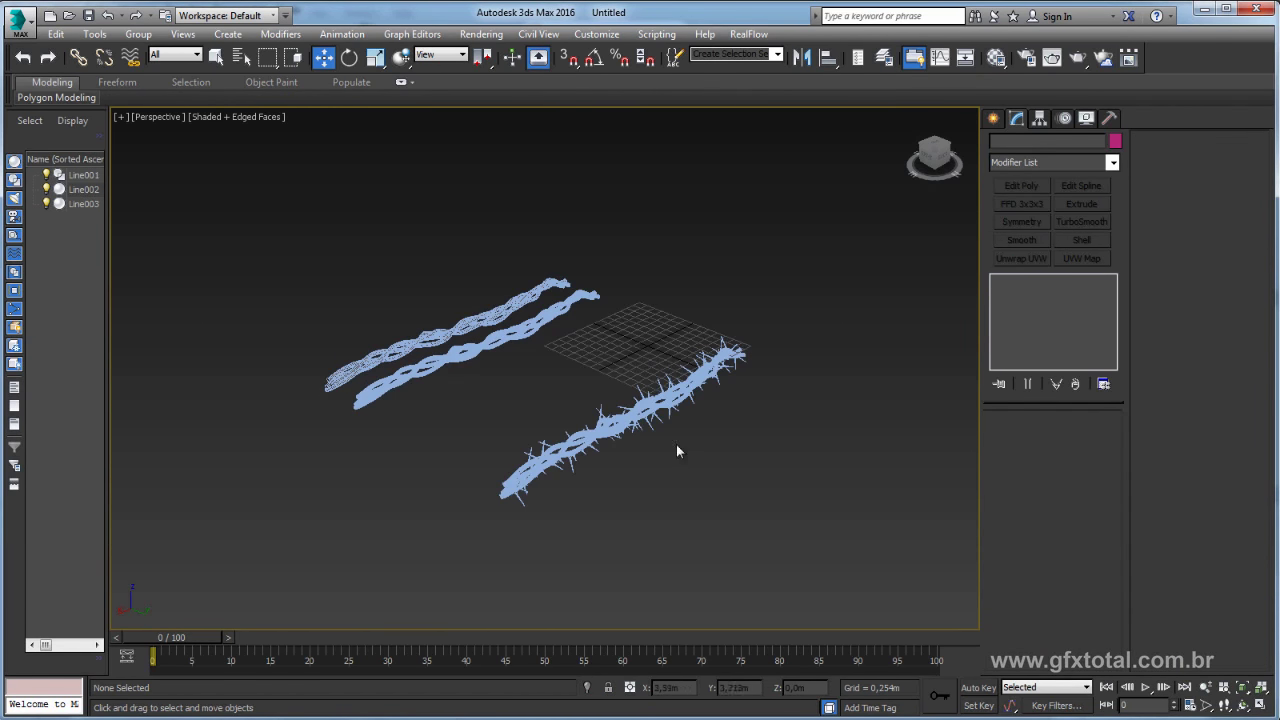
pyautogui.click(652, 404)
pyautogui.keyDown('alt'); pyautogui.moveTo(652, 404); pyautogui.dragTo(706, 443, button='middle'); pyautogui.keyUp('alt')
pyautogui.moveTo(713, 338); pyautogui.dragTo(575, 338)
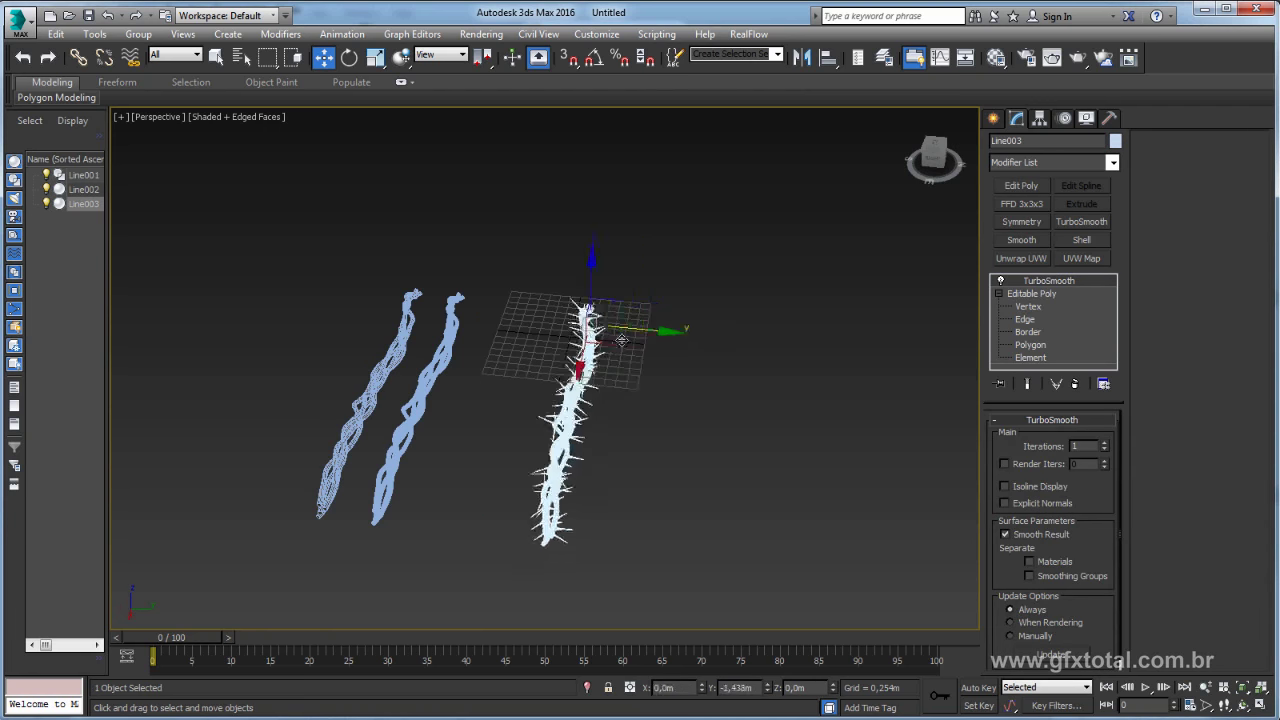
# Inspect the three strands in wireframe, then shaded view.
pyautogui.scroll(2, 575, 345)
pyautogui.scroll(3, 565, 380)
pyautogui.press('F3')
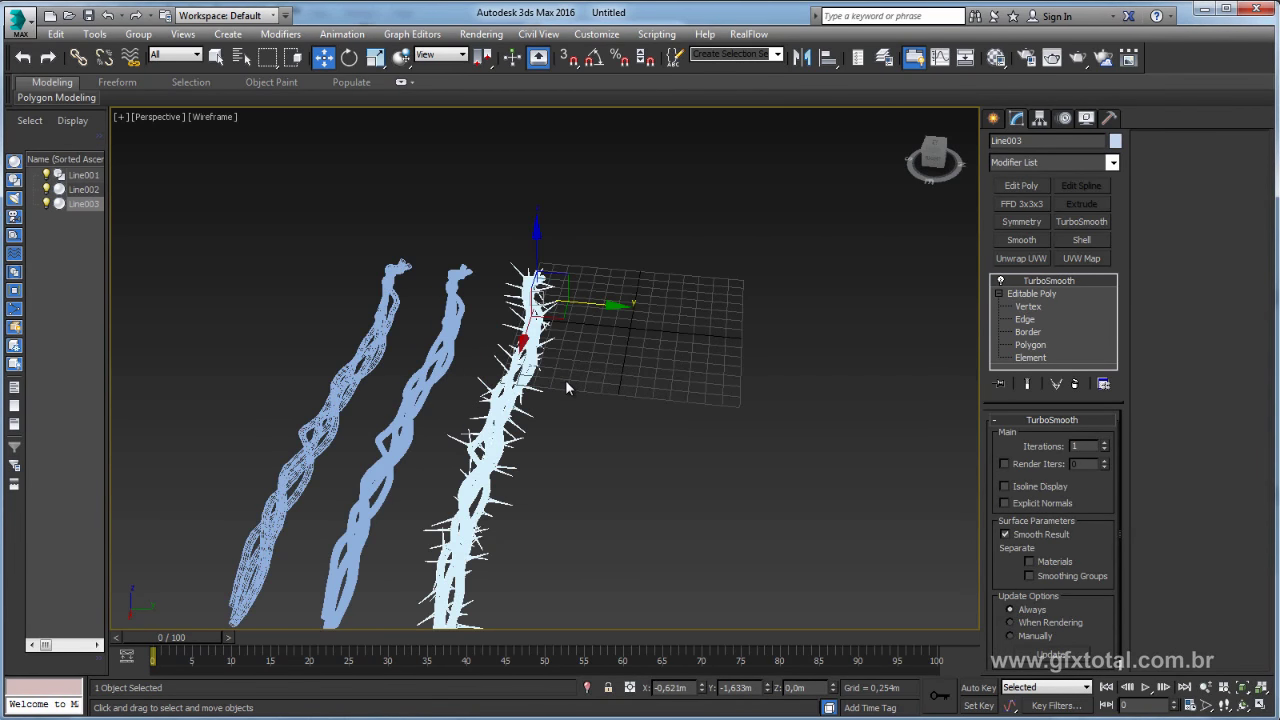
pyautogui.scroll(1, 565, 379)
pyautogui.click(626, 399)
pyautogui.keyDown('alt'); pyautogui.moveTo(655, 433); pyautogui.dragTo(632, 430, button='middle'); pyautogui.keyUp('alt')
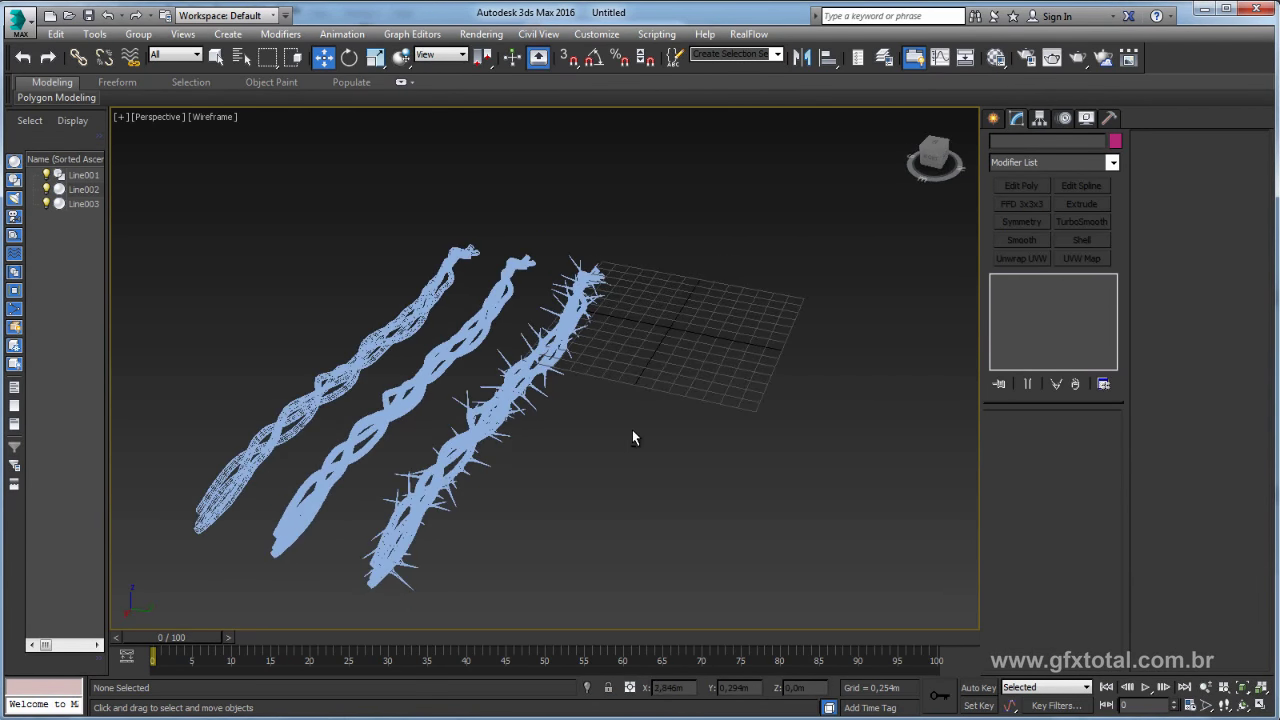
pyautogui.press('F3')
pyautogui.scroll(3, 514, 414)
pyautogui.moveTo(514, 414)
pyautogui.keyDown('alt'); pyautogui.mouseDown(button='middle')
pyautogui.moveTo(697, 391)
pyautogui.moveTo(301, 462)
pyautogui.mouseUp(button='middle'); pyautogui.keyUp('alt')
pyautogui.scroll(-5, 713, 439)
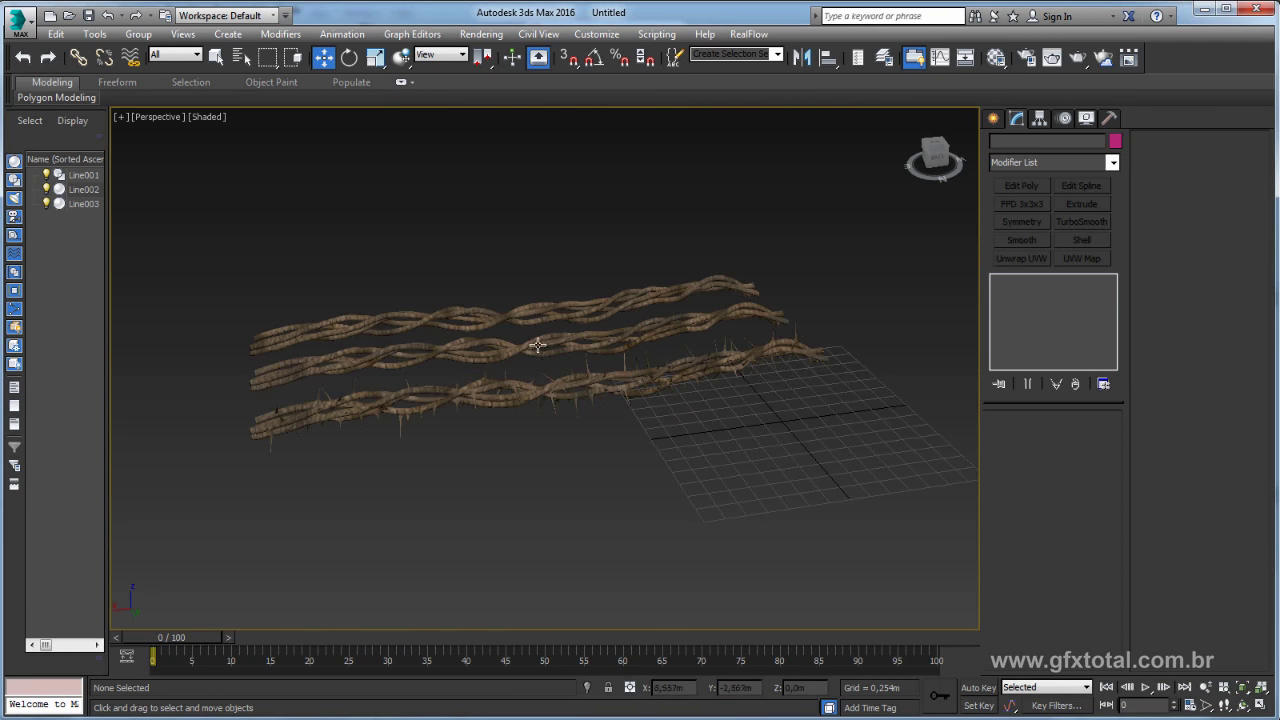
# Select Line003 and try rotating it, then cancel the rotation.
pyautogui.click(621, 385)
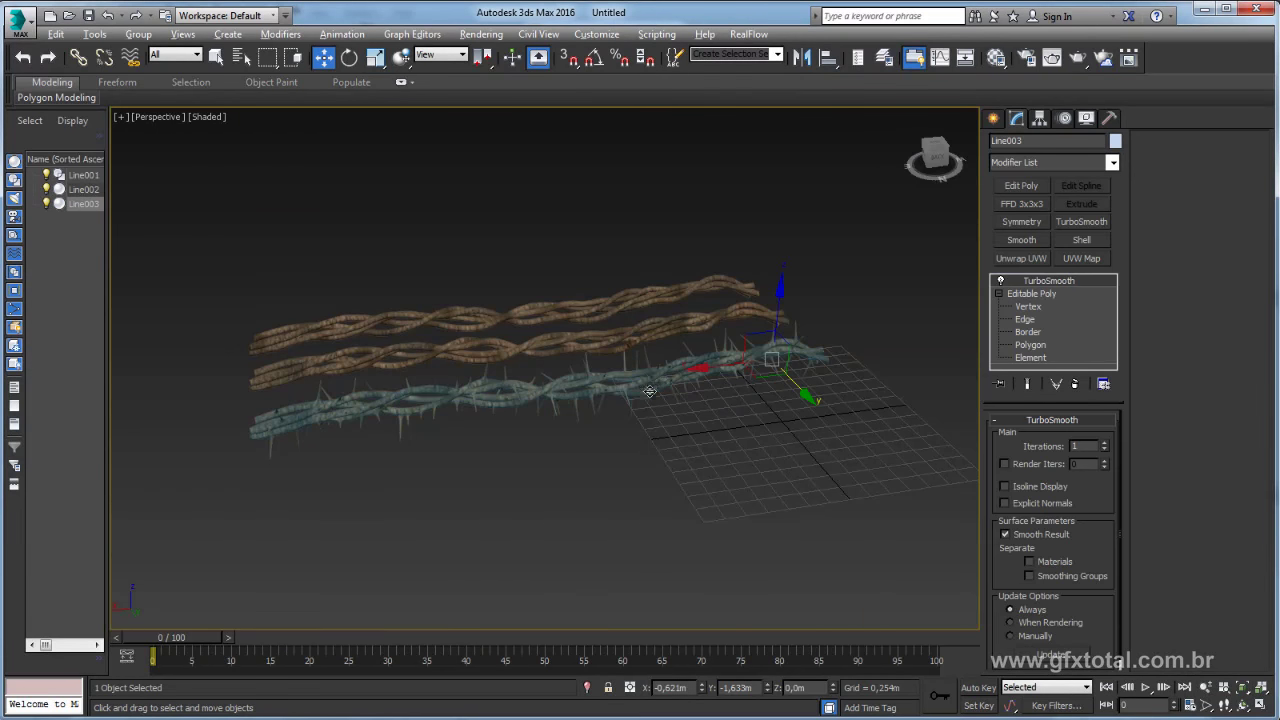
pyautogui.moveTo(621, 385)
pyautogui.keyDown('alt'); pyautogui.mouseDown(button='middle')
pyautogui.moveTo(657, 429)
pyautogui.moveTo(770, 383)
pyautogui.mouseUp(button='middle'); pyautogui.keyUp('alt')
pyautogui.press('e')
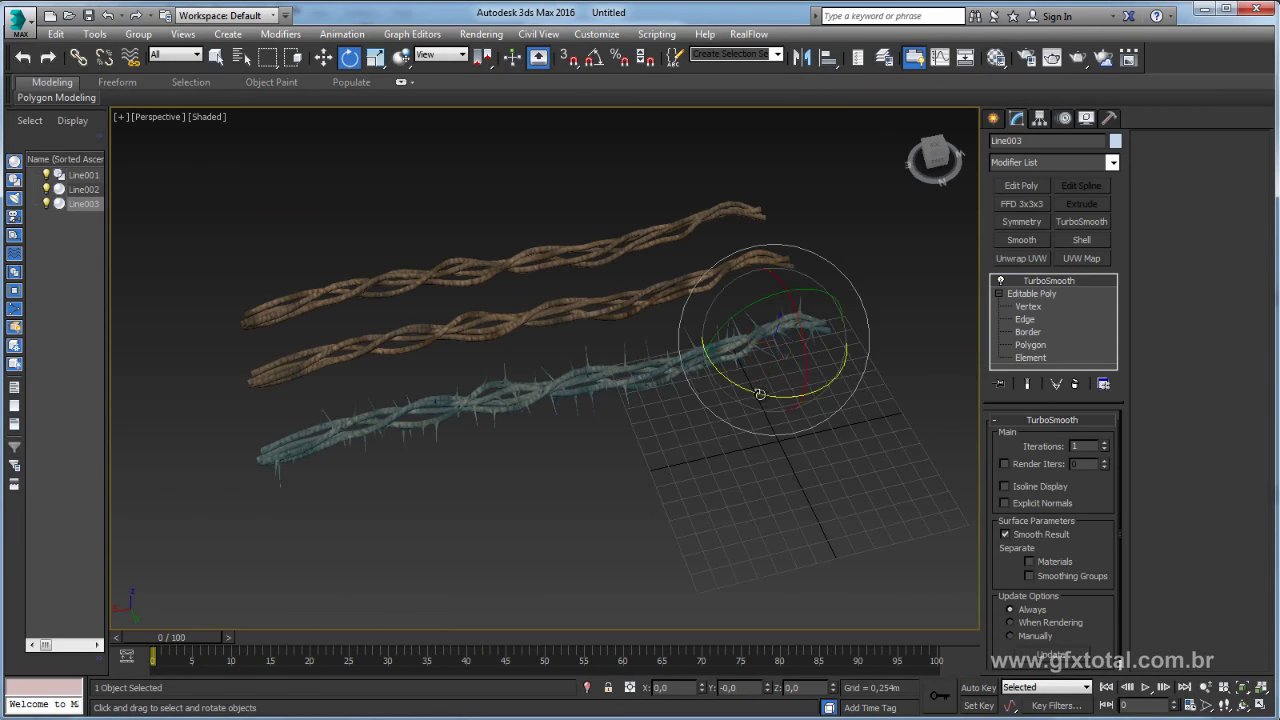
pyautogui.moveTo(760, 392); pyautogui.dragTo(630, 417)
pyautogui.rightClick(630, 417)
# Center Line003's pivot to the object with Affect Pivot Only, then turn it off.
pyautogui.click(1038, 119)
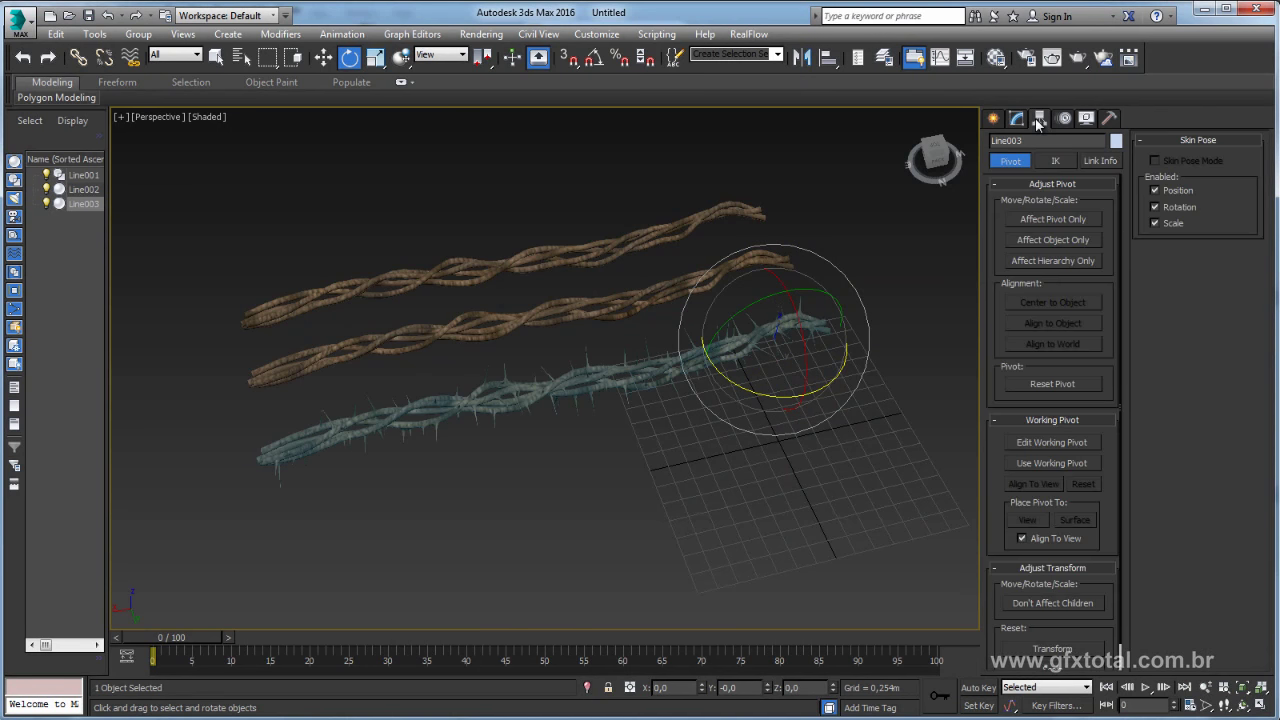
pyautogui.click(1049, 220)
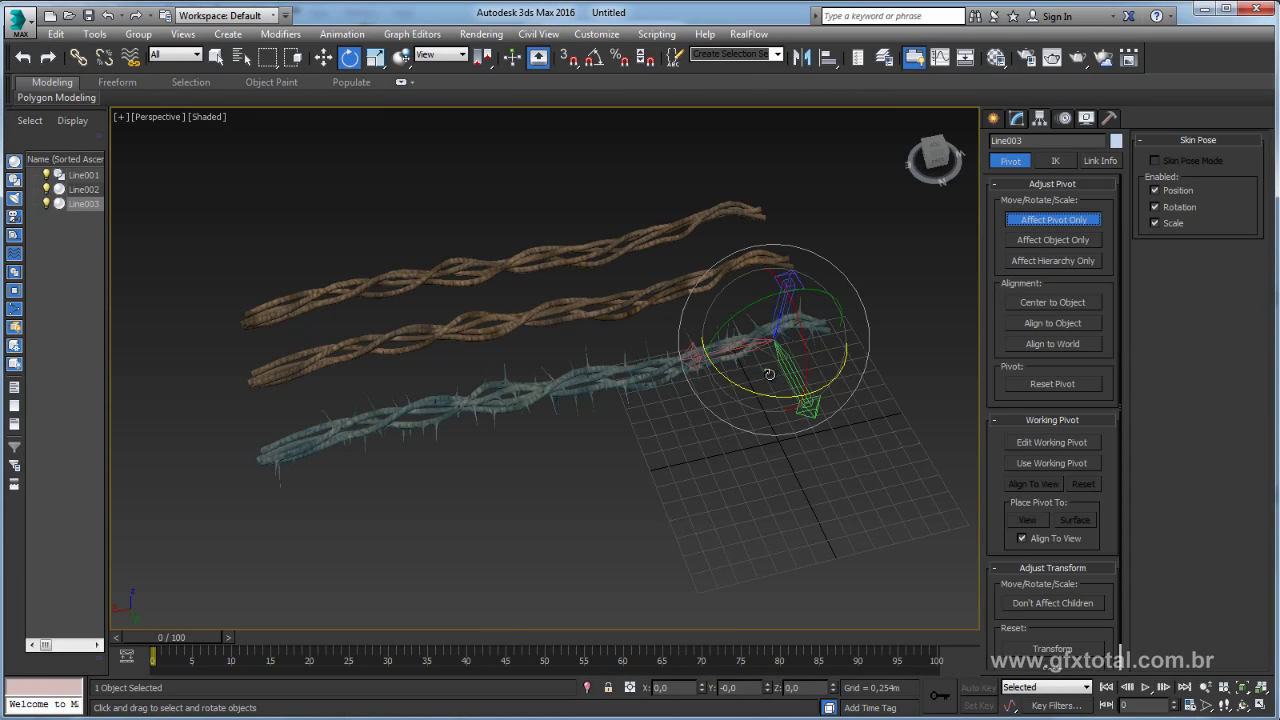
pyautogui.press('w')
pyautogui.moveTo(729, 351); pyautogui.dragTo(618, 379)
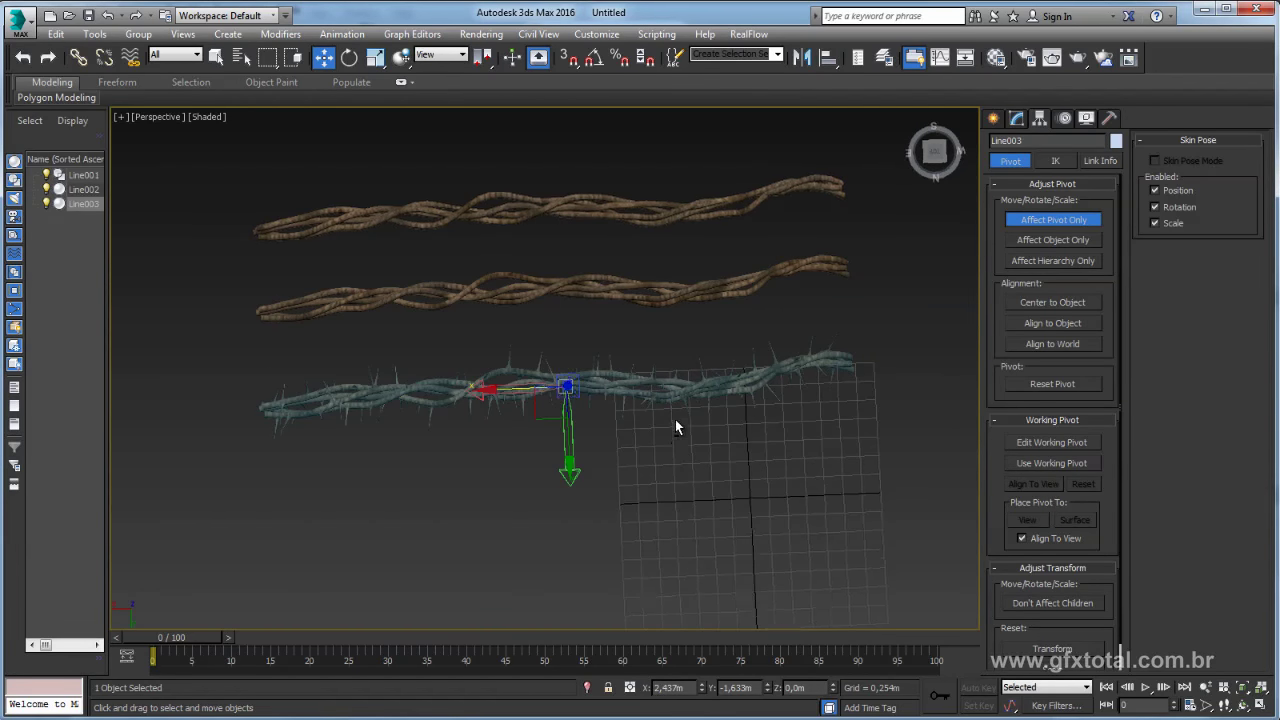
pyautogui.moveTo(675, 419)
pyautogui.keyDown('alt'); pyautogui.mouseDown(button='middle')
pyautogui.moveTo(720, 343)
pyautogui.moveTo(760, 330)
pyautogui.mouseUp(button='middle'); pyautogui.keyUp('alt')
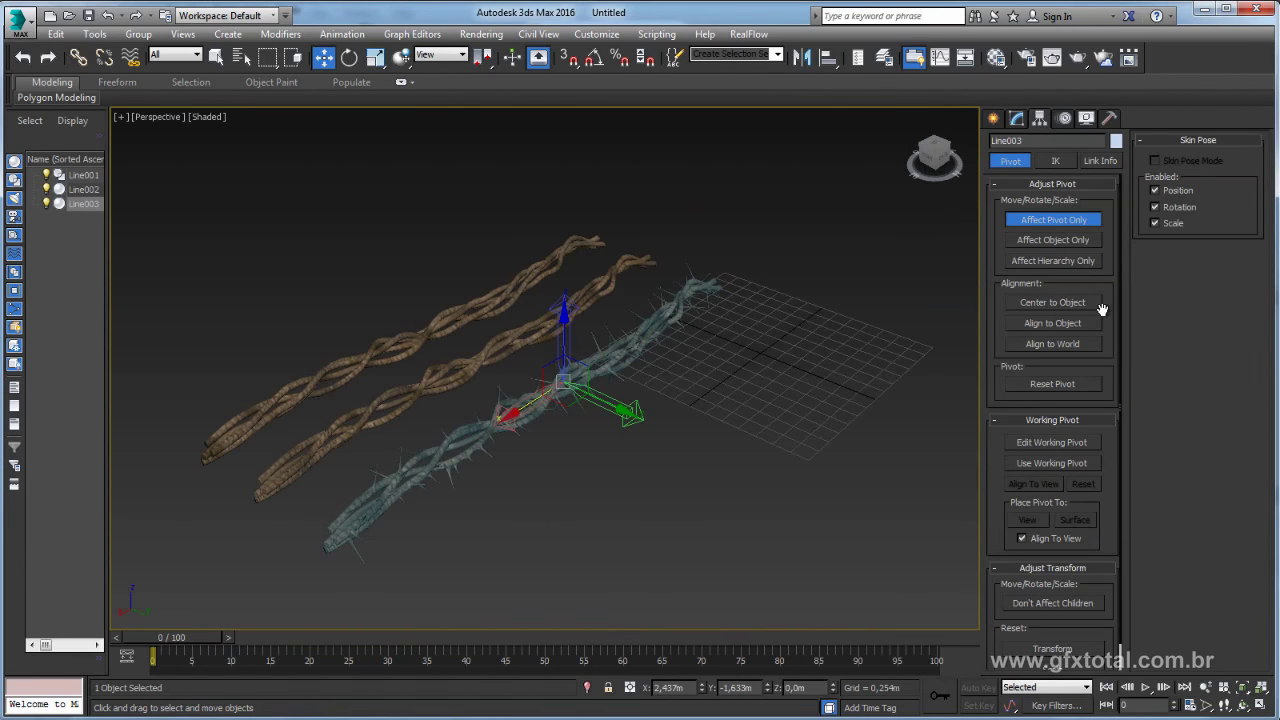
pyautogui.click(1049, 303)
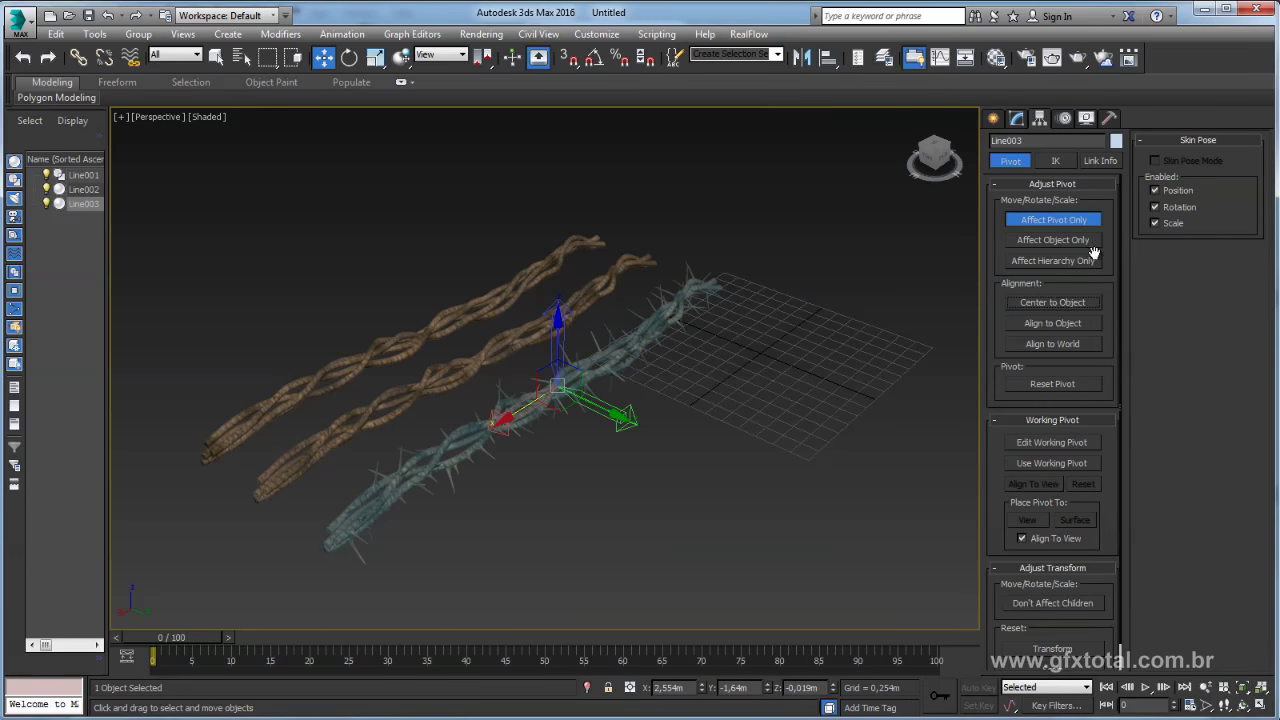
pyautogui.click(1050, 219)
pyautogui.keyDown('alt'); pyautogui.moveTo(790, 398); pyautogui.dragTo(845, 355, button='middle'); pyautogui.keyUp('alt')
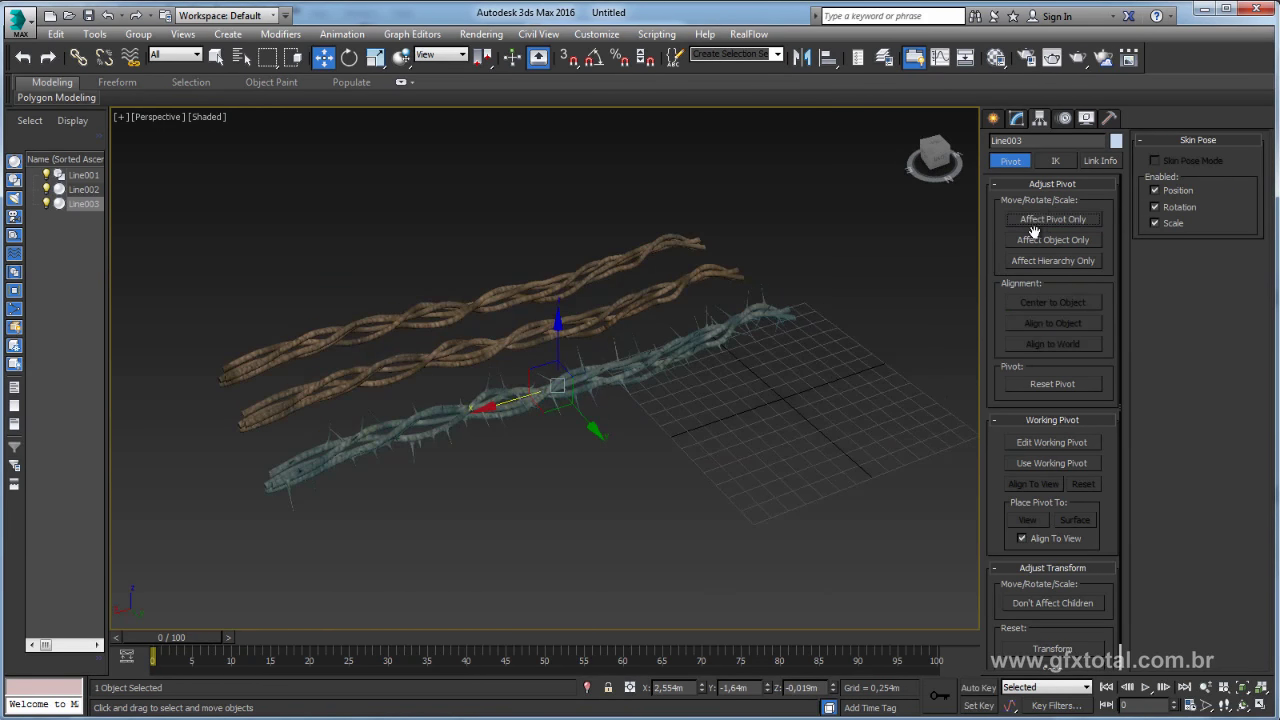
pyautogui.click(1018, 120)
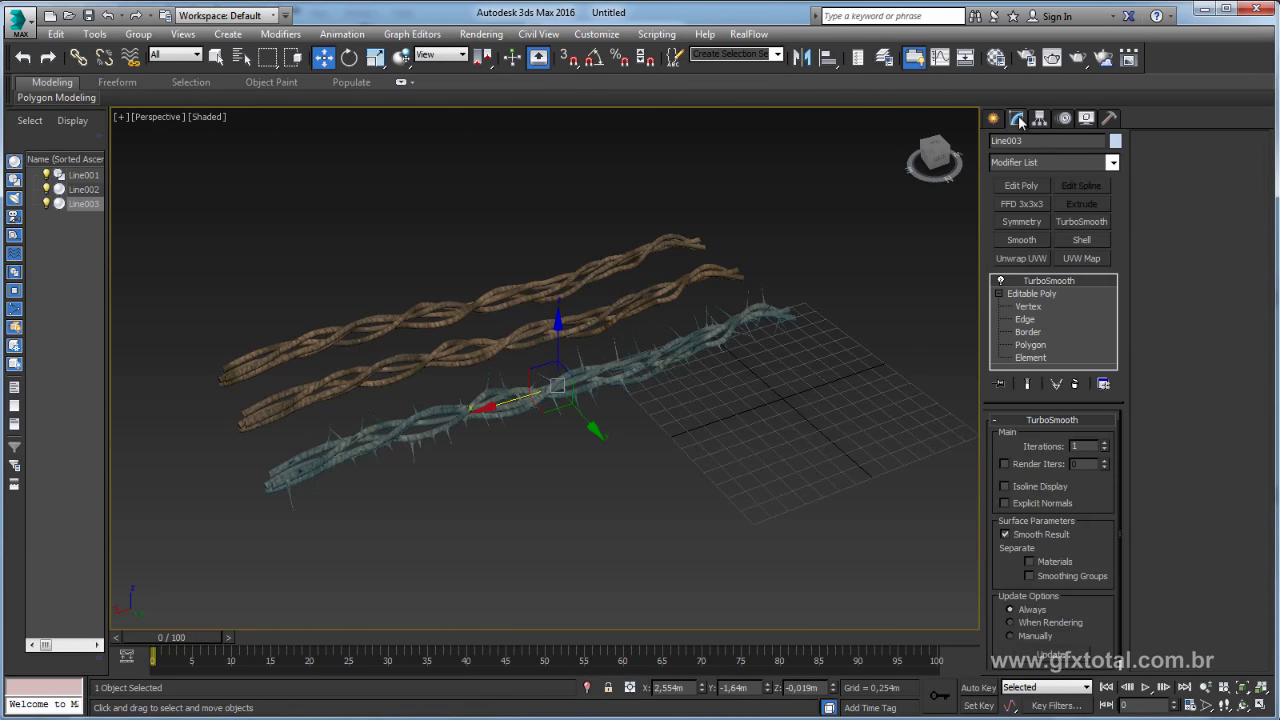
# Add a Bend modifier to Line003 and raise its angle to curve the strand.
pyautogui.click(1112, 162)
pyautogui.scroll(-2, 1047, 285)
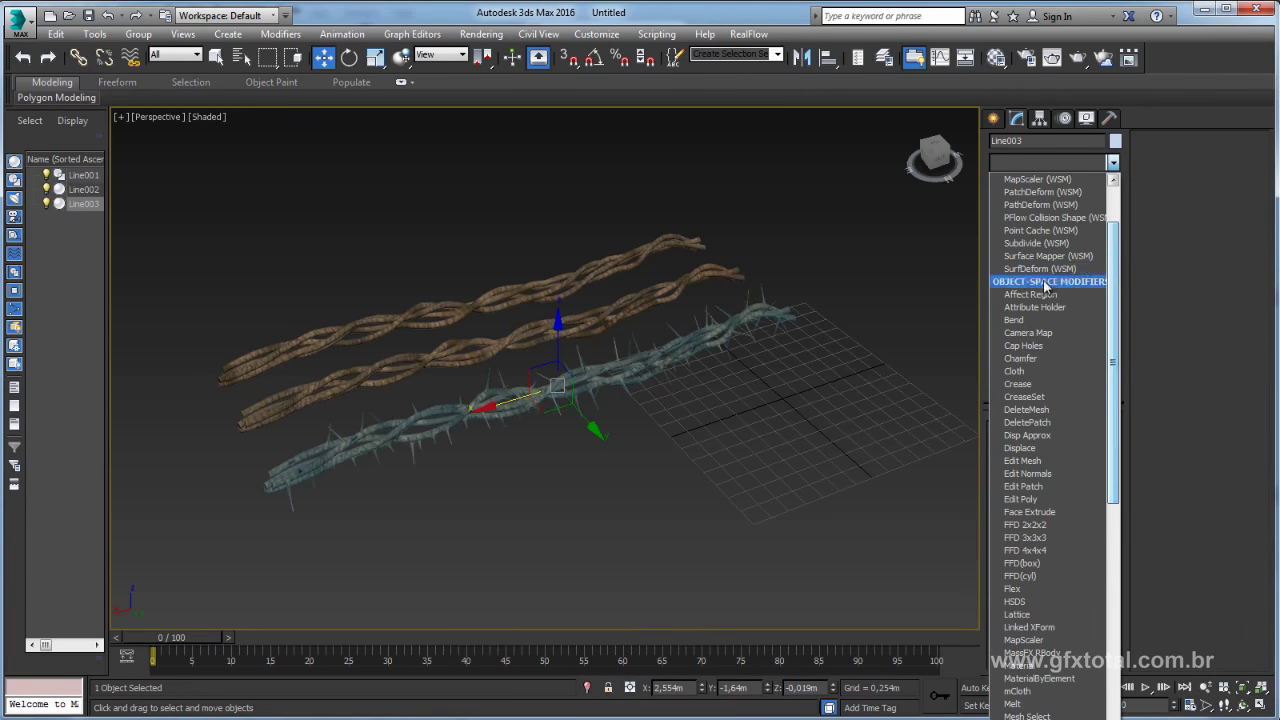
pyautogui.click(1014, 320)
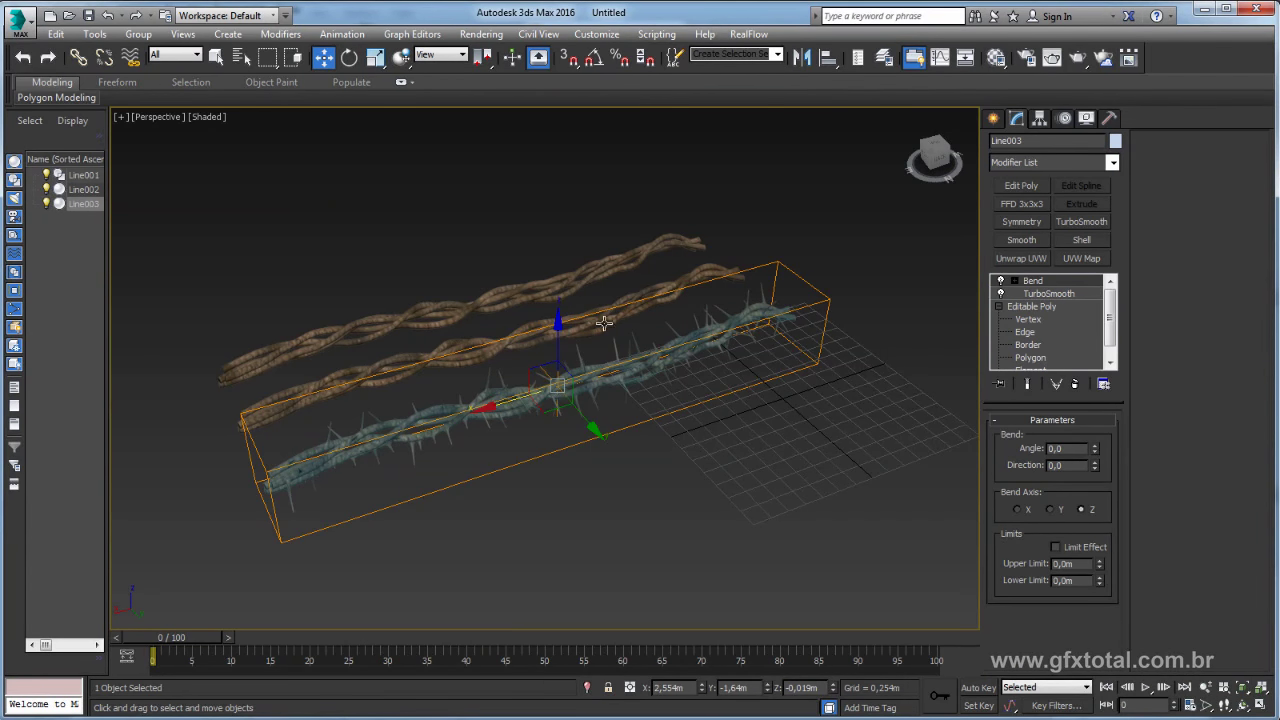
pyautogui.moveTo(1097, 455); pyautogui.dragTo(1076, 200)
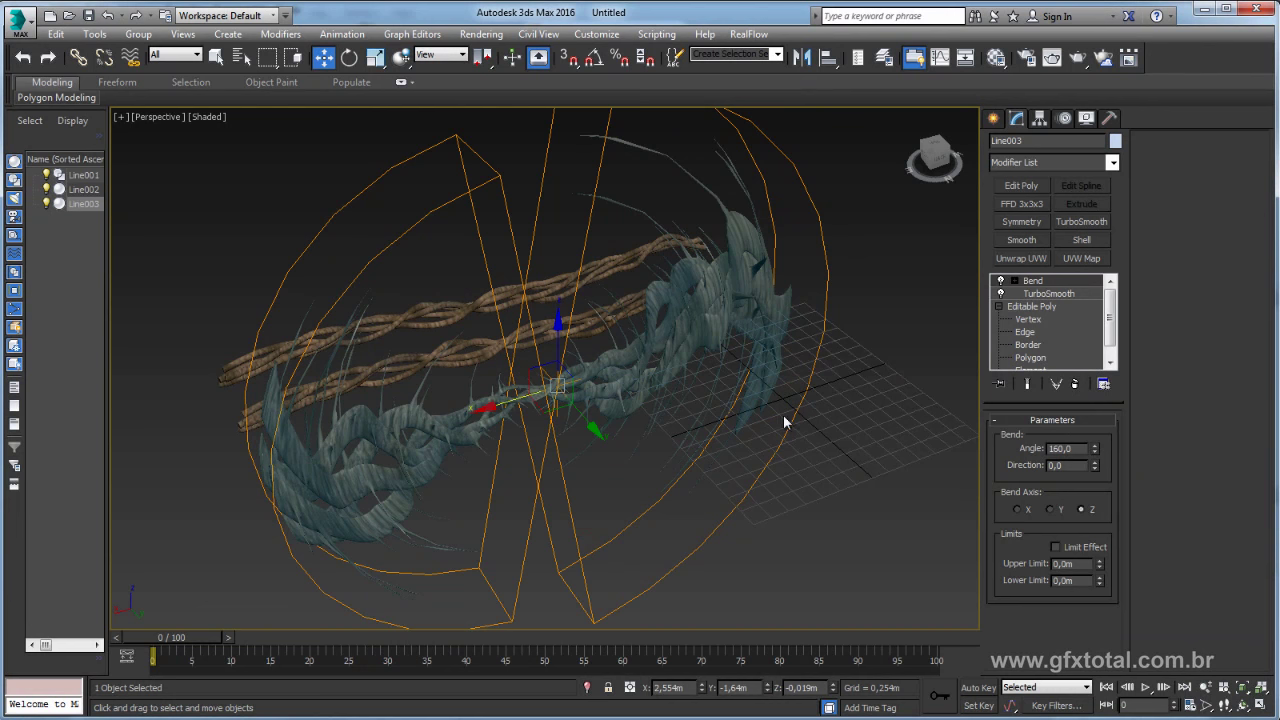
pyautogui.moveTo(892, 434); pyautogui.dragTo(864, 444, button='middle')
pyautogui.press('F4')
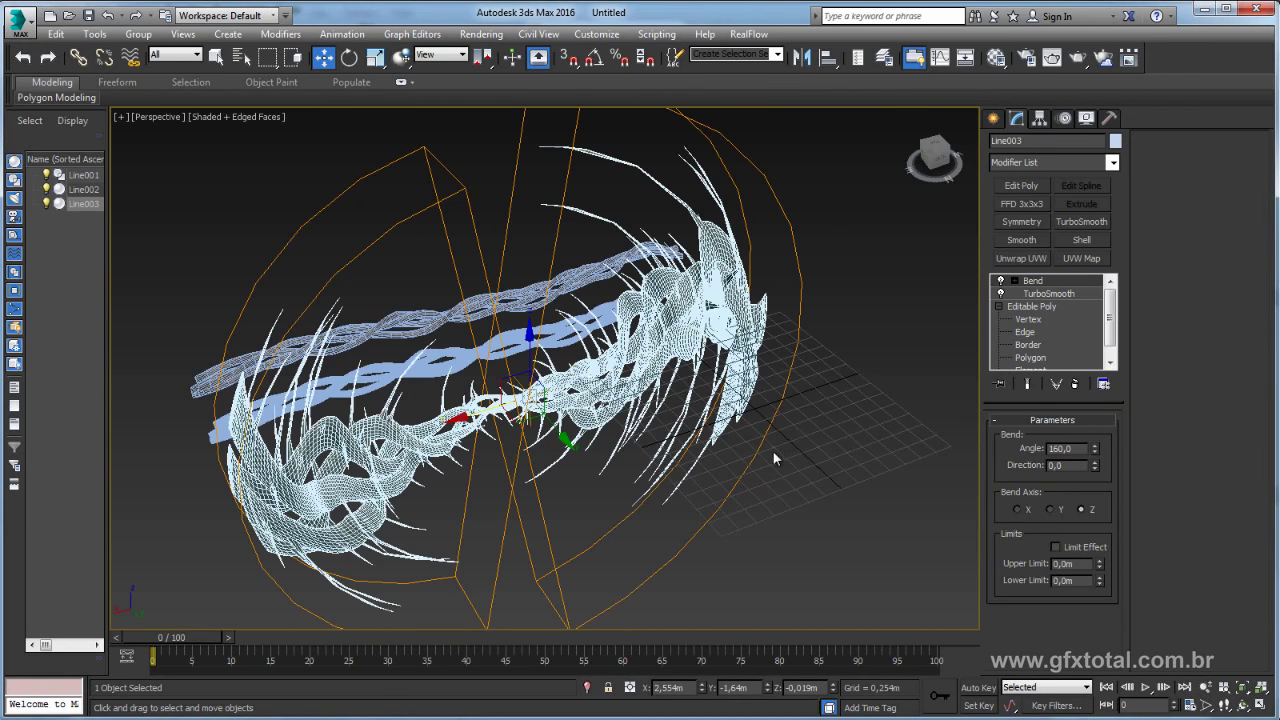
pyautogui.press('F4')
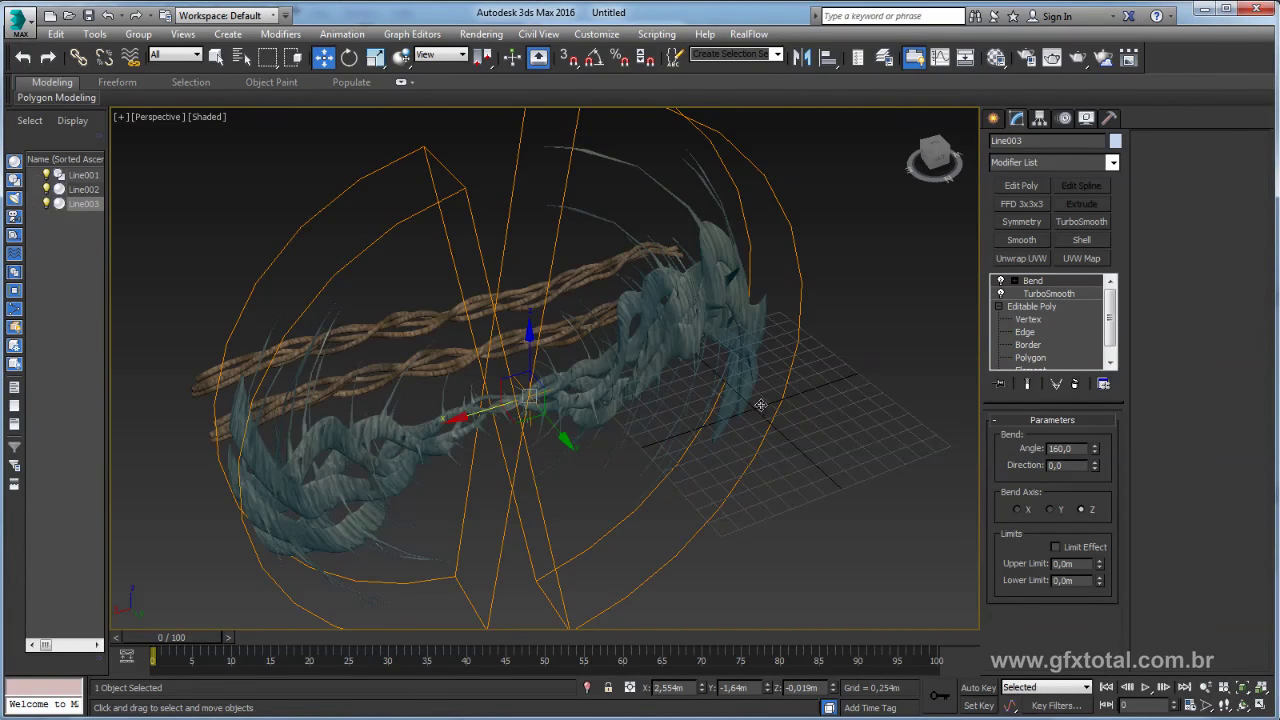
# Set Bend Axis to X, direction 90 and angle -380 so the vine closes into a ring.
pyautogui.click(1050, 509)
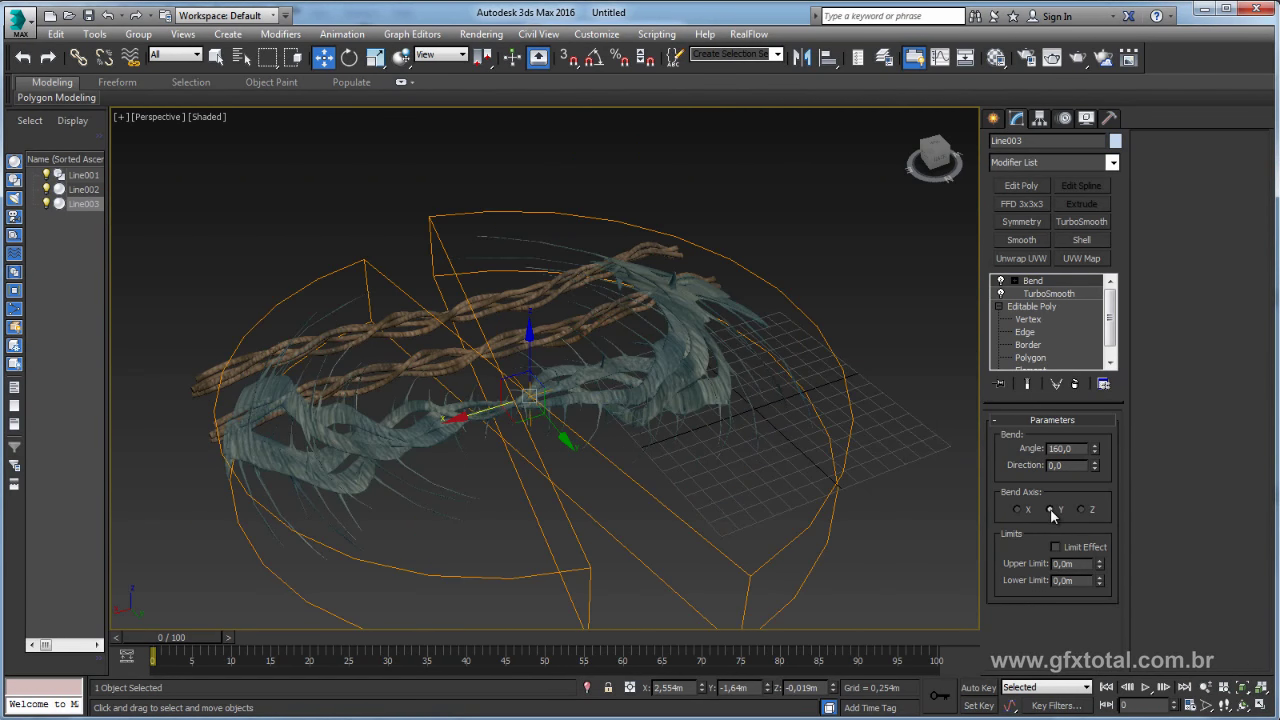
pyautogui.click(1018, 509)
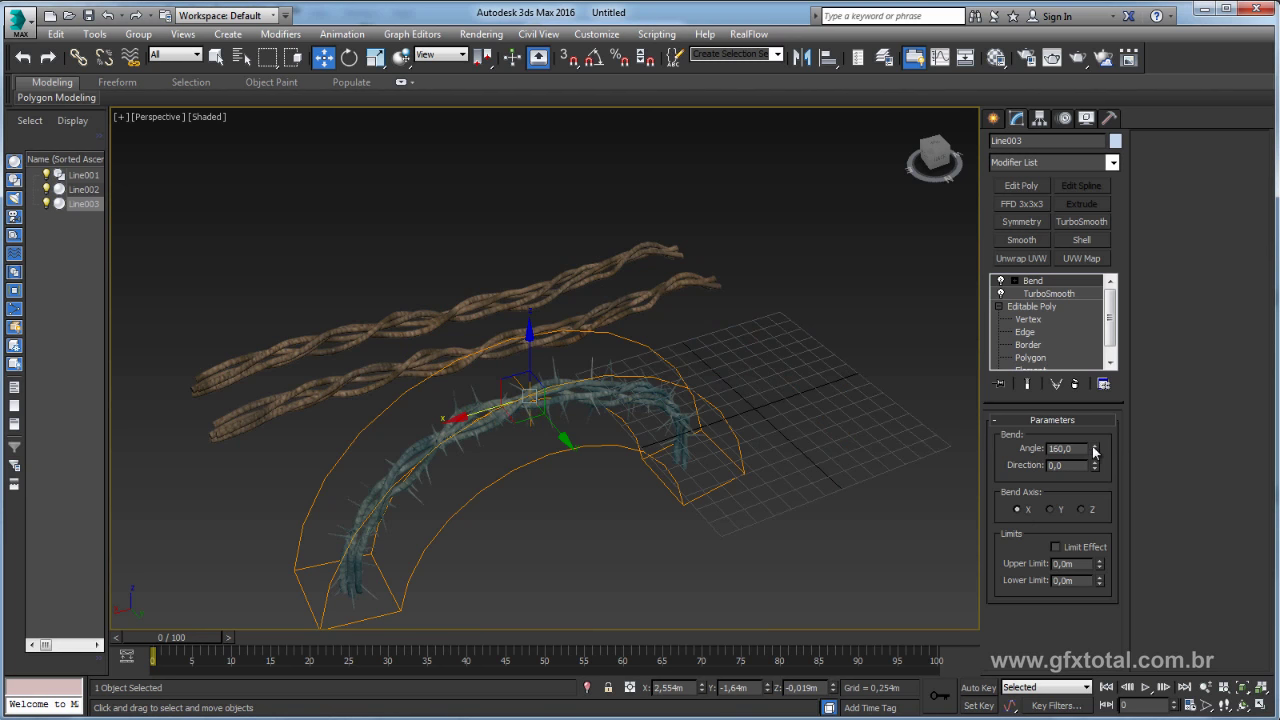
pyautogui.moveTo(1094, 452); pyautogui.dragTo(1080, 425)
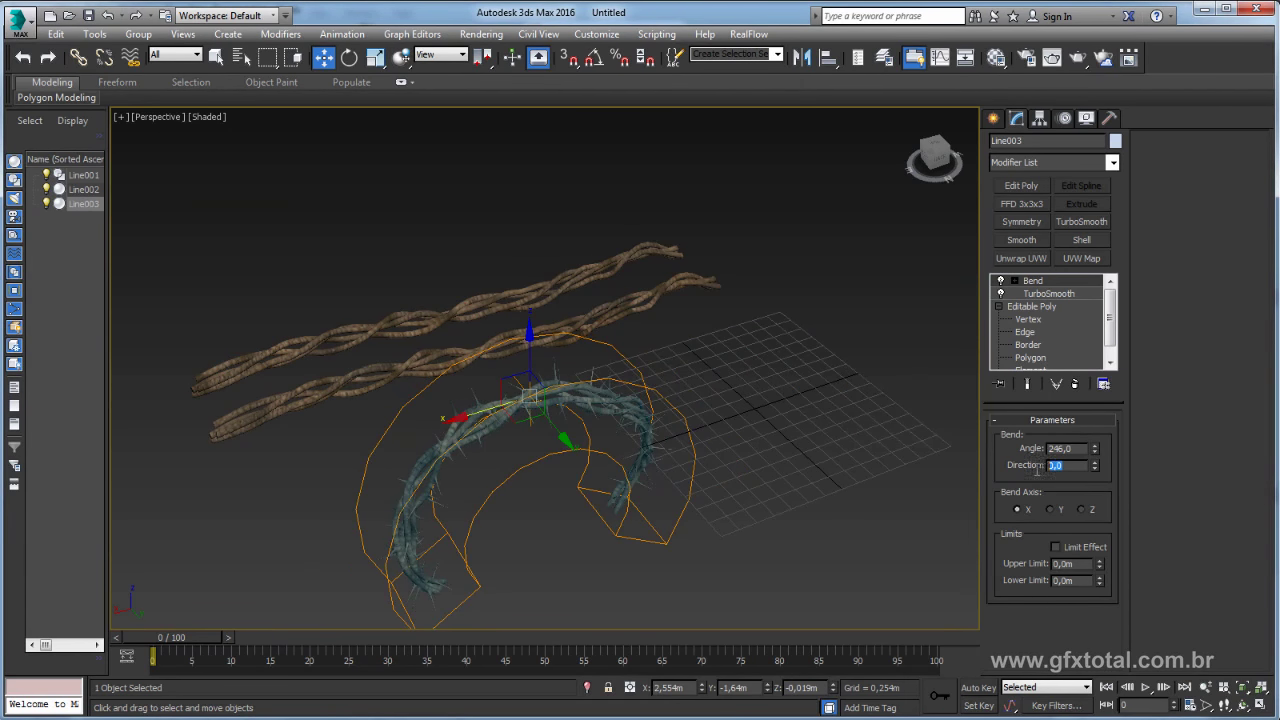
pyautogui.write('90')
pyautogui.press('Return')
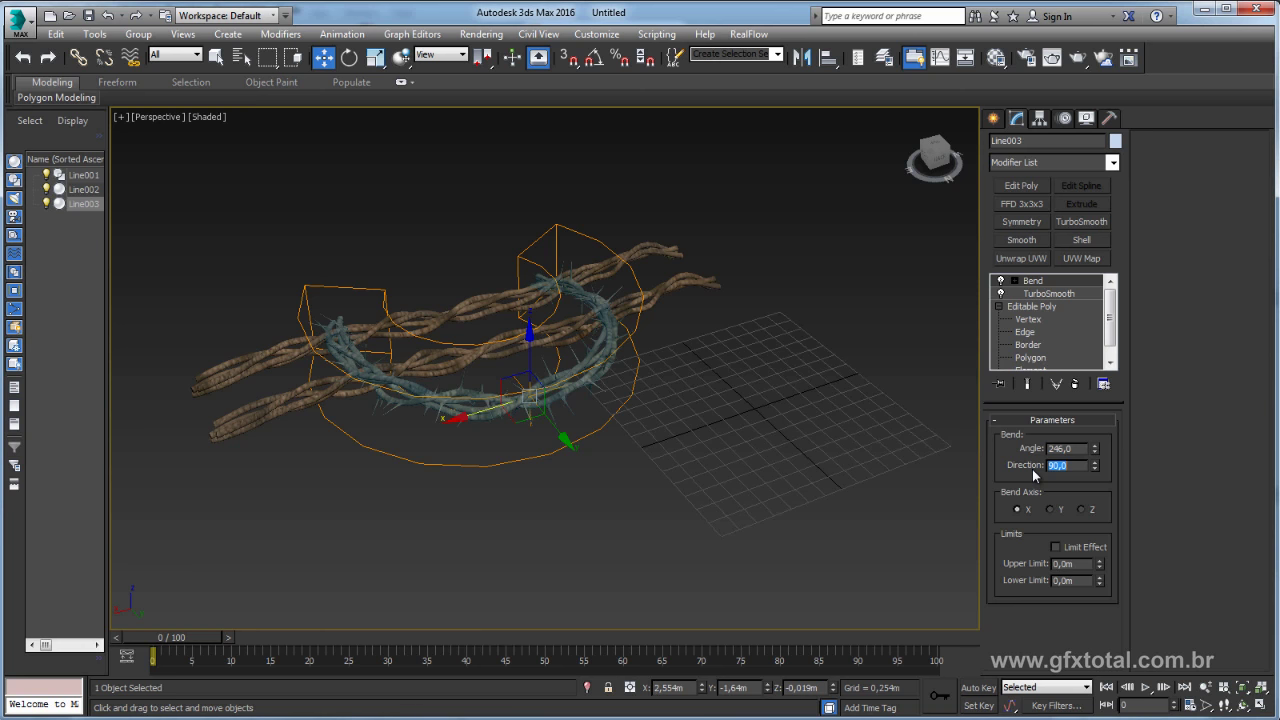
pyautogui.moveTo(1095, 450)
pyautogui.mouseDown()
pyautogui.moveTo(1171, 528)
pyautogui.moveTo(1168, 610)
pyautogui.mouseUp()
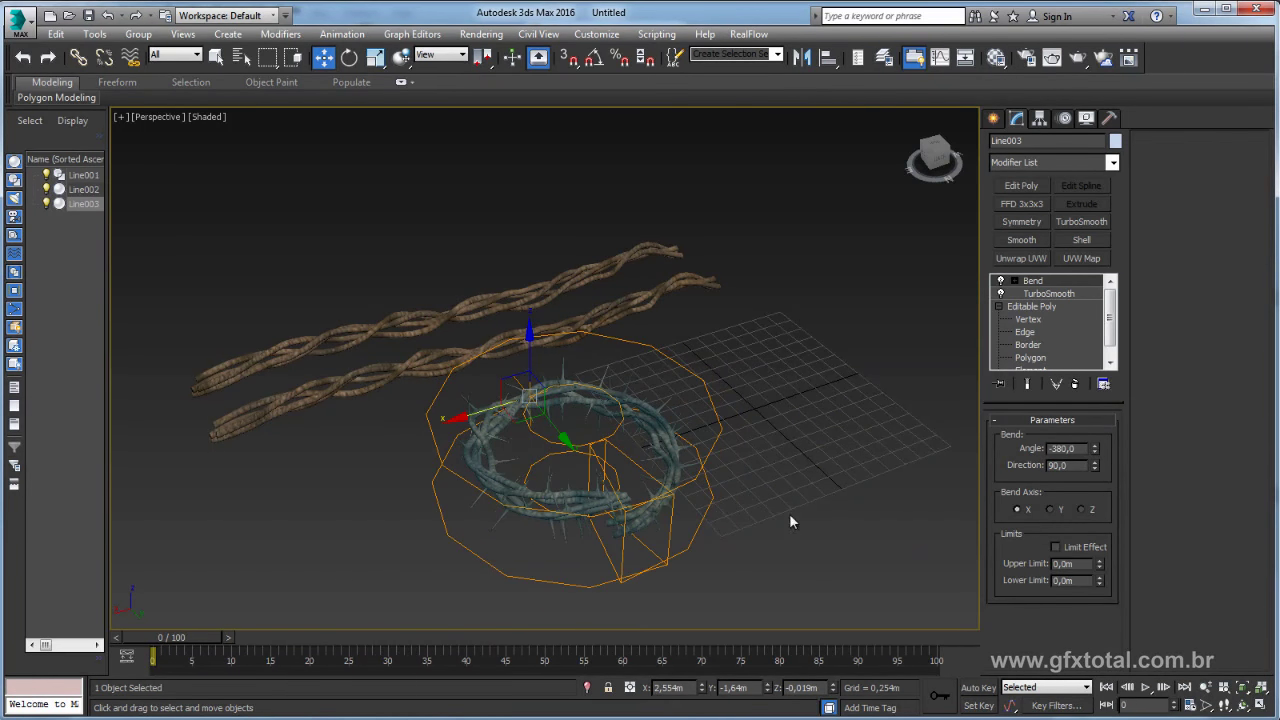
pyautogui.keyDown('alt'); pyautogui.moveTo(621, 350); pyautogui.dragTo(674, 357, button='middle'); pyautogui.keyUp('alt')
pyautogui.scroll(5, 681, 443)
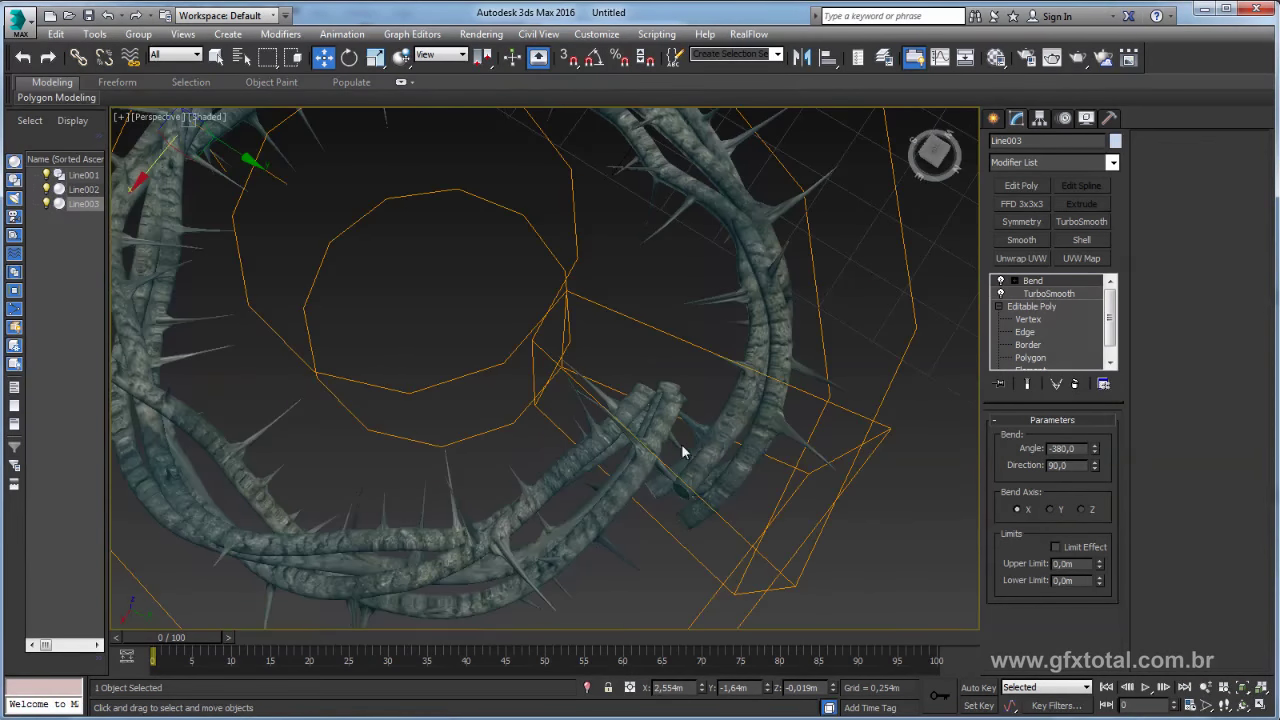
pyautogui.moveTo(681, 443)
pyautogui.keyDown('alt'); pyautogui.mouseDown(button='middle')
pyautogui.moveTo(728, 405)
pyautogui.moveTo(725, 448)
pyautogui.moveTo(680, 262)
pyautogui.moveTo(692, 302)
pyautogui.mouseUp(button='middle'); pyautogui.keyUp('alt')
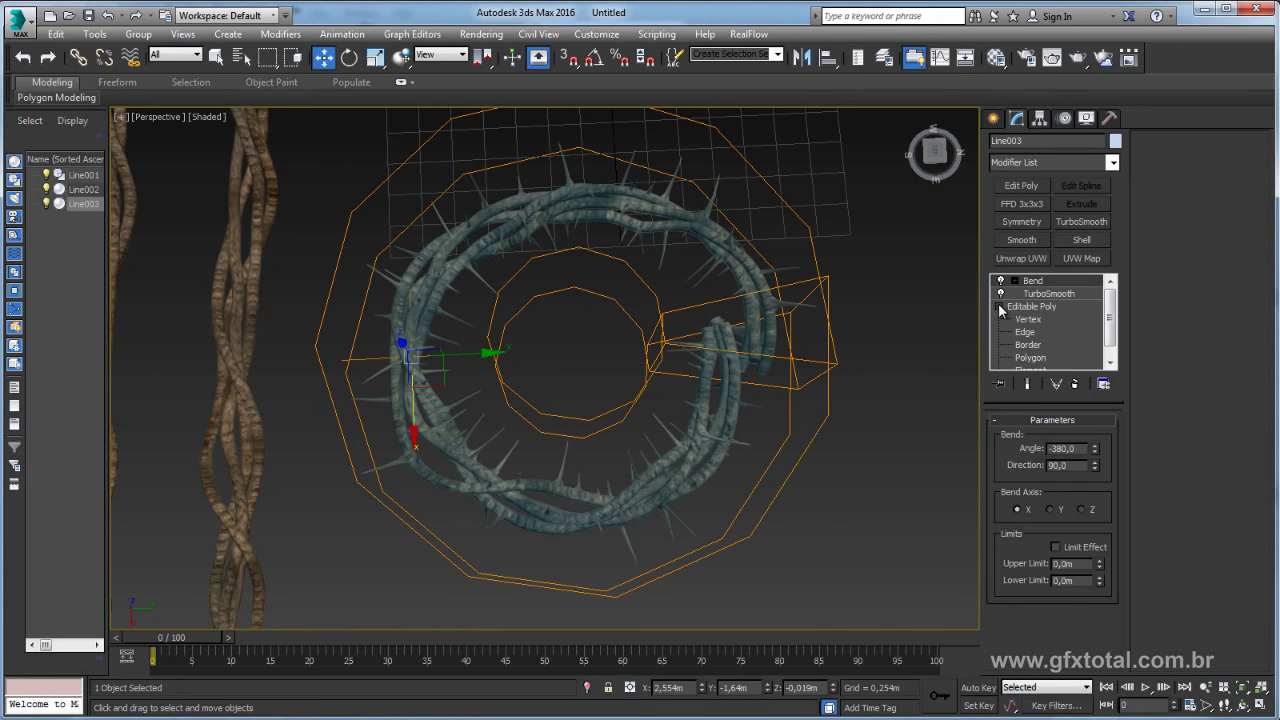
# Add an FFD 3x3x3 modifier above TurboSmooth with Show End Result on, at Control Points level.
pyautogui.click(1043, 294)
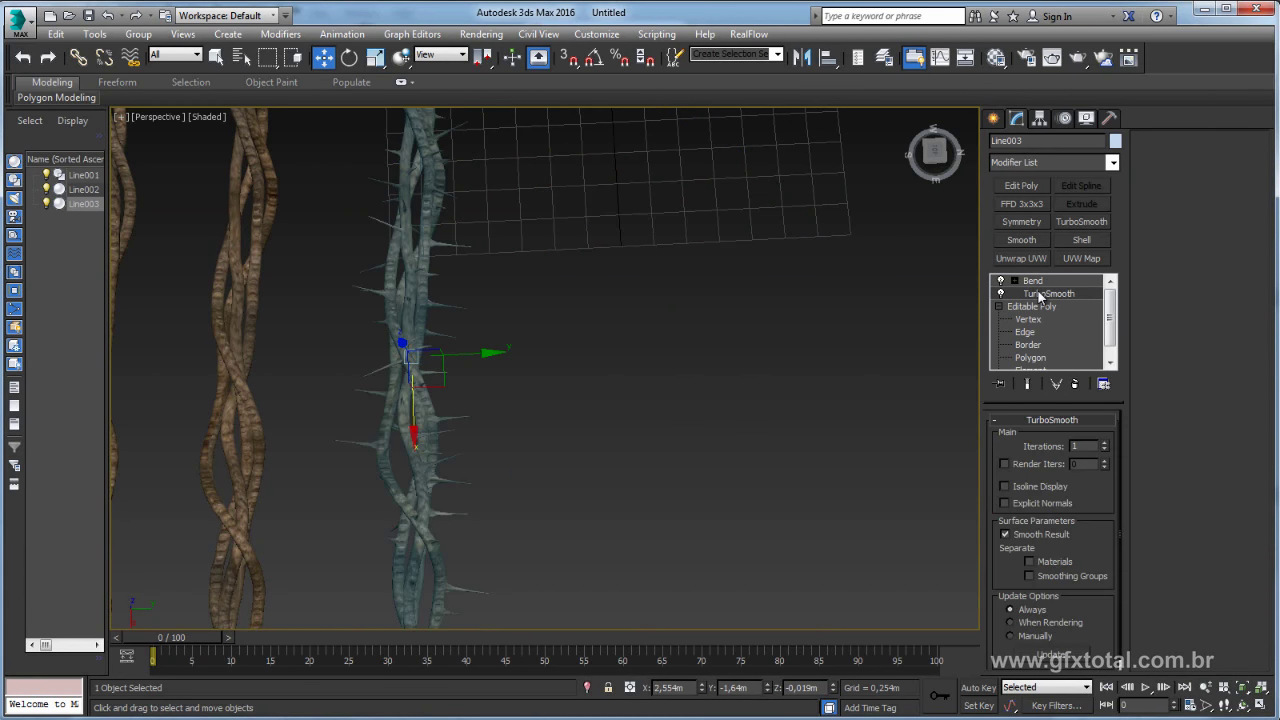
pyautogui.scroll(-3, 827, 248)
pyautogui.scroll(-3, 827, 248)
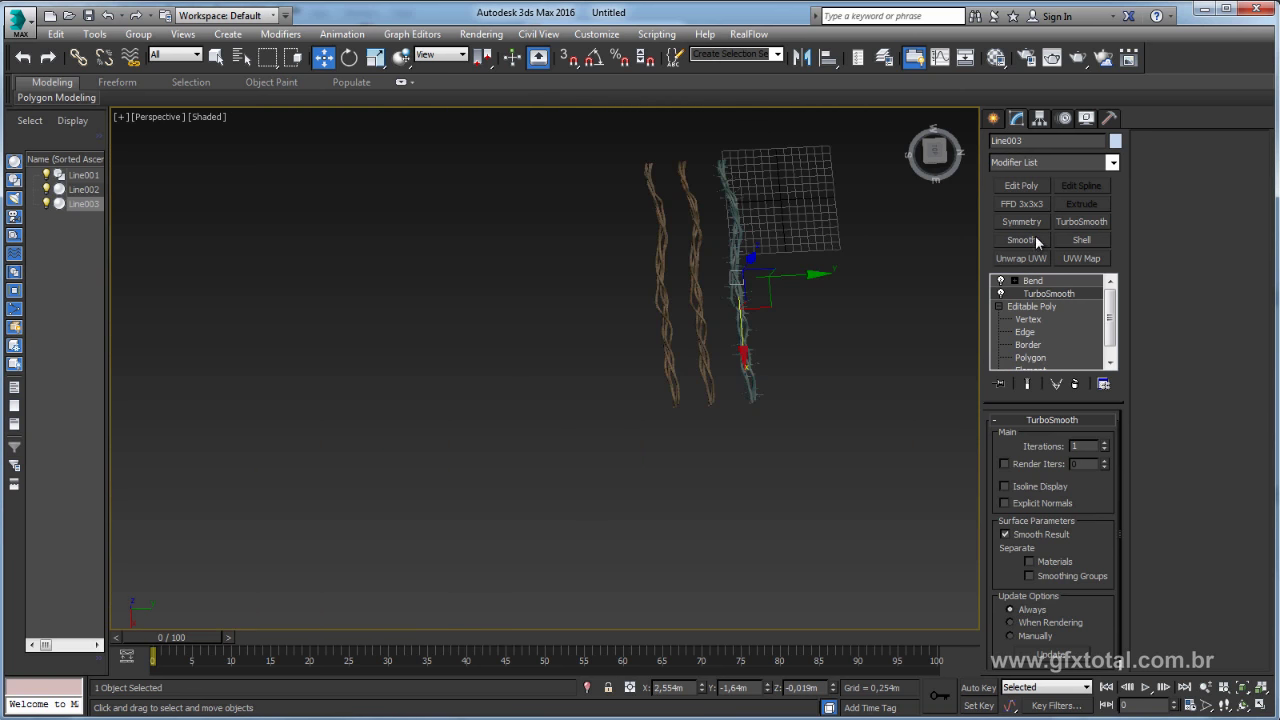
pyautogui.click(1022, 204)
pyautogui.scroll(2, 855, 315)
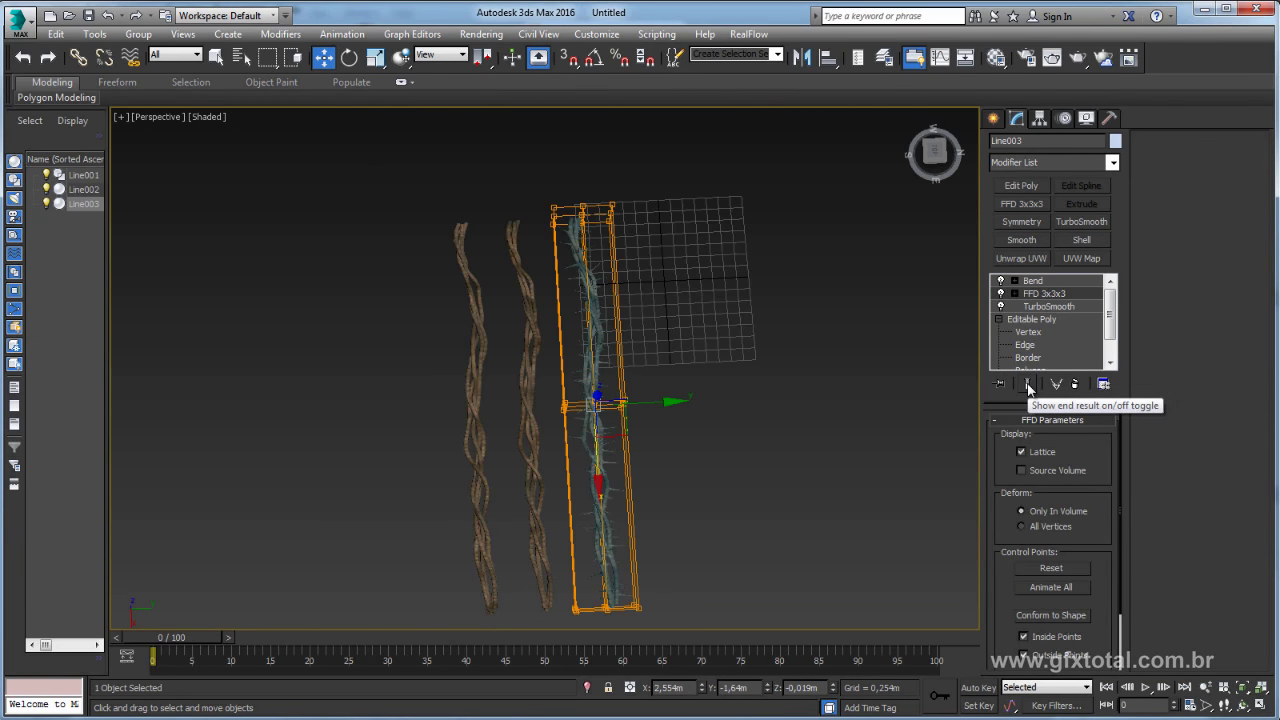
pyautogui.click(1029, 385)
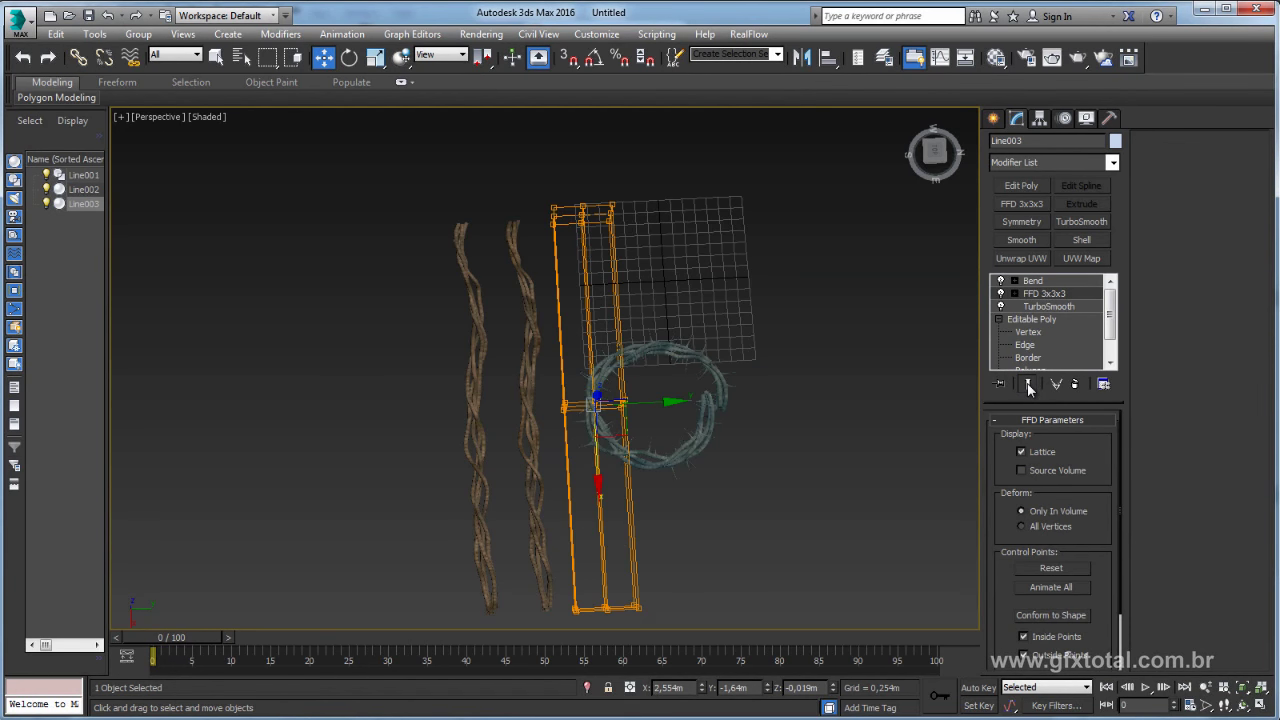
pyautogui.click(1014, 293)
pyautogui.click(1058, 306)
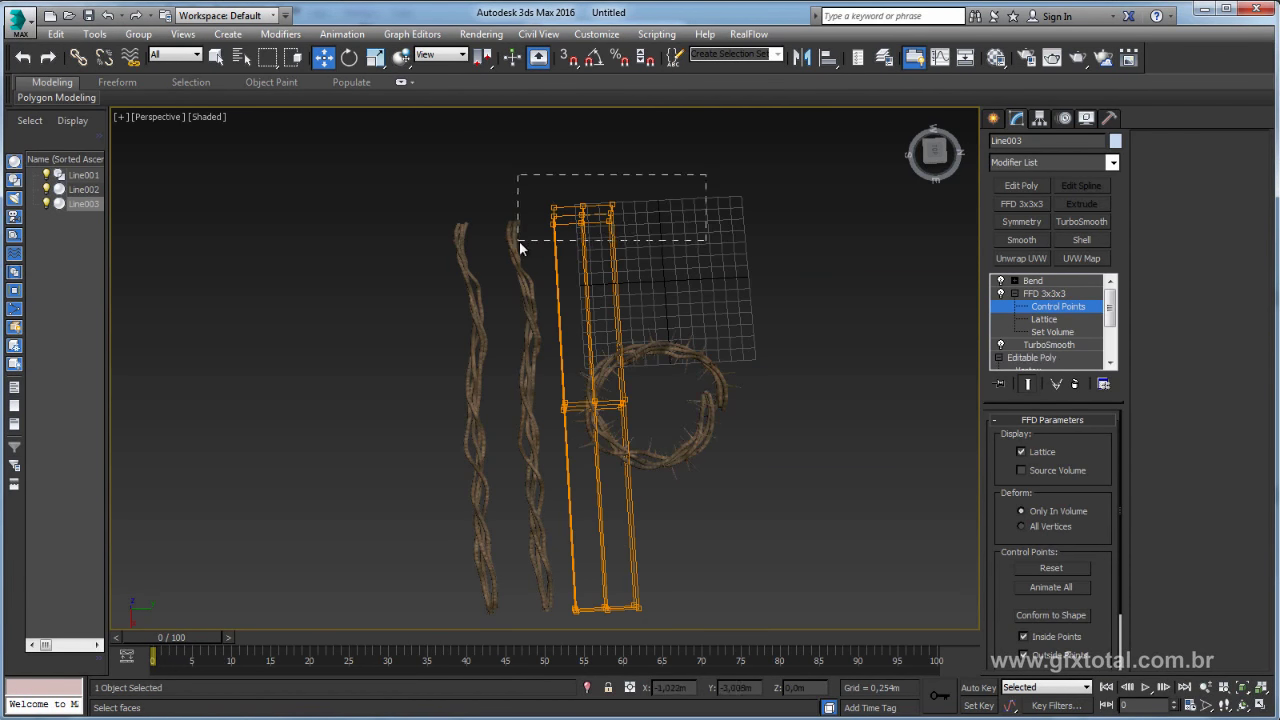
# Select the top row of lattice control points and shift them sideways to reshape the ring.
pyautogui.moveTo(519, 248); pyautogui.dragTo(520, 248)
pyautogui.moveTo(651, 212); pyautogui.dragTo(653, 218)
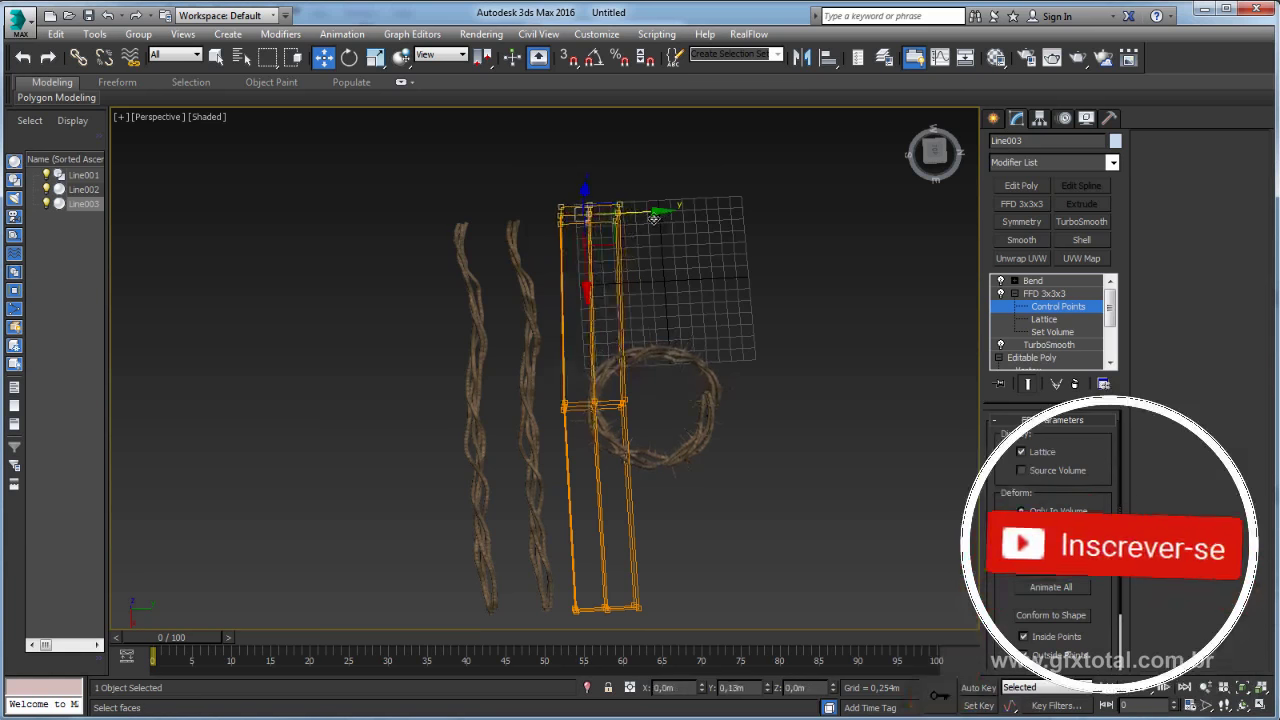
pyautogui.scroll(3, 759, 358)
pyautogui.moveTo(759, 358)
pyautogui.keyDown('alt'); pyautogui.mouseDown(button='middle')
pyautogui.moveTo(673, 377)
pyautogui.moveTo(566, 360)
pyautogui.moveTo(858, 571)
pyautogui.moveTo(846, 396)
pyautogui.mouseUp(button='middle'); pyautogui.keyUp('alt')
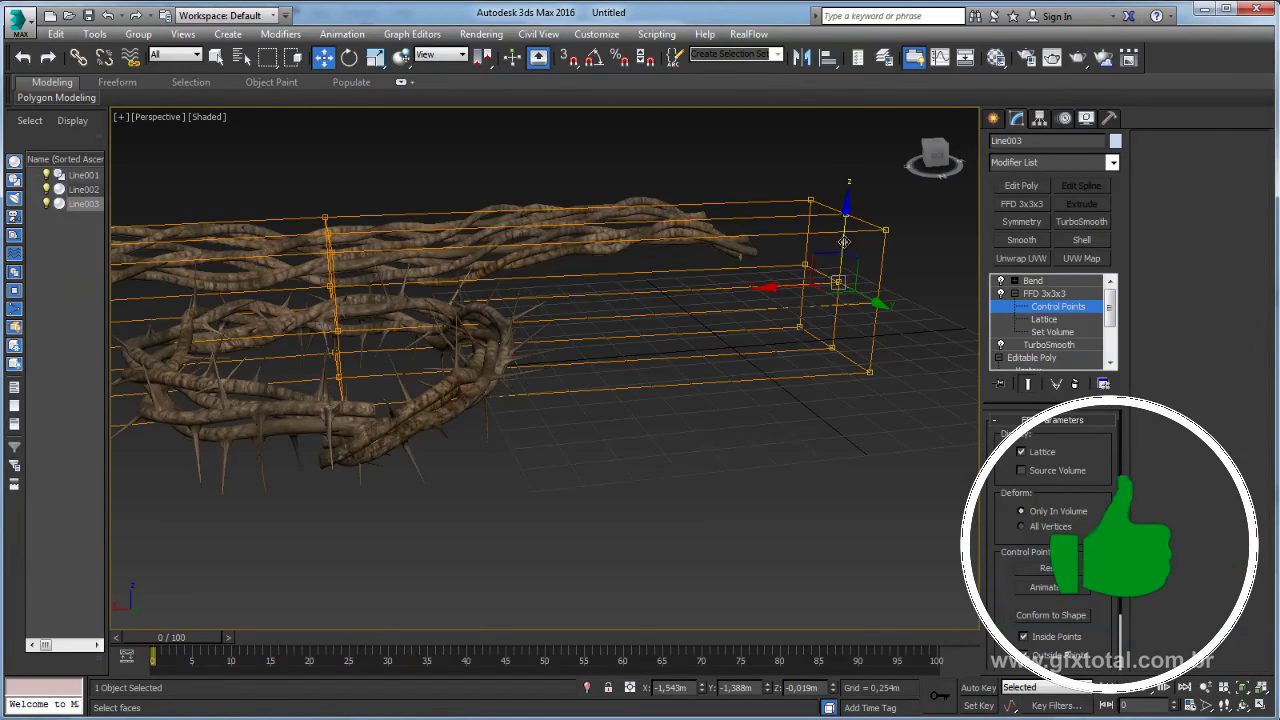
pyautogui.moveTo(844, 242); pyautogui.dragTo(855, 265)
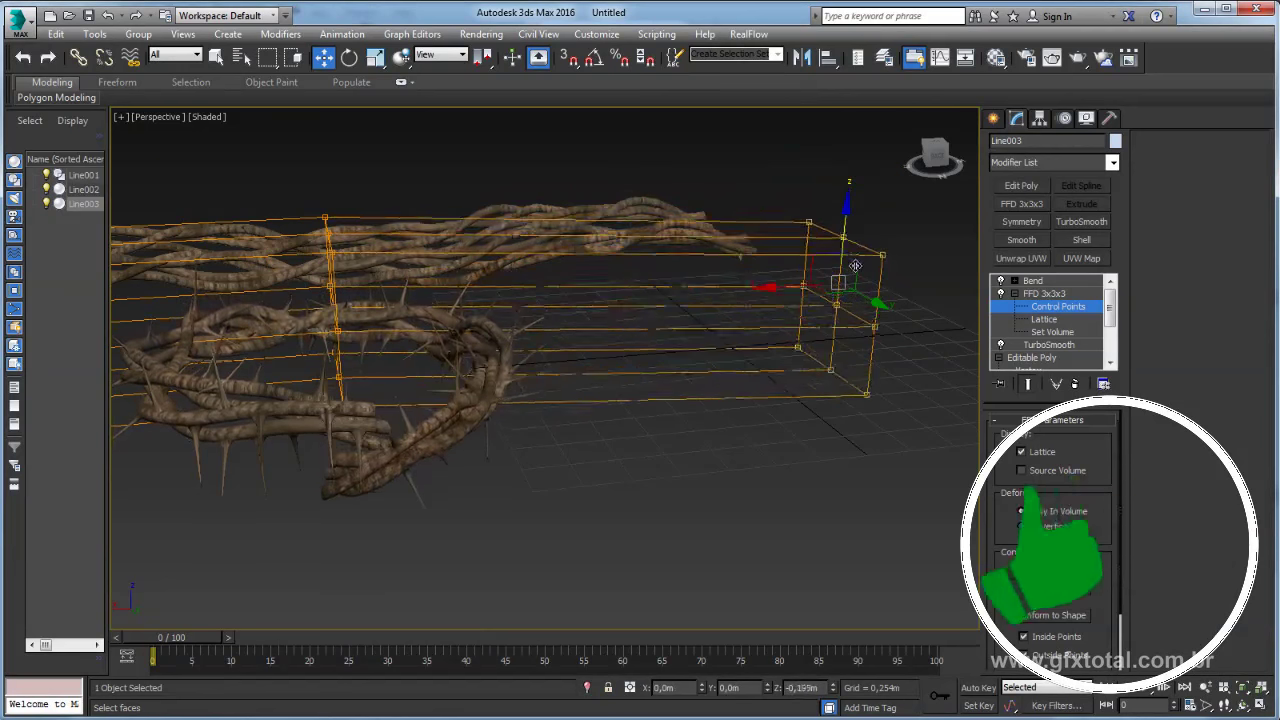
pyautogui.hotkey('ctrl', 'z')
pyautogui.moveTo(780, 292)
pyautogui.mouseDown()
pyautogui.moveTo(809, 297)
pyautogui.moveTo(768, 369)
pyautogui.mouseUp()
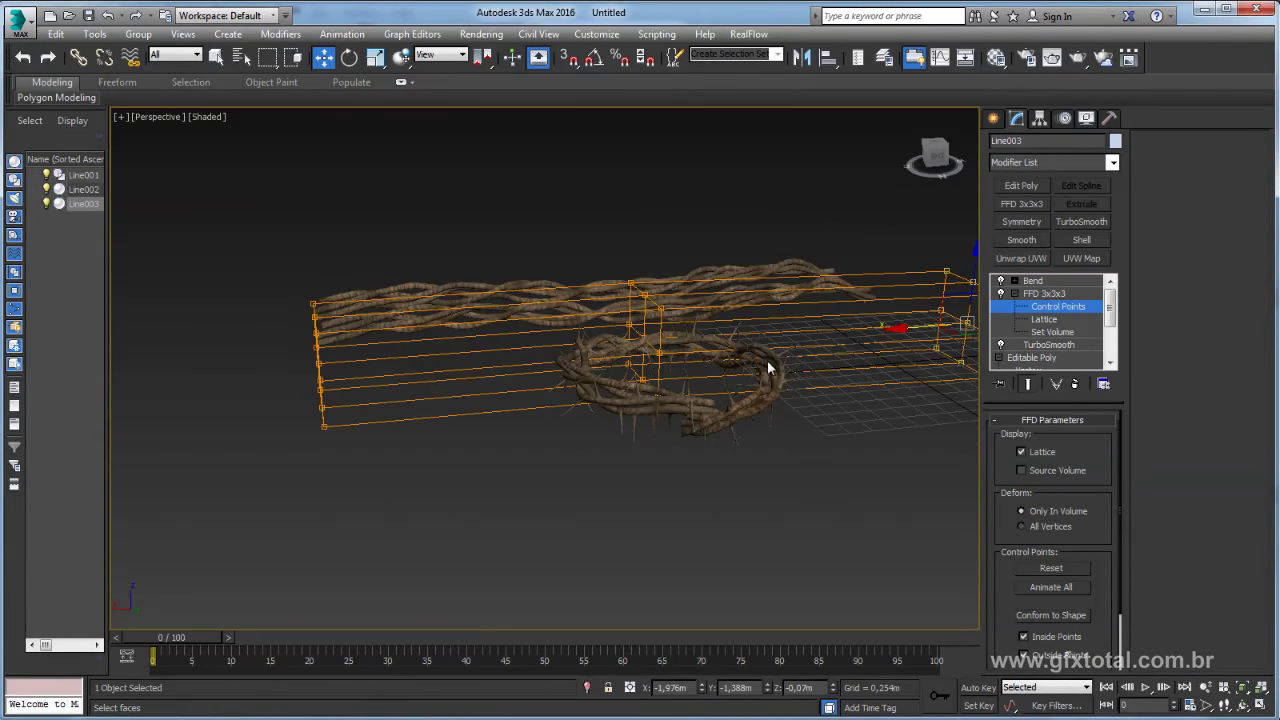
# Pull the left-edge lattice points outward and rotate them so the crown becomes irregular.
pyautogui.moveTo(425, 432); pyautogui.dragTo(265, 290)
pyautogui.moveTo(269, 377); pyautogui.dragTo(225, 380)
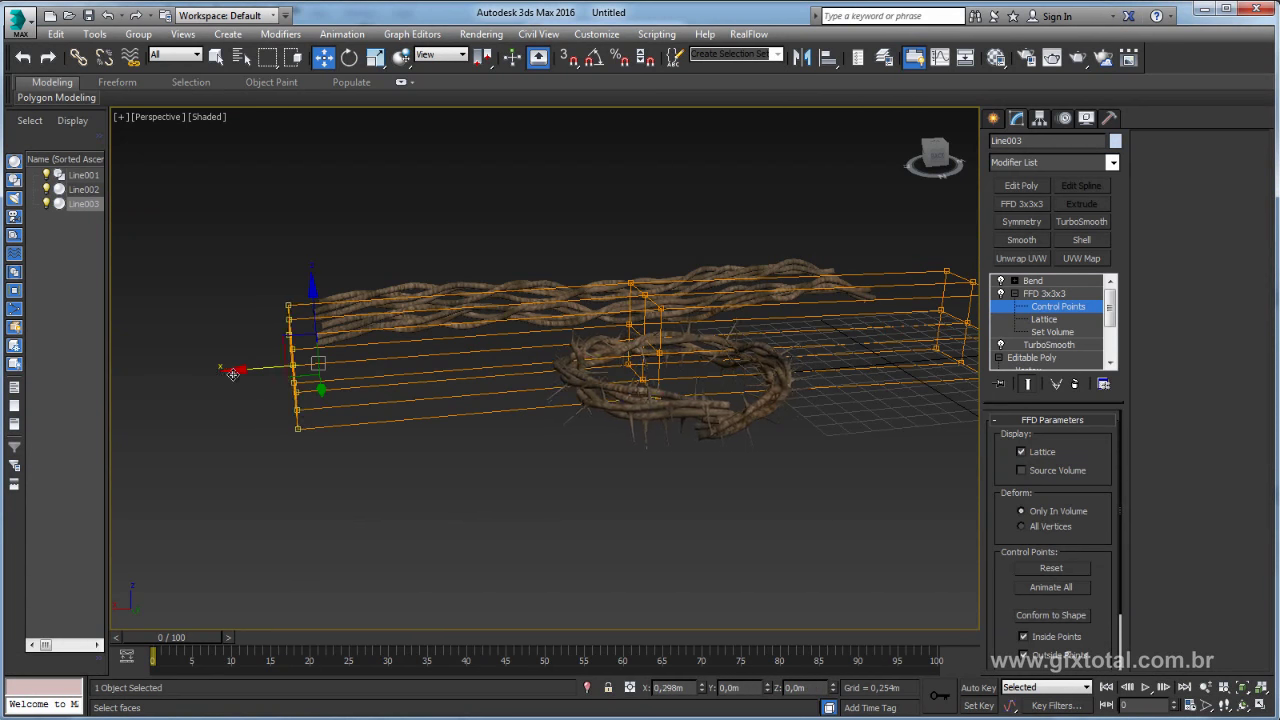
pyautogui.moveTo(225, 380)
pyautogui.keyDown('alt'); pyautogui.mouseDown(button='middle')
pyautogui.moveTo(766, 414)
pyautogui.moveTo(691, 320)
pyautogui.moveTo(567, 357)
pyautogui.moveTo(588, 390)
pyautogui.moveTo(619, 385)
pyautogui.mouseUp(button='middle'); pyautogui.keyUp('alt')
pyautogui.scroll(-5, 619, 385)
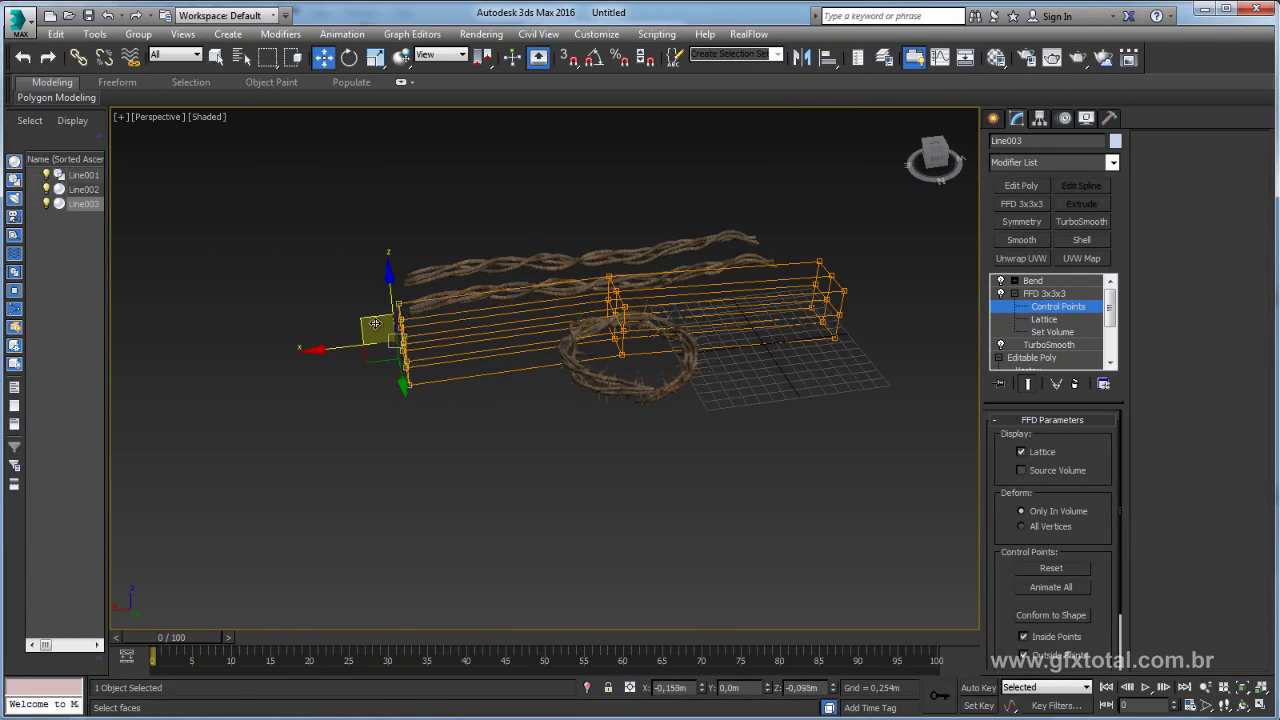
pyautogui.moveTo(373, 328); pyautogui.dragTo(395, 340)
pyautogui.moveTo(395, 340)
pyautogui.keyDown('alt'); pyautogui.mouseDown(button='middle')
pyautogui.moveTo(443, 400)
pyautogui.moveTo(730, 340)
pyautogui.moveTo(602, 343)
pyautogui.mouseUp(button='middle'); pyautogui.keyUp('alt')
pyautogui.scroll(2, 602, 343)
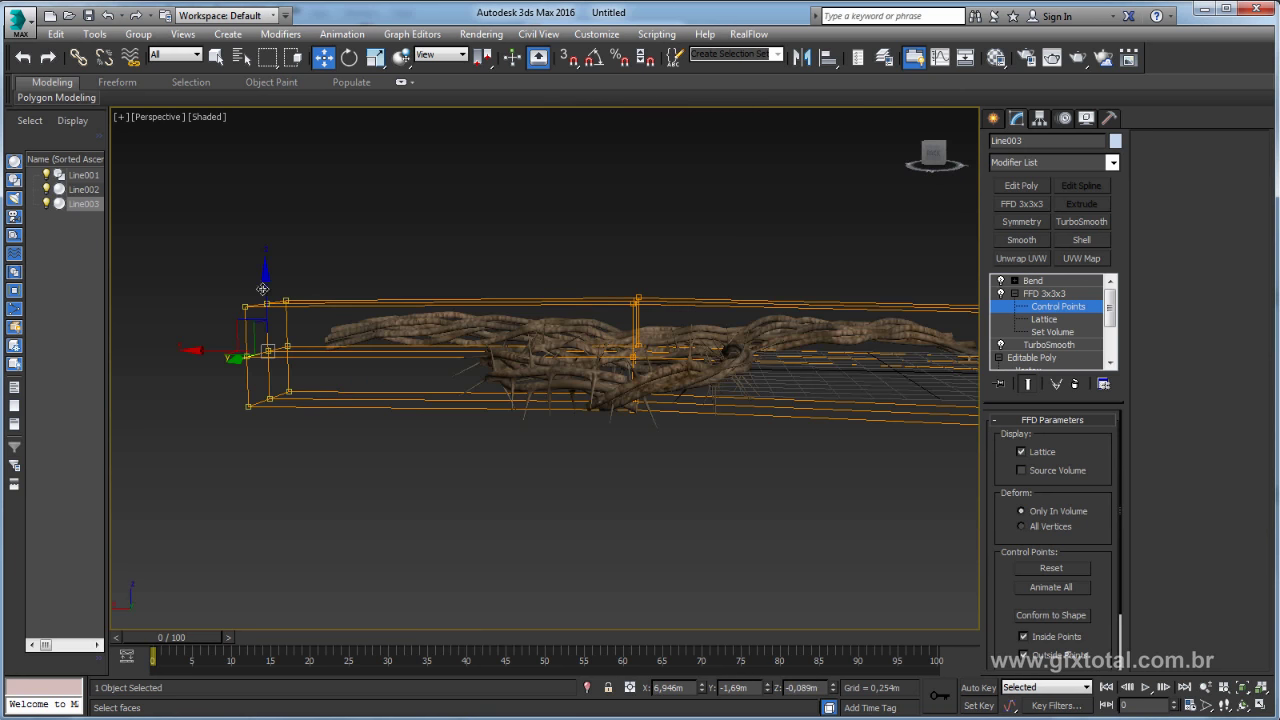
pyautogui.press('e')
pyautogui.moveTo(640, 392)
pyautogui.keyDown('alt'); pyautogui.mouseDown(button='middle')
pyautogui.moveTo(674, 423)
pyautogui.moveTo(686, 387)
pyautogui.moveTo(700, 463)
pyautogui.moveTo(680, 380)
pyautogui.moveTo(697, 351)
pyautogui.moveTo(633, 296)
pyautogui.moveTo(660, 330)
pyautogui.mouseUp(button='middle'); pyautogui.keyUp('alt')
pyautogui.scroll(-4, 697, 351)
pyautogui.click(1043, 294)
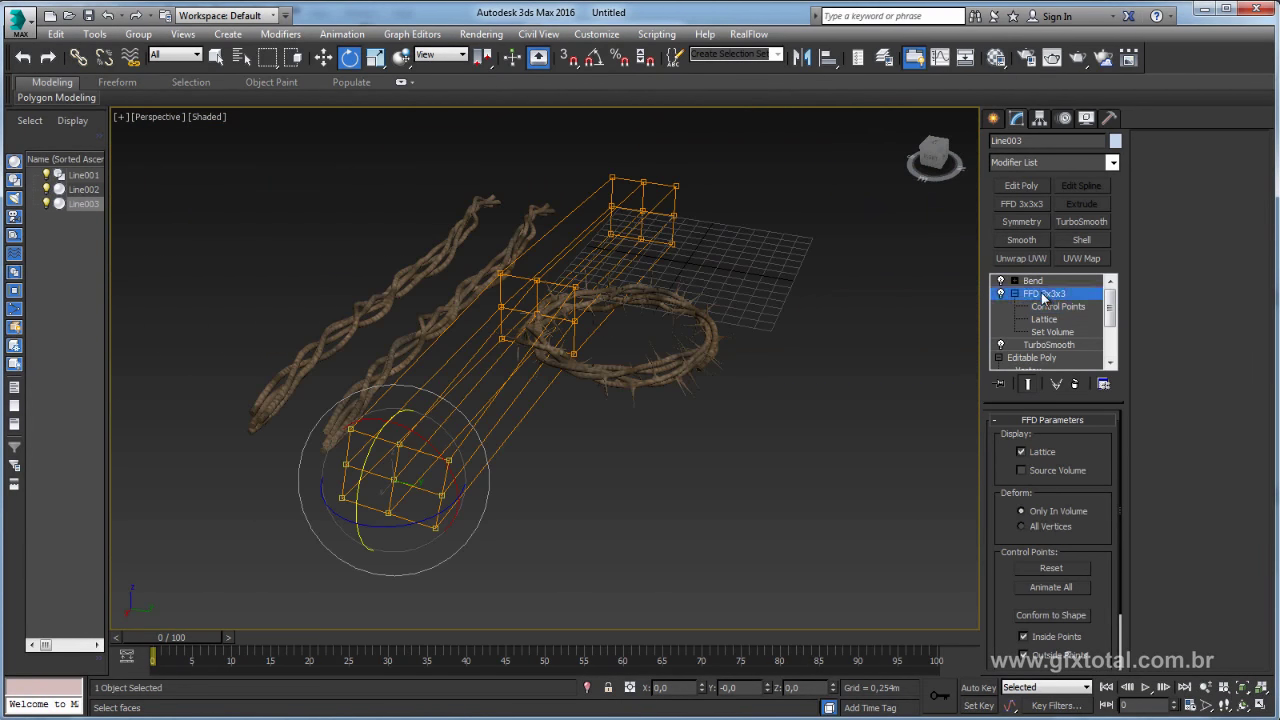
# Collapse the FFD and base mesh stack entries back to the Bend, then select between the crown and vines.
pyautogui.click(1014, 293)
pyautogui.click(1033, 280)
pyautogui.click(999, 319)
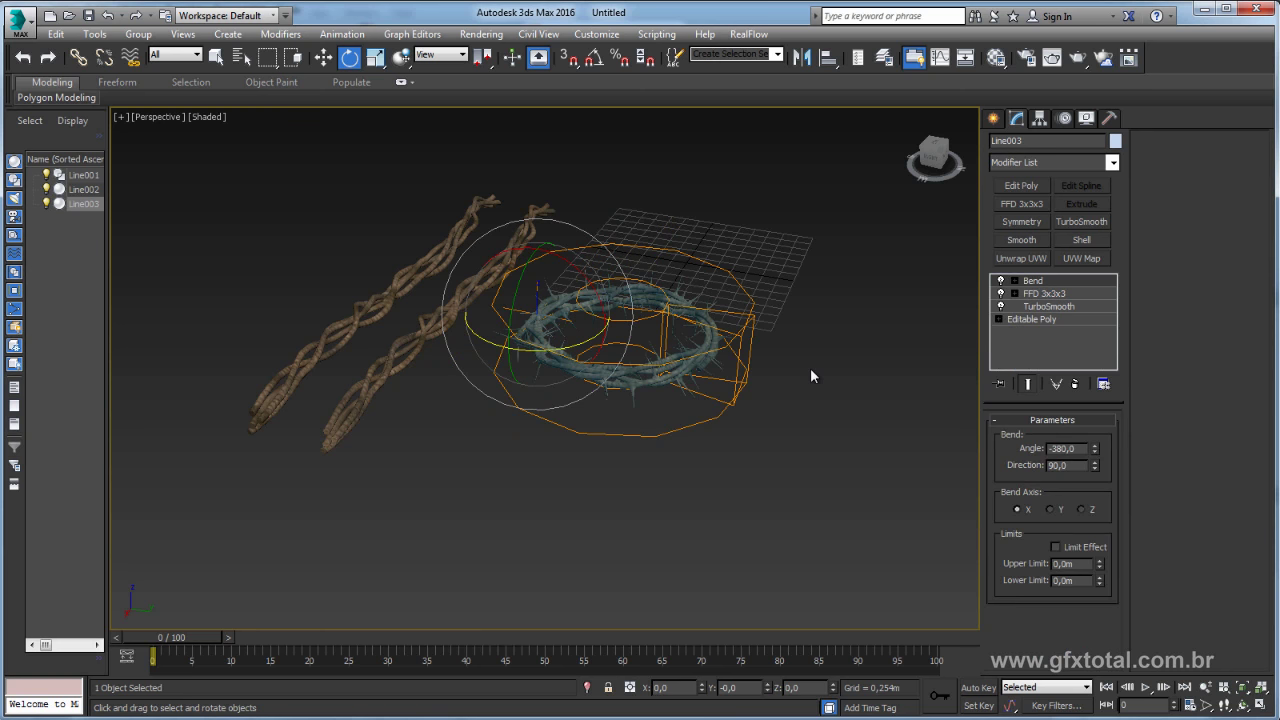
pyautogui.click(811, 370)
pyautogui.click(393, 268)
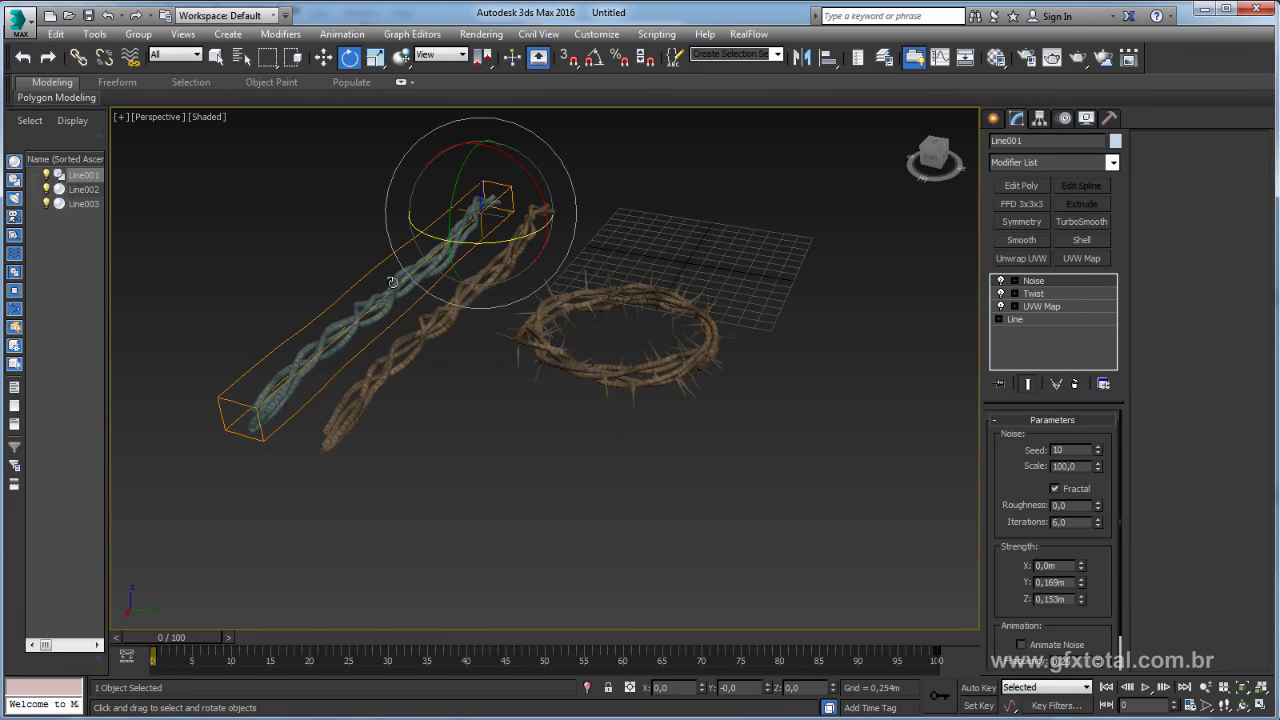
pyautogui.click(432, 333)
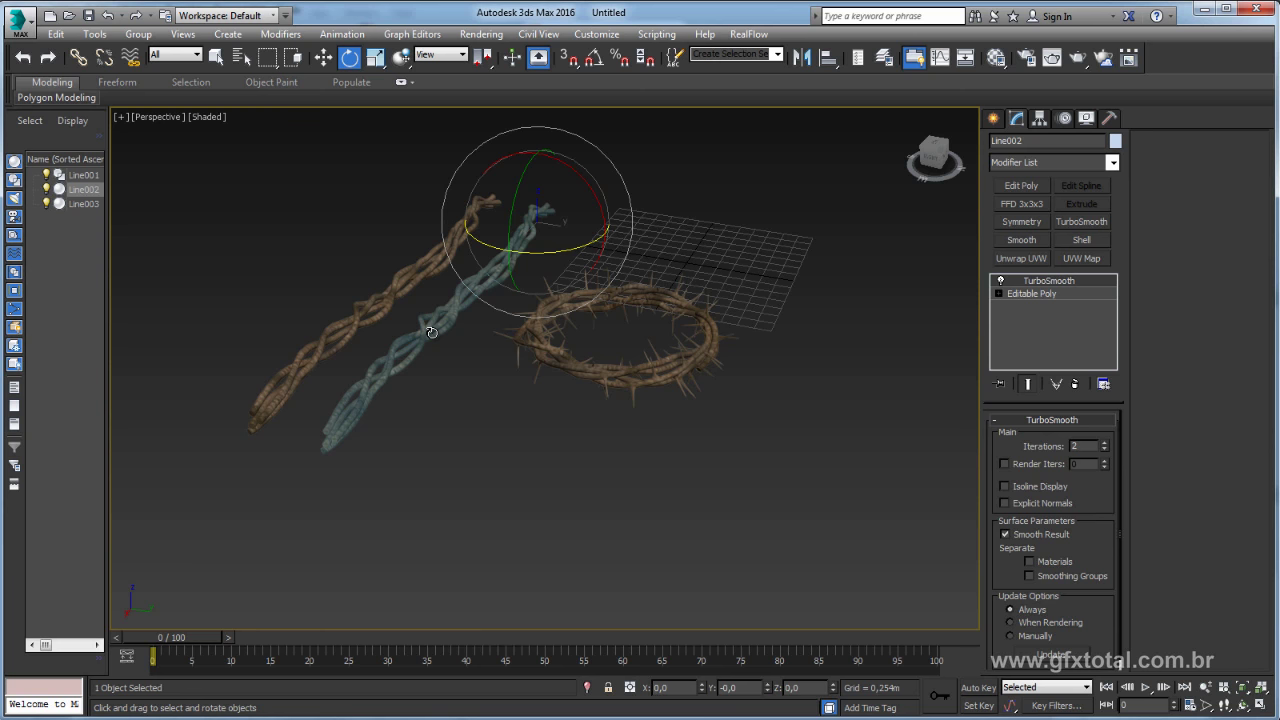
pyautogui.scroll(2, 606, 366)
pyautogui.scroll(3, 517, 360)
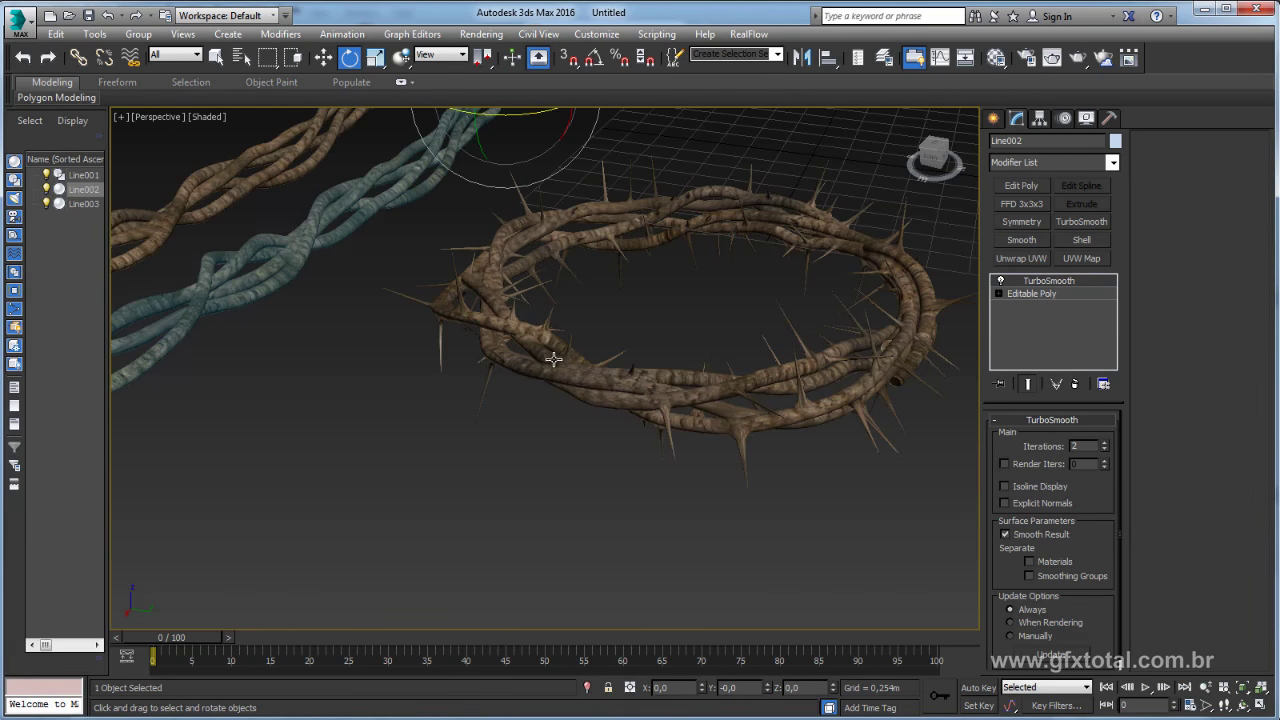
pyautogui.click(554, 358)
pyautogui.scroll(-5, 713, 320)
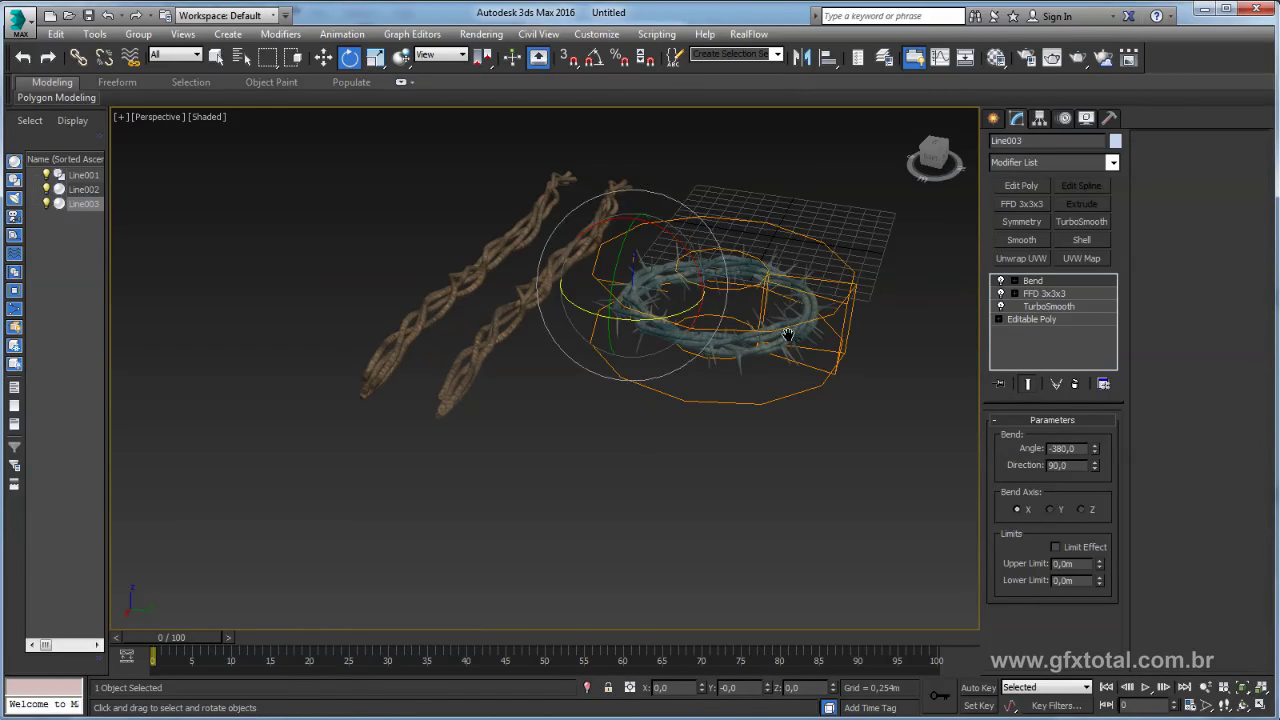
pyautogui.moveTo(788, 334); pyautogui.dragTo(712, 398, button='middle')
# Move both twisted vines, Line001 and Line002, up-left away from the crown of thorns.
pyautogui.click(341, 395)
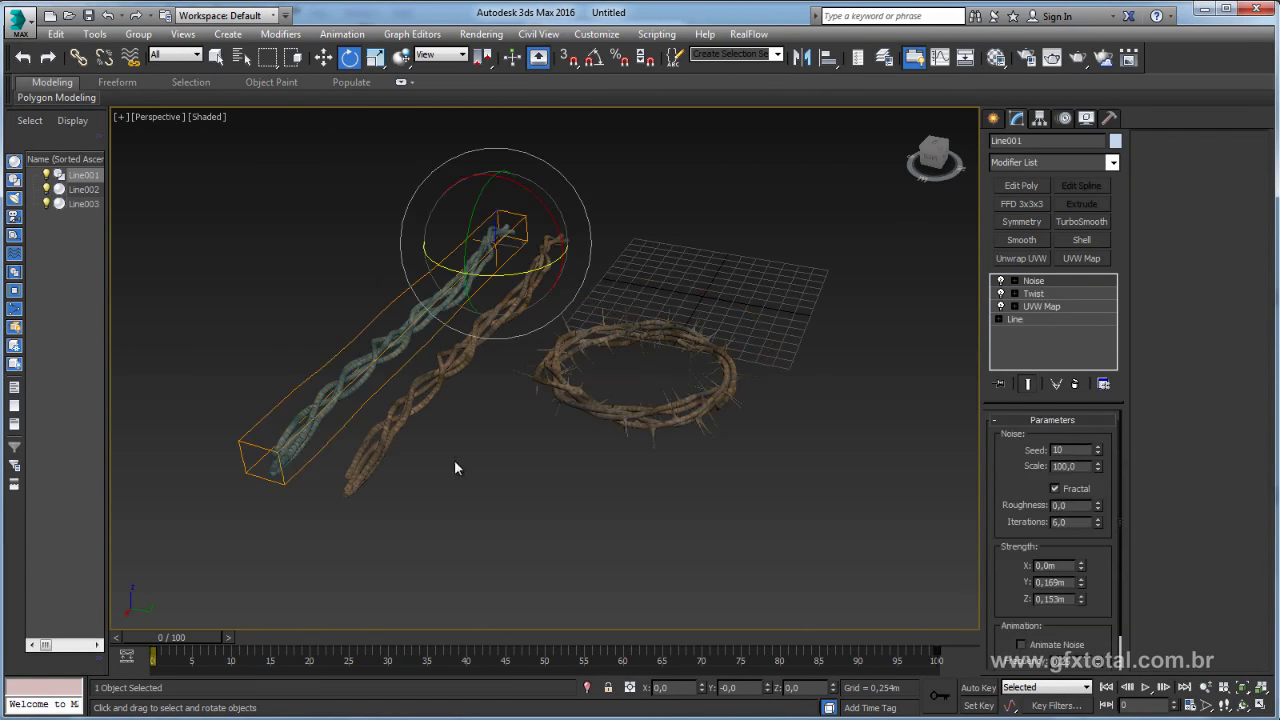
pyautogui.moveTo(402, 486); pyautogui.dragTo(407, 489)
pyautogui.press('w')
pyautogui.moveTo(428, 322); pyautogui.dragTo(130, 255)
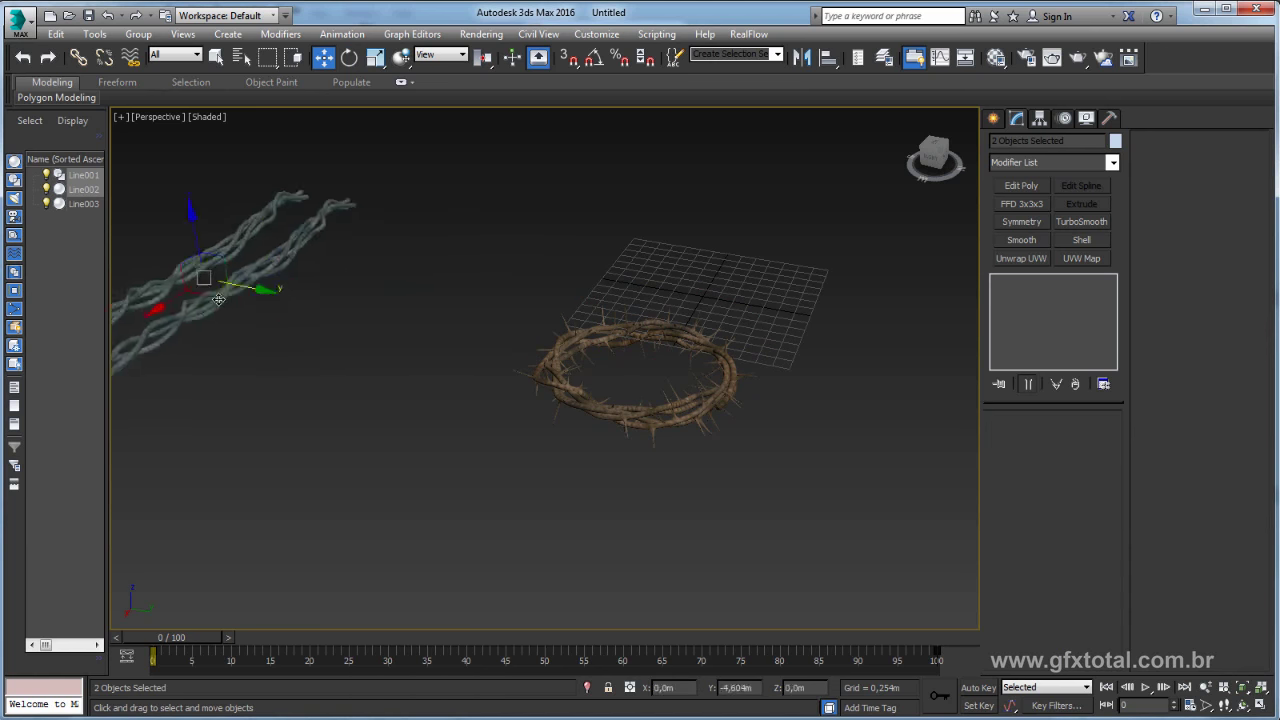
pyautogui.click(588, 317)
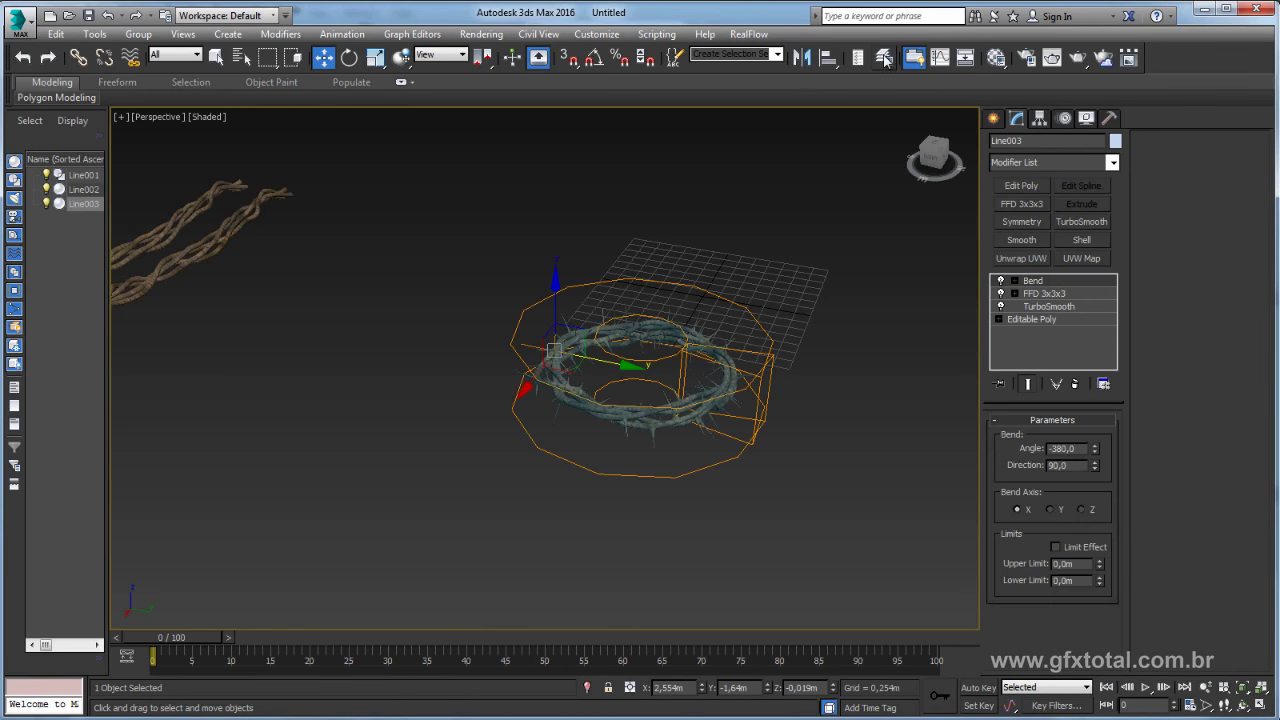
# Browse the Material Editor up to the crown's multi/sub-object Material #25 and its sub-materials.
pyautogui.click(996, 57)
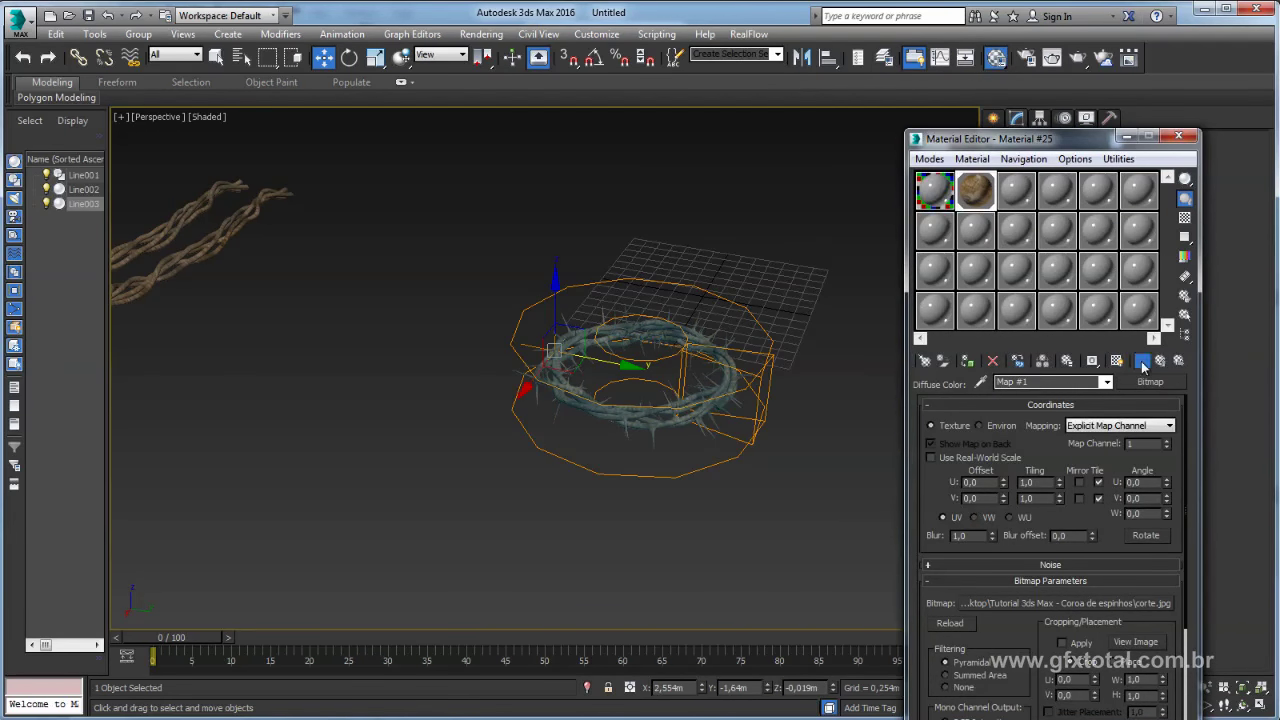
pyautogui.click(1160, 360)
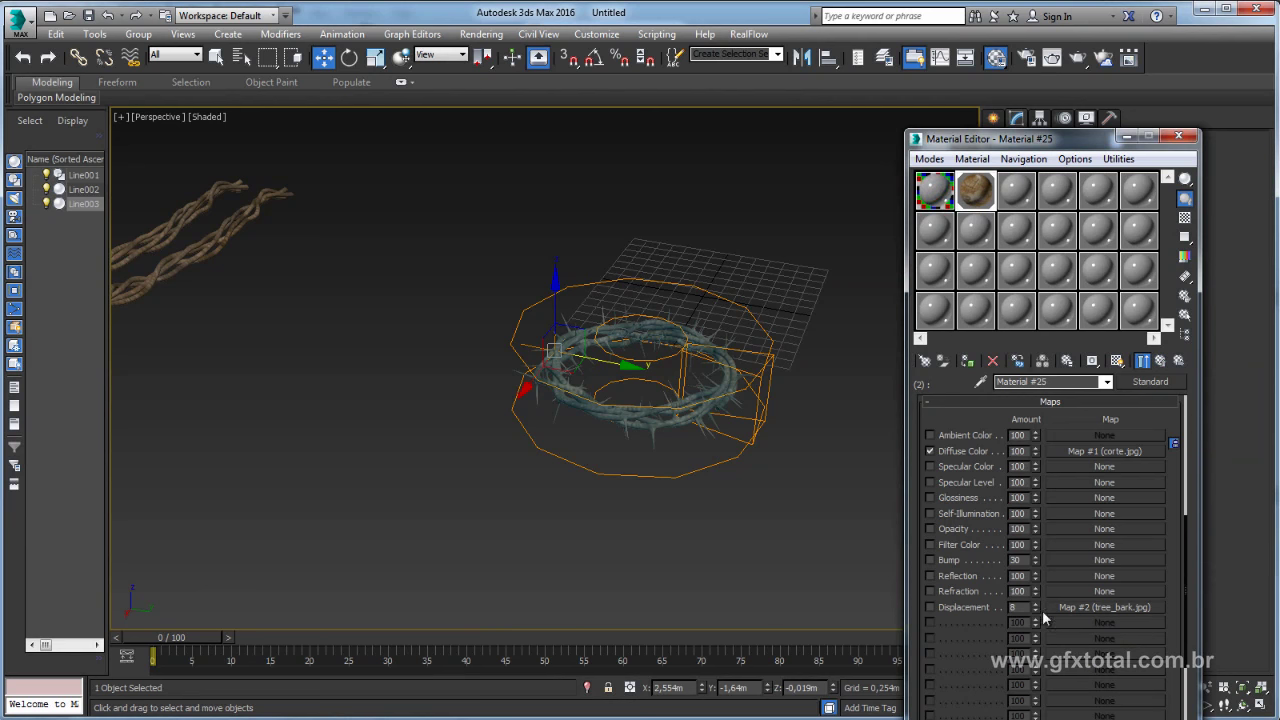
pyautogui.click(1150, 381)
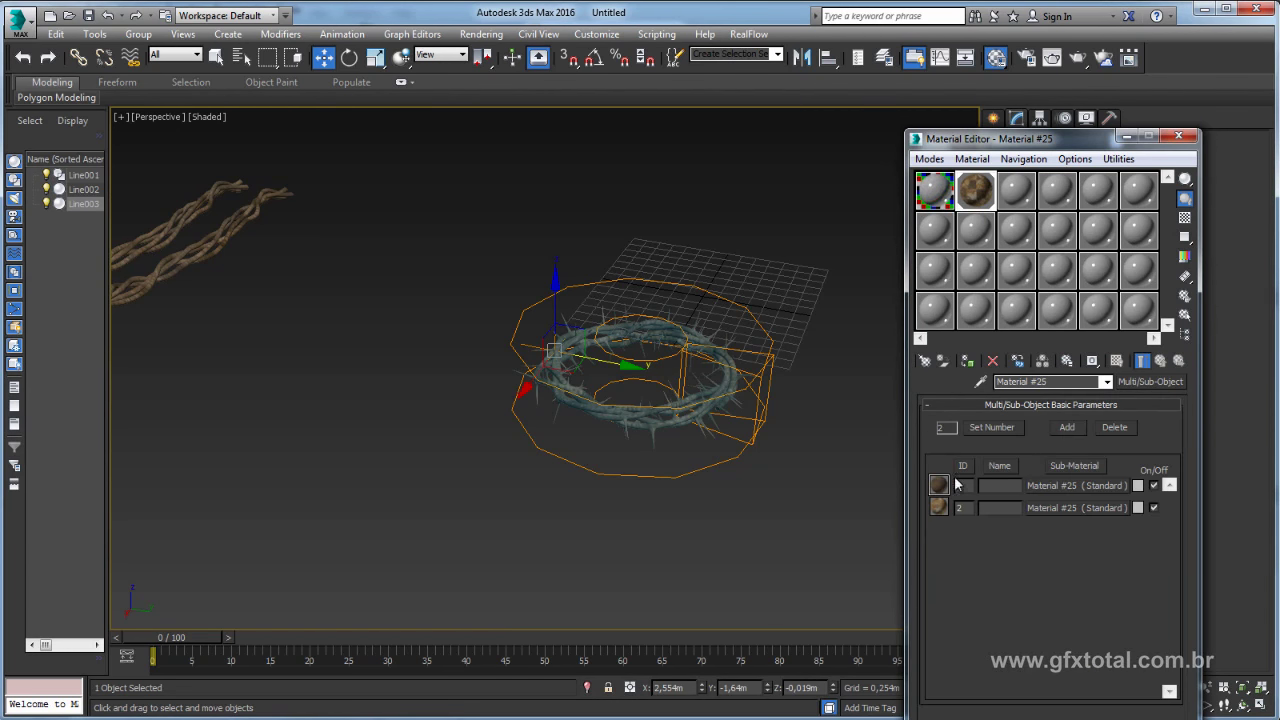
pyautogui.click(1052, 488)
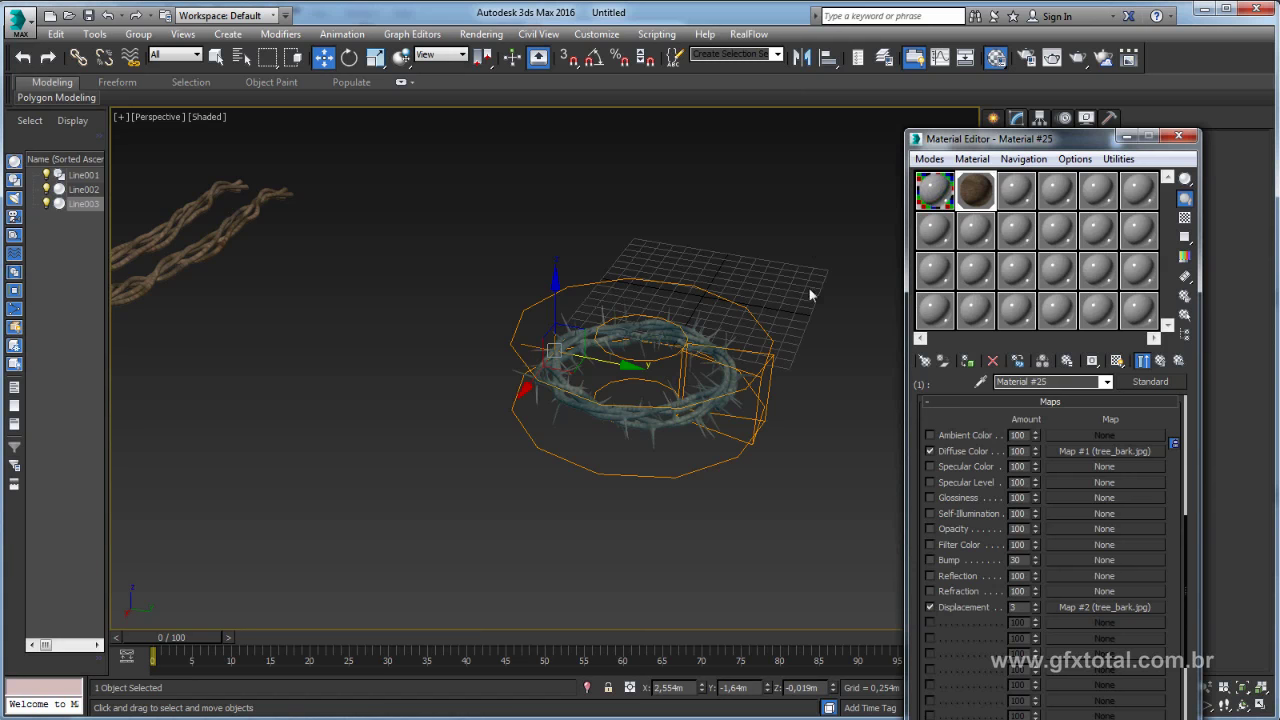
pyautogui.click(1161, 363)
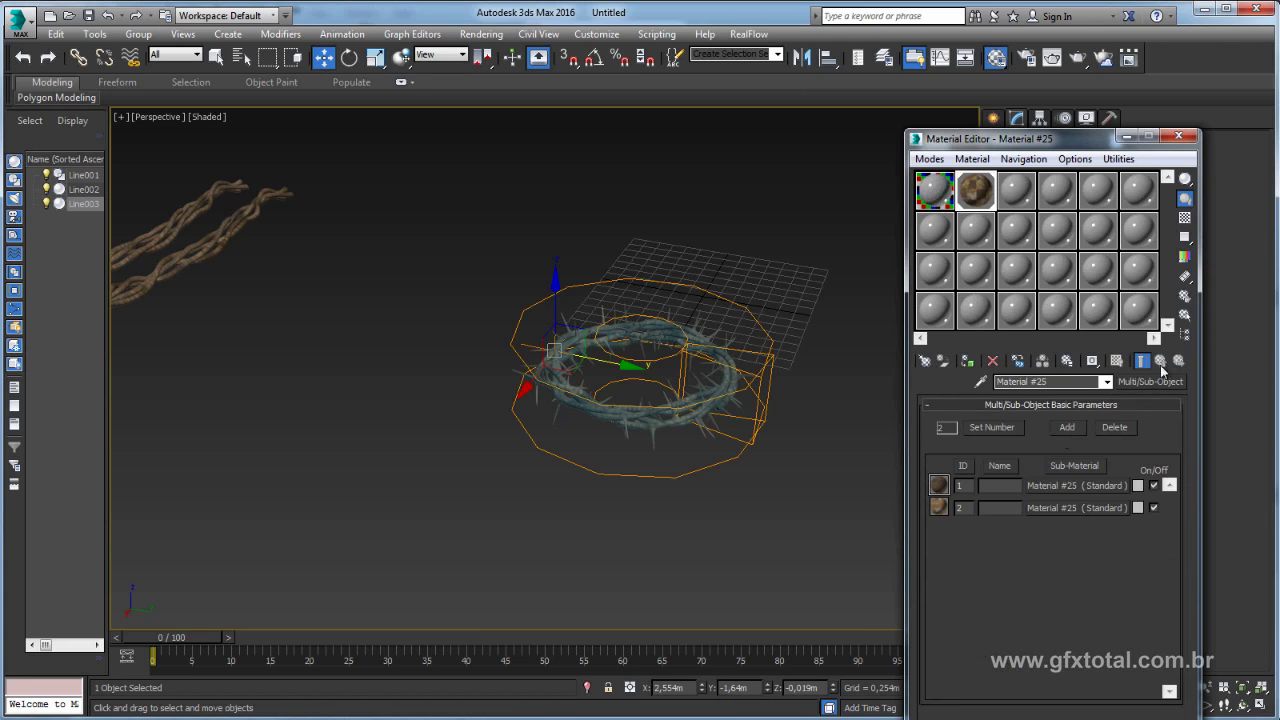
# Instance sub-material 2's corte.jpg diffuse map into its Displacement slot and close the editor.
pyautogui.moveTo(940, 507); pyautogui.dragTo(663, 380)
pyautogui.click(1061, 506)
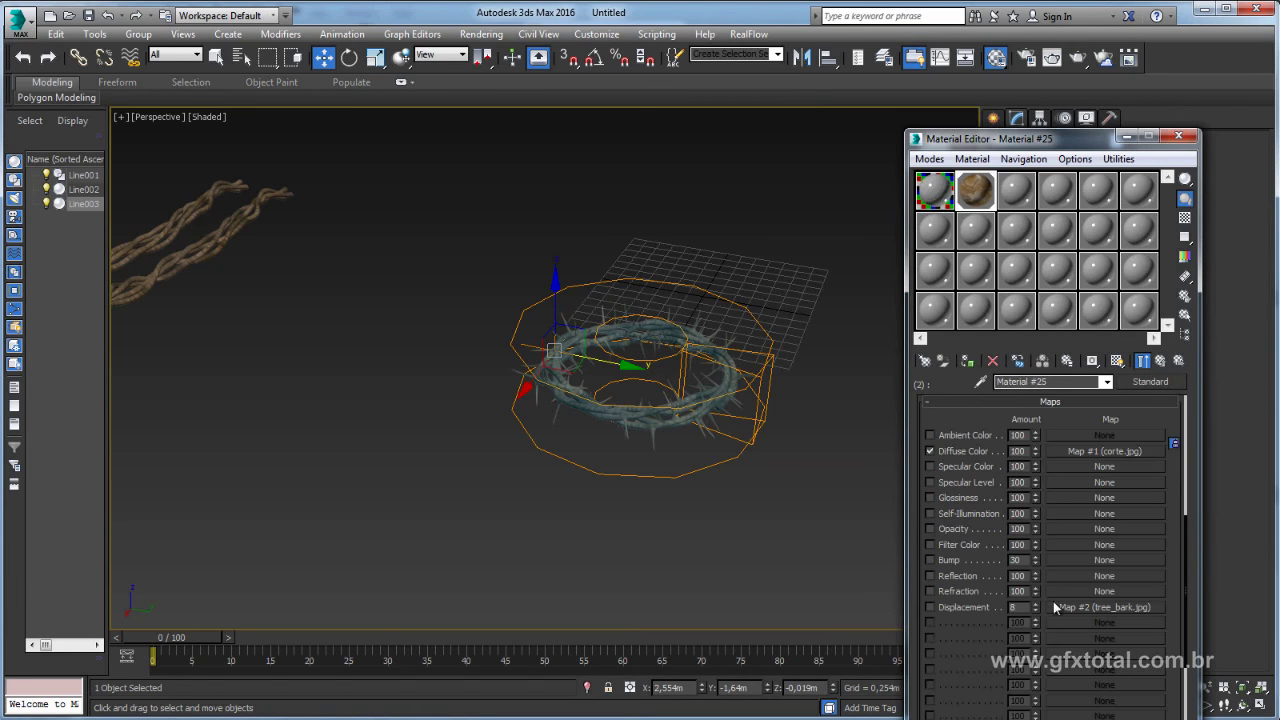
pyautogui.moveTo(1095, 452); pyautogui.dragTo(1104, 612)
pyautogui.press('Return')
pyautogui.click(1129, 139)
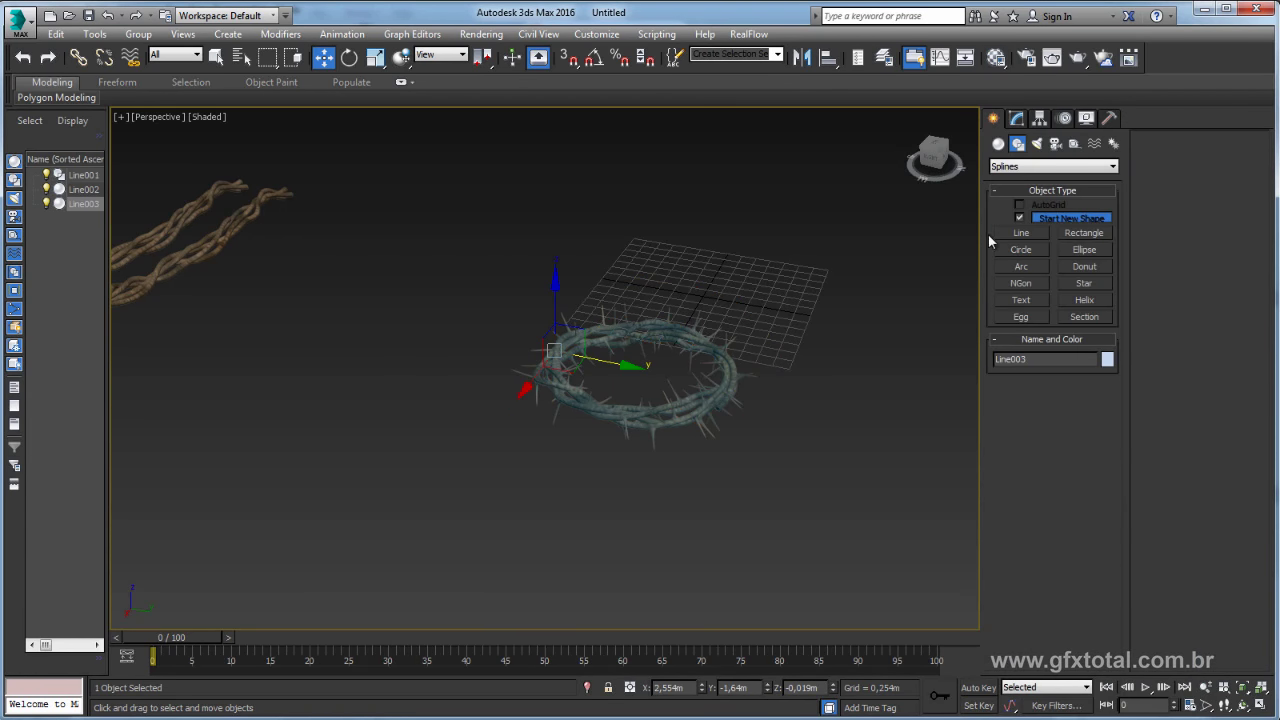
# Draw a Plane primitive and scale it up to about three times its size.
pyautogui.click(998, 145)
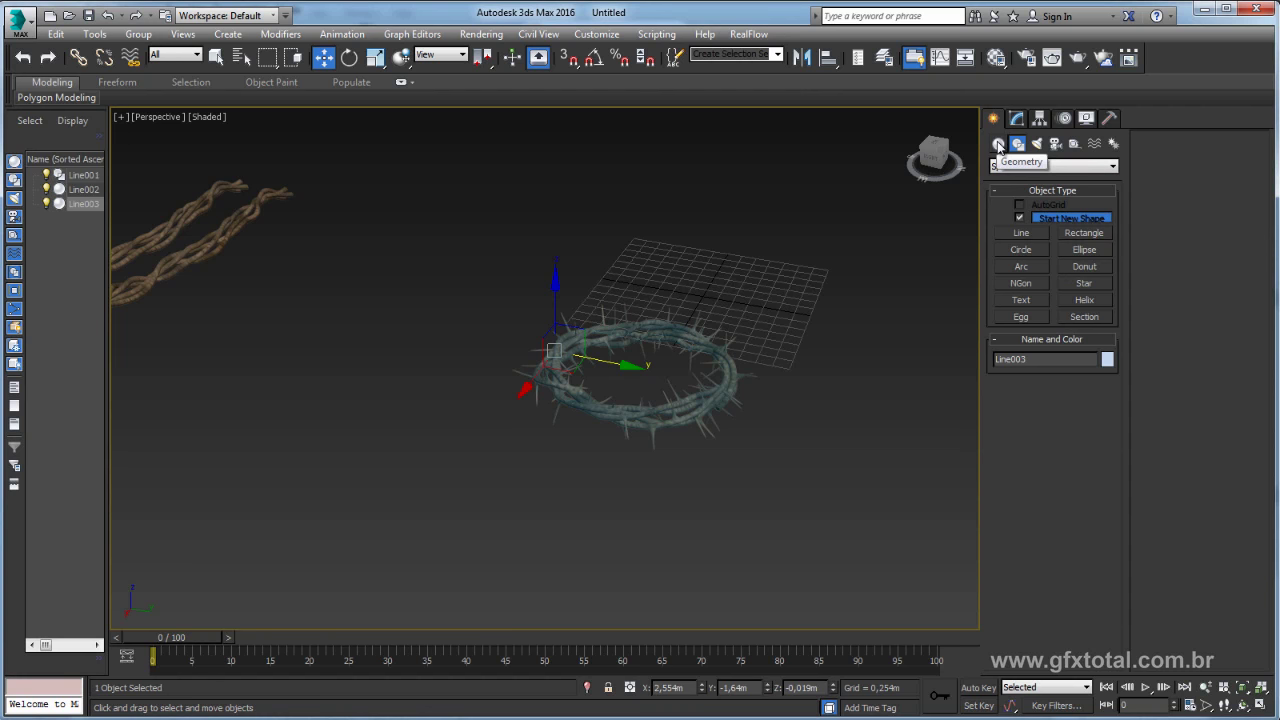
pyautogui.click(1083, 287)
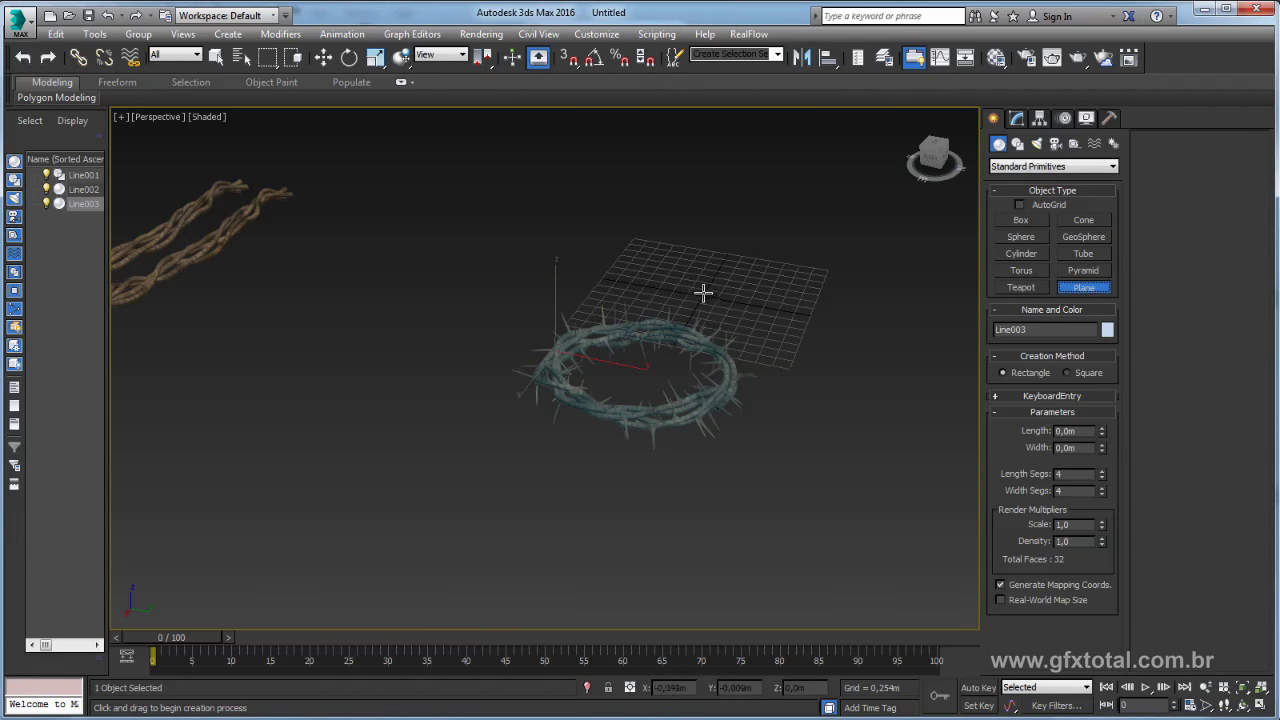
pyautogui.moveTo(703, 288); pyautogui.dragTo(820, 410)
pyautogui.press('w')
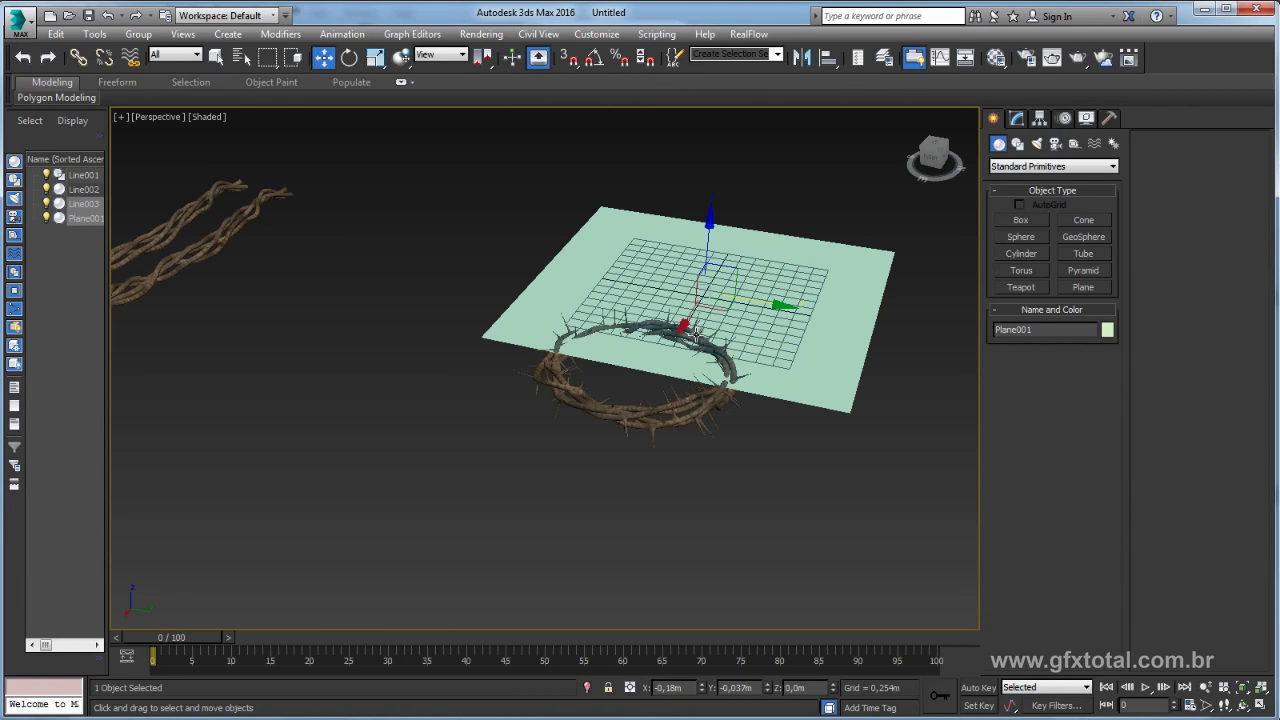
pyautogui.click(694, 339)
pyautogui.click(720, 270)
pyautogui.press('e')
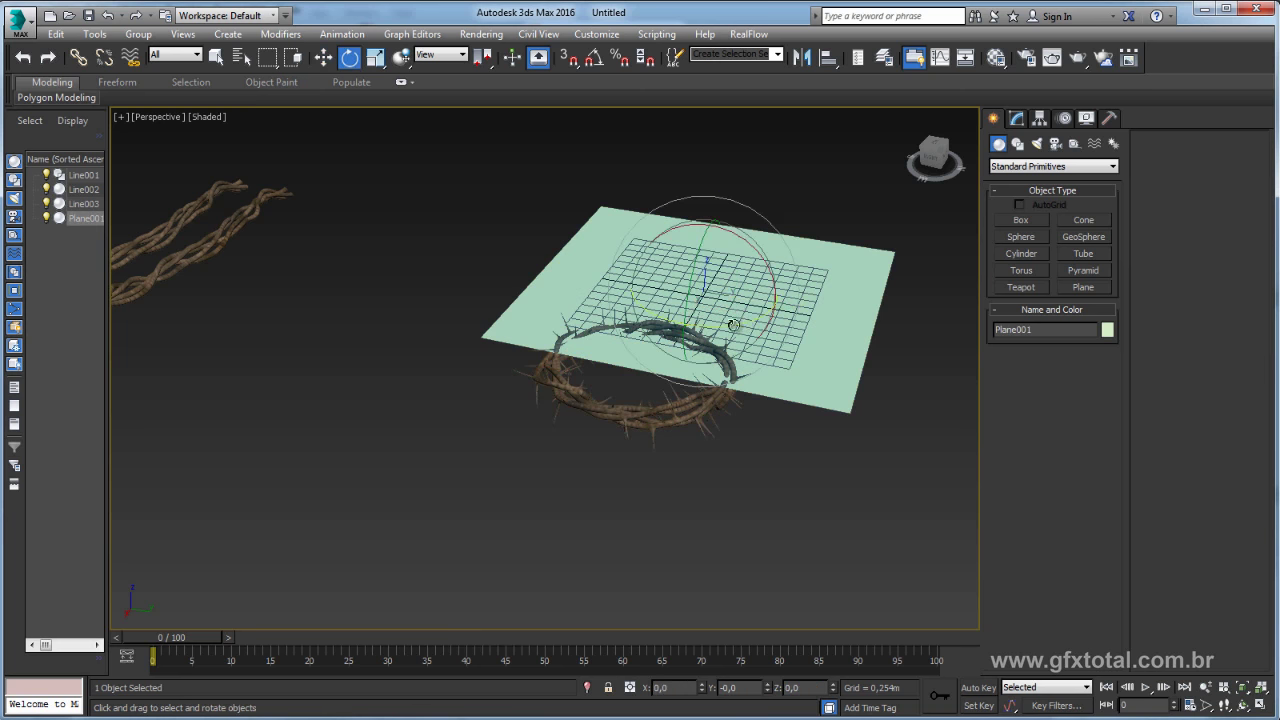
pyautogui.press('r')
pyautogui.moveTo(708, 300); pyautogui.dragTo(693, 322)
# Move the crown of thorns up onto the plane, then select the ground plane.
pyautogui.click(693, 322)
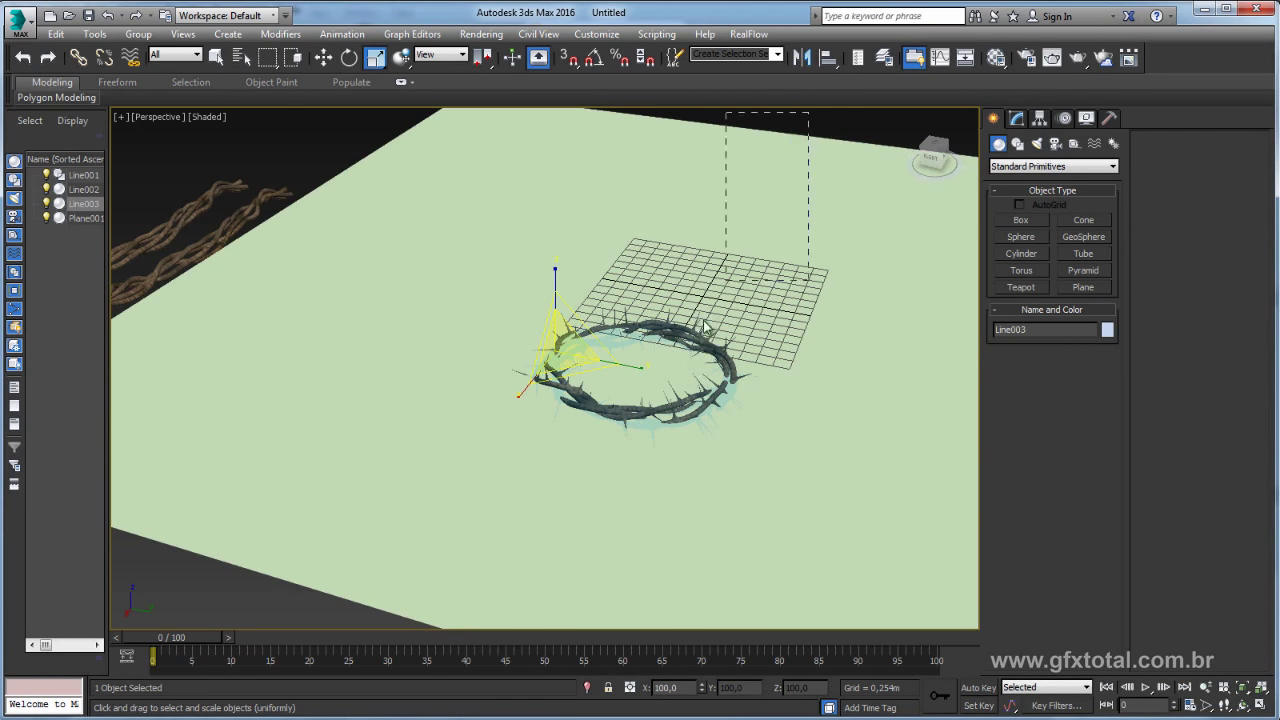
pyautogui.press('w')
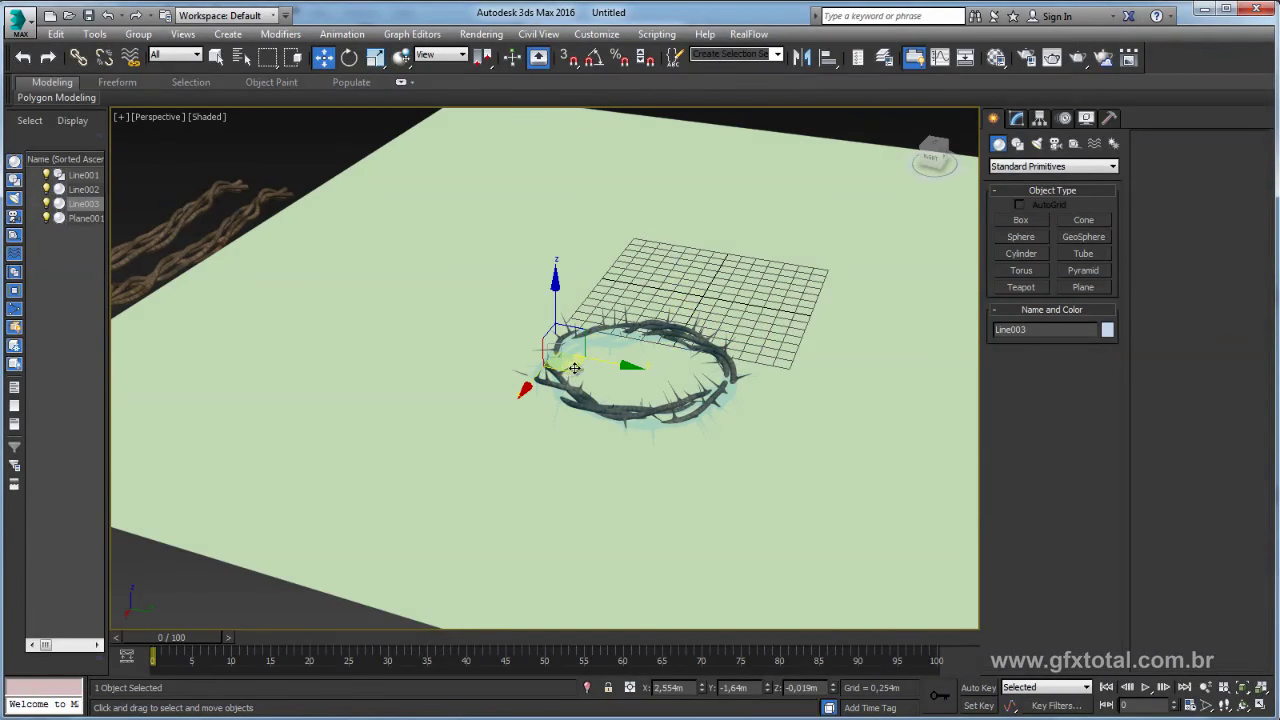
pyautogui.moveTo(575, 368); pyautogui.dragTo(645, 290)
pyautogui.keyDown('alt'); pyautogui.moveTo(645, 290); pyautogui.dragTo(575, 282, button='middle'); pyautogui.keyUp('alt')
pyautogui.scroll(2, 566, 267)
pyautogui.scroll(1, 566, 267)
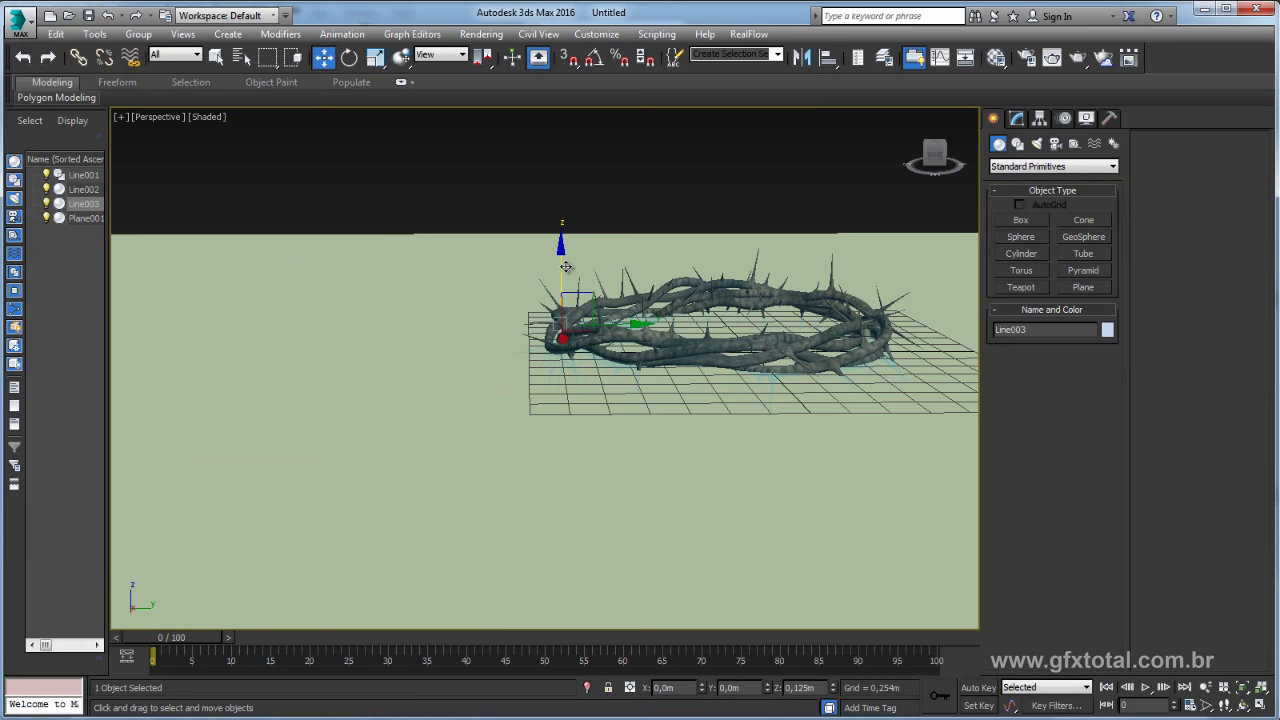
pyautogui.keyDown('alt'); pyautogui.moveTo(571, 263); pyautogui.dragTo(620, 341, button='middle'); pyautogui.keyUp('alt')
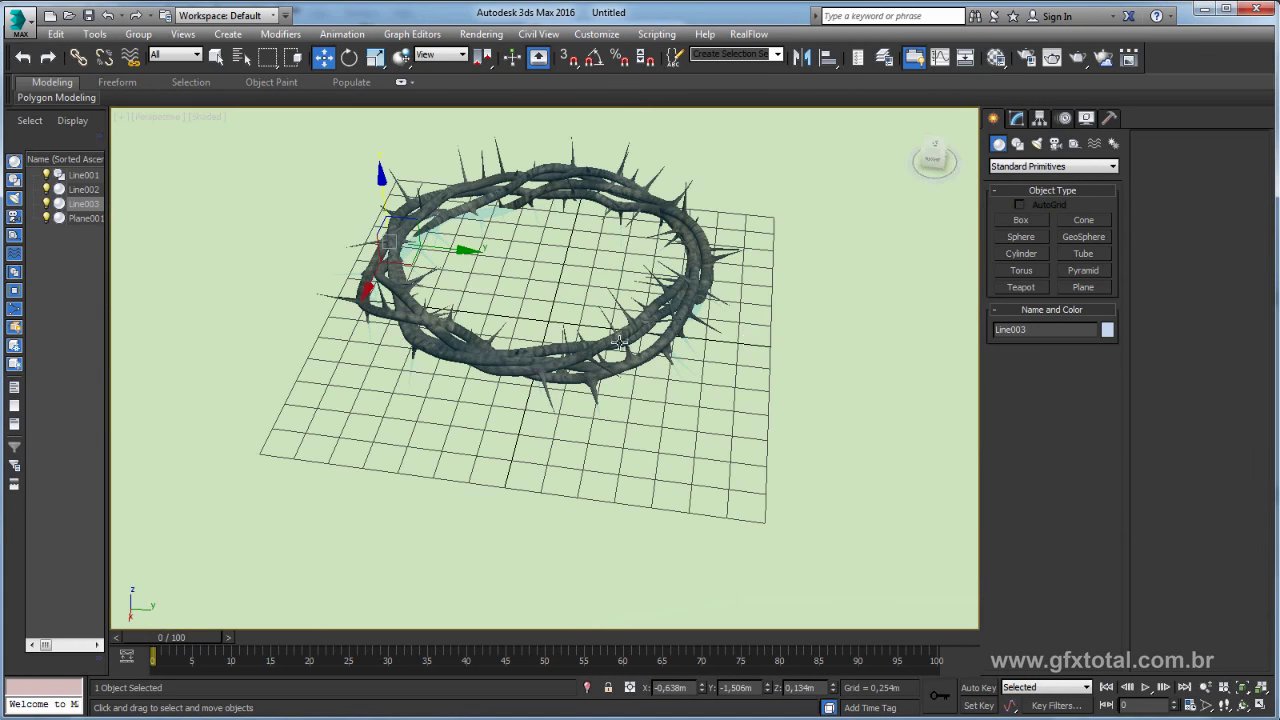
pyautogui.click(776, 339)
pyautogui.scroll(-2, 777, 337)
pyautogui.scroll(-1, 785, 315)
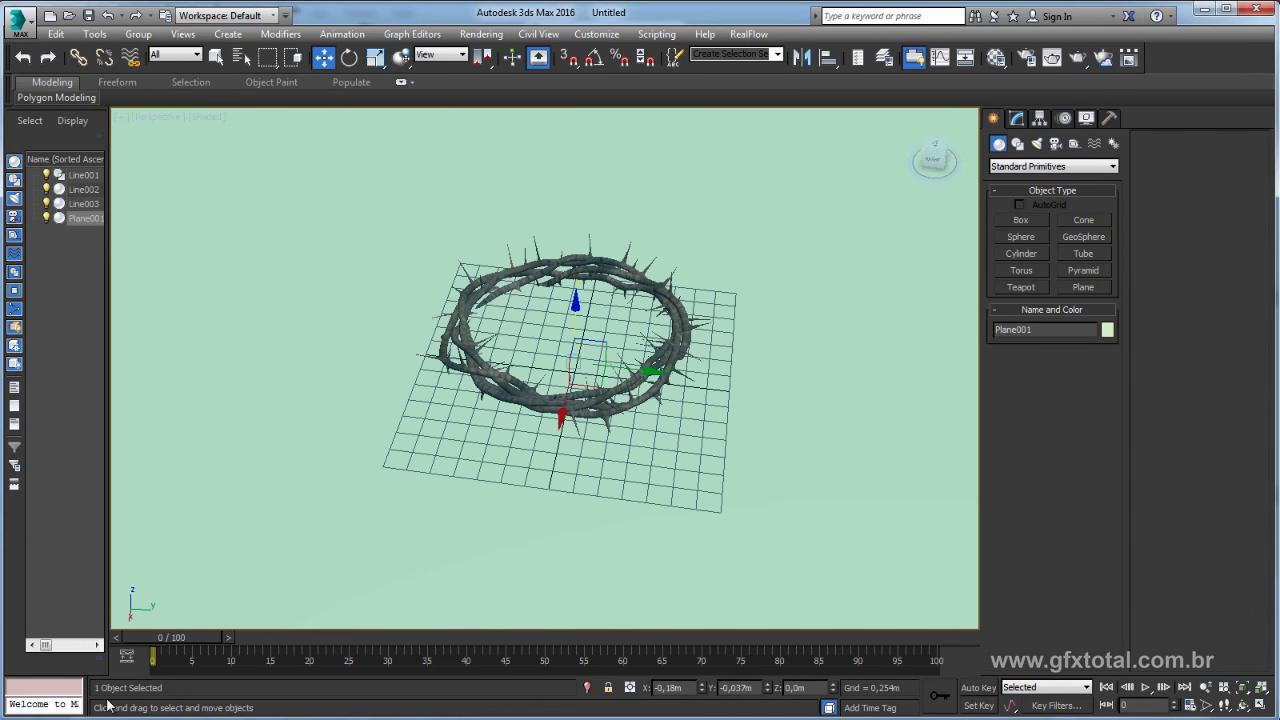
# Drag flat_sand_texture.jpg from the Explorer texture folder onto Plane001 in the viewport.
pyautogui.press('m')
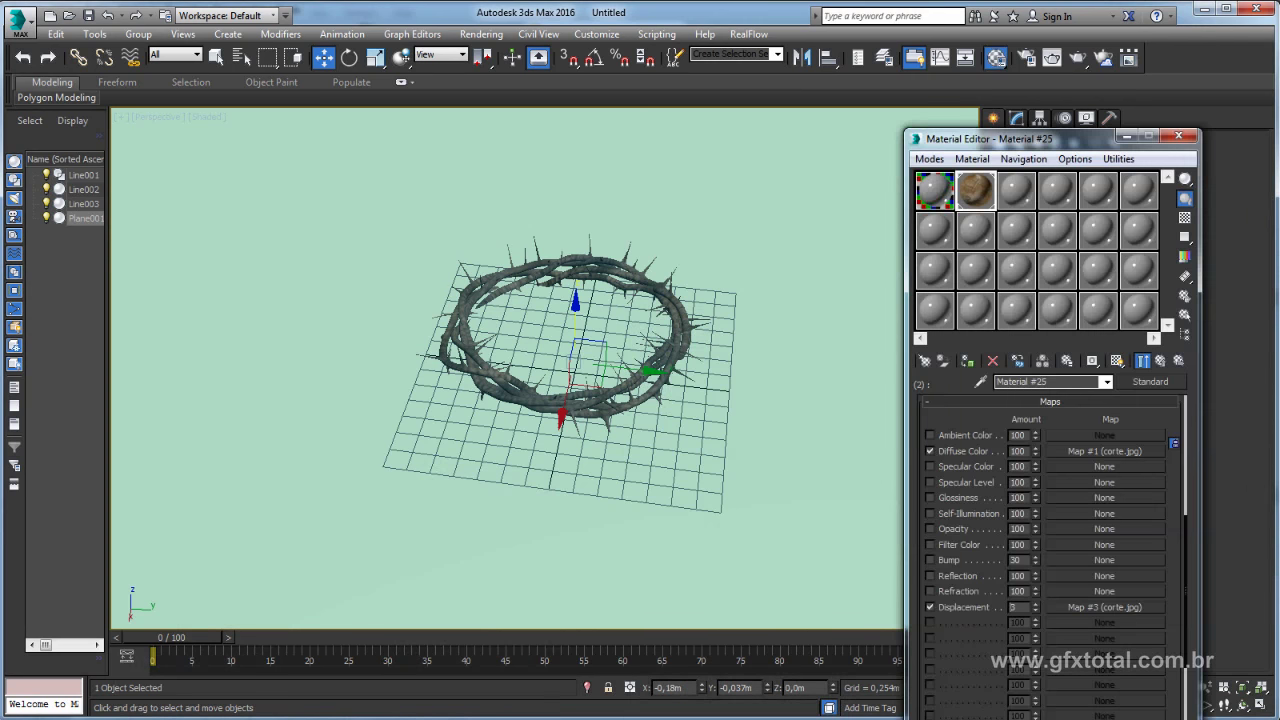
pyautogui.click(1178, 136)
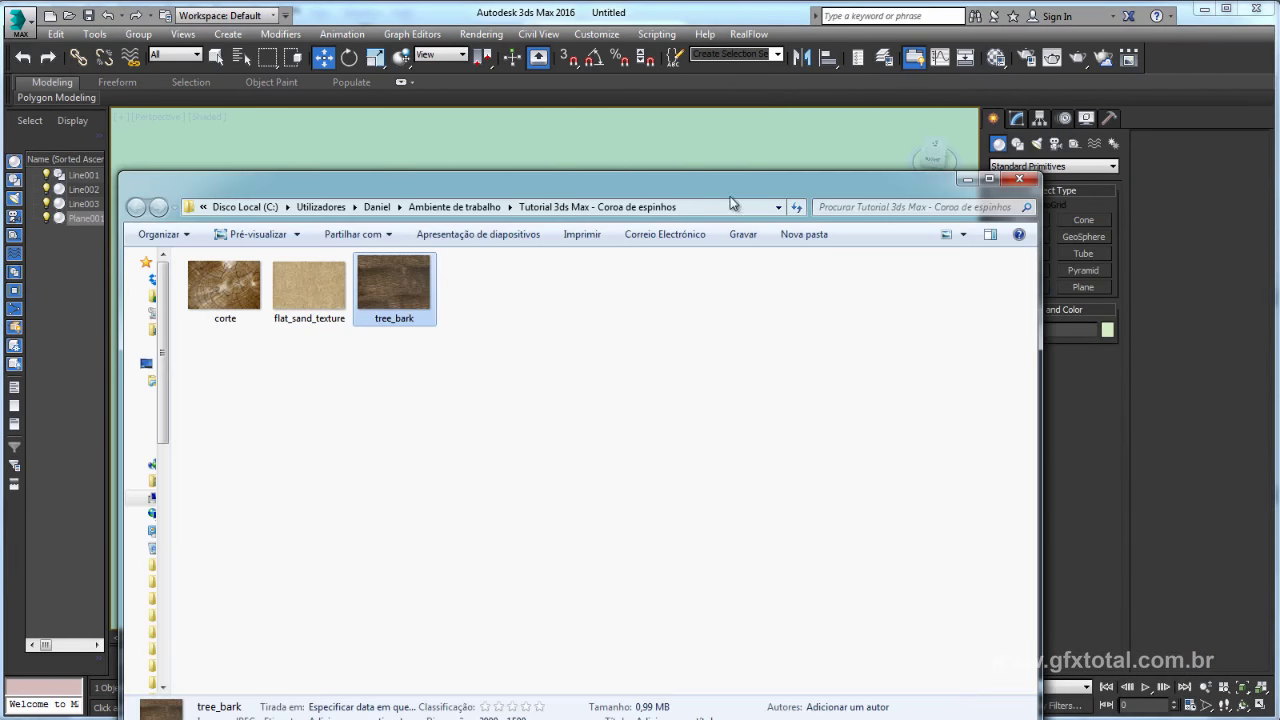
pyautogui.moveTo(584, 186); pyautogui.dragTo(1279, 196)
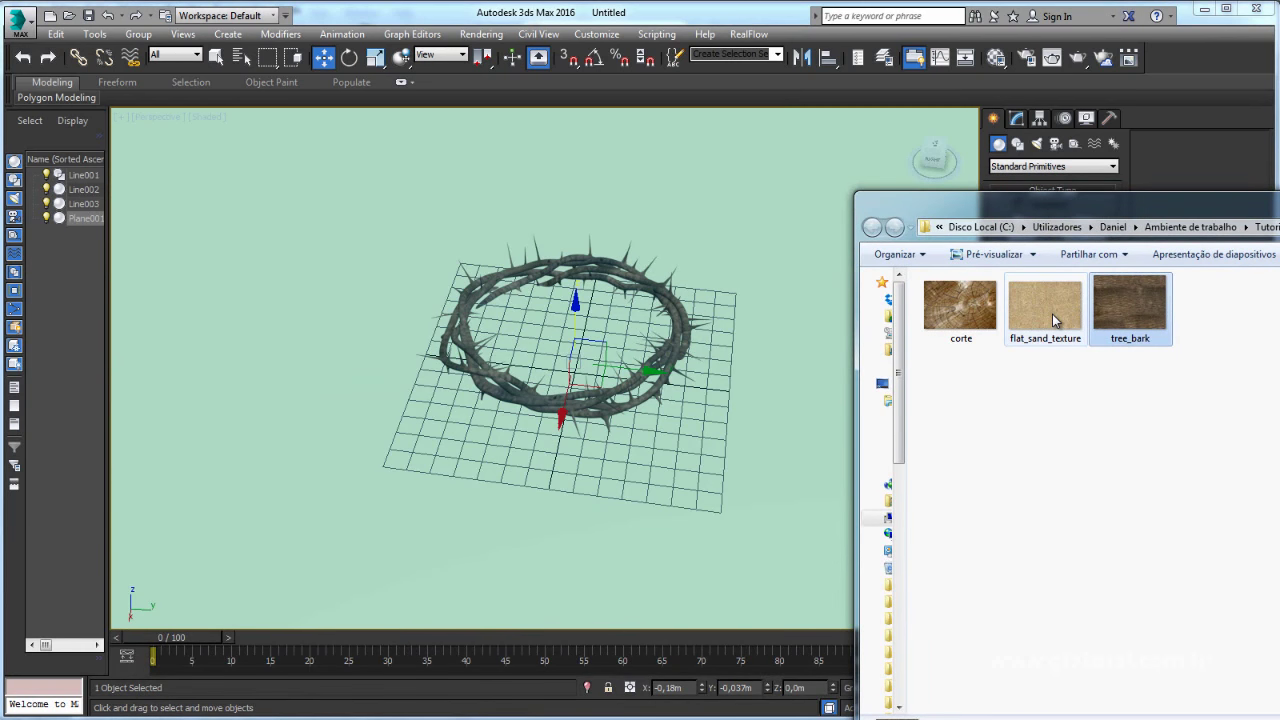
pyautogui.moveTo(1052, 314); pyautogui.dragTo(800, 200)
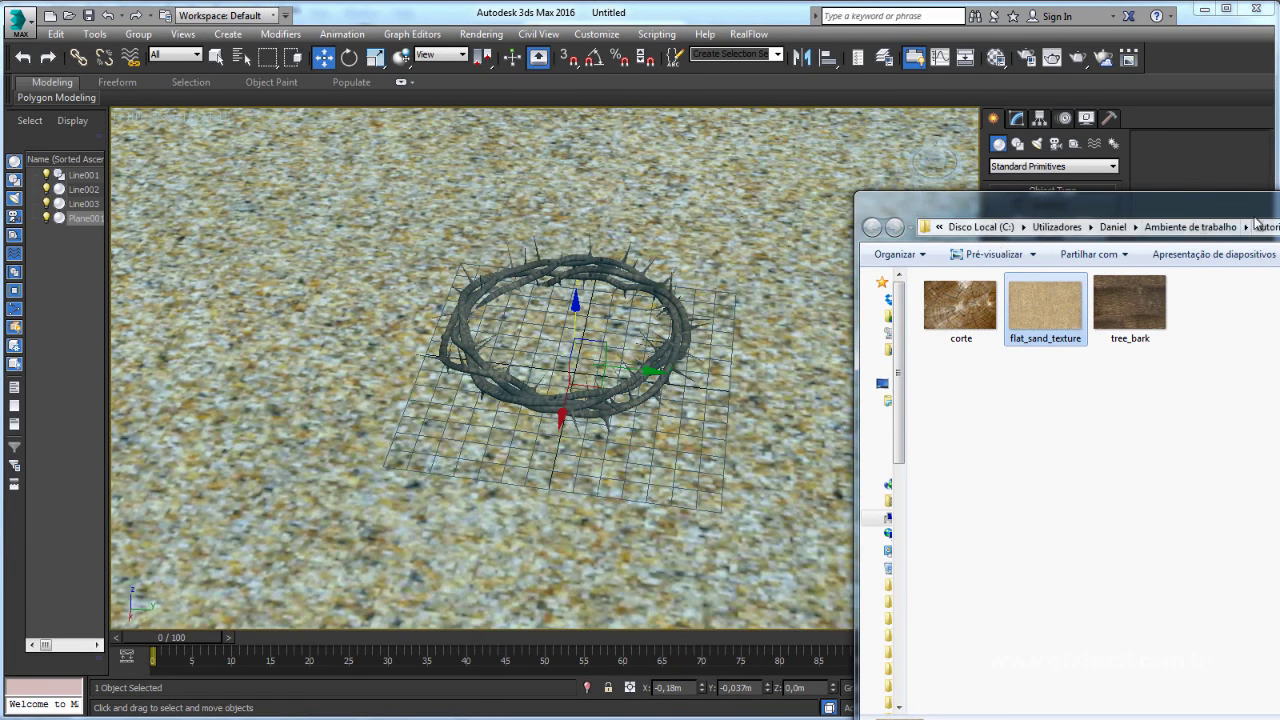
pyautogui.moveTo(1000, 200); pyautogui.dragTo(869, 210)
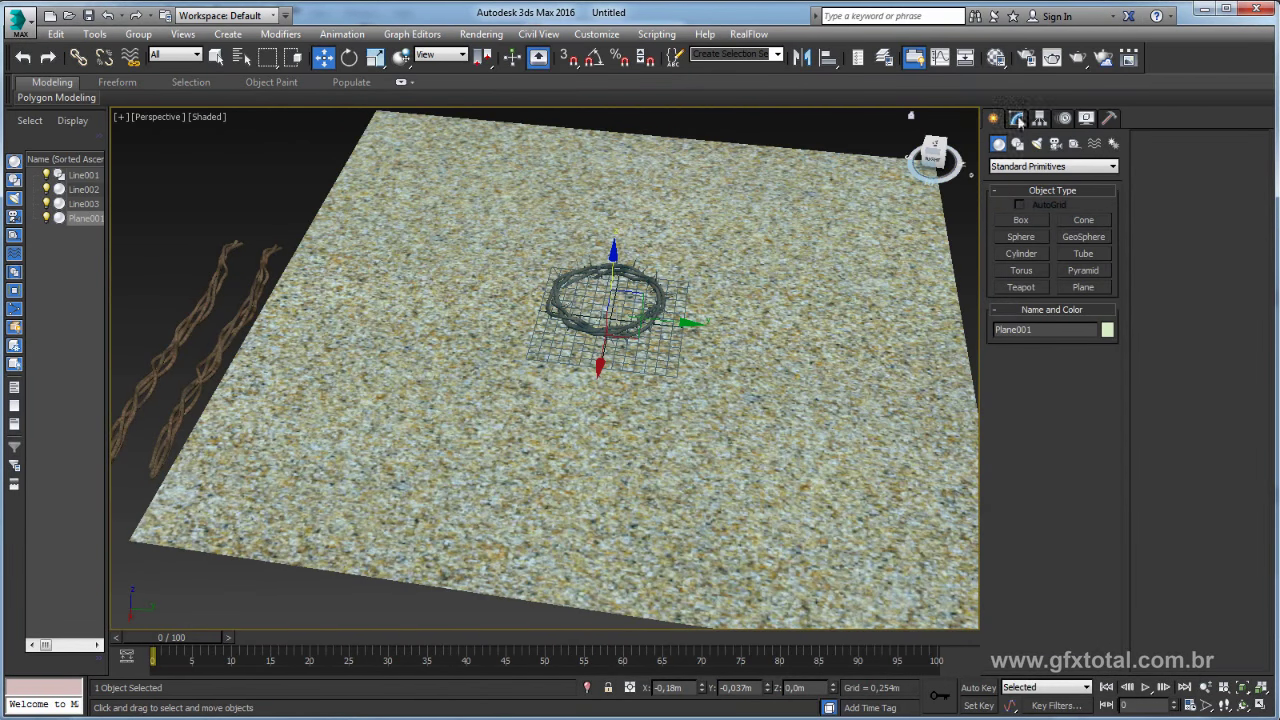
pyautogui.click(996, 57)
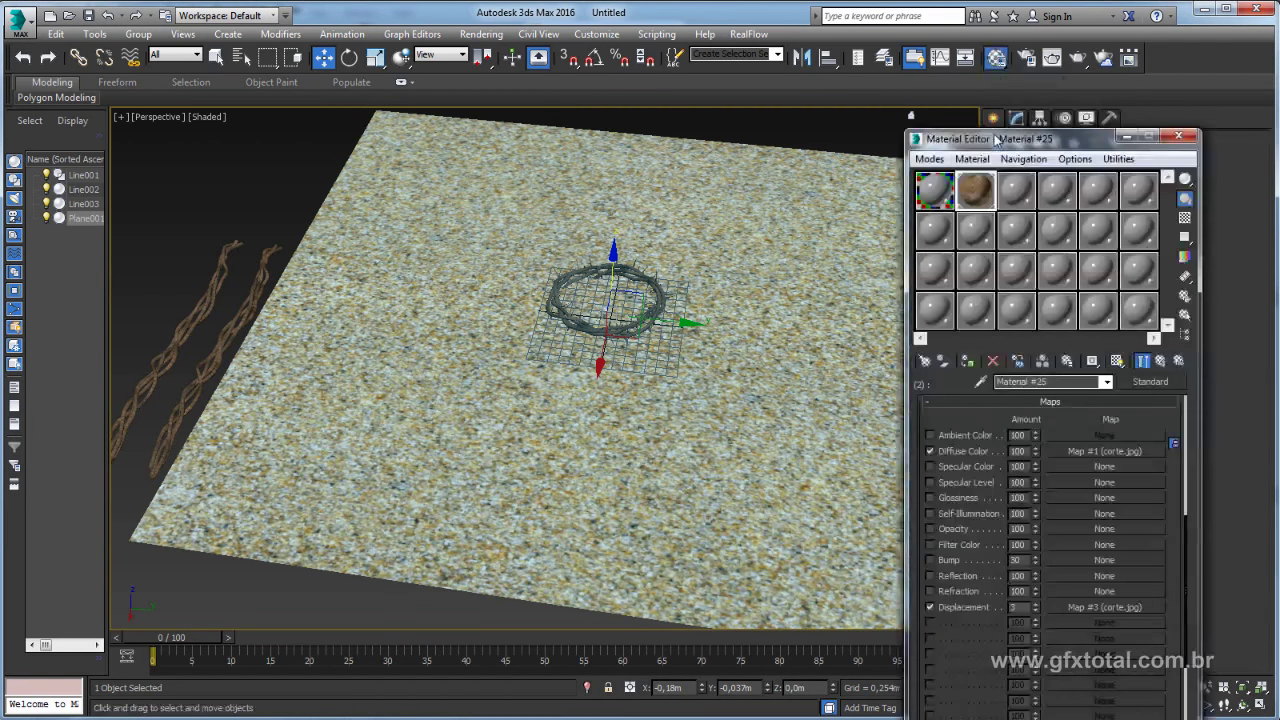
# Set the sand diffuse bitmap's U and V Tiling to 10 and turn on mirrored tiling.
pyautogui.click(1019, 194)
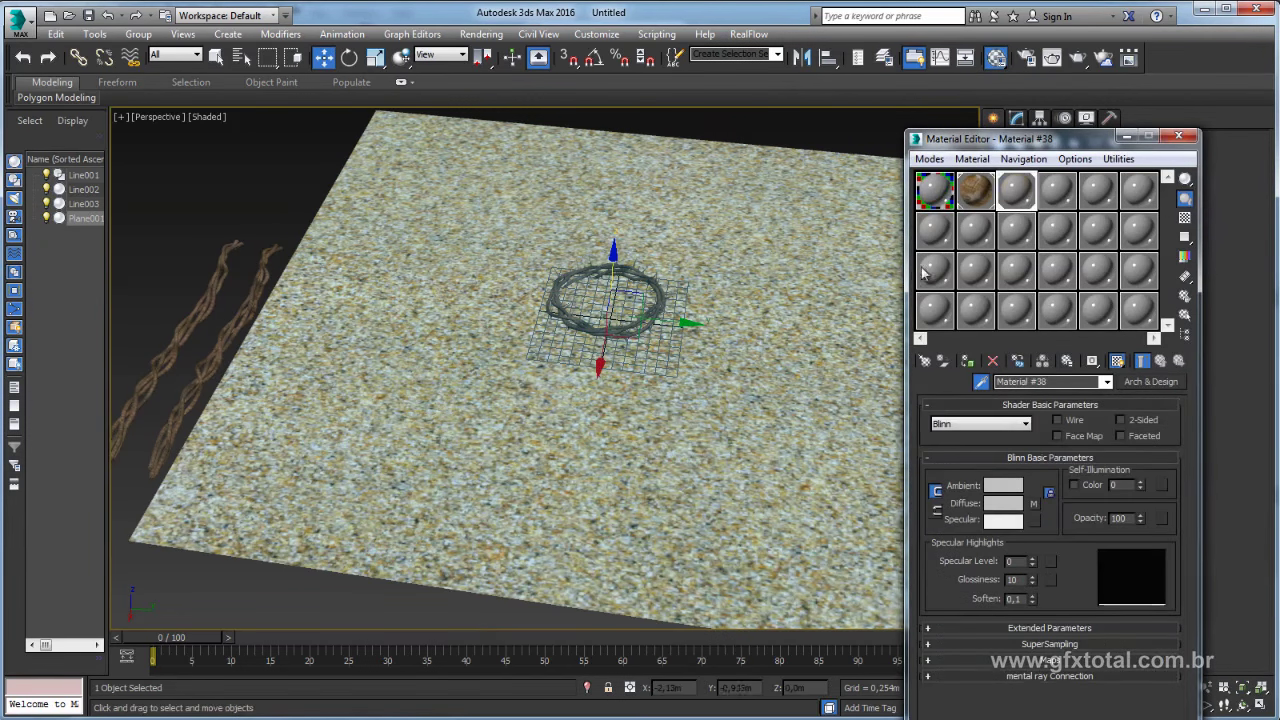
pyautogui.click(1036, 506)
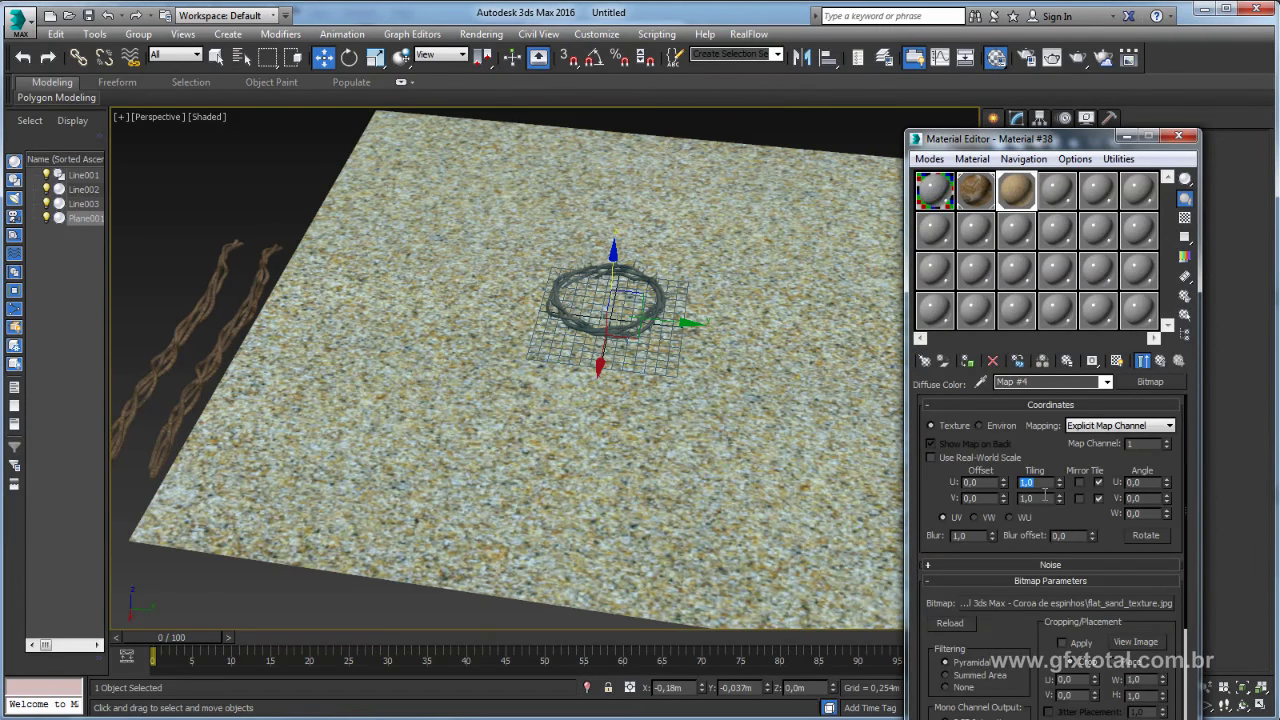
pyautogui.write('0')
pyautogui.press('Tab')
pyautogui.write('10')
pyautogui.press('Return')
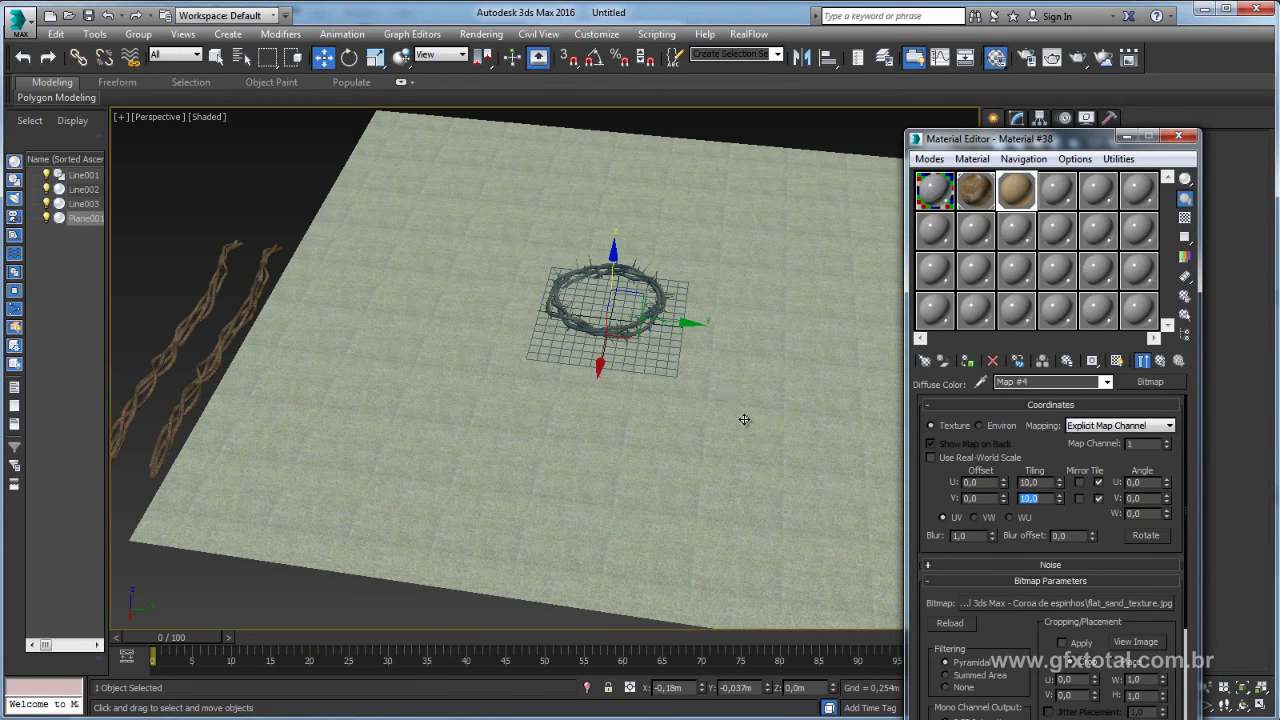
pyautogui.scroll(3, 743, 420)
pyautogui.scroll(3, 706, 386)
pyautogui.scroll(2, 612, 345)
pyautogui.scroll(-6, 615, 350)
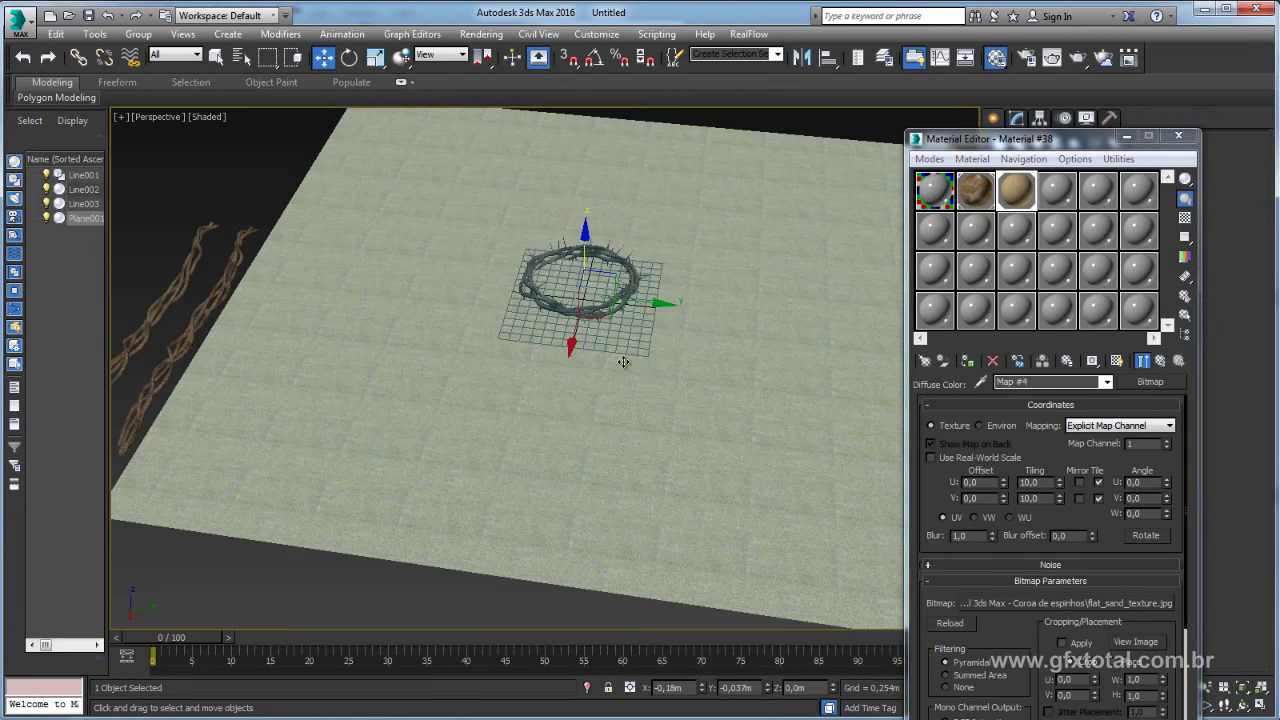
pyautogui.scroll(-3, 704, 434)
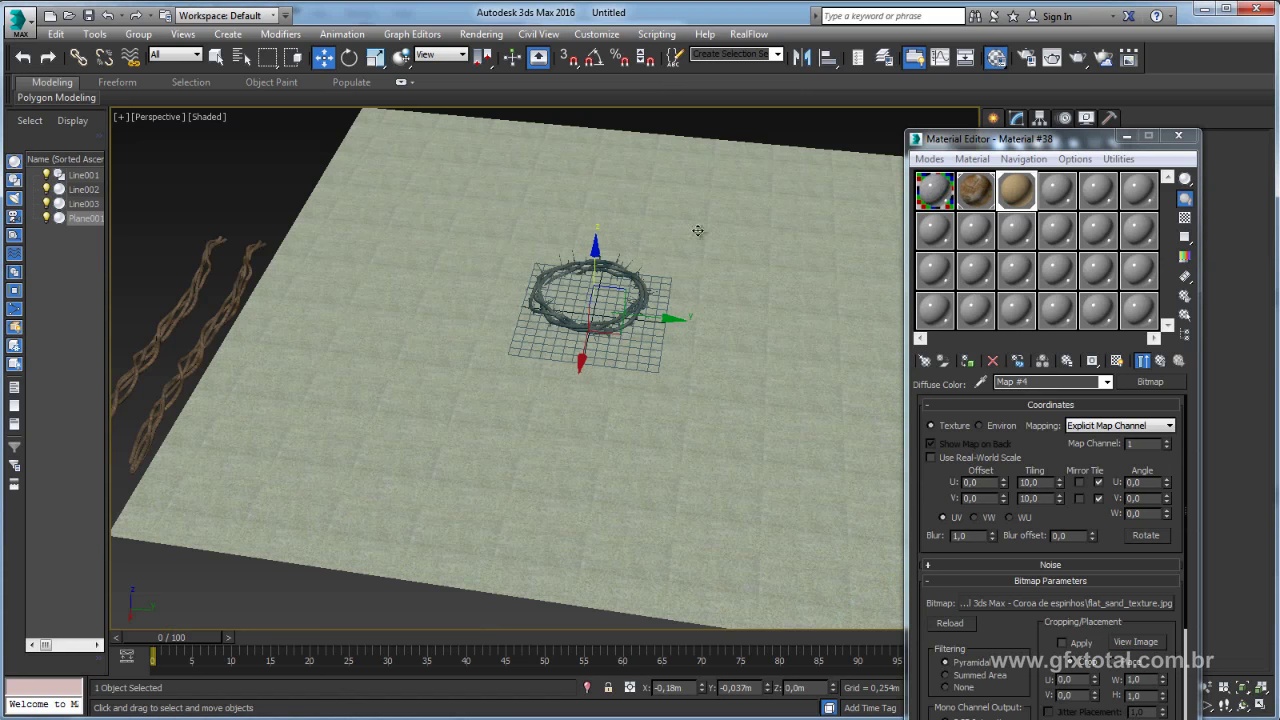
pyautogui.click(1079, 483)
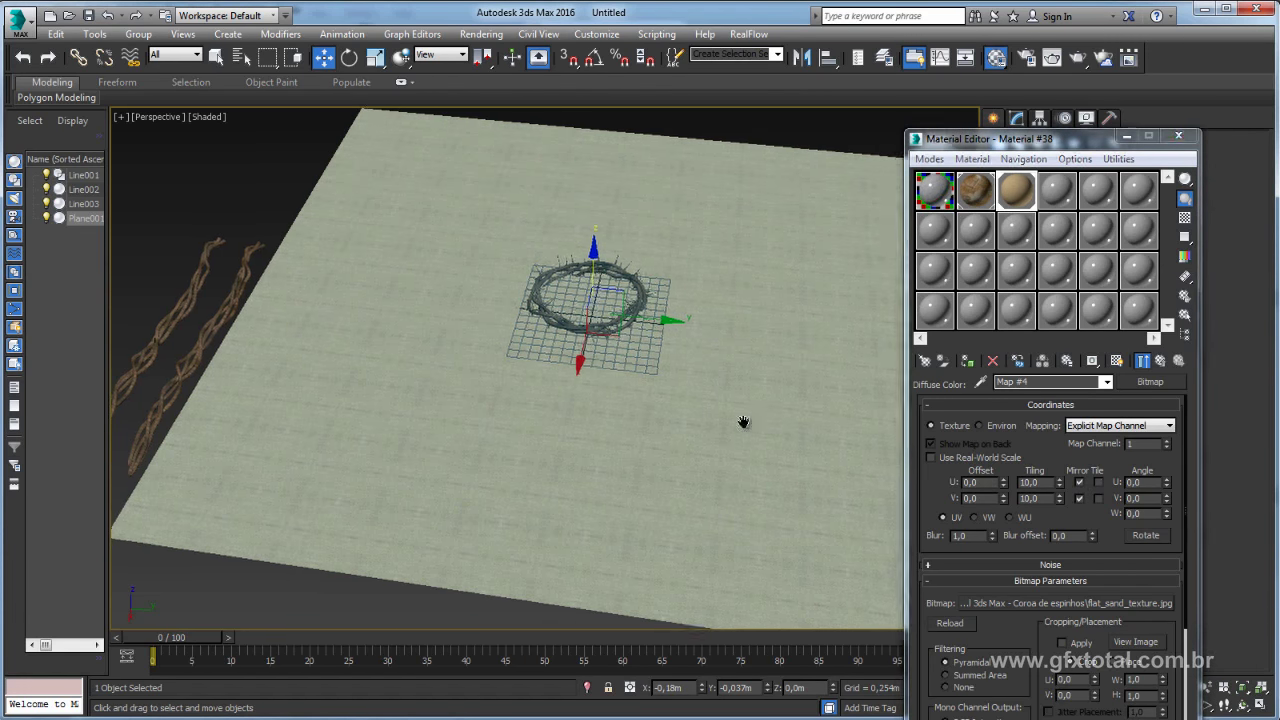
pyautogui.scroll(2, 609, 420)
pyautogui.scroll(2, 594, 417)
pyautogui.scroll(4, 577, 380)
pyautogui.scroll(-3, 577, 380)
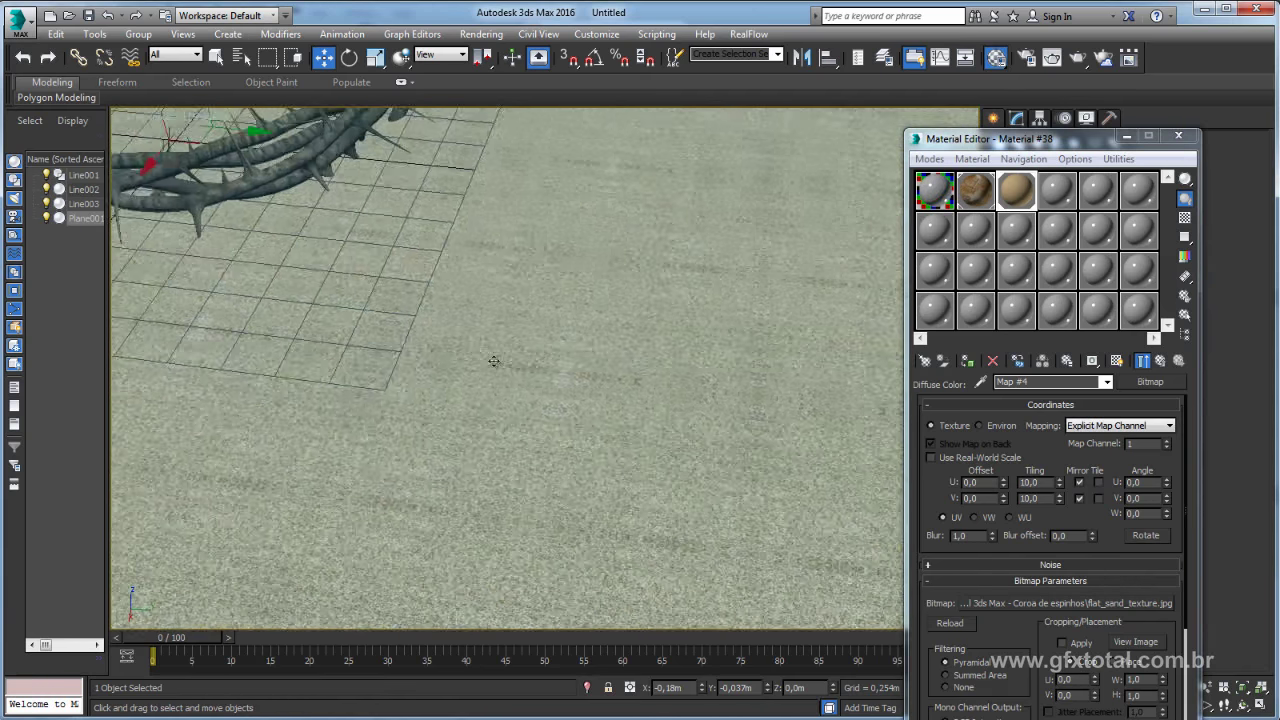
pyautogui.scroll(-3, 629, 534)
pyautogui.scroll(-3, 616, 538)
pyautogui.moveTo(502, 290); pyautogui.dragTo(726, 460, button='middle')
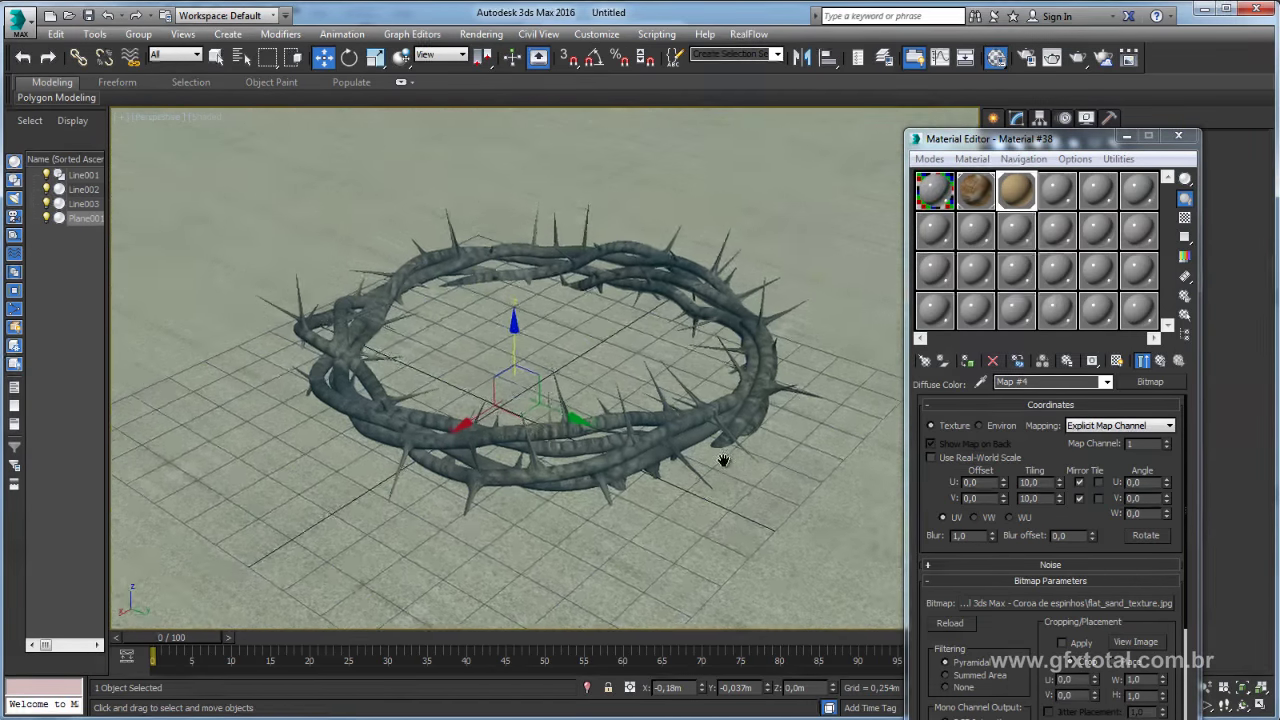
# Start a Daylight system and answer the exposure control recommendation prompt.
pyautogui.click(1177, 137)
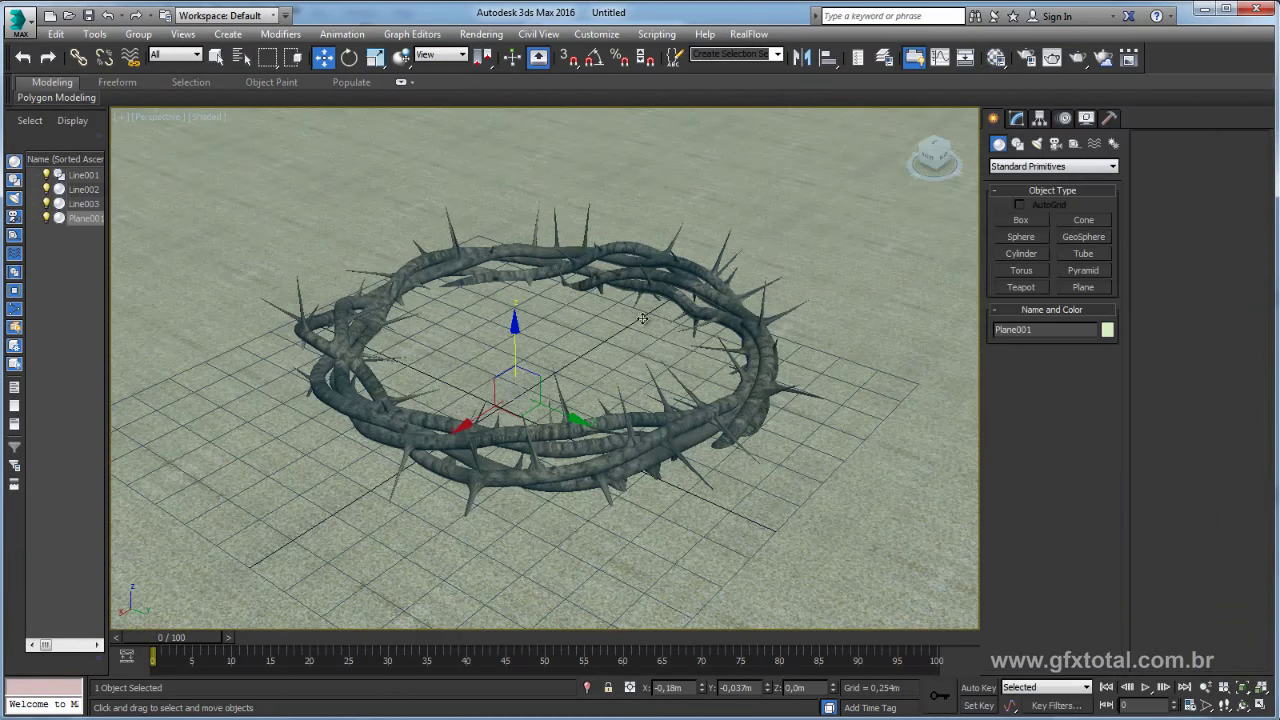
pyautogui.scroll(-2, 662, 312)
pyautogui.scroll(-3, 662, 312)
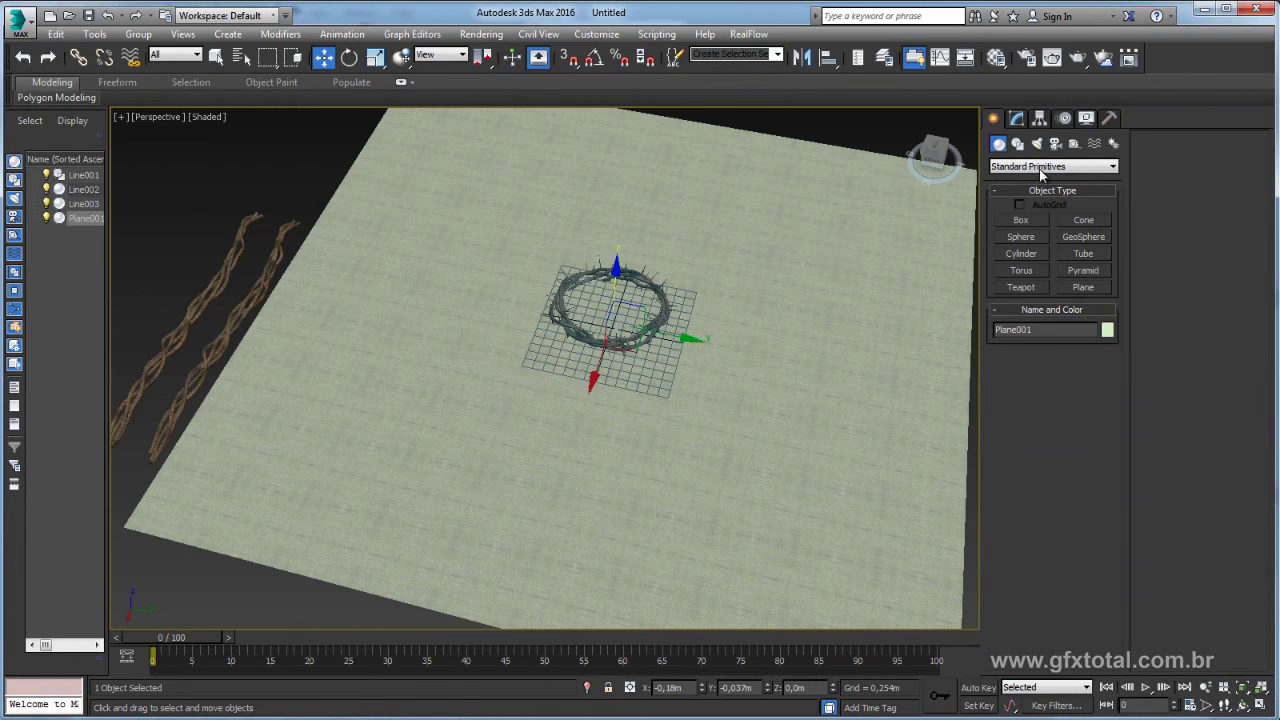
pyautogui.scroll(-2, 714, 286)
pyautogui.scroll(-1, 714, 286)
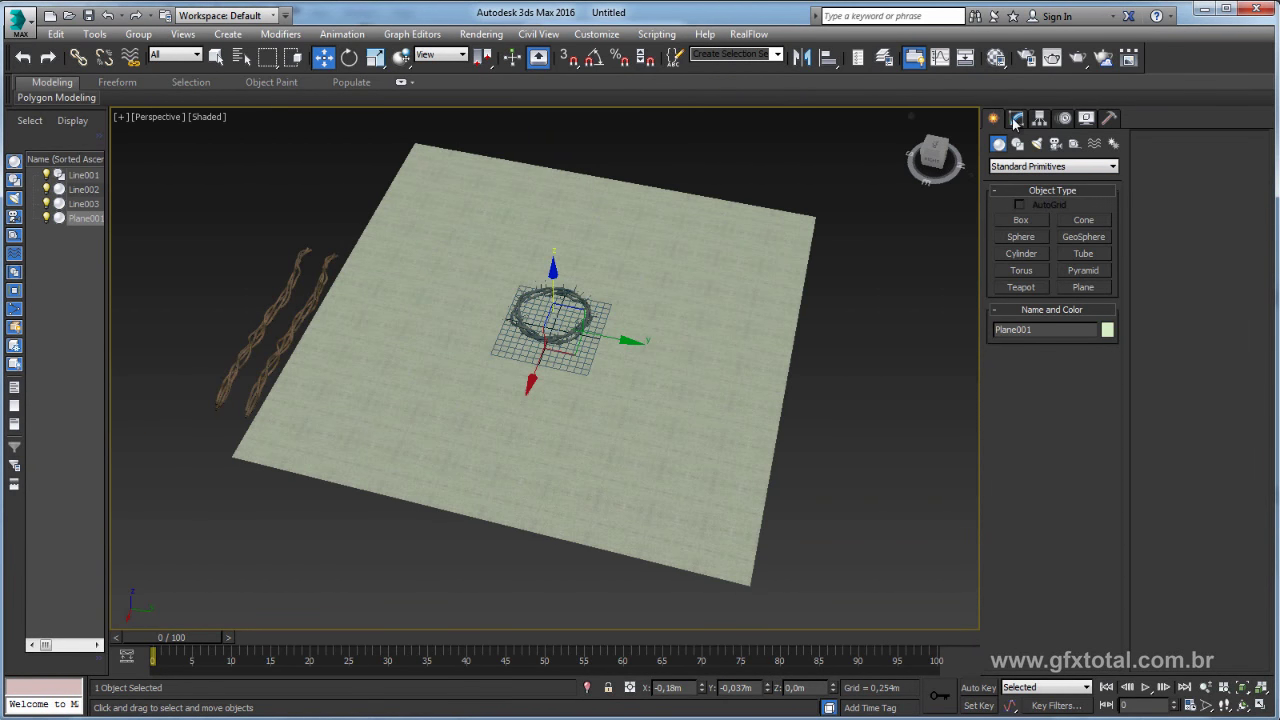
pyautogui.click(1113, 143)
pyautogui.click(1080, 254)
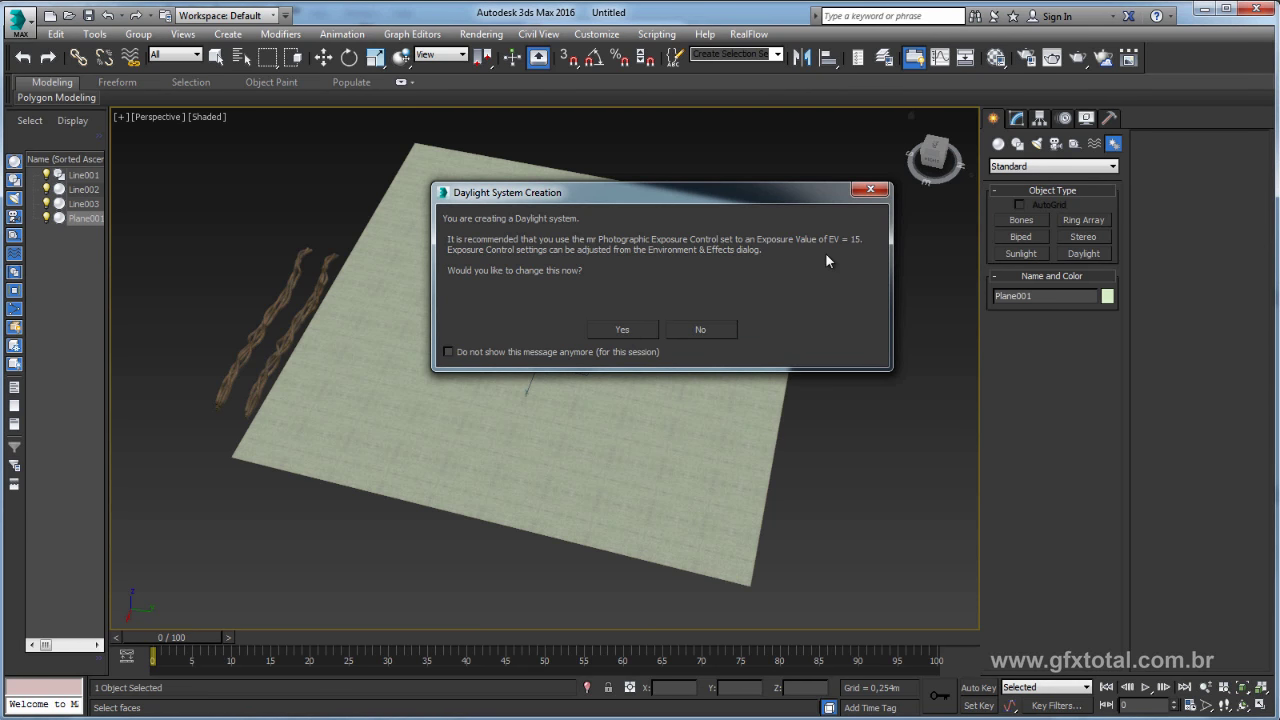
pyautogui.click(623, 330)
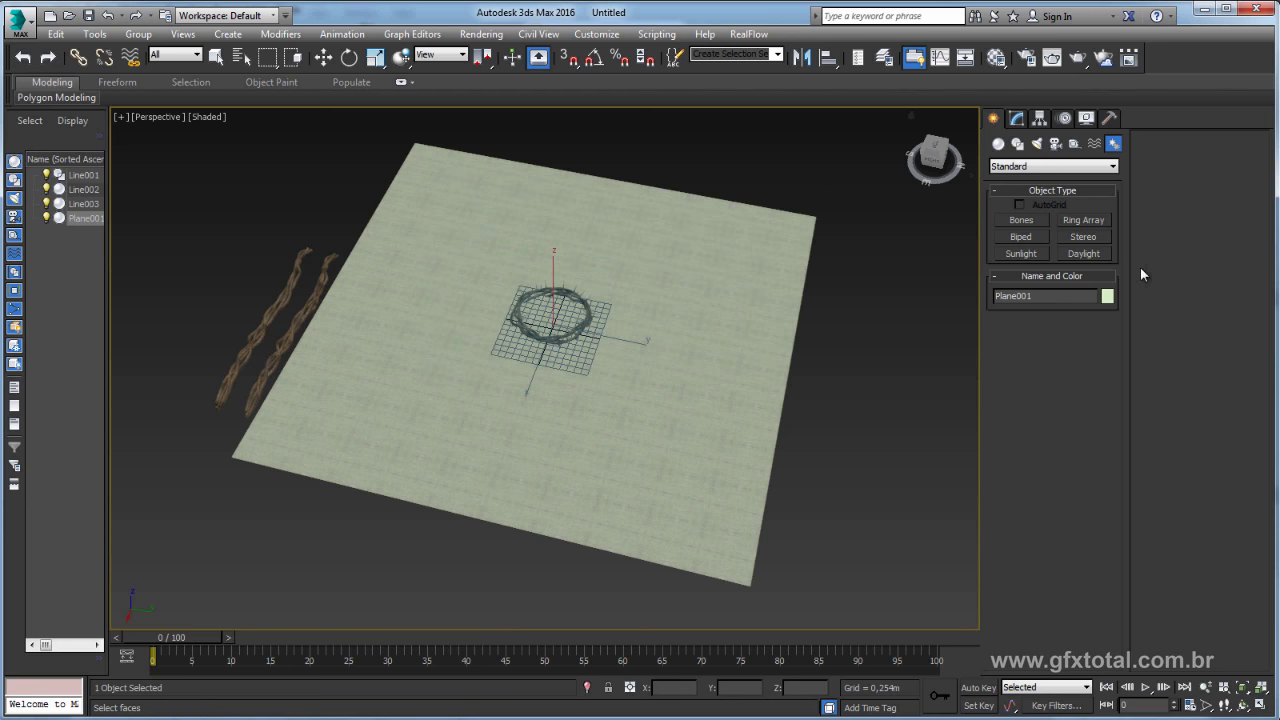
# Place the daylight compass around the crown and the sun high above, accepting the mr Physical Sky map.
pyautogui.click(1085, 254)
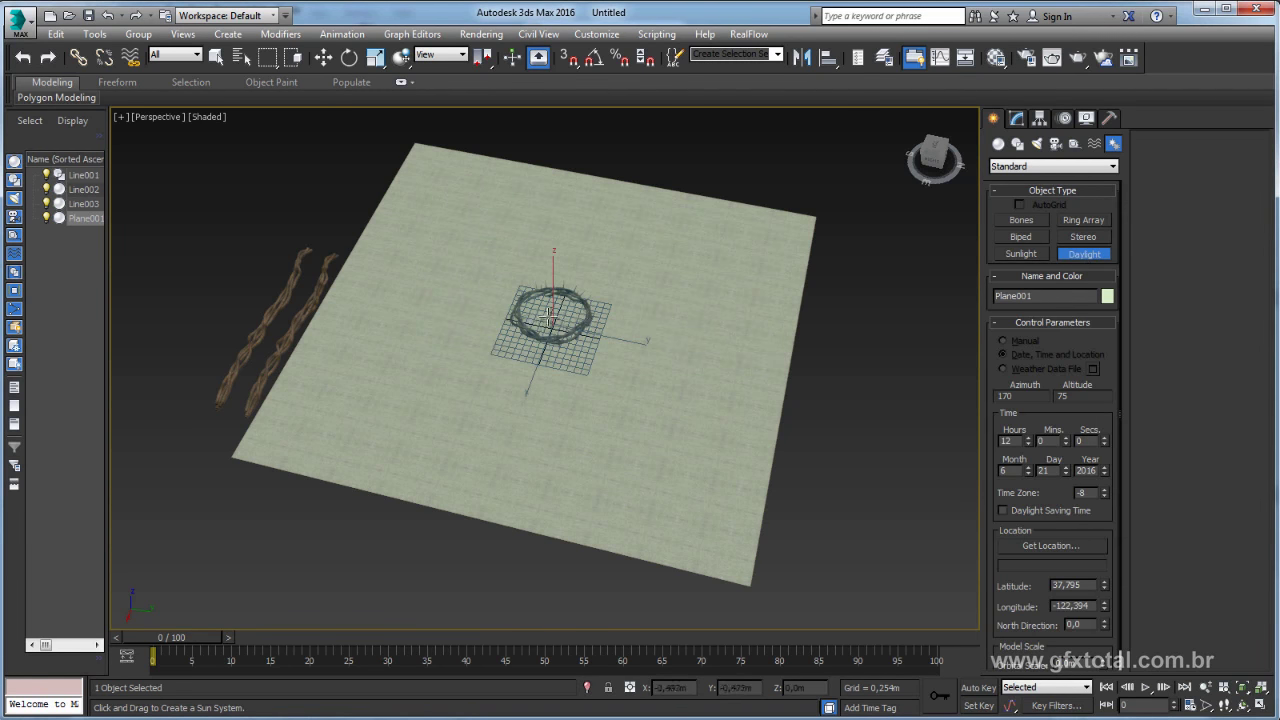
pyautogui.moveTo(560, 313)
pyautogui.mouseDown()
pyautogui.moveTo(620, 285)
pyautogui.moveTo(600, 300)
pyautogui.mouseUp()
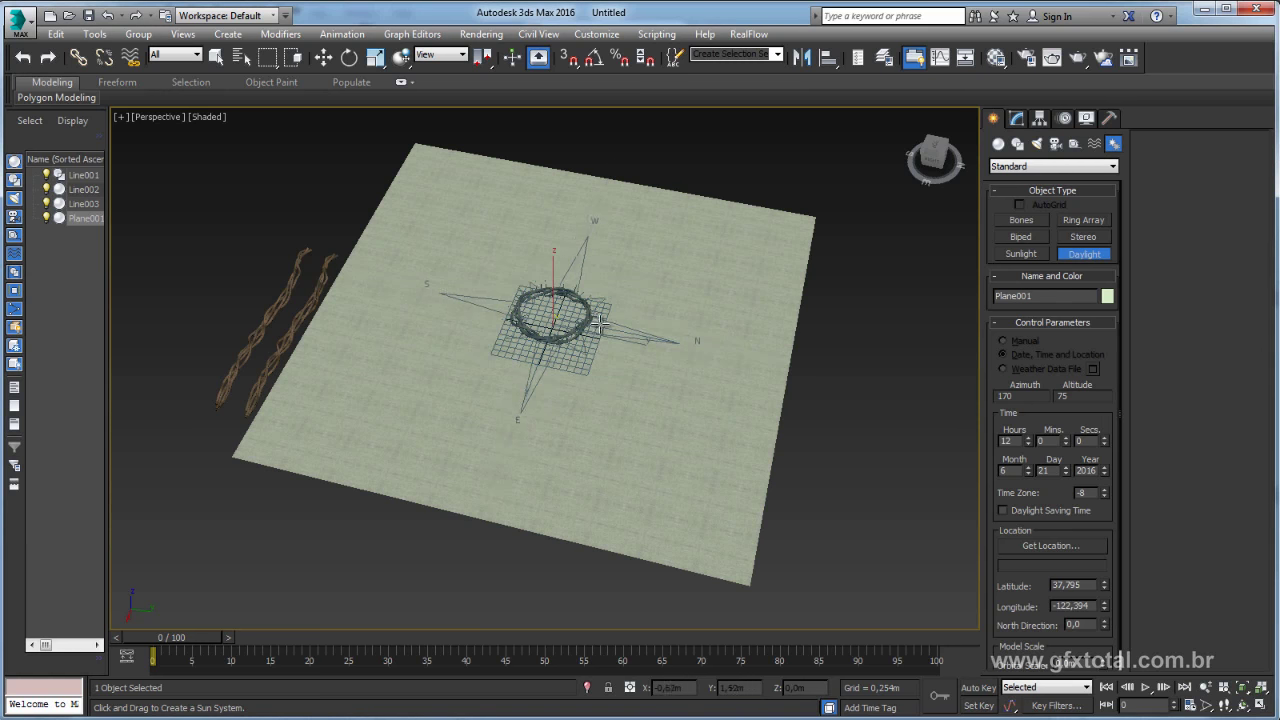
pyautogui.click(689, 251)
pyautogui.moveTo(784, 392); pyautogui.dragTo(771, 427)
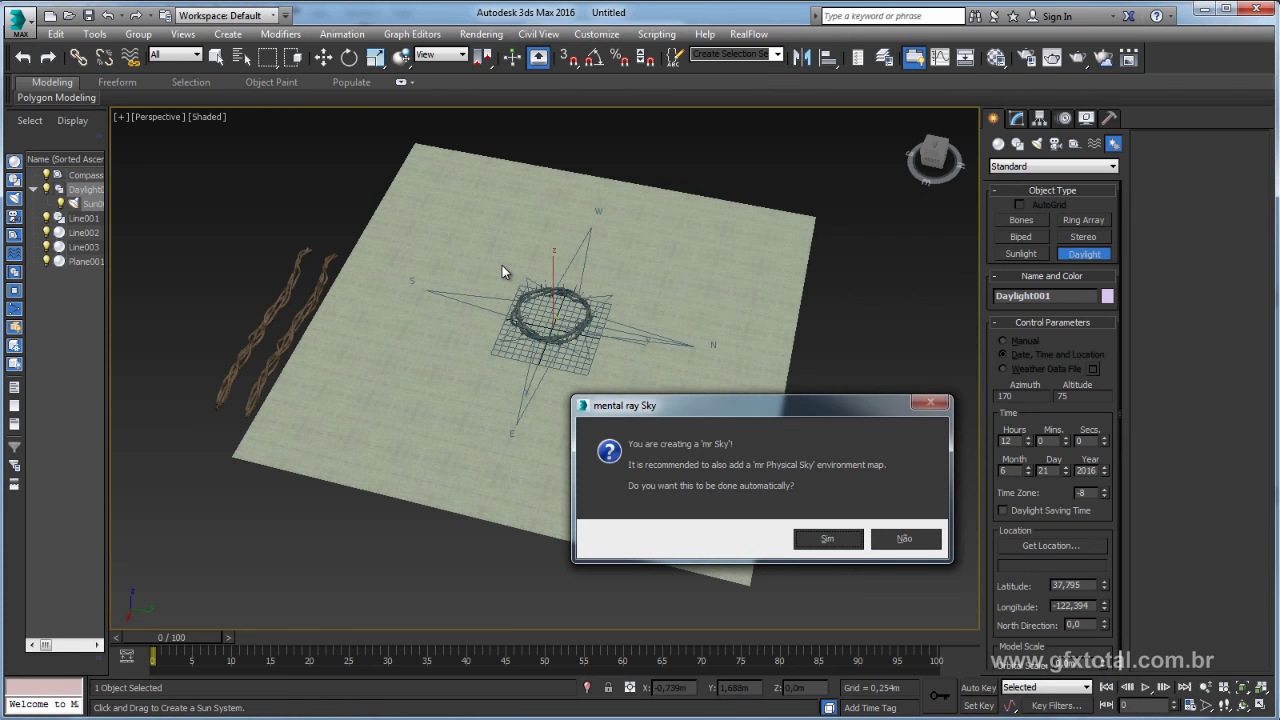
pyautogui.moveTo(716, 411); pyautogui.dragTo(659, 376)
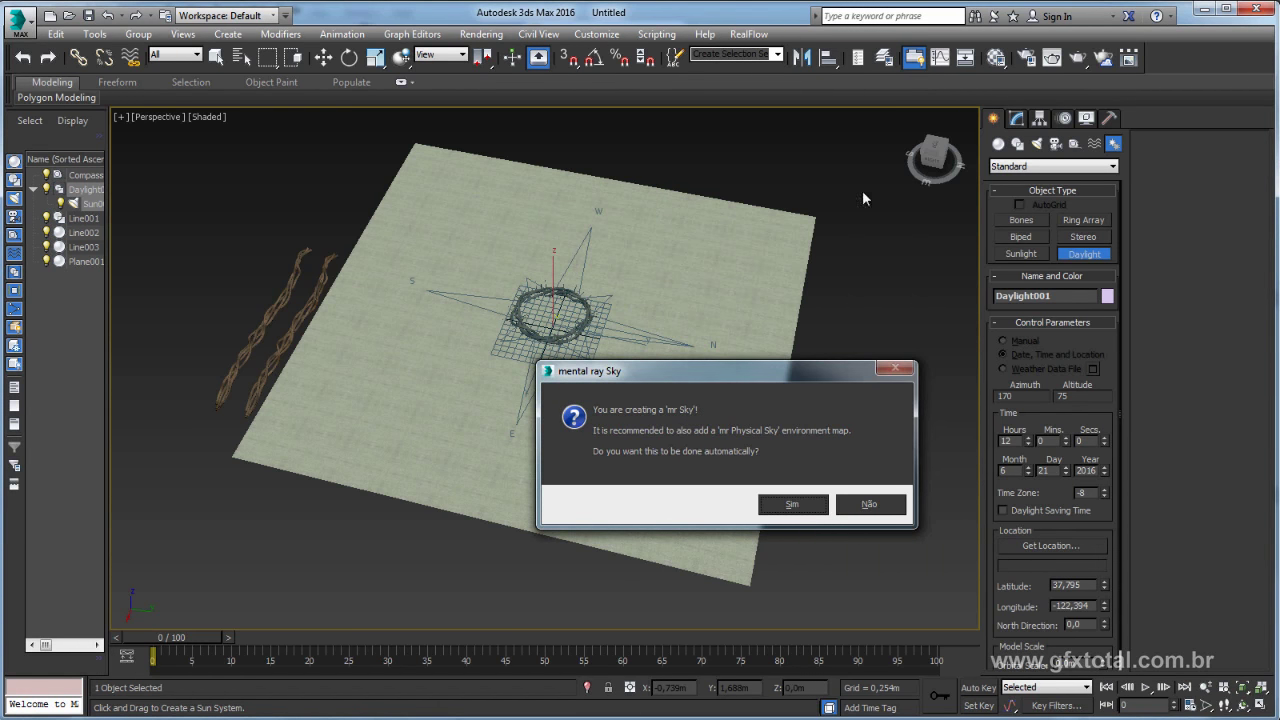
pyautogui.click(790, 506)
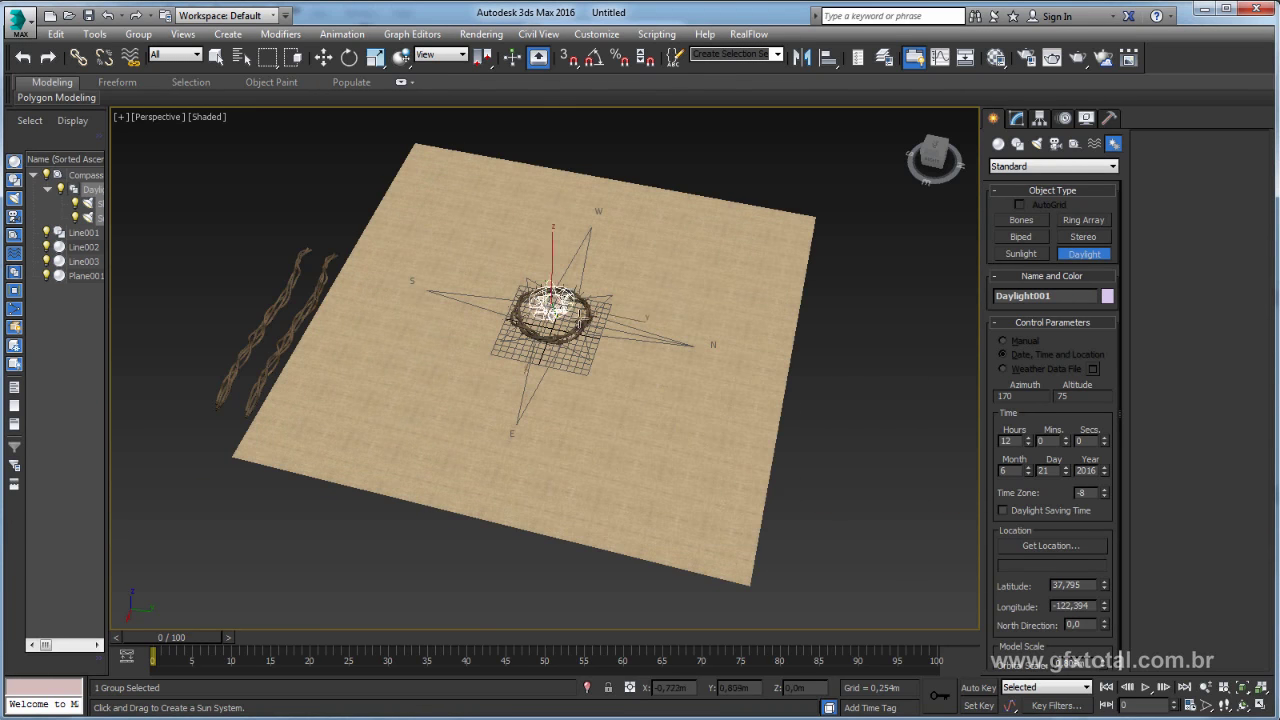
pyautogui.click(268, 170)
pyautogui.keyDown('alt'); pyautogui.moveTo(268, 170); pyautogui.dragTo(297, 238, button='middle'); pyautogui.keyUp('alt')
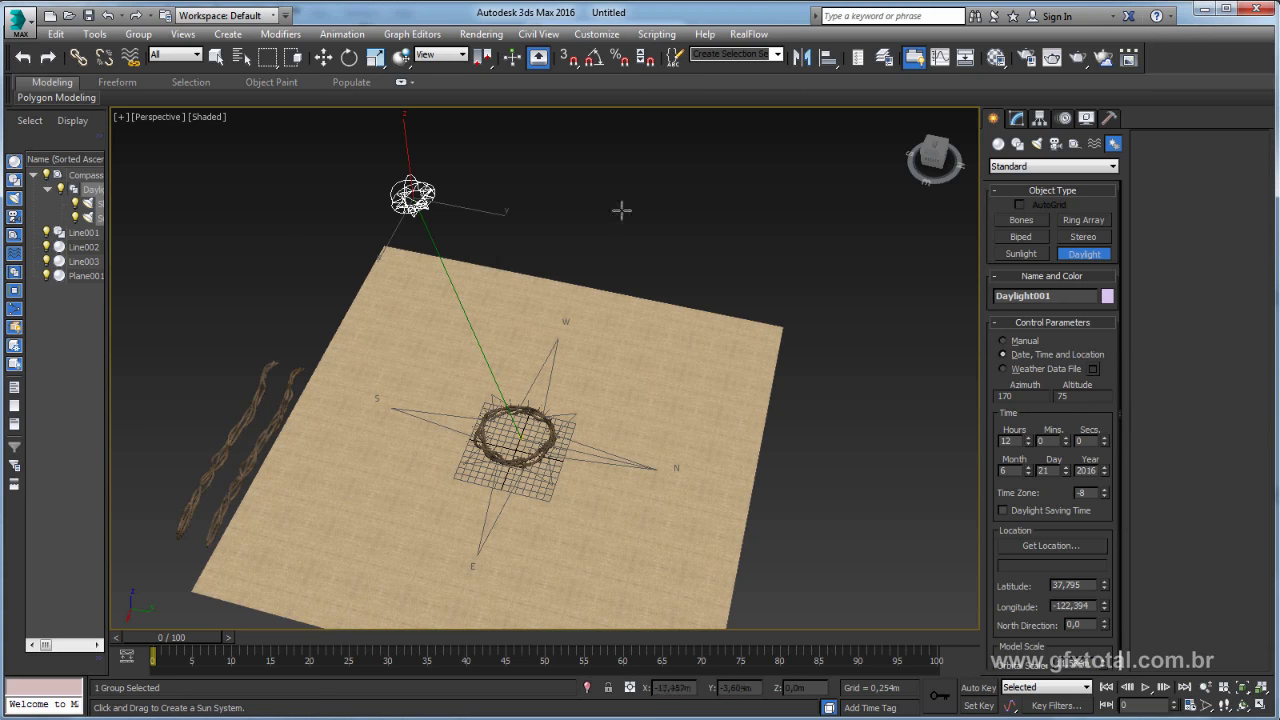
pyautogui.click(476, 36)
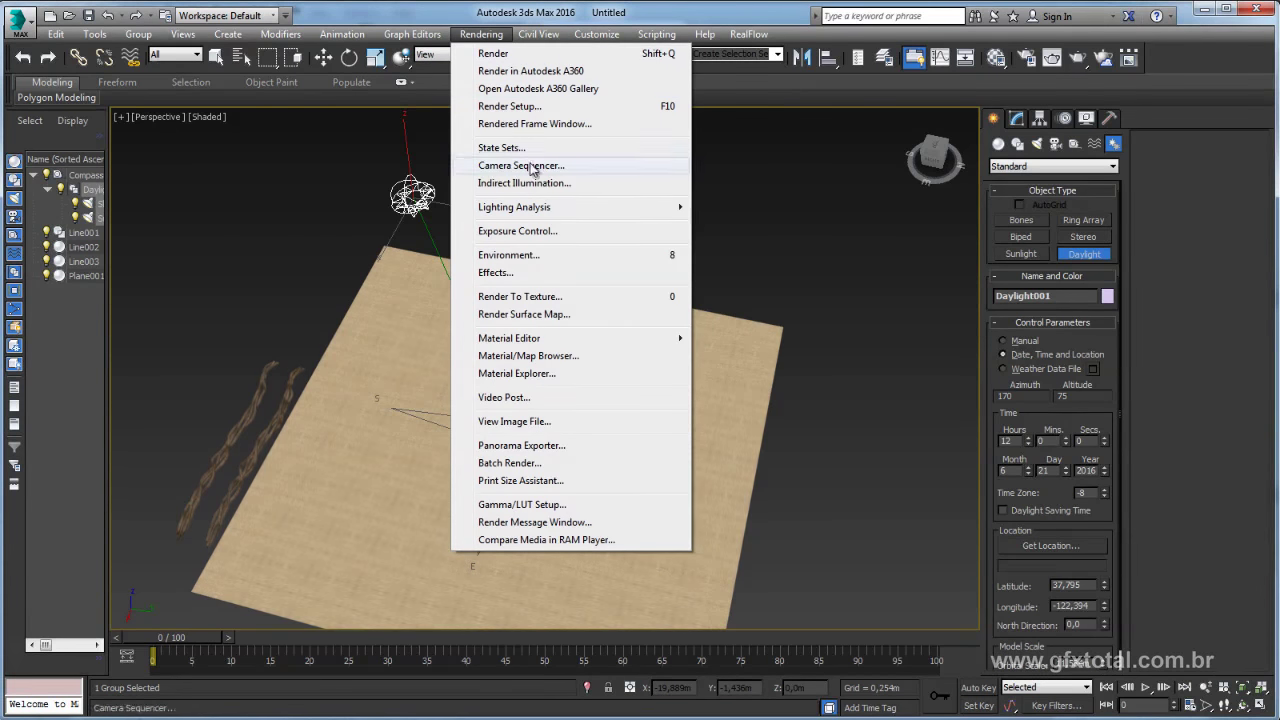
pyautogui.click(538, 257)
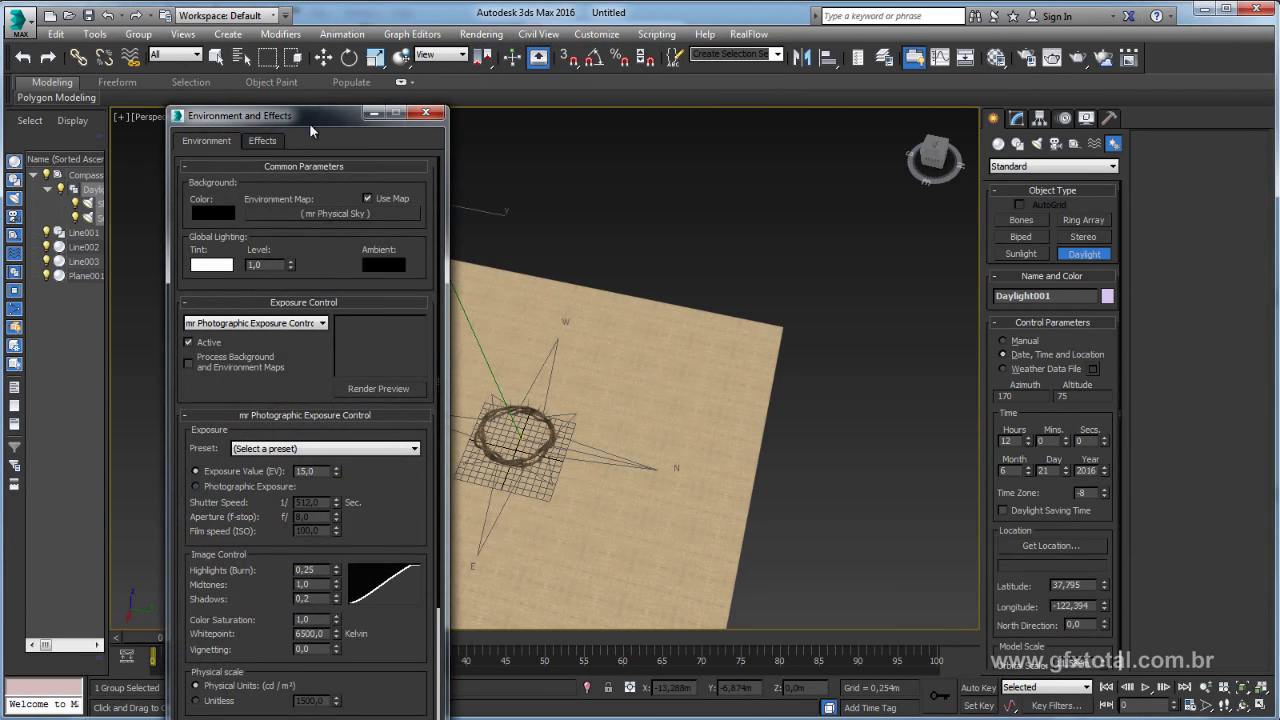
pyautogui.moveTo(310, 128); pyautogui.dragTo(849, 123)
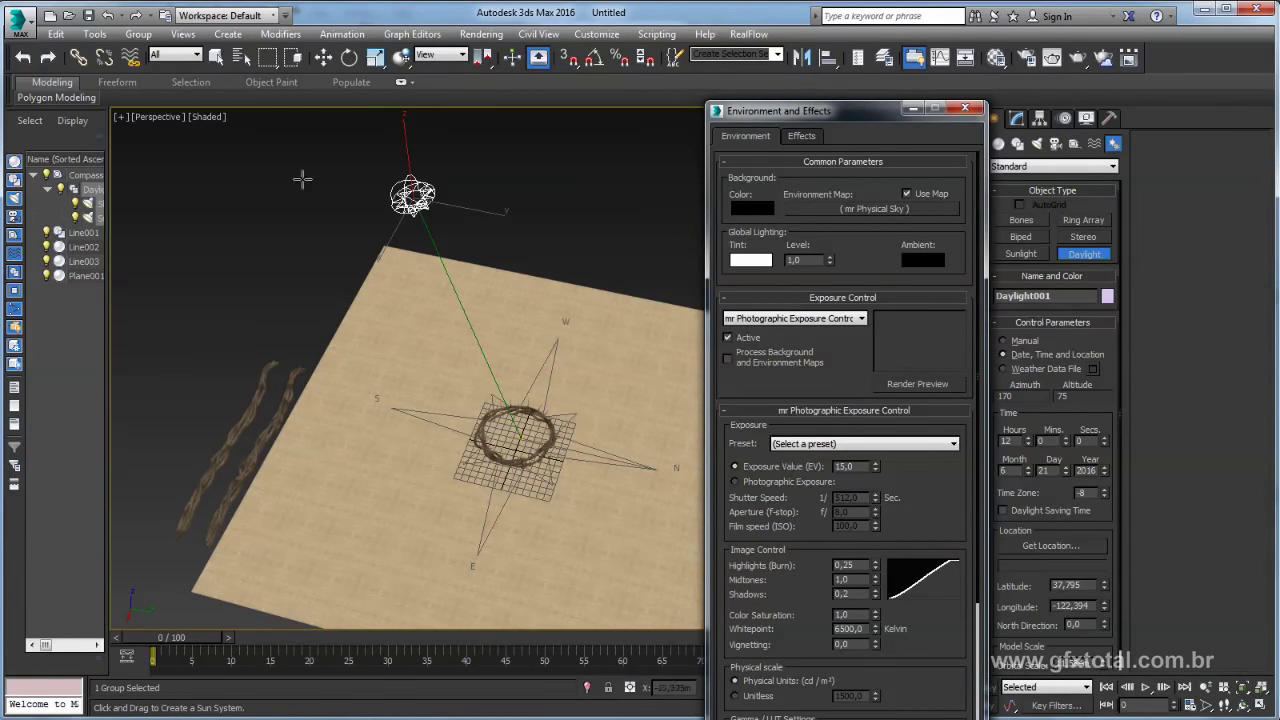
pyautogui.click(962, 112)
pyautogui.press('w')
pyautogui.click(623, 289)
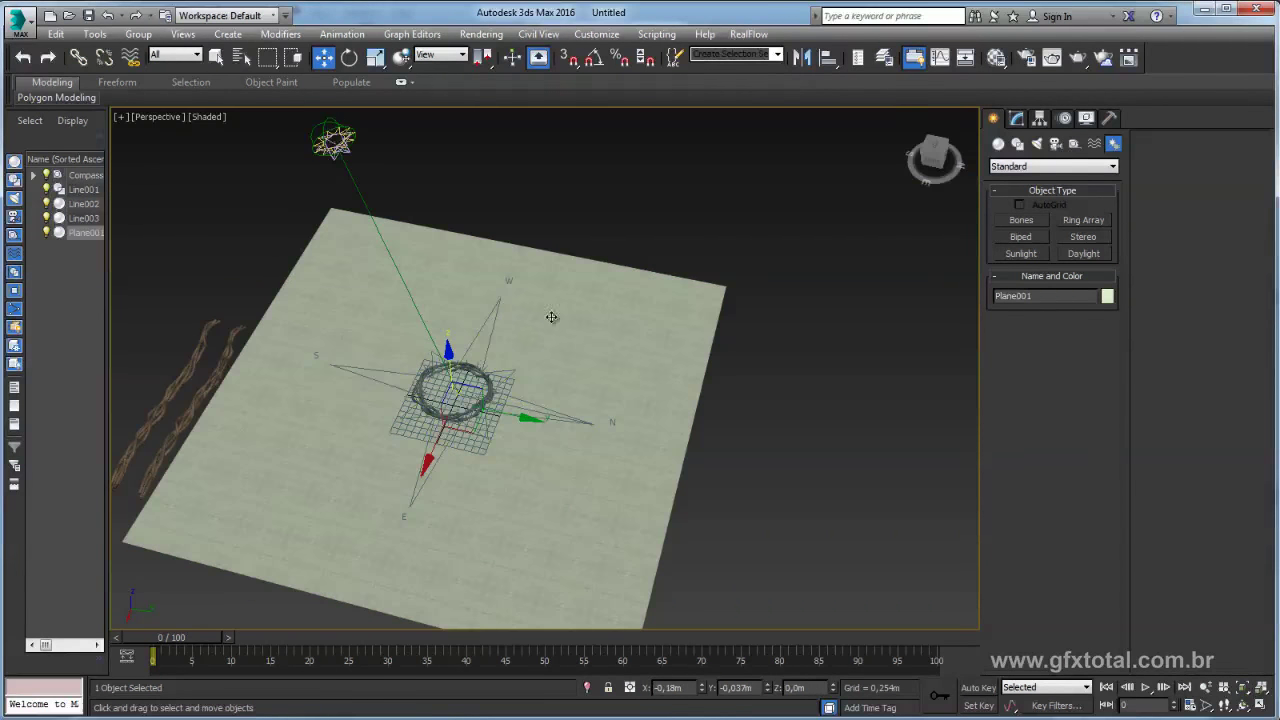
pyautogui.click(1018, 119)
# Give the sand plane 50 length and width segments, with edged faces shown.
pyautogui.moveTo(819, 269); pyautogui.dragTo(827, 265, button='middle')
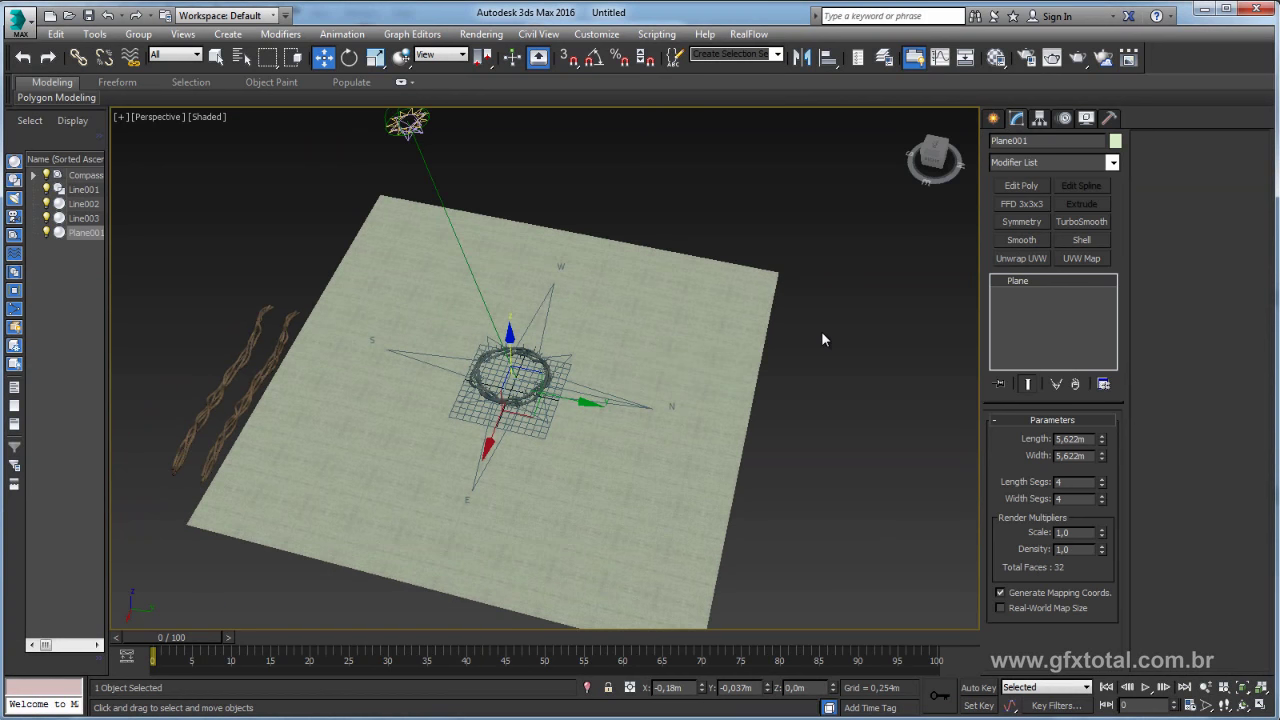
pyautogui.press('F4')
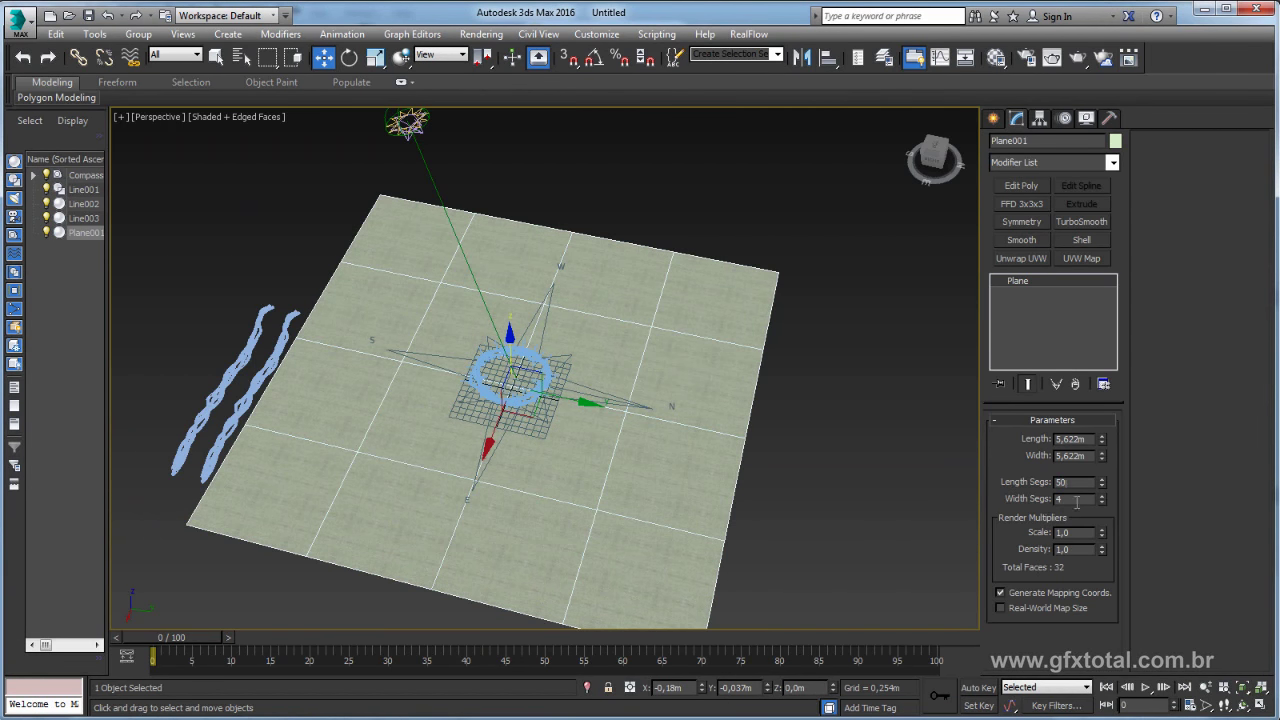
pyautogui.write('50')
pyautogui.press('Return')
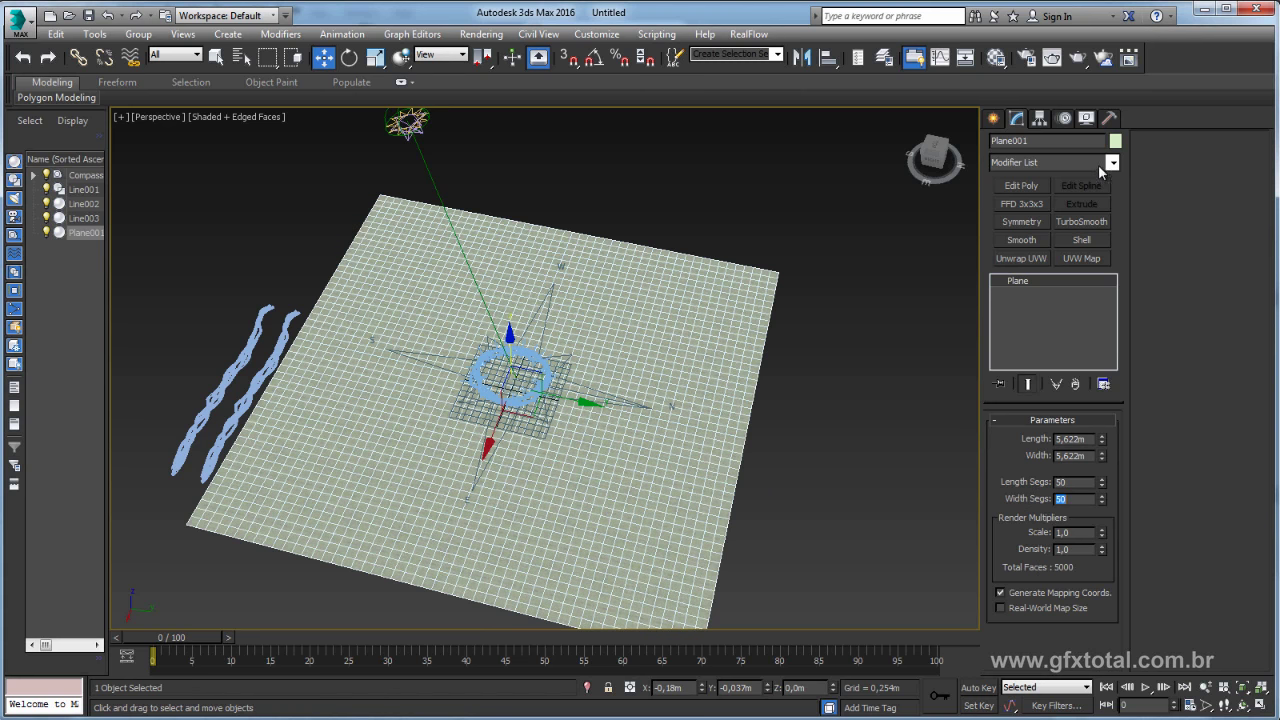
# Add a Noise modifier to the plane with Z Strength 0.884m.
pyautogui.click(1114, 165)
pyautogui.scroll(-3, 1117, 246)
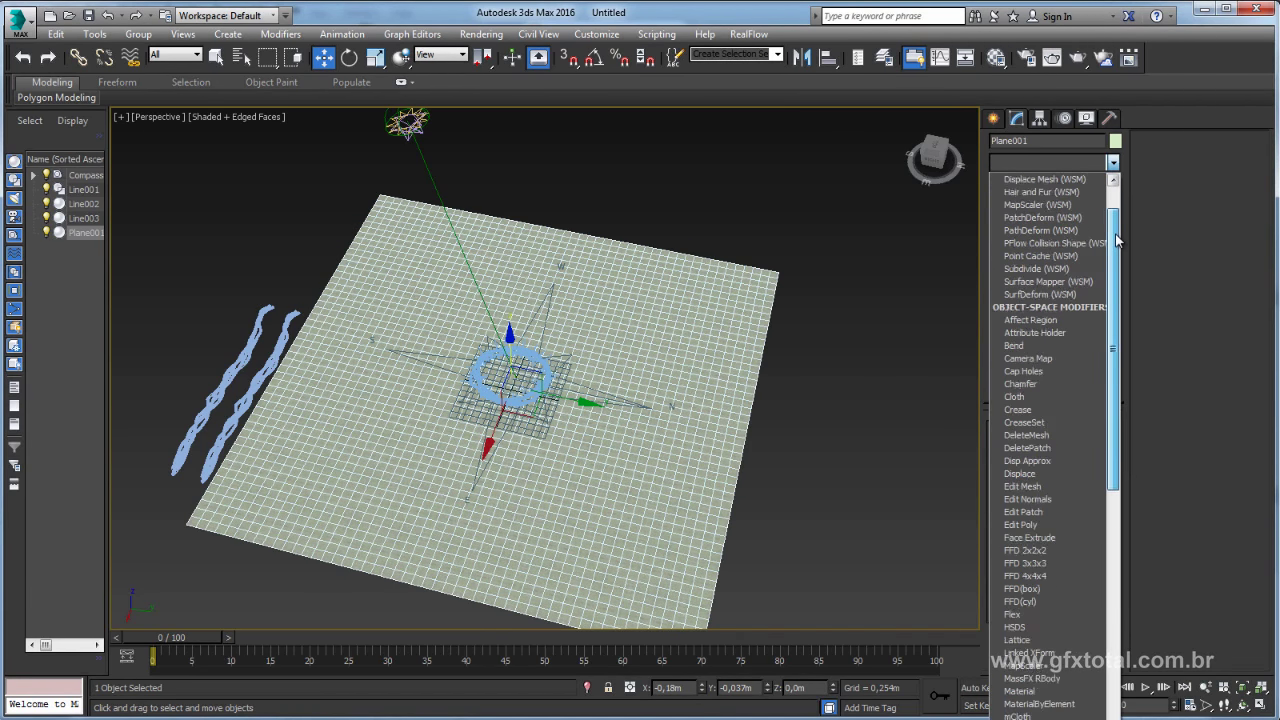
pyautogui.scroll(-1, 1117, 246)
pyautogui.scroll(-1, 1117, 246)
pyautogui.scroll(-3, 1060, 330)
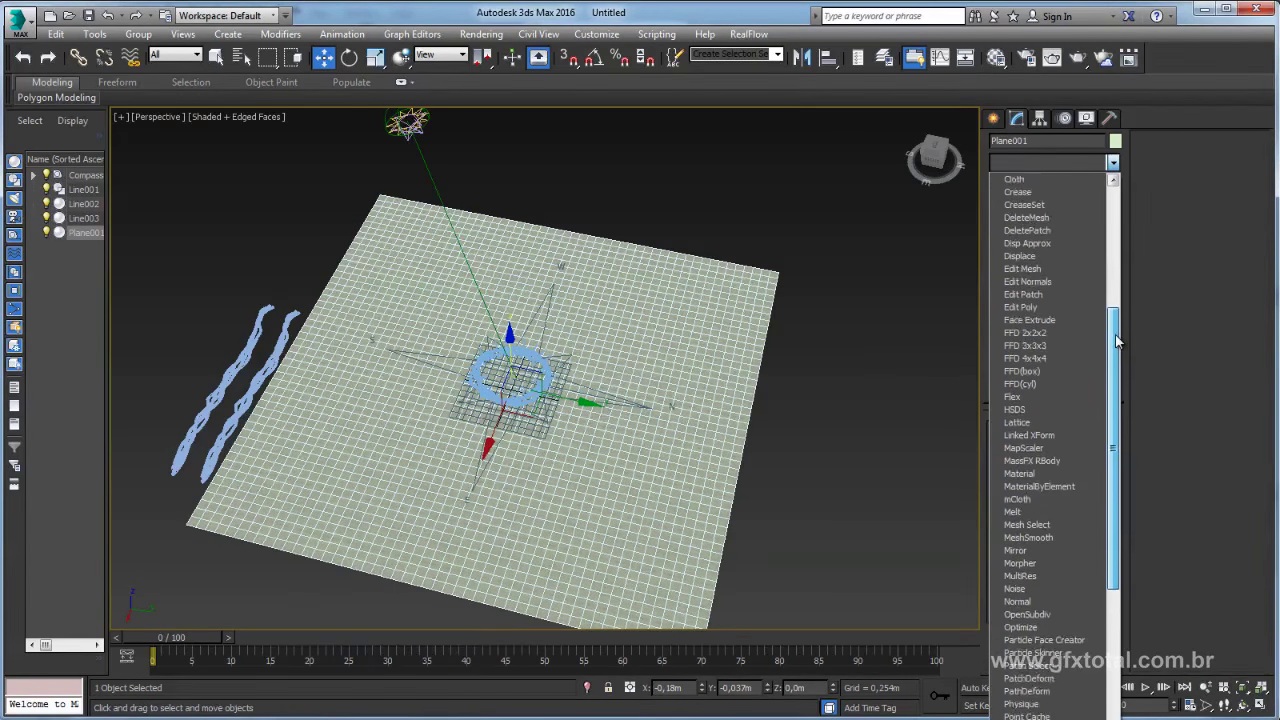
pyautogui.scroll(-1, 1035, 411)
pyautogui.click(1039, 563)
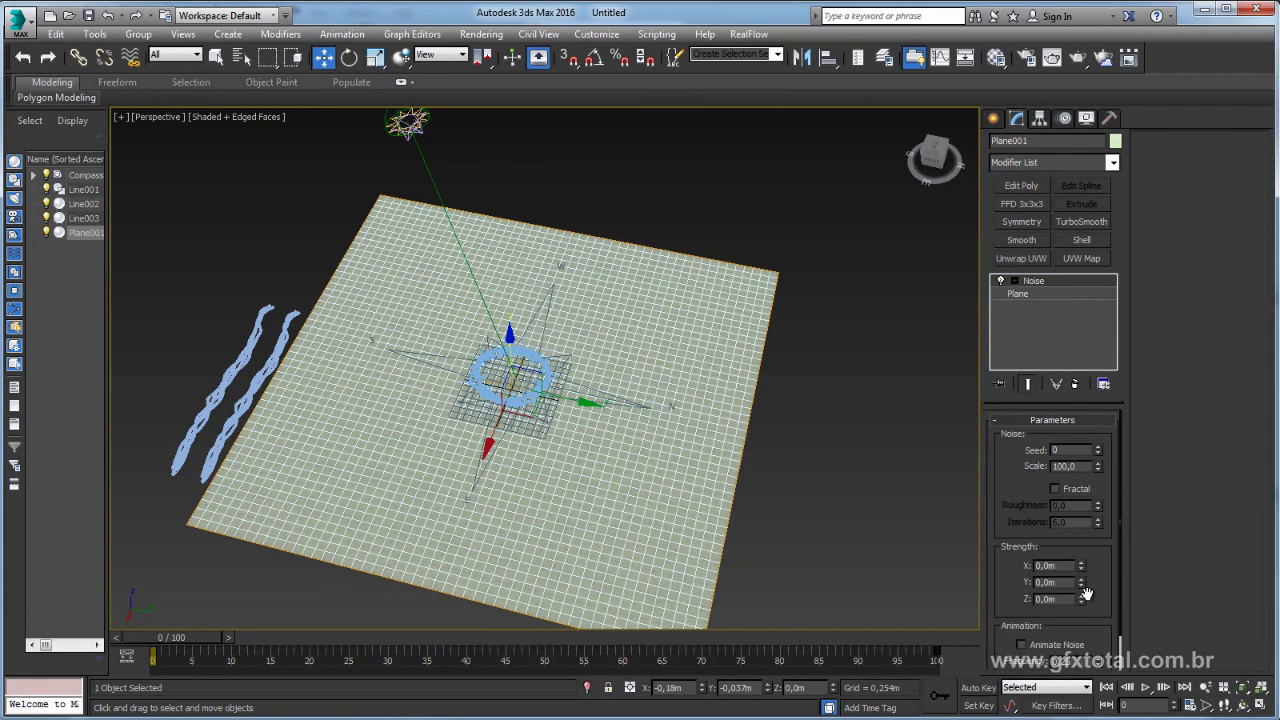
pyautogui.moveTo(1096, 591)
pyautogui.mouseDown()
pyautogui.moveTo(1086, 553)
pyautogui.moveTo(927, 307)
pyautogui.mouseUp()
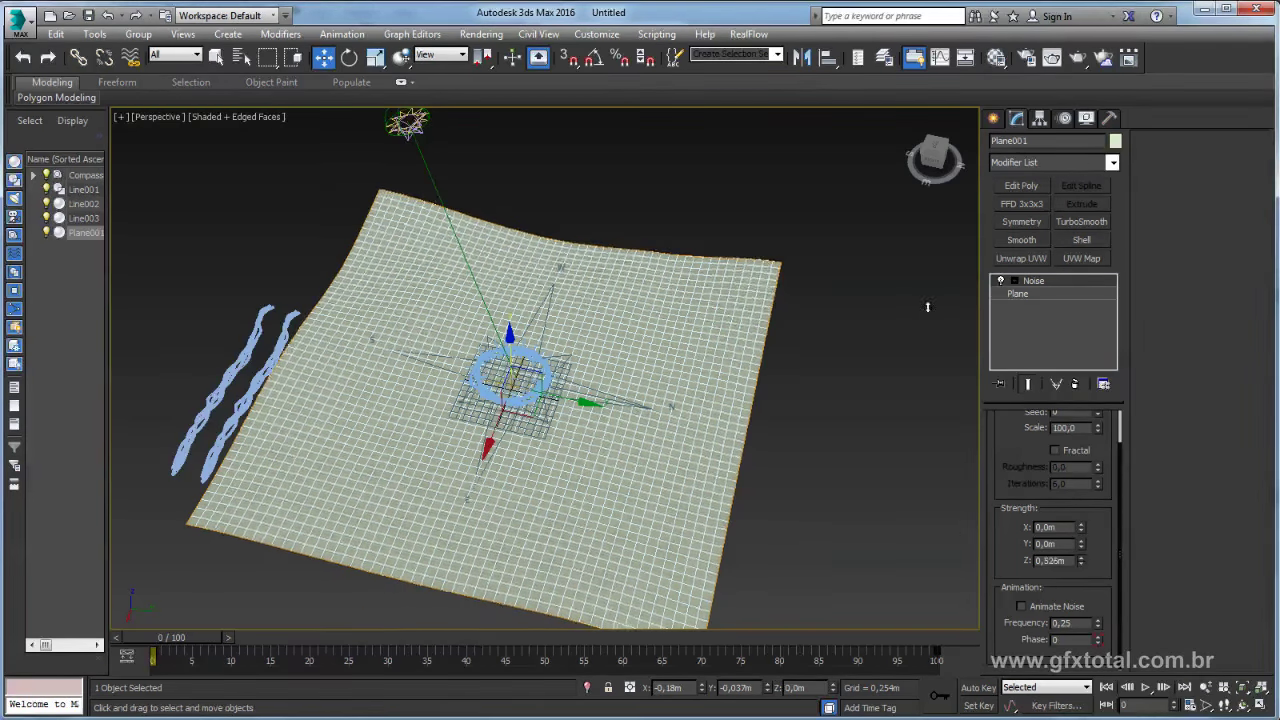
pyautogui.moveTo(927, 307); pyautogui.dragTo(676, 292)
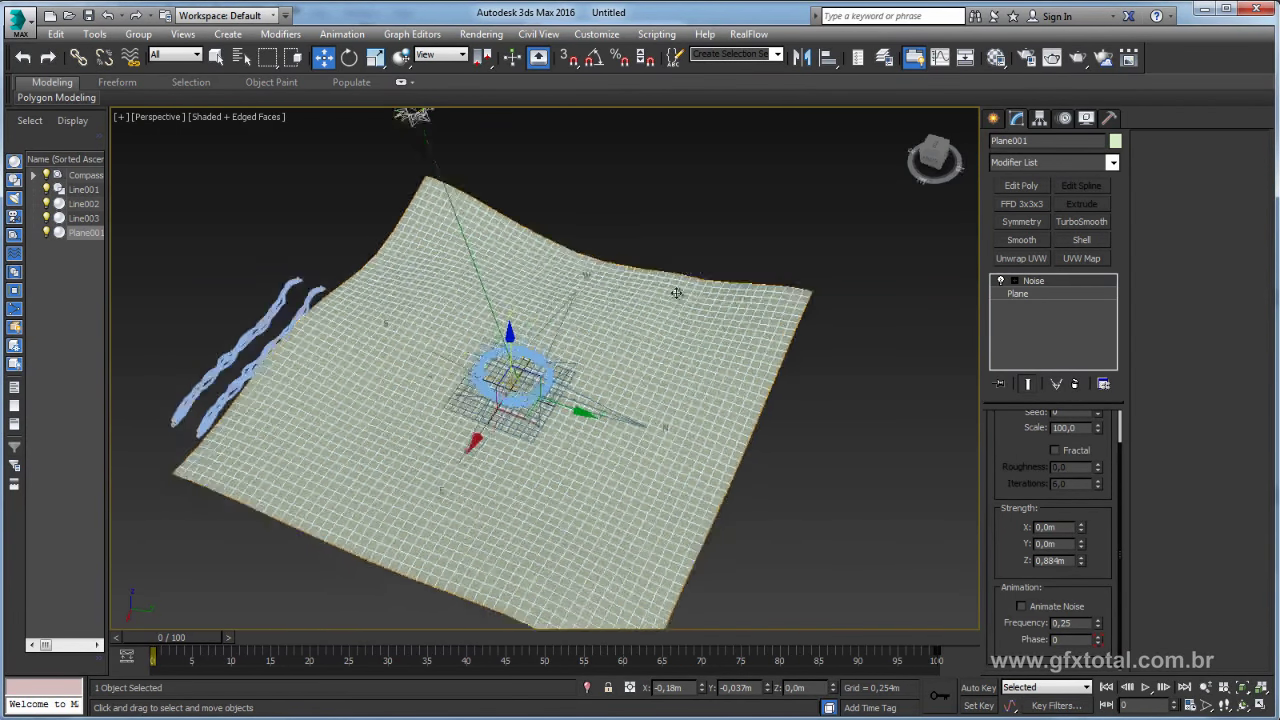
# Lift the noise-displaced plane slightly upward under the crown of thorns.
pyautogui.moveTo(676, 292)
pyautogui.keyDown('alt'); pyautogui.mouseDown(button='middle')
pyautogui.moveTo(575, 368)
pyautogui.moveTo(537, 257)
pyautogui.mouseUp(button='middle'); pyautogui.keyUp('alt')
pyautogui.scroll(3, 575, 368)
pyautogui.scroll(2, 575, 368)
pyautogui.scroll(2, 575, 368)
pyautogui.moveTo(507, 303); pyautogui.dragTo(518, 303)
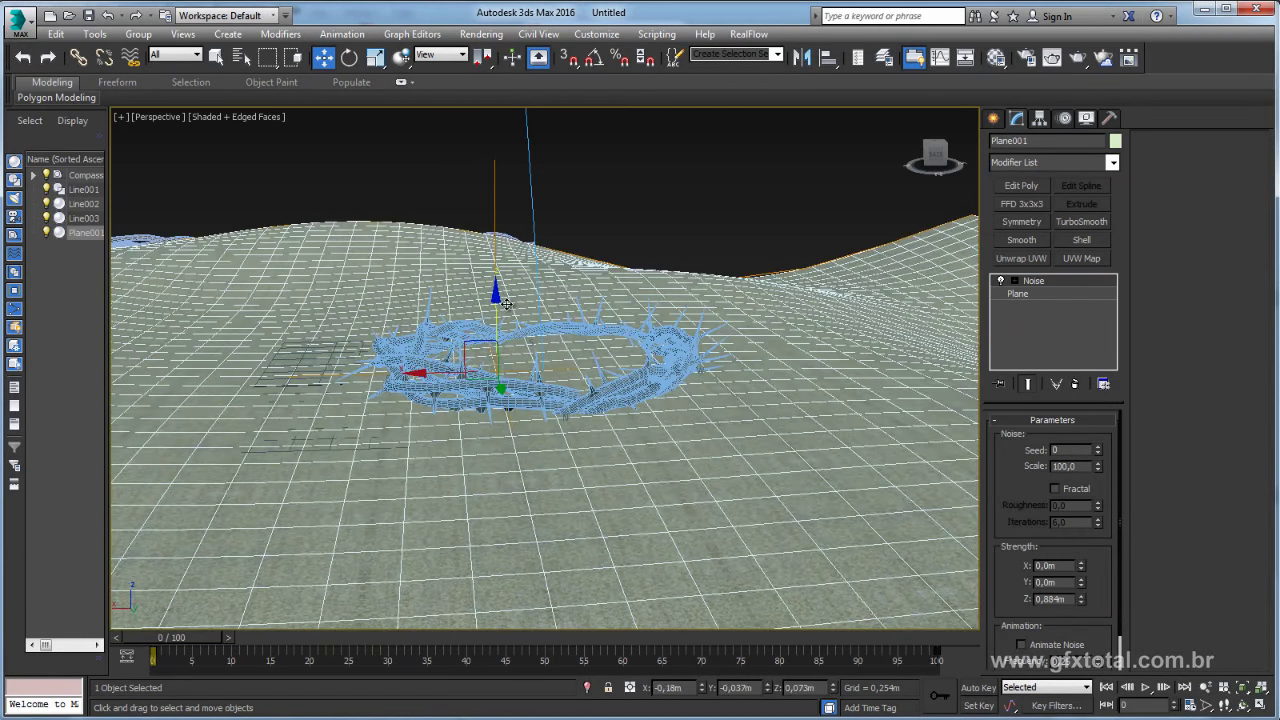
pyautogui.keyDown('alt'); pyautogui.moveTo(518, 303); pyautogui.dragTo(608, 346, button='middle'); pyautogui.keyUp('alt')
pyautogui.scroll(4, 544, 326)
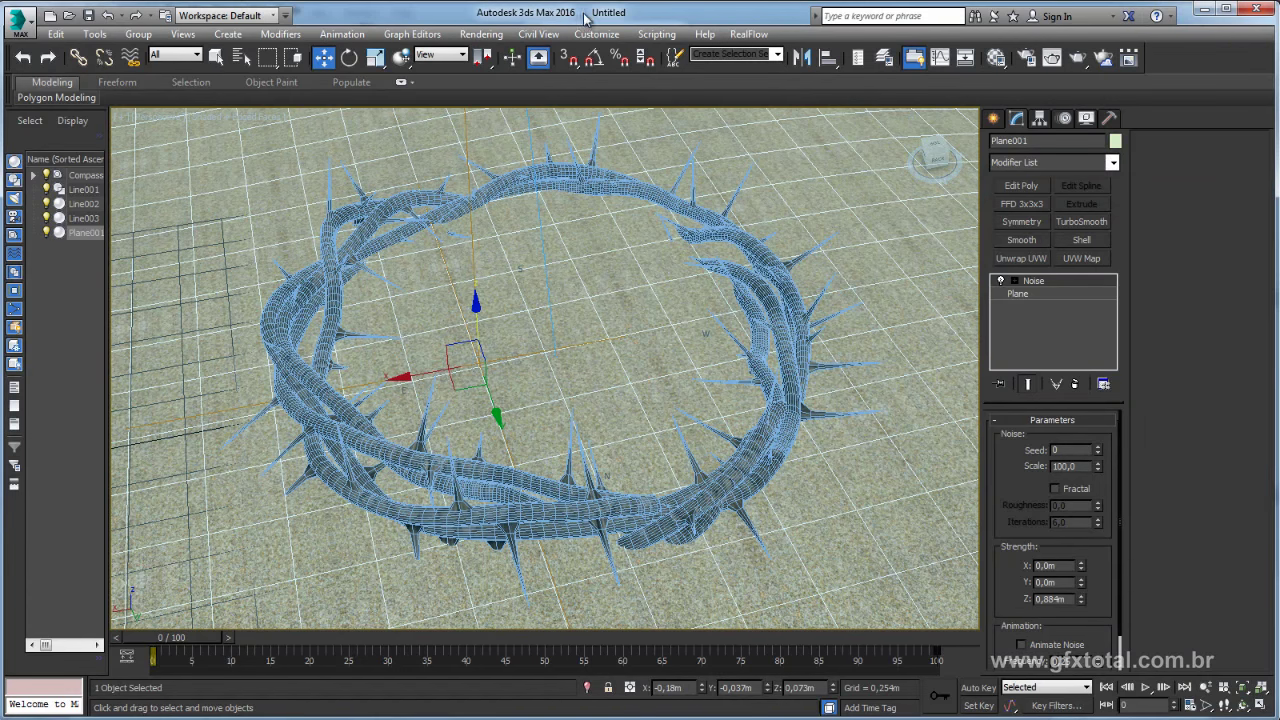
pyautogui.scroll(-3, 632, 190)
pyautogui.scroll(-5, 650, 220)
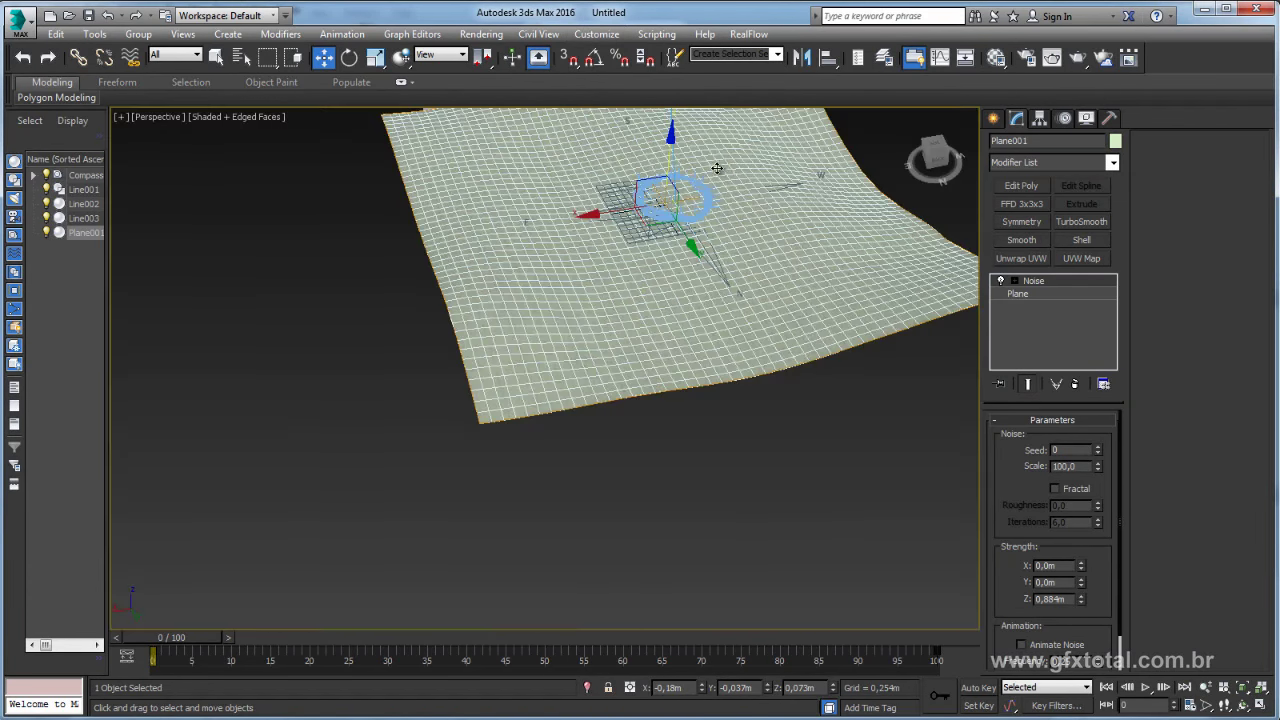
pyautogui.moveTo(700, 225); pyautogui.dragTo(721, 237, button='middle')
pyautogui.scroll(-5, 721, 237)
# Keep Daylight001 set to mr Sun for sunlight and mr Sky for skylight.
pyautogui.click(656, 196)
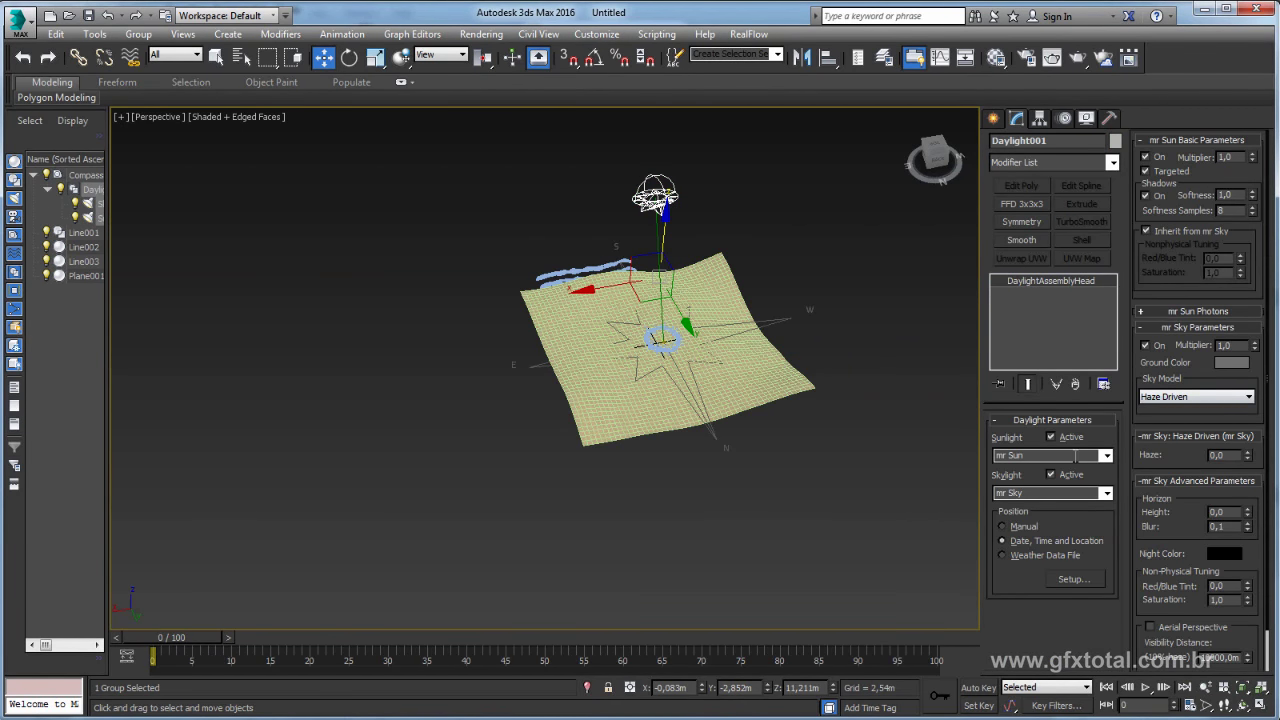
pyautogui.click(1108, 458)
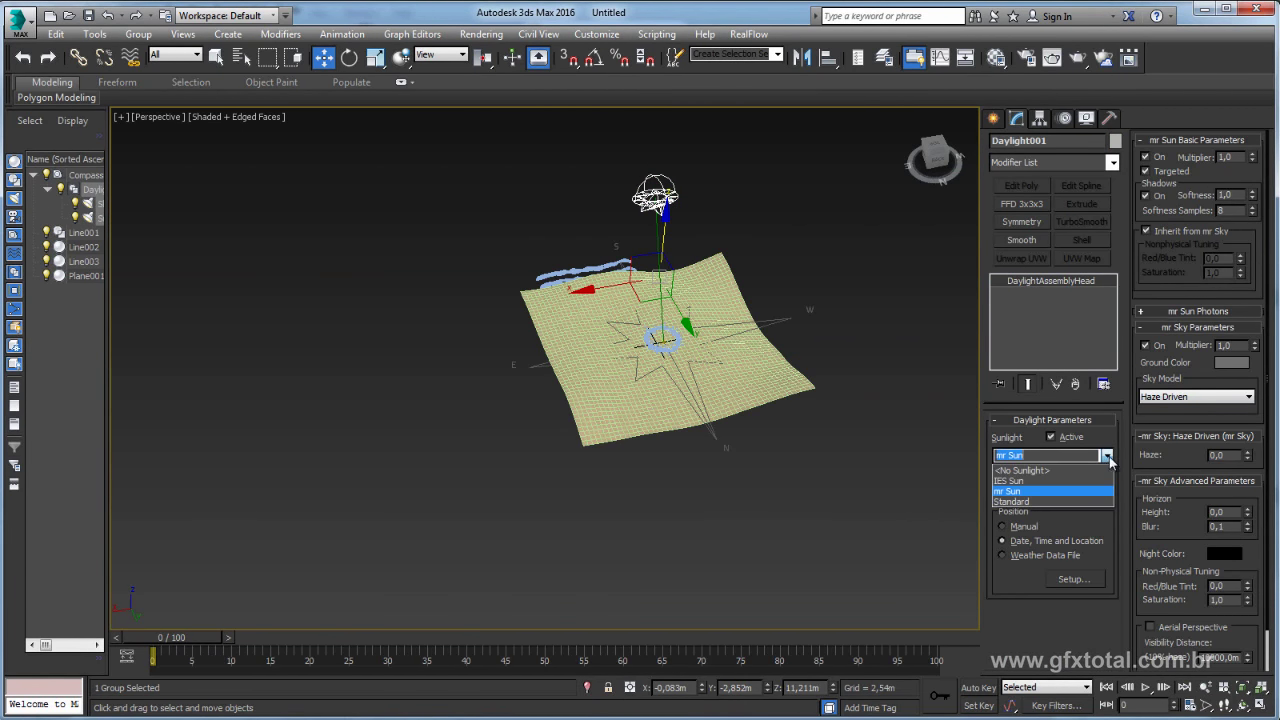
pyautogui.click(1043, 492)
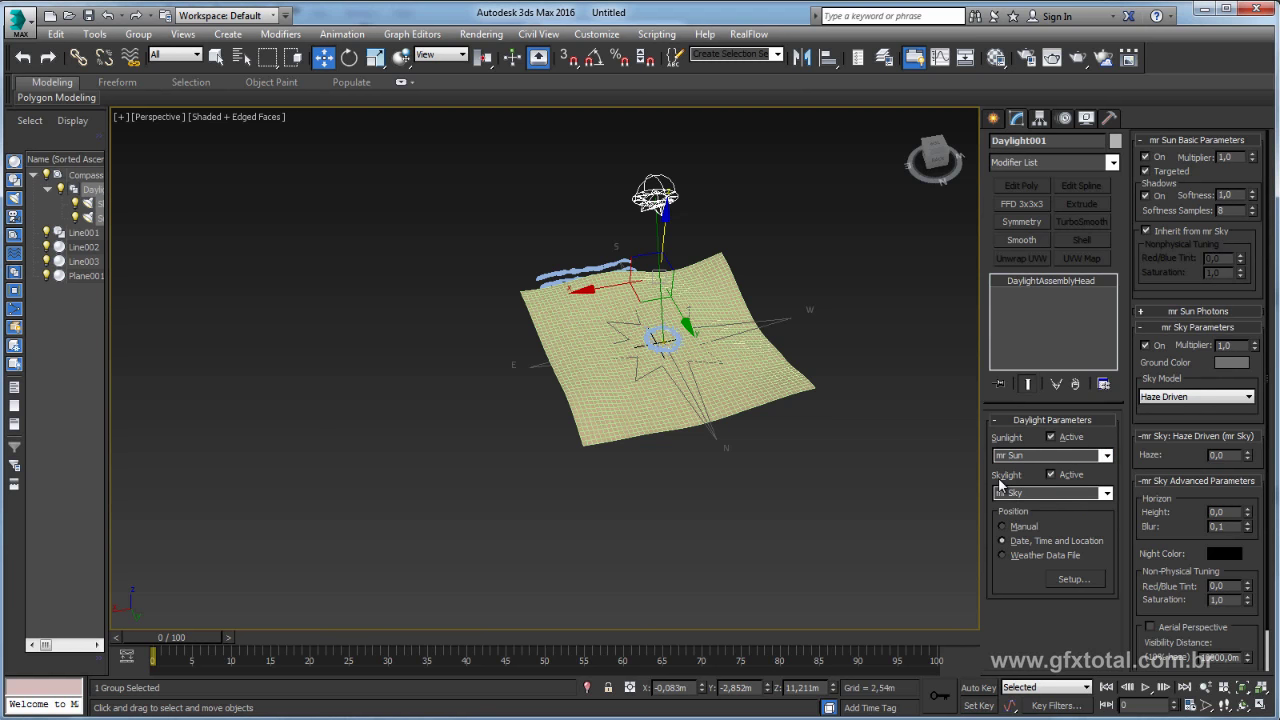
pyautogui.click(1104, 494)
pyautogui.click(1030, 529)
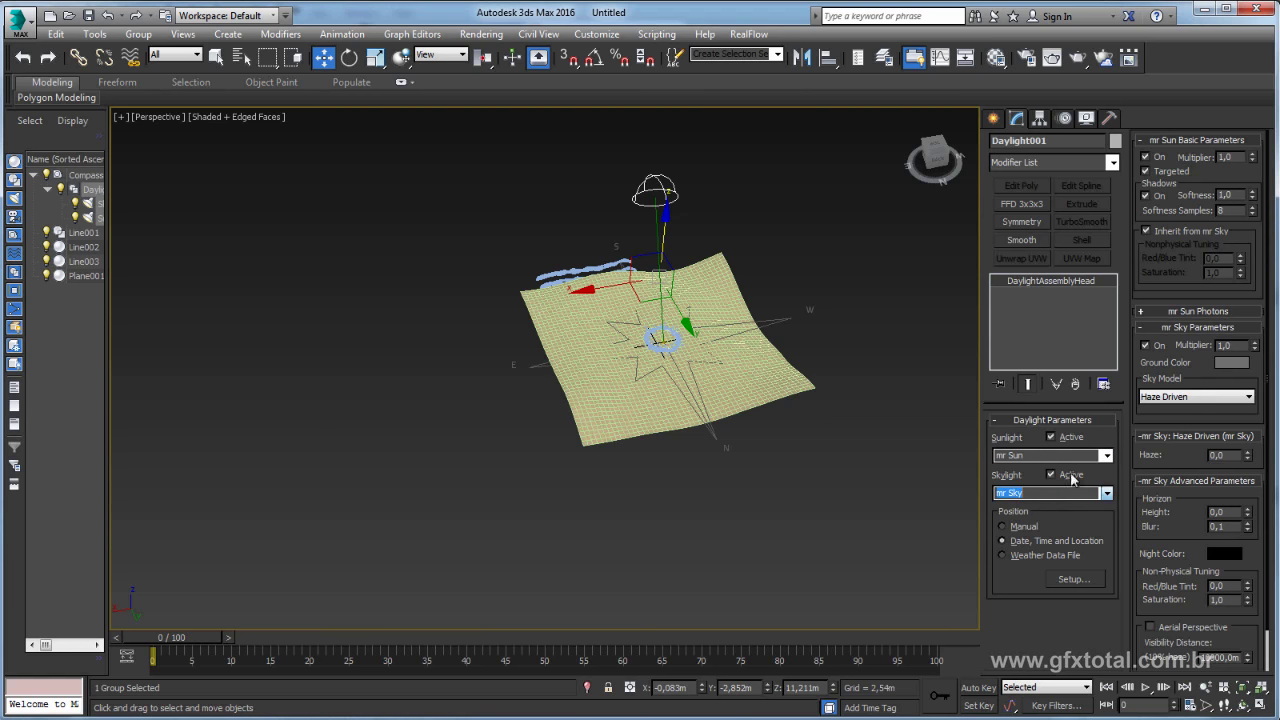
# Frame the crown of thorns closer and render the Perspective view at 640×480.
pyautogui.scroll(5, 665, 330)
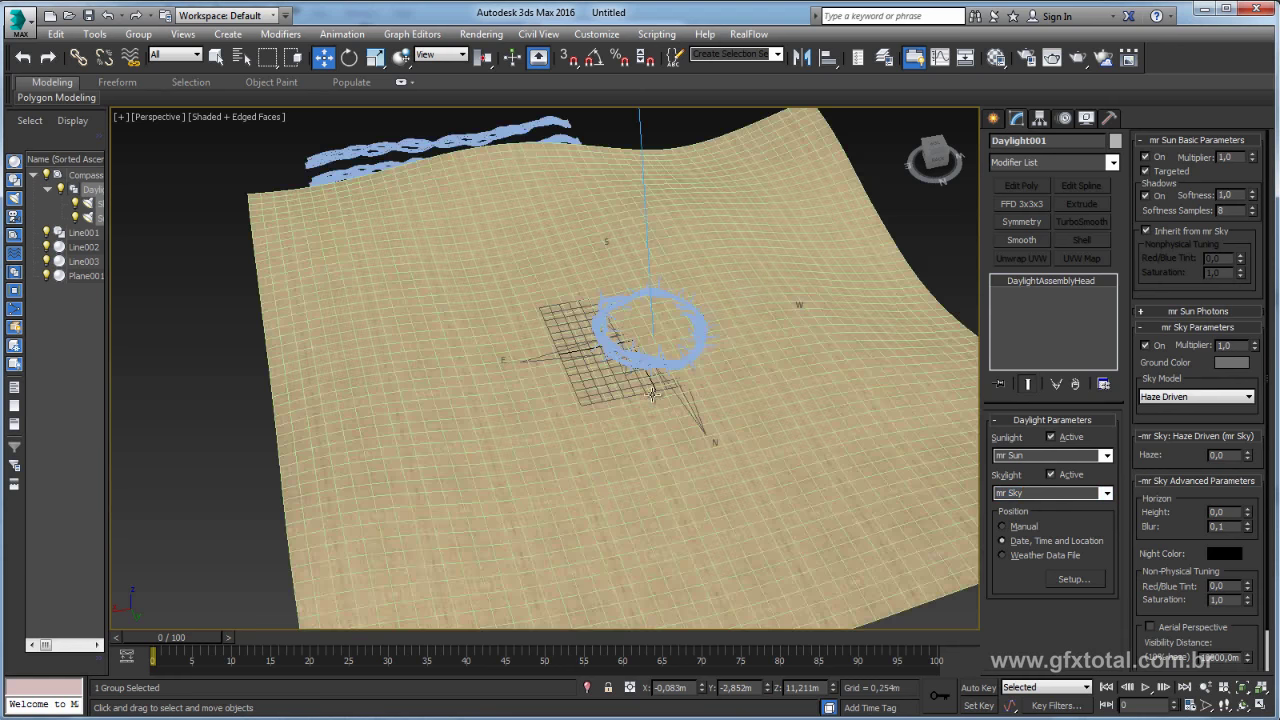
pyautogui.scroll(5, 670, 336)
pyautogui.moveTo(651, 366)
pyautogui.mouseDown(button='middle')
pyautogui.moveTo(820, 237)
pyautogui.moveTo(910, 116)
pyautogui.mouseUp(button='middle')
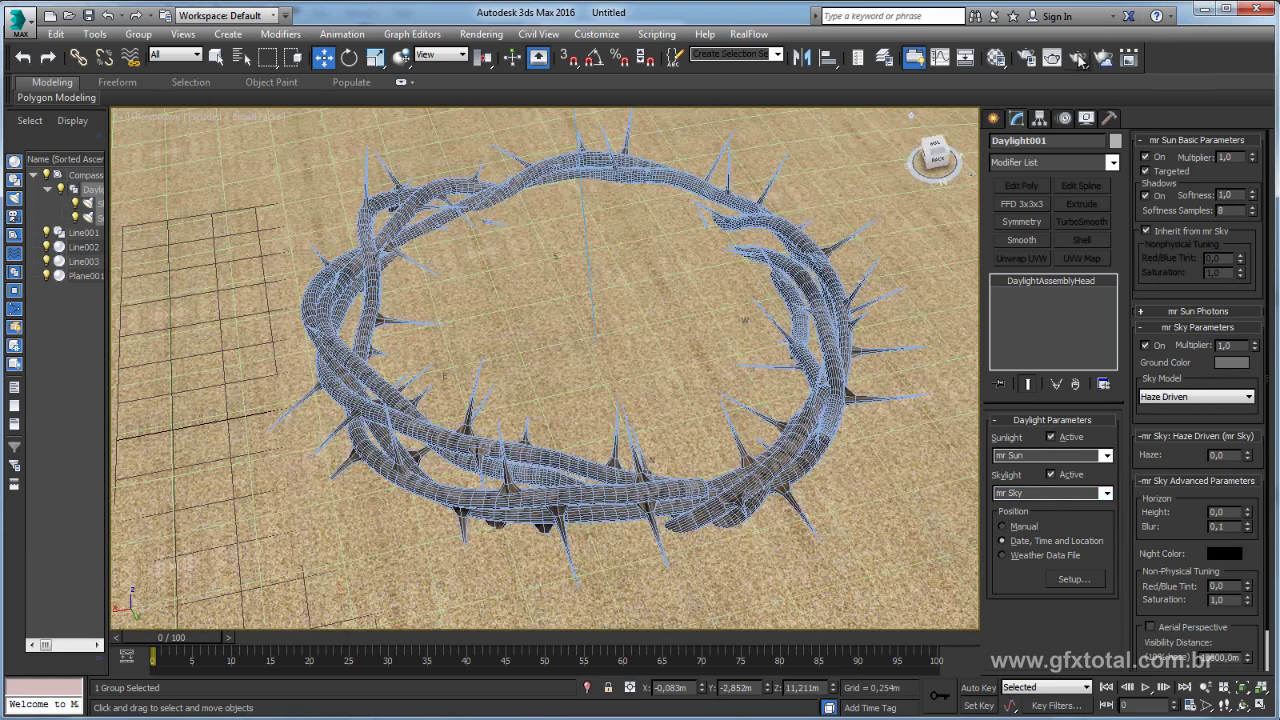
pyautogui.click(1078, 58)
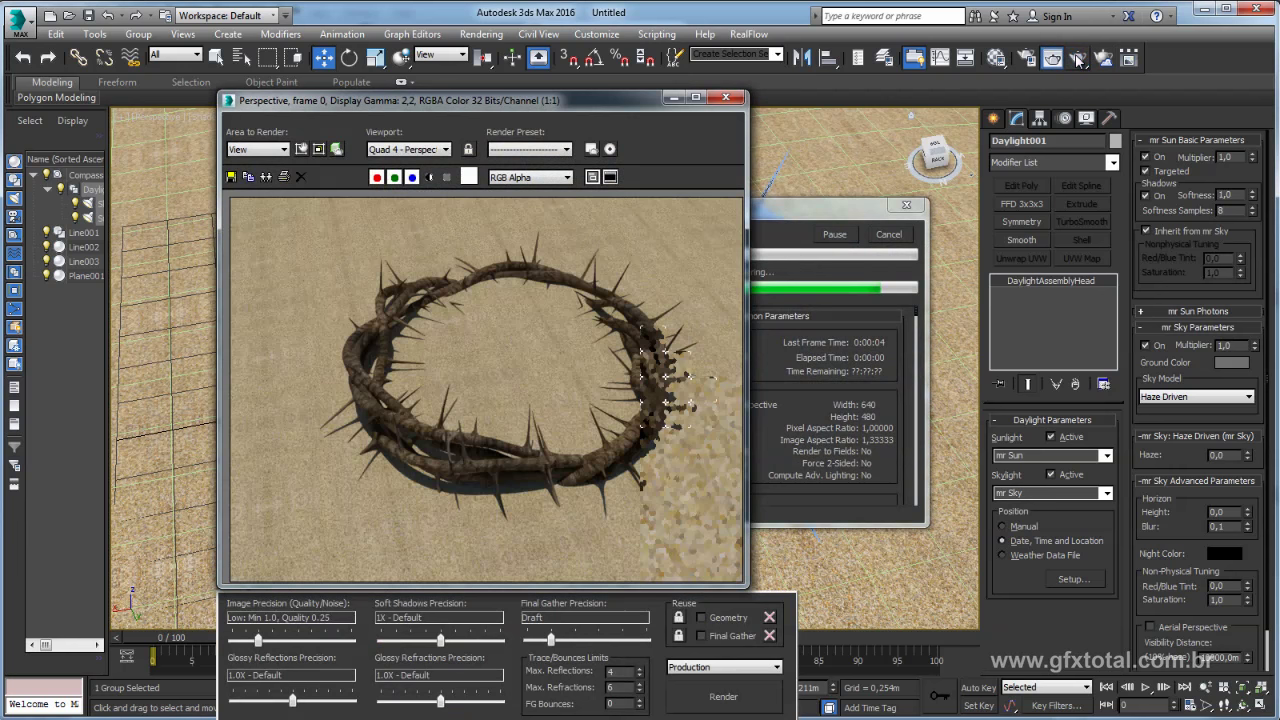
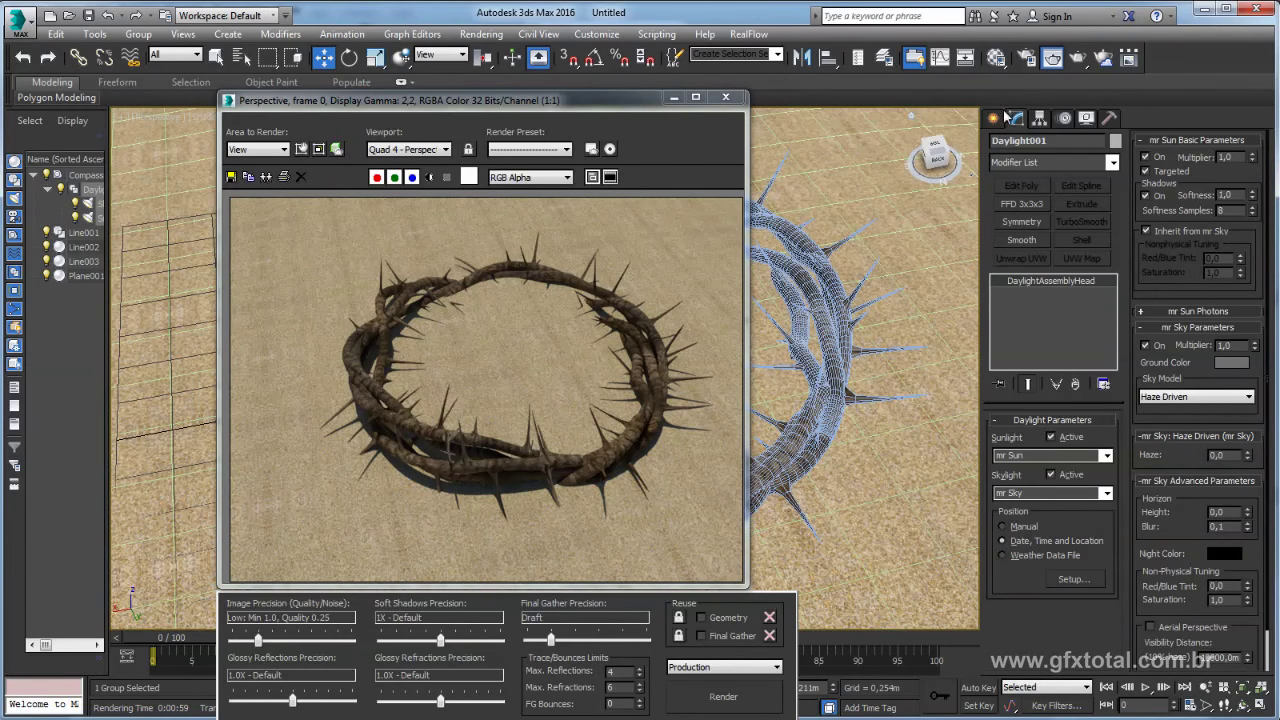
# Set the sand bitmap's U and V Tiling to 5,0 with Tile on and Mirror off.
pyautogui.click(996, 57)
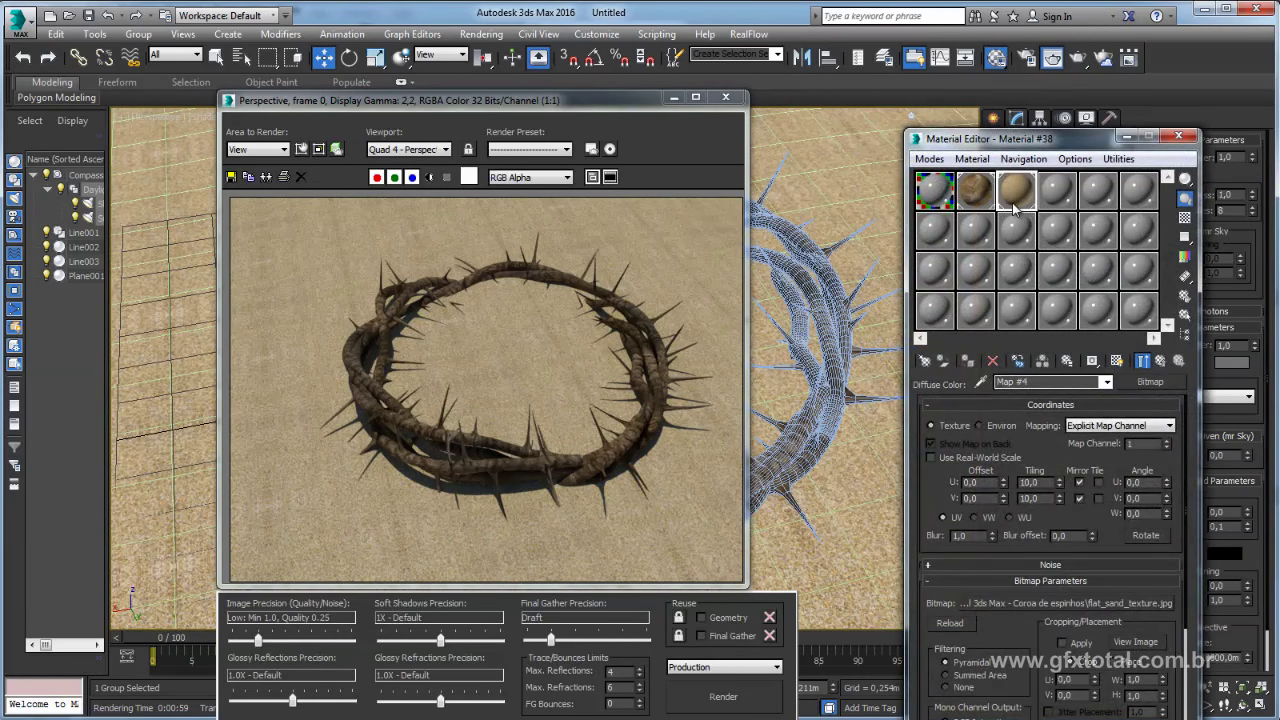
pyautogui.moveTo(1060, 138); pyautogui.dragTo(840, 78)
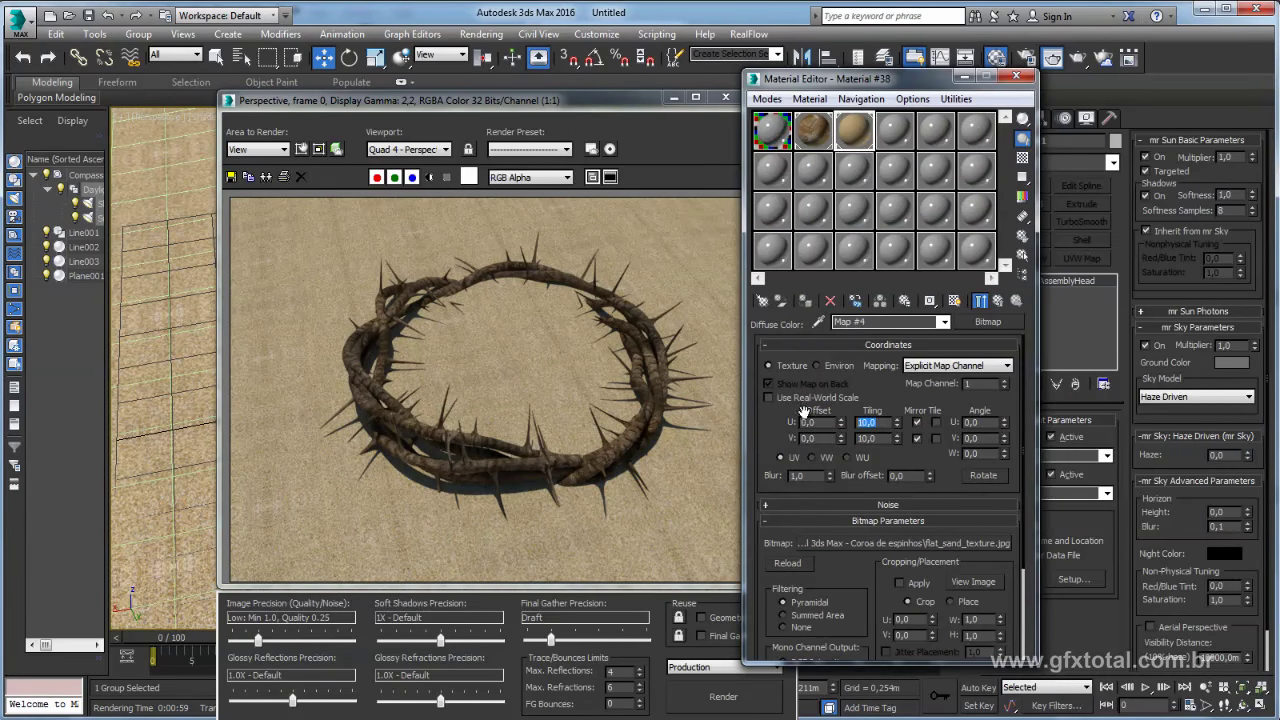
pyautogui.write('5')
pyautogui.press('Tab')
pyautogui.write('5')
pyautogui.press('Return')
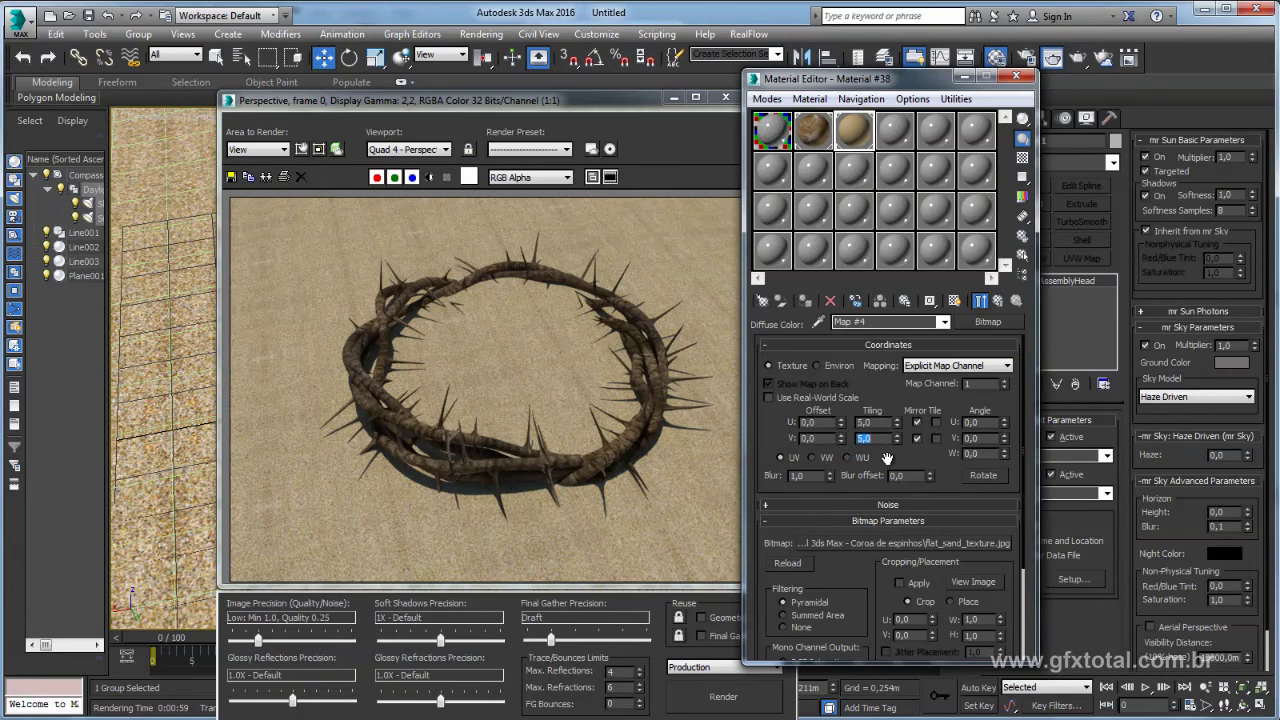
pyautogui.click(936, 422)
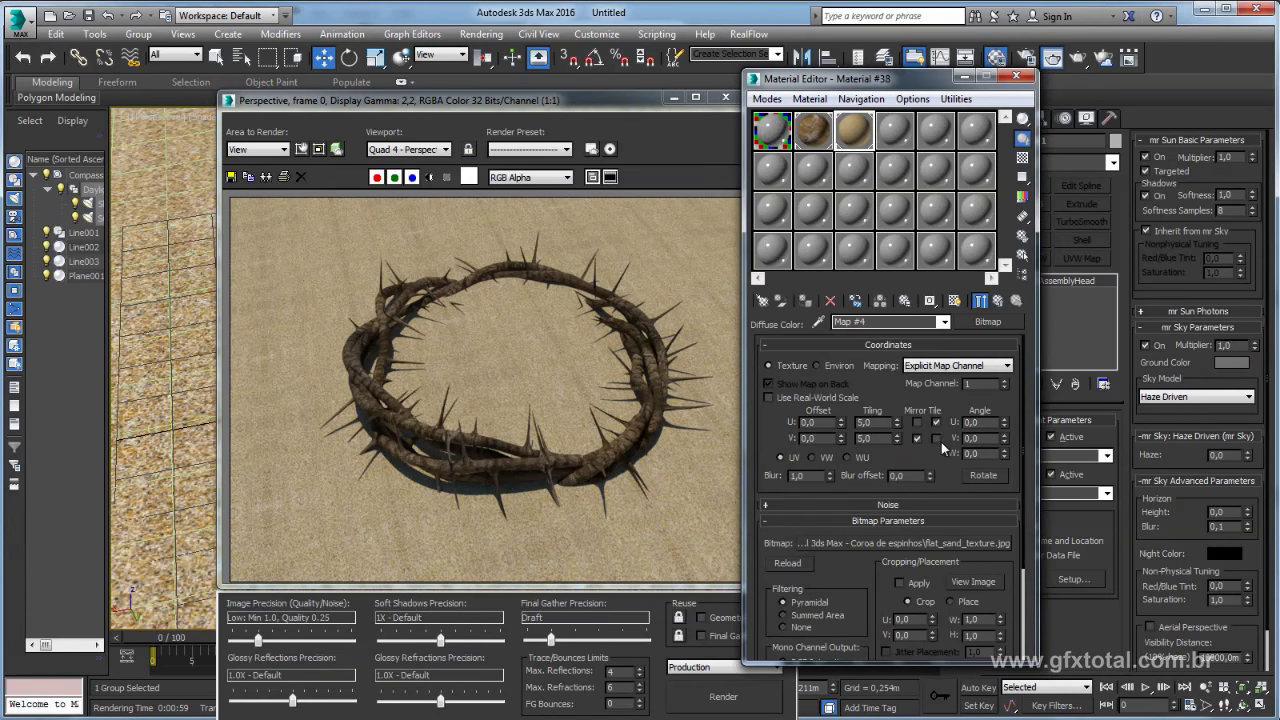
pyautogui.click(938, 438)
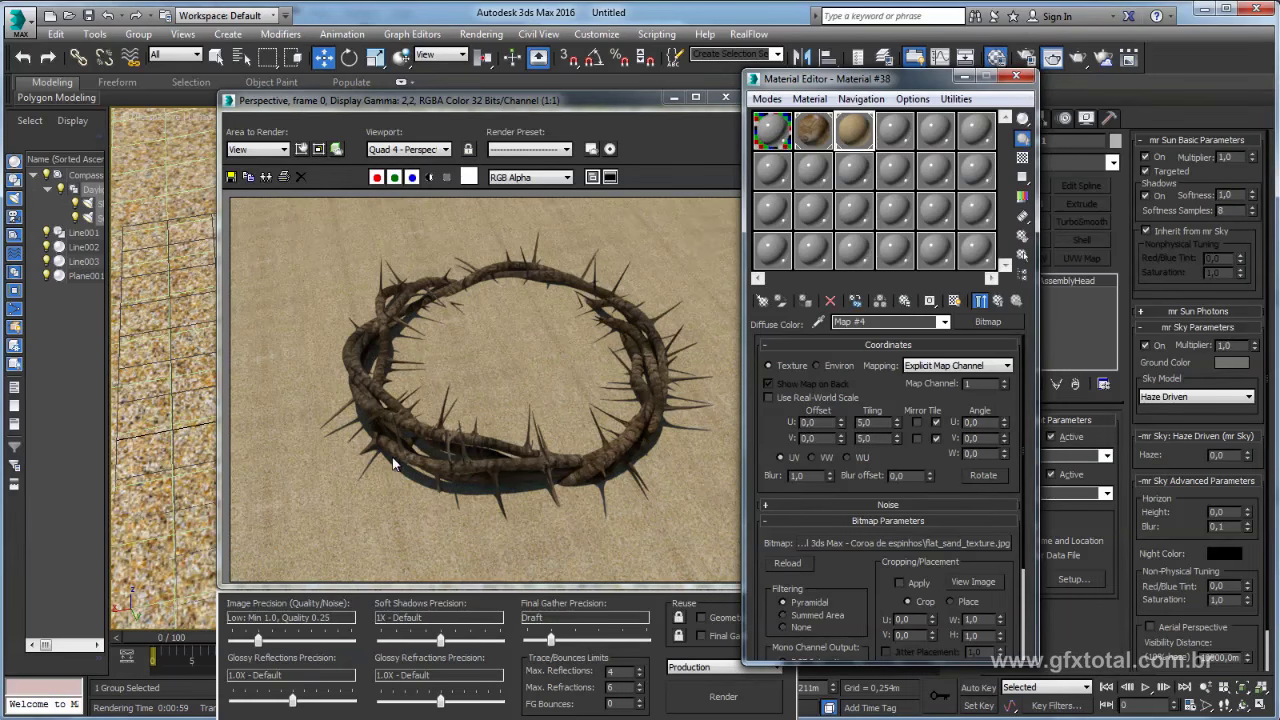
pyautogui.click(1019, 77)
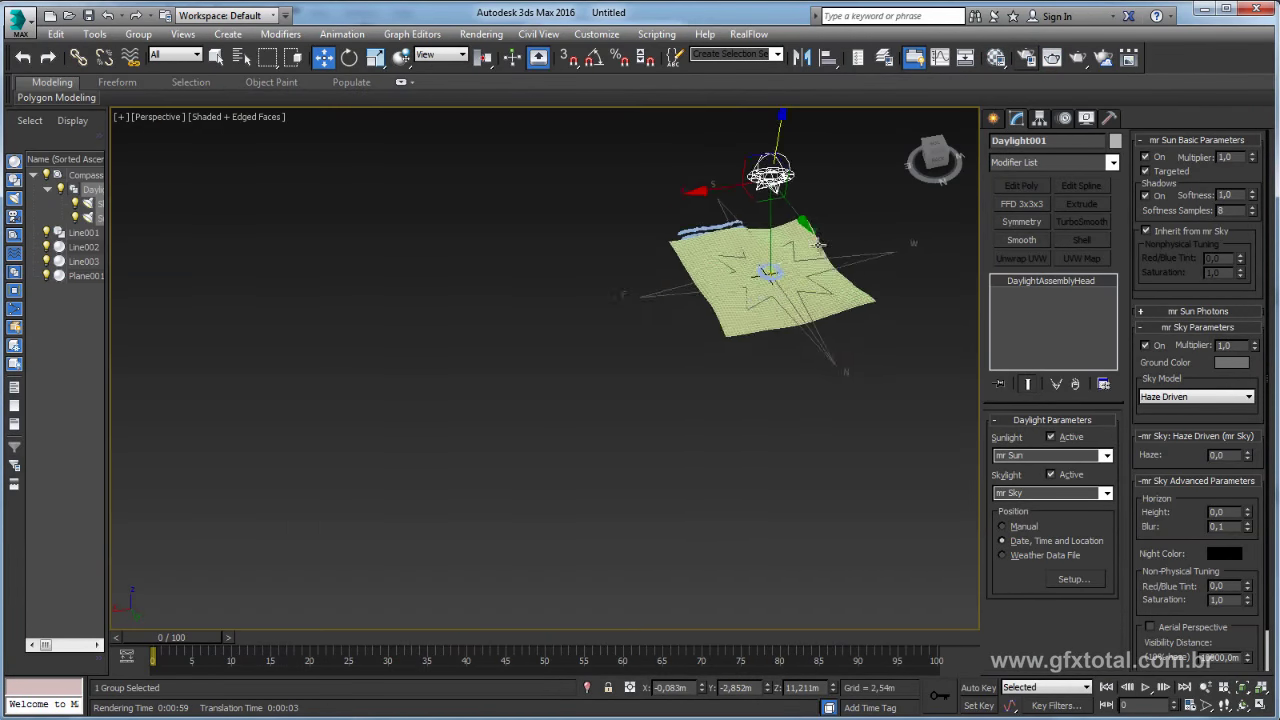
# In mr Sun Basic Parameters, set Shadows Softness to 4,0 and Softness Samples to 32.
pyautogui.scroll(2, 818, 244)
pyautogui.scroll(3, 760, 270)
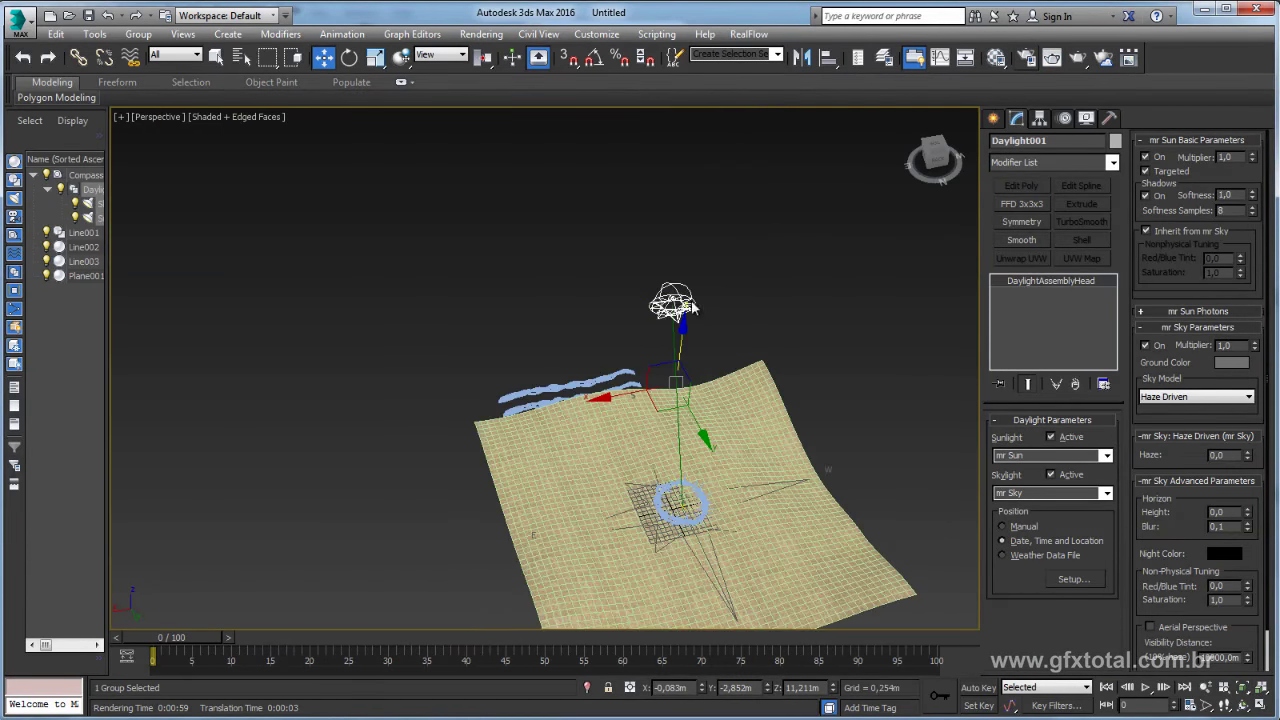
pyautogui.scroll(1, 713, 290)
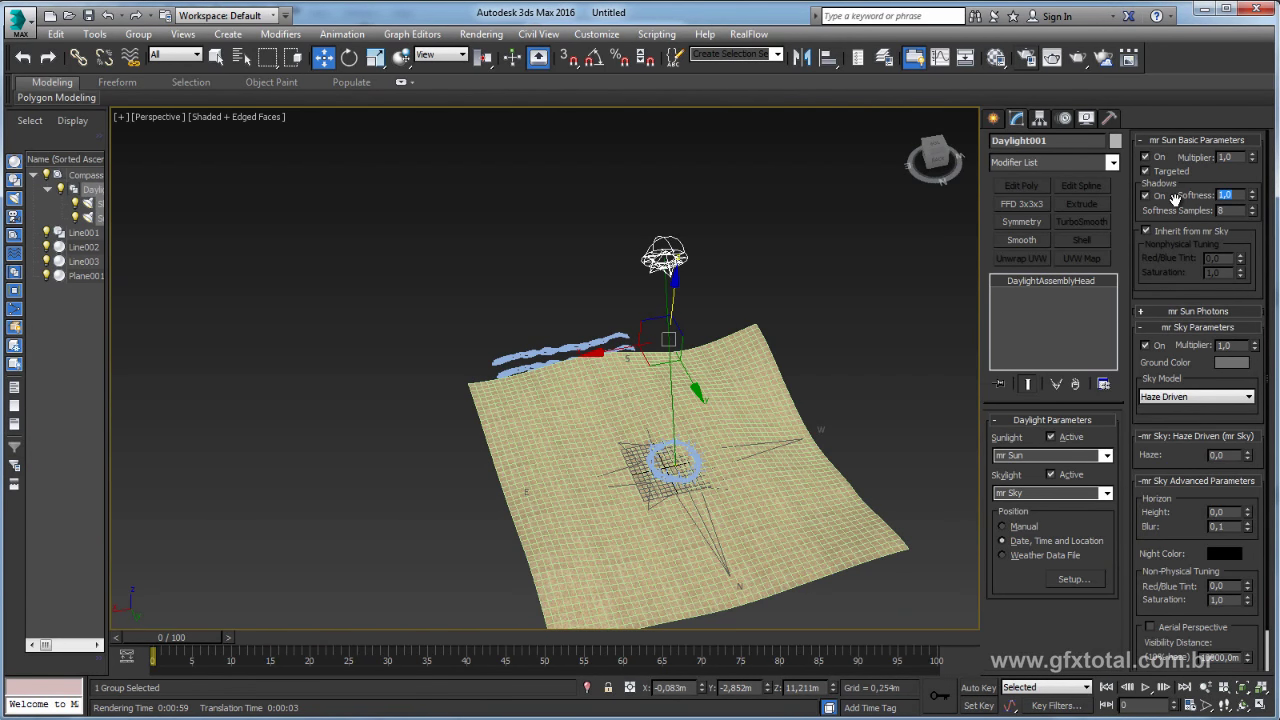
pyautogui.write('4')
pyautogui.click(1220, 211)
pyautogui.write('32')
pyautogui.scroll(5, 715, 429)
pyautogui.scroll(3, 715, 429)
pyautogui.scroll(2, 680, 428)
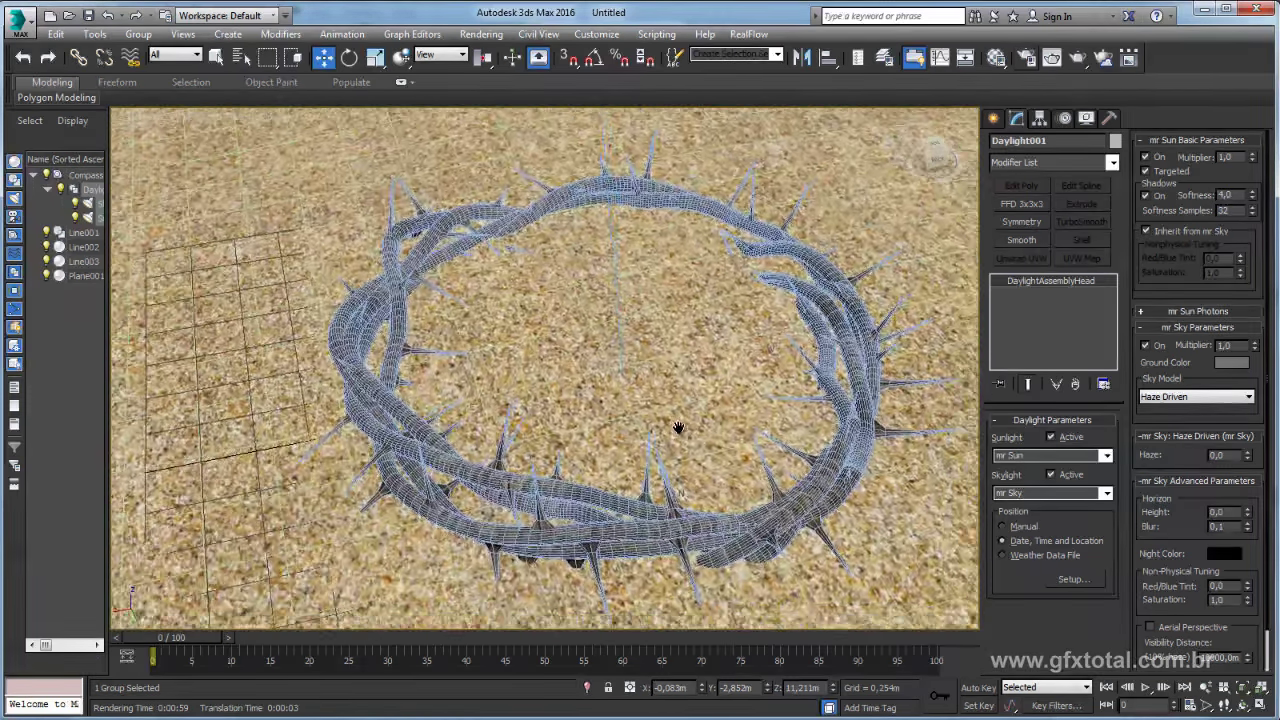
pyautogui.scroll(2, 690, 422)
pyautogui.moveTo(660, 420); pyautogui.dragTo(619, 424, button='middle')
# Raise the thorn crown slightly on Z and render the scene.
pyautogui.click(533, 178)
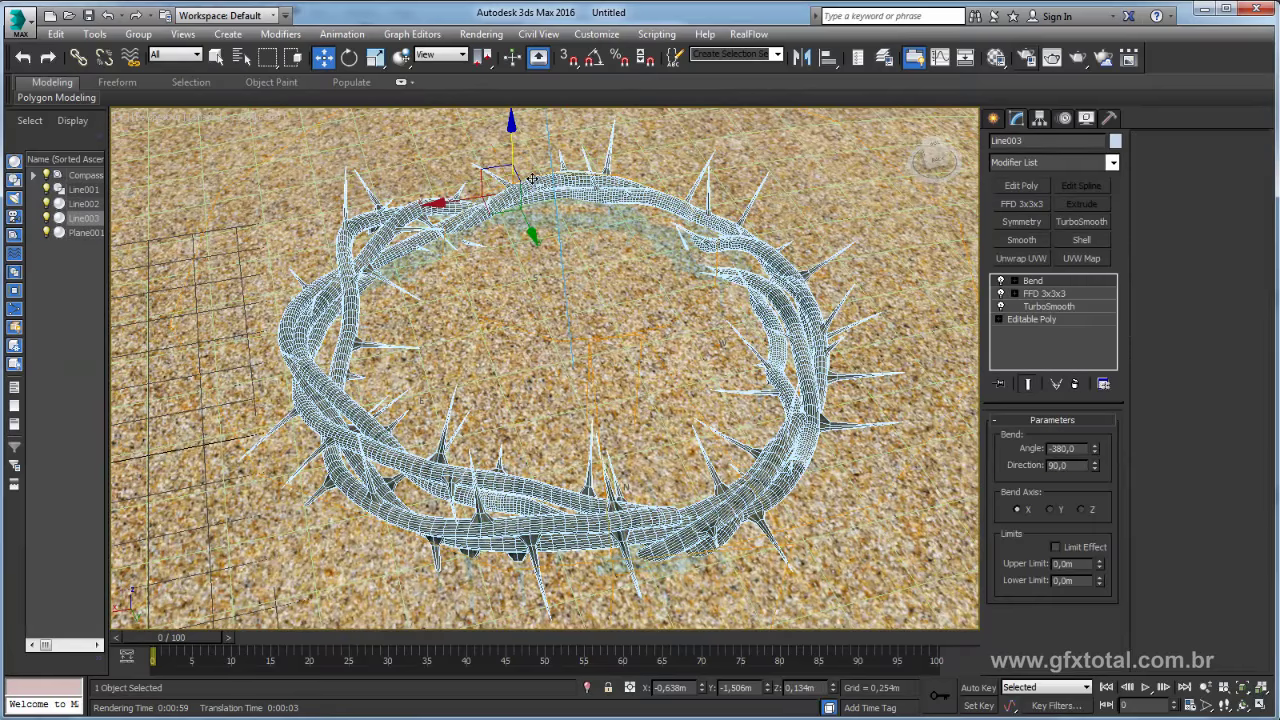
pyautogui.moveTo(507, 155); pyautogui.dragTo(508, 146)
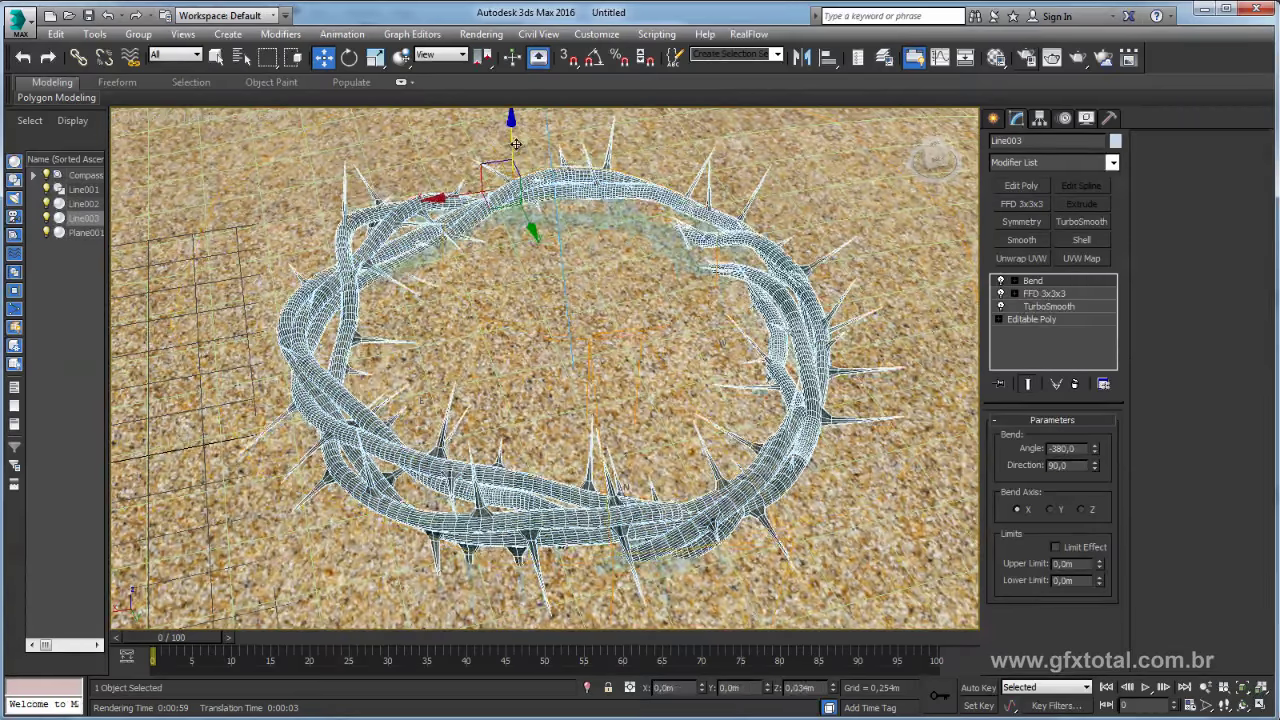
pyautogui.click(1079, 63)
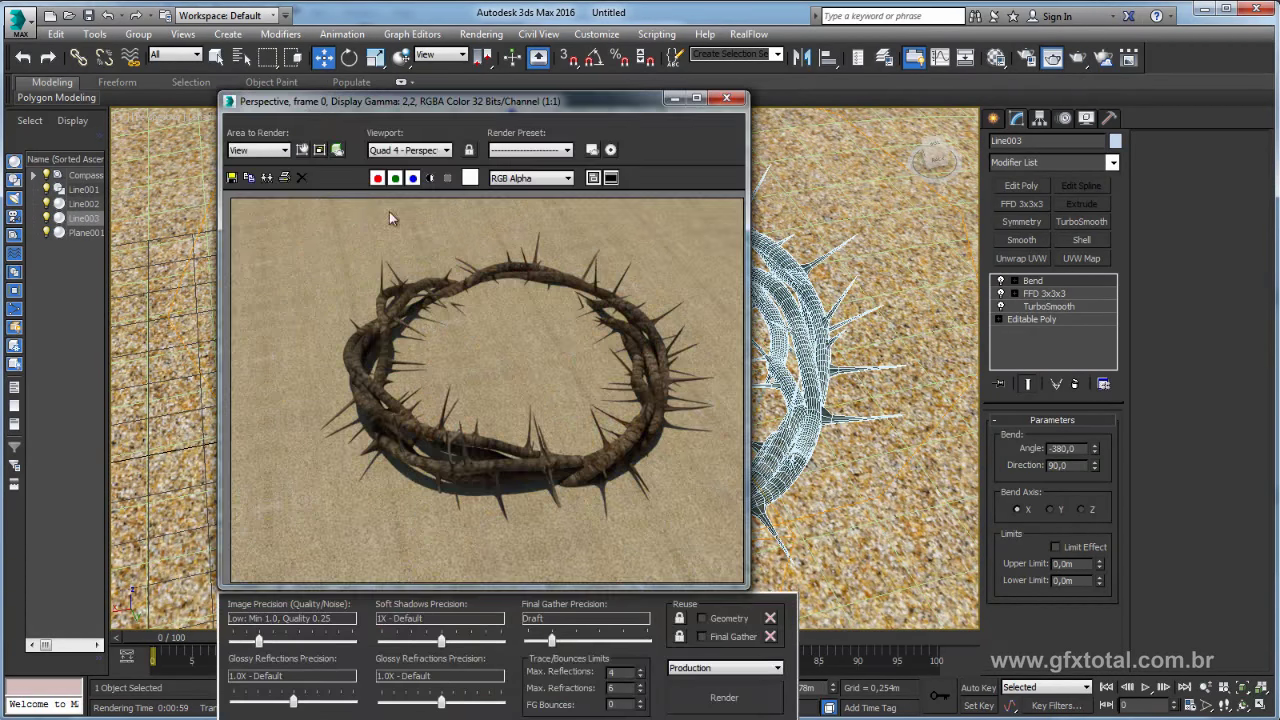
# Clone the render frame, re-render beside the copy to compare, then close the copy.
pyautogui.click(284, 177)
pyautogui.moveTo(813, 238); pyautogui.dragTo(480, 170)
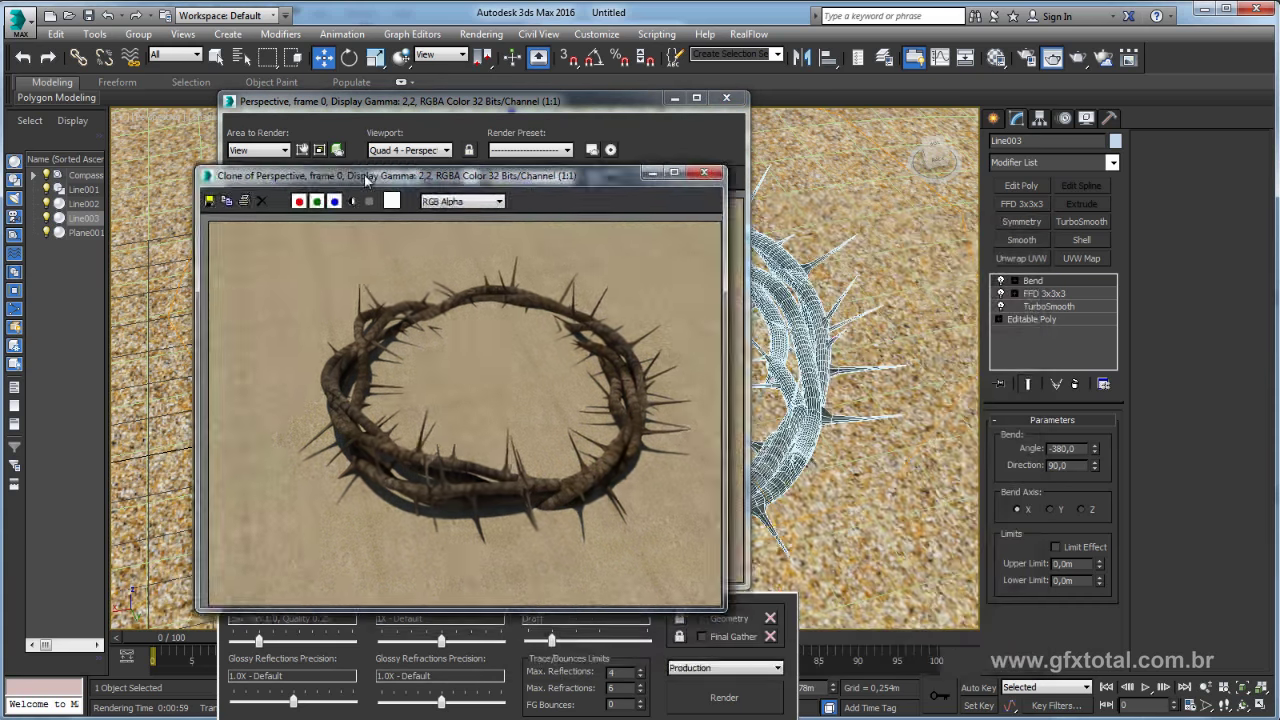
pyautogui.moveTo(480, 116); pyautogui.dragTo(843, 100)
pyautogui.moveTo(523, 174); pyautogui.dragTo(432, 126)
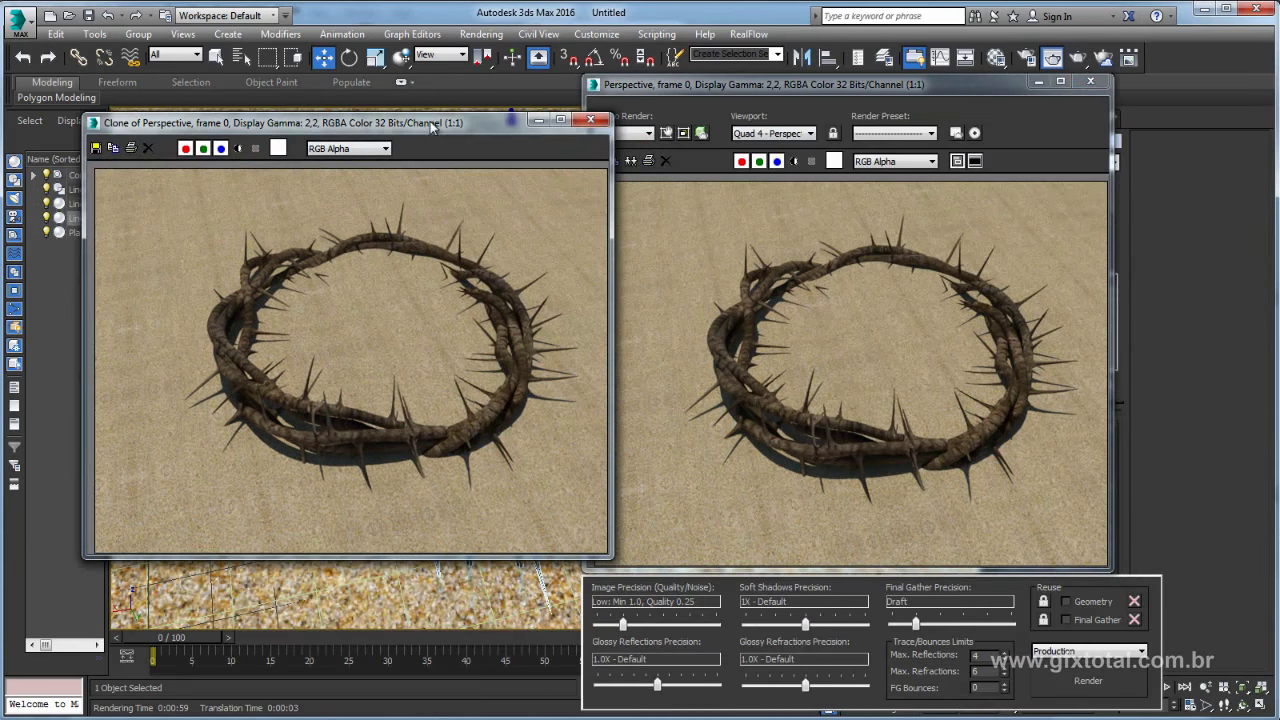
pyautogui.click(1080, 680)
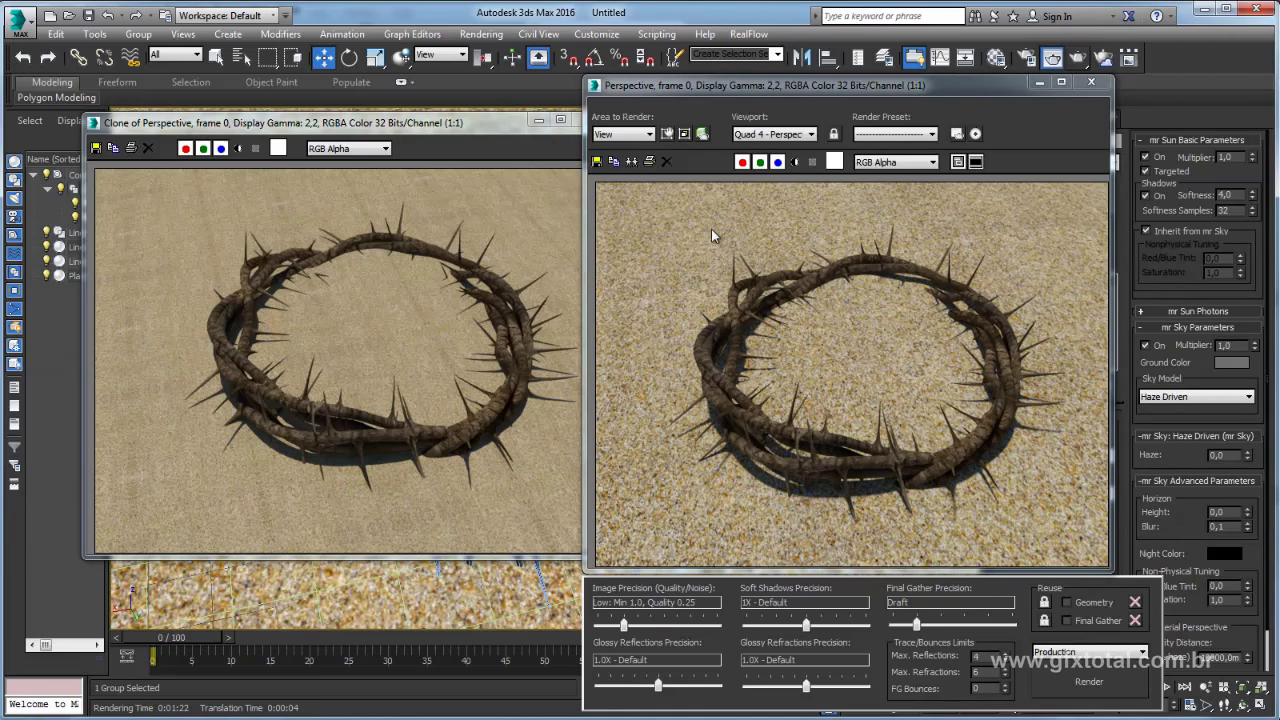
pyautogui.click(508, 126)
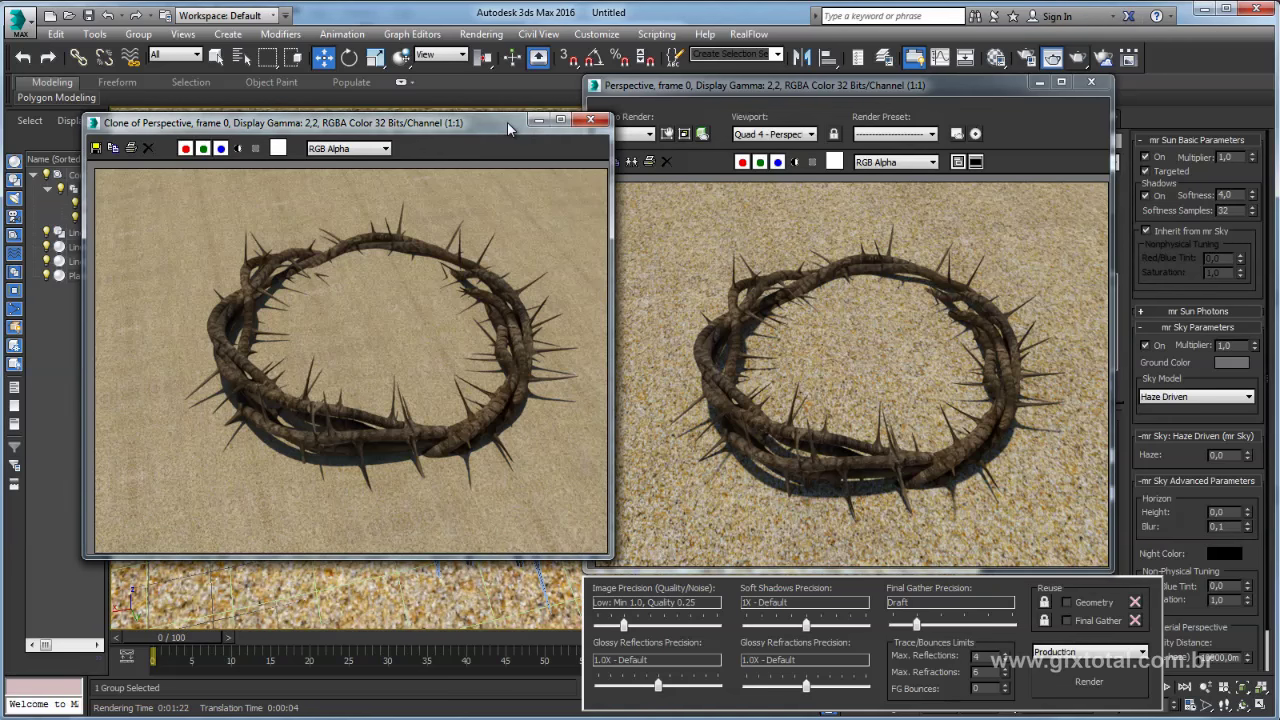
pyautogui.click(590, 120)
# Close the render and rotate the thorn crown about its vertical axis.
pyautogui.click(1100, 86)
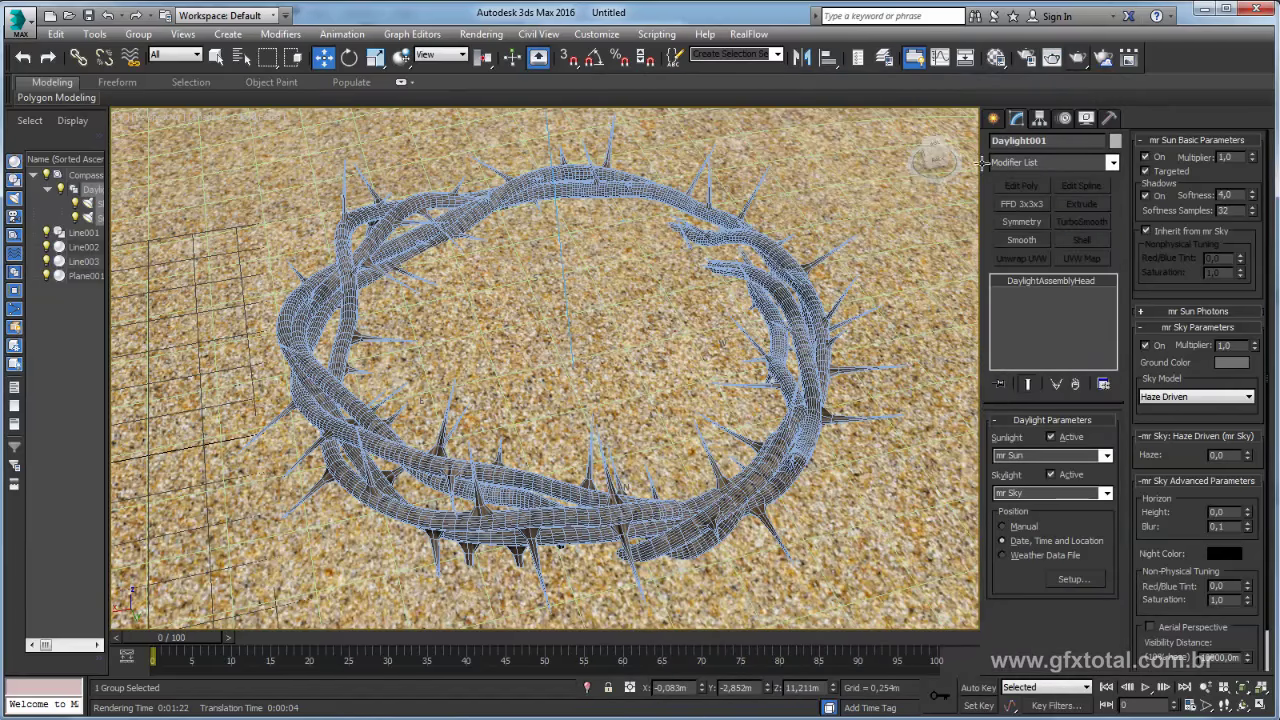
pyautogui.click(752, 296)
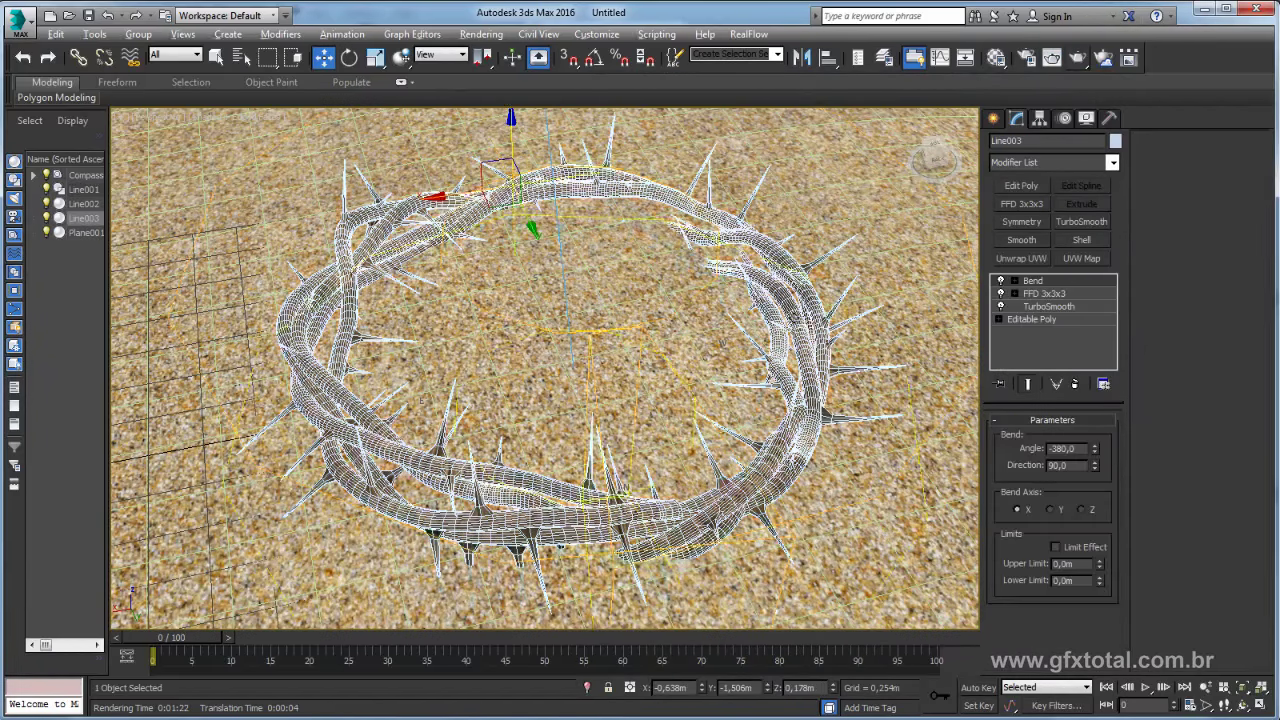
pyautogui.keyDown('alt'); pyautogui.moveTo(752, 296); pyautogui.dragTo(553, 314, button='middle'); pyautogui.keyUp('alt')
pyautogui.moveTo(537, 222); pyautogui.dragTo(549, 256)
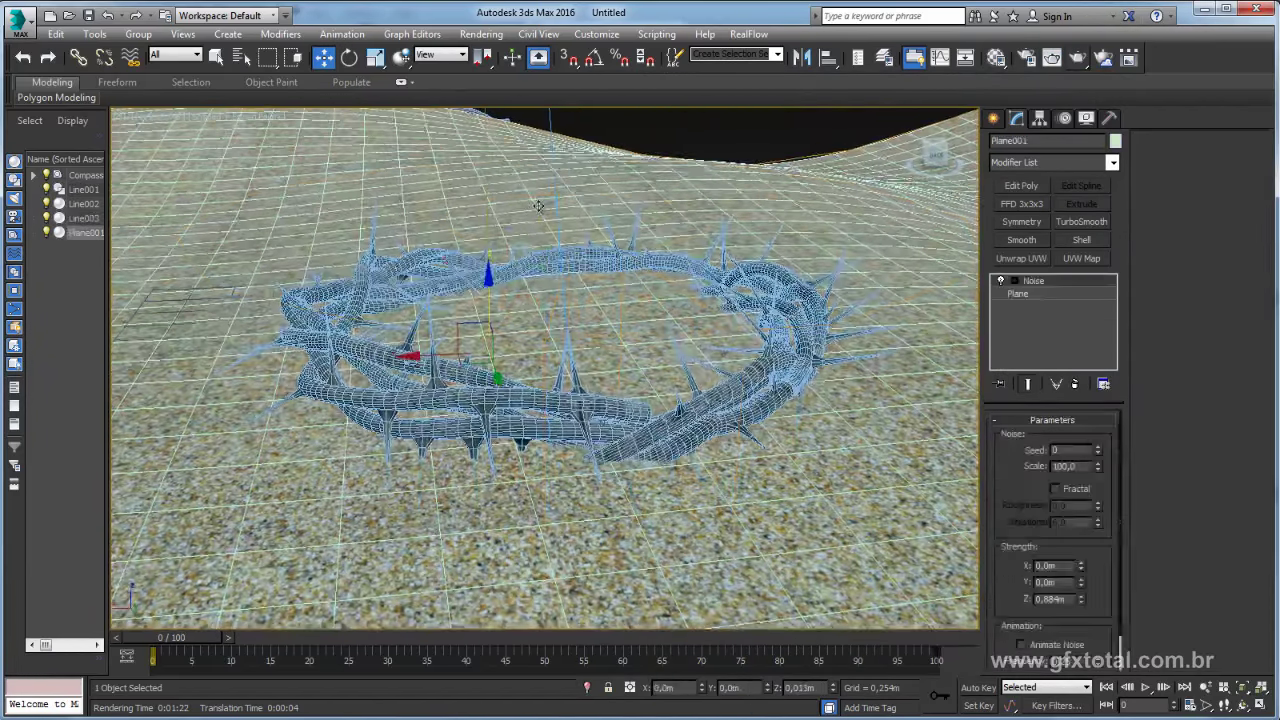
pyautogui.rightClick(549, 256)
pyautogui.press('e')
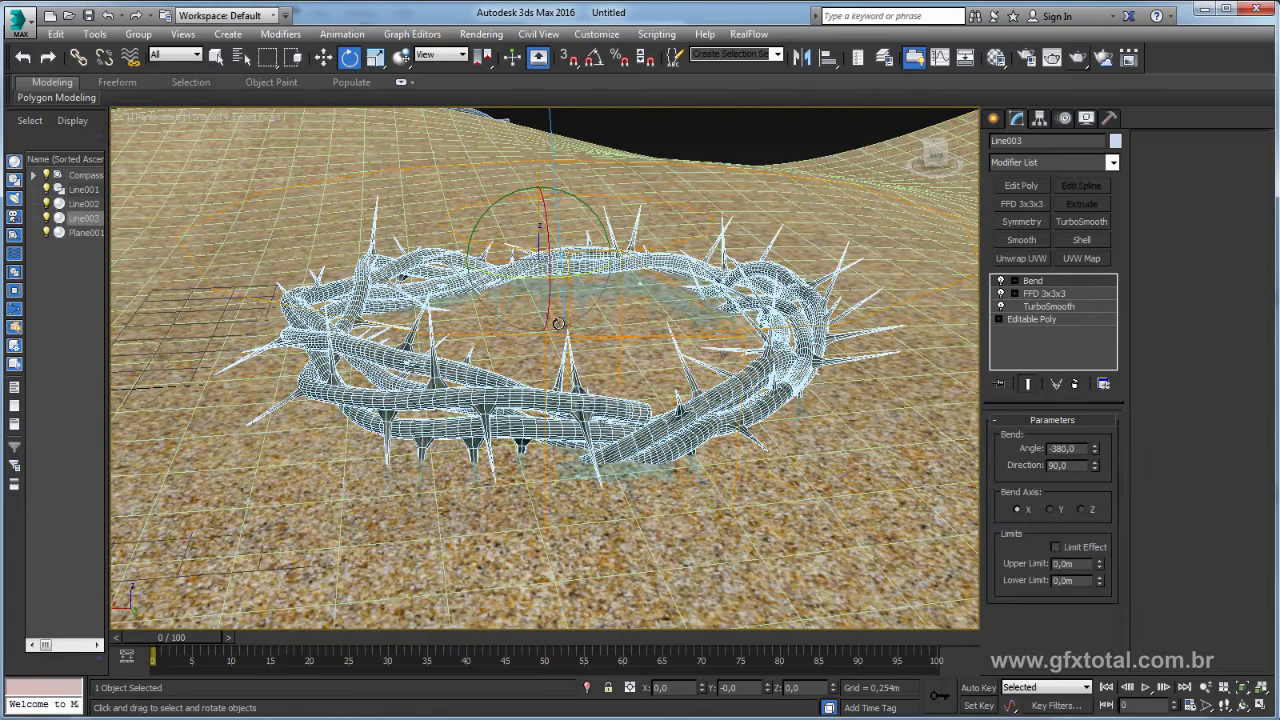
pyautogui.moveTo(575, 280)
pyautogui.mouseDown()
pyautogui.moveTo(506, 283)
pyautogui.moveTo(556, 190)
pyautogui.moveTo(610, 245)
pyautogui.mouseUp()
# Move the crown left and toward the camera, lowering it slightly onto the sand.
pyautogui.press('w')
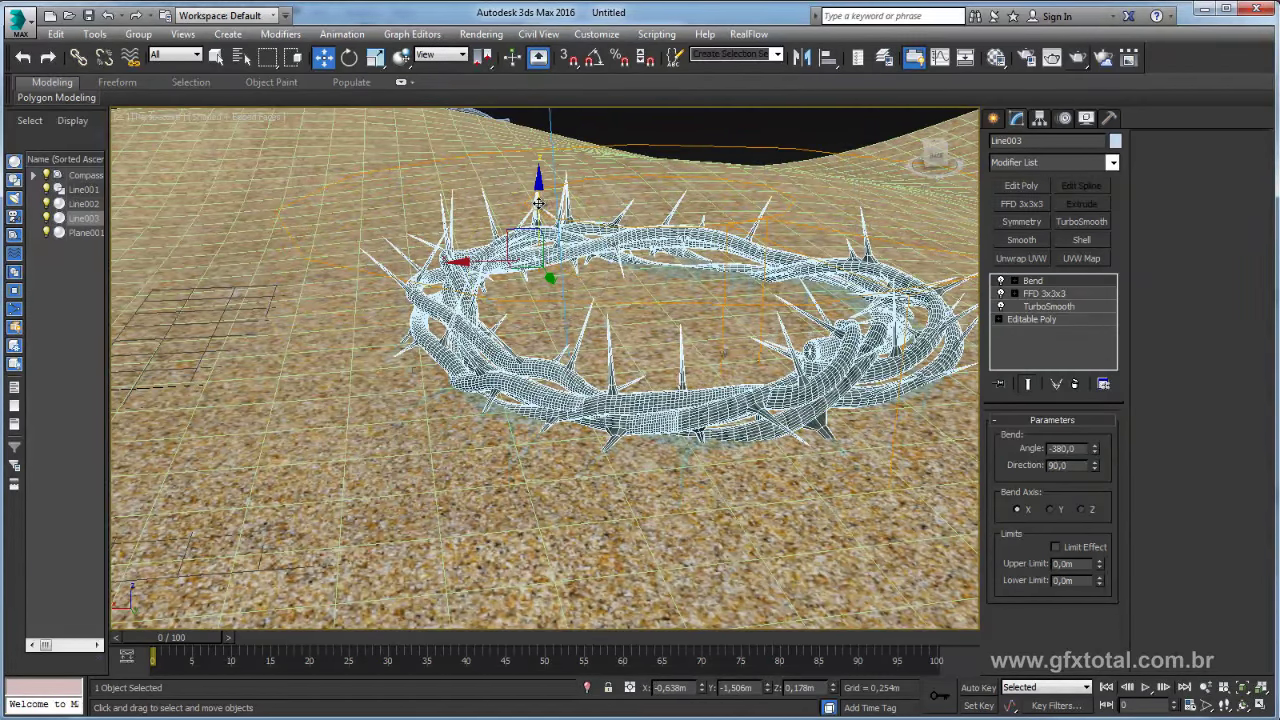
pyautogui.moveTo(538, 203); pyautogui.dragTo(413, 255)
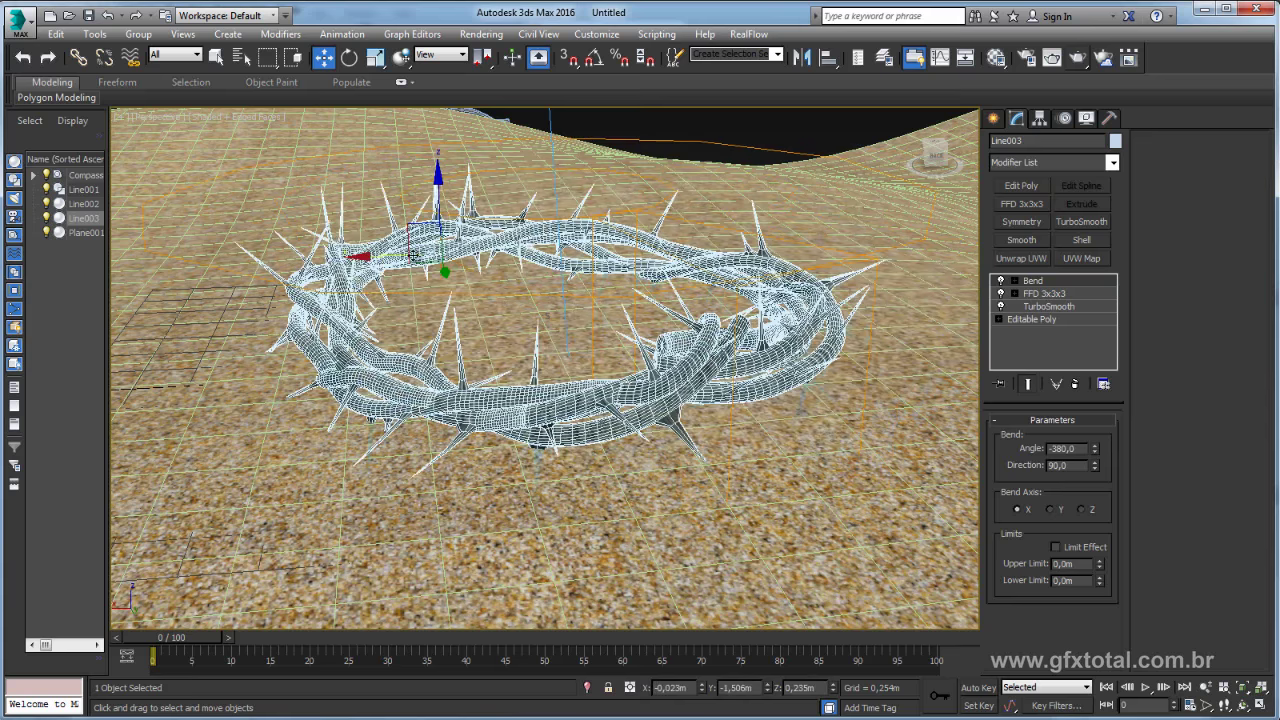
pyautogui.moveTo(413, 255); pyautogui.dragTo(415, 262)
pyautogui.keyDown('alt'); pyautogui.moveTo(415, 262); pyautogui.dragTo(651, 483, button='middle'); pyautogui.keyUp('alt')
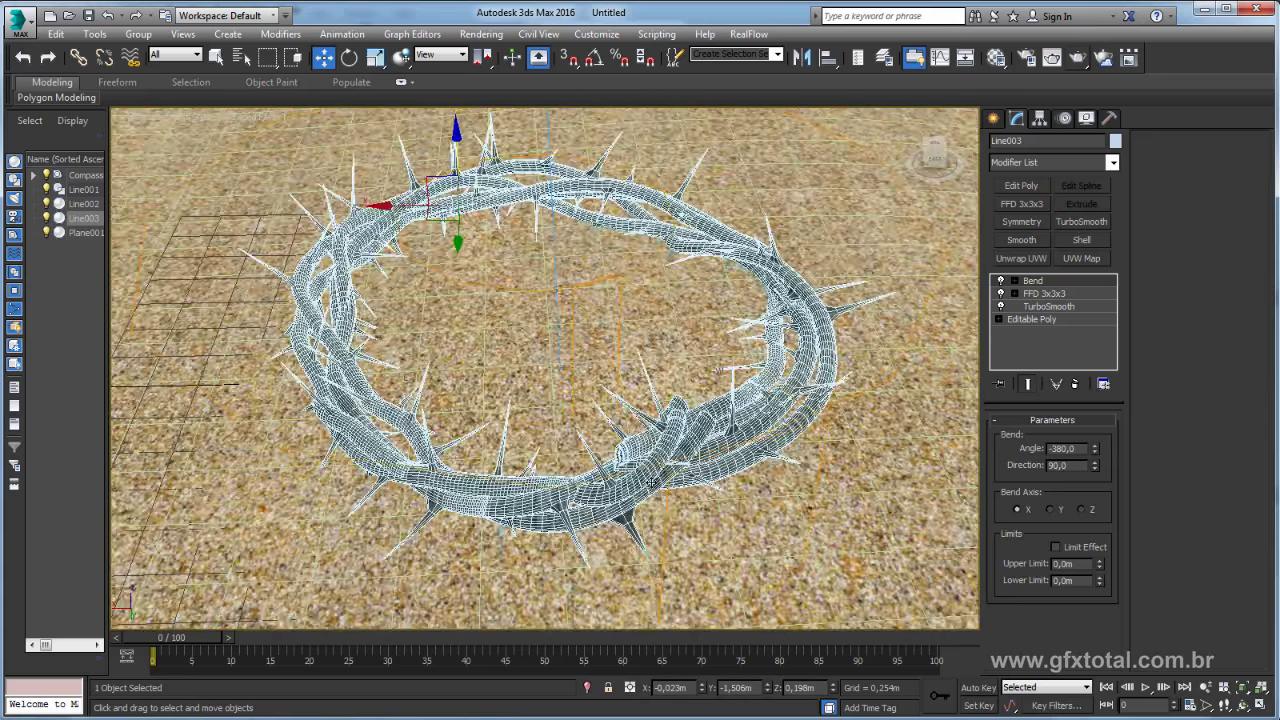
pyautogui.scroll(1, 660, 452)
pyautogui.scroll(1, 612, 462)
pyautogui.scroll(1, 600, 466)
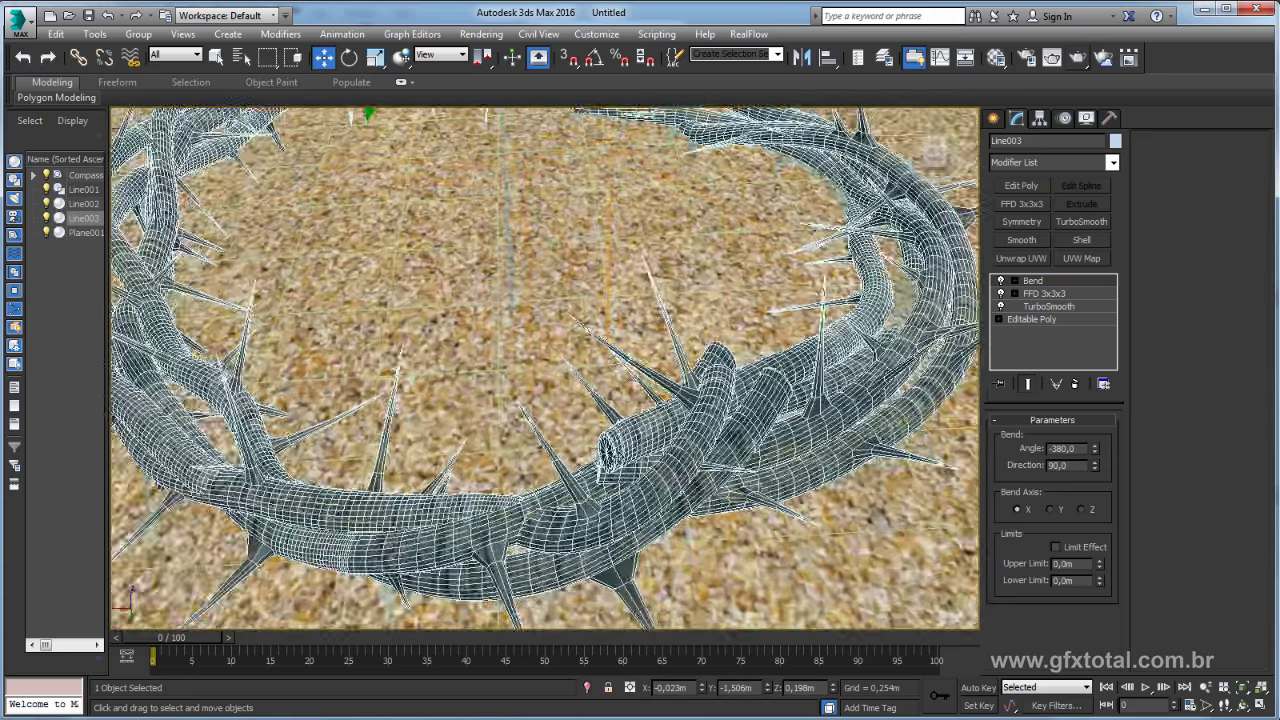
pyautogui.scroll(2, 590, 468)
pyautogui.keyDown('alt'); pyautogui.moveTo(578, 472); pyautogui.dragTo(614, 420, button='middle'); pyautogui.keyUp('alt')
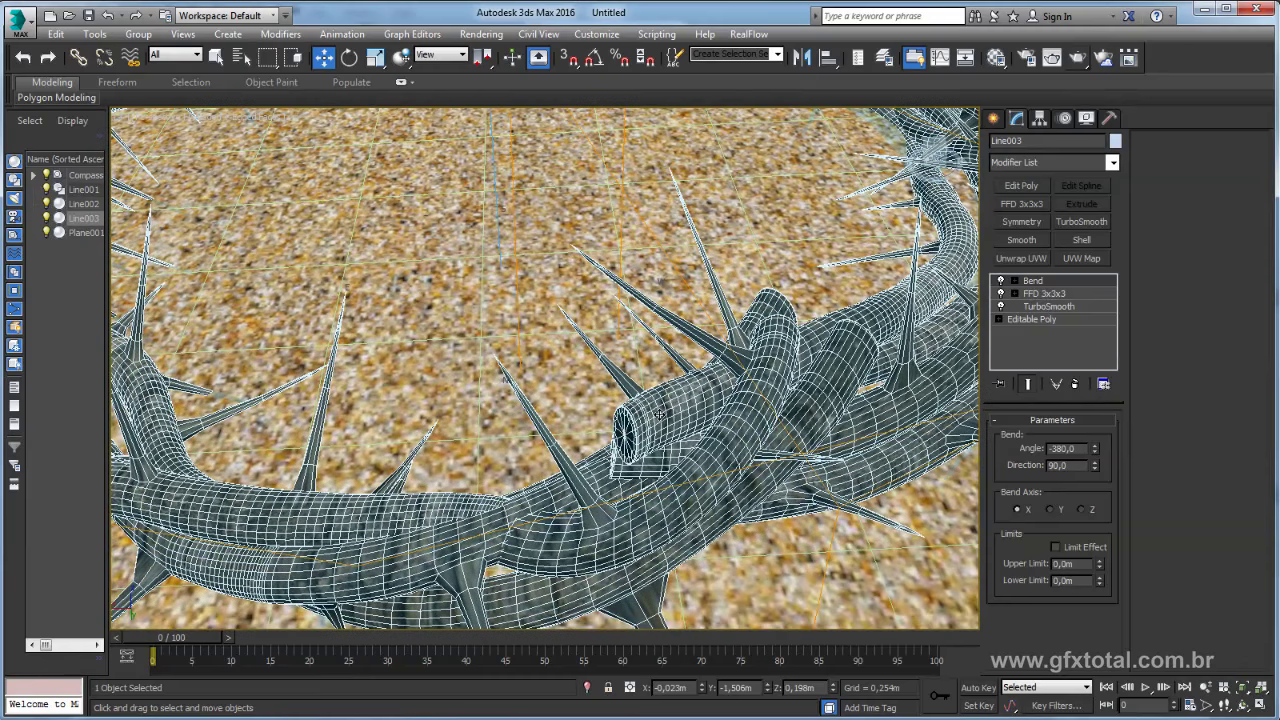
# Step through Line003's modifier stack back to the Bend modifier at -380 angle.
pyautogui.click(1031, 319)
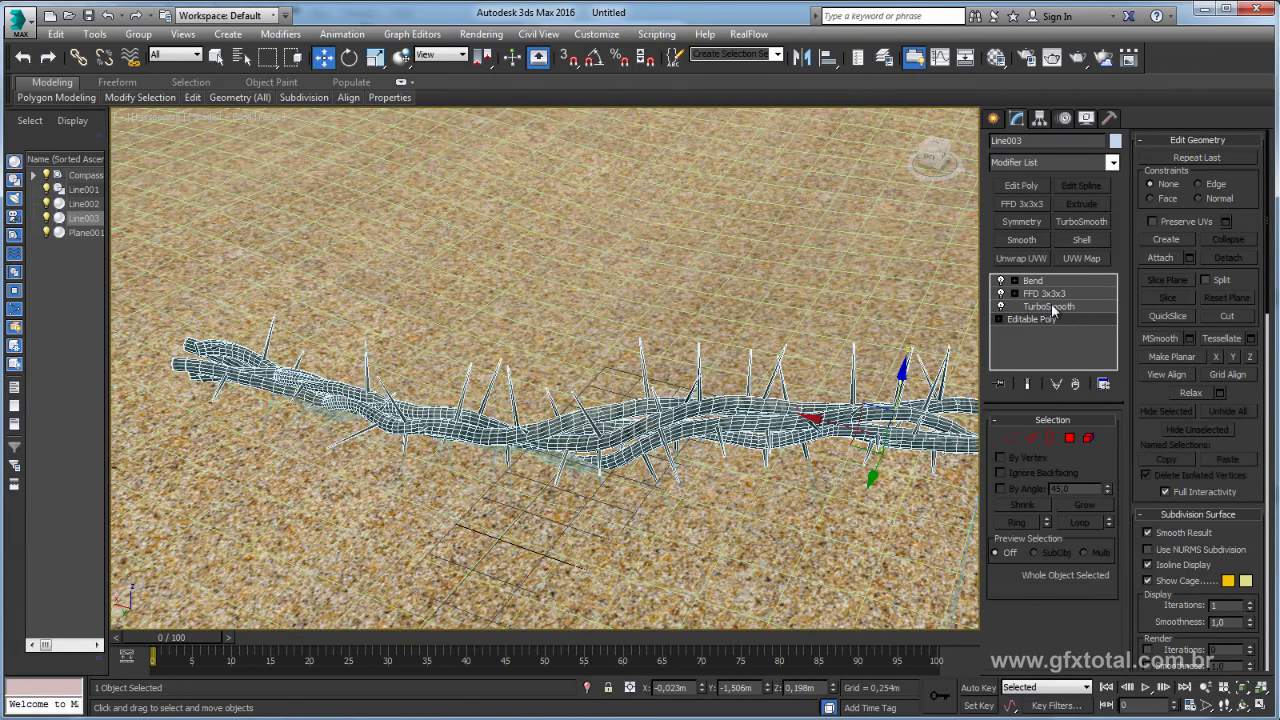
pyautogui.click(1049, 306)
pyautogui.click(1044, 293)
pyautogui.click(1032, 281)
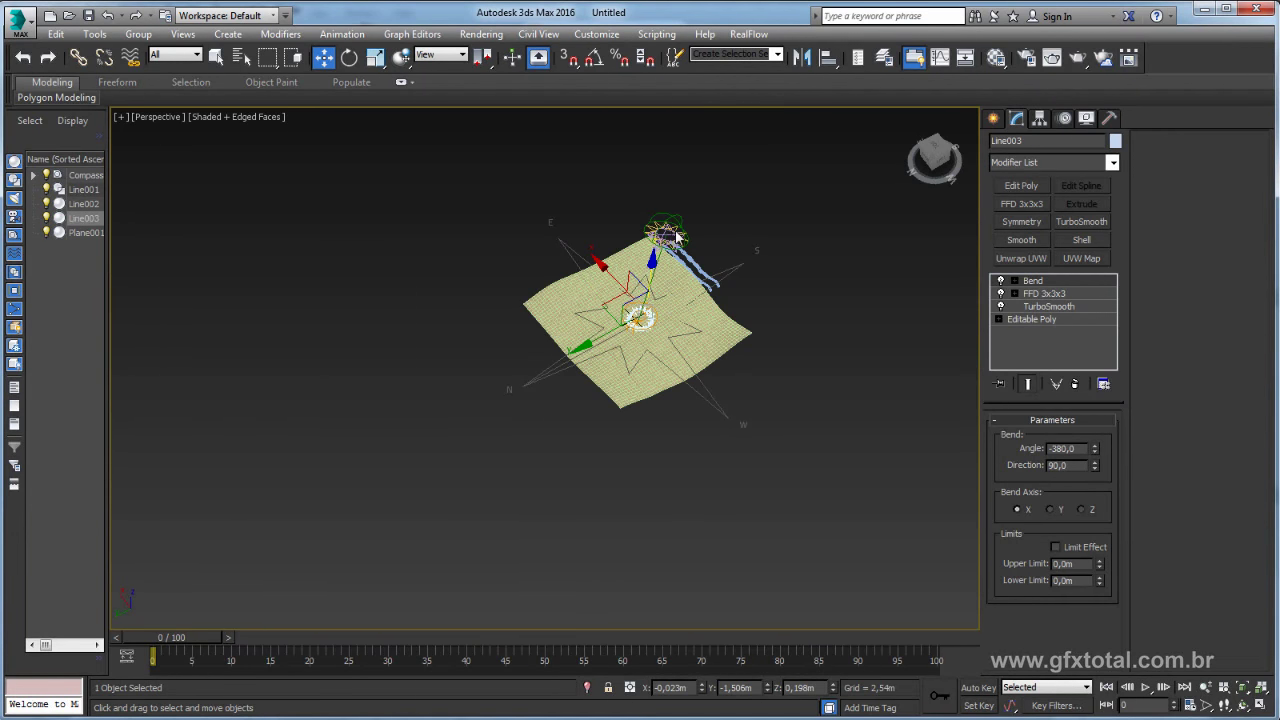
# Switch Daylight001 to Manual position and place the sun above the sand plane.
pyautogui.click(677, 232)
pyautogui.keyDown('alt'); pyautogui.moveTo(763, 280); pyautogui.dragTo(592, 347, button='middle'); pyautogui.keyUp('alt')
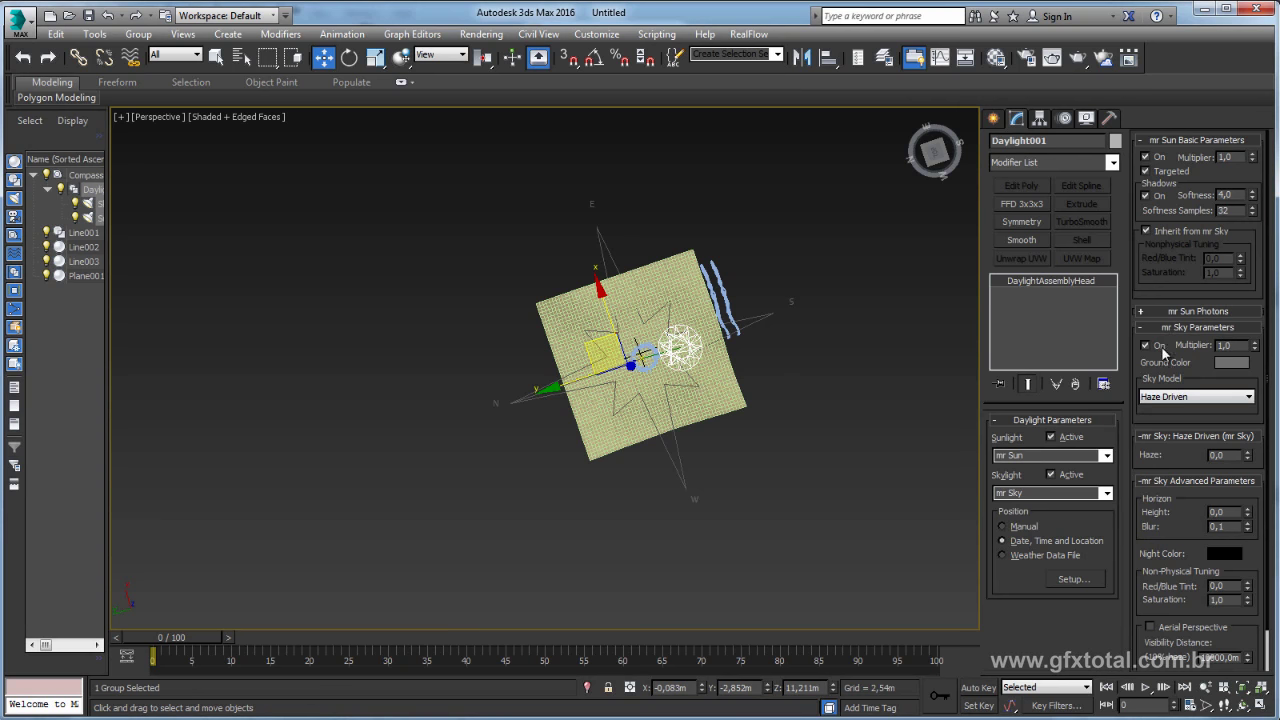
pyautogui.click(1003, 526)
pyautogui.keyDown('alt'); pyautogui.moveTo(860, 430); pyautogui.dragTo(680, 285, button='middle'); pyautogui.keyUp('alt')
pyautogui.click(655, 325)
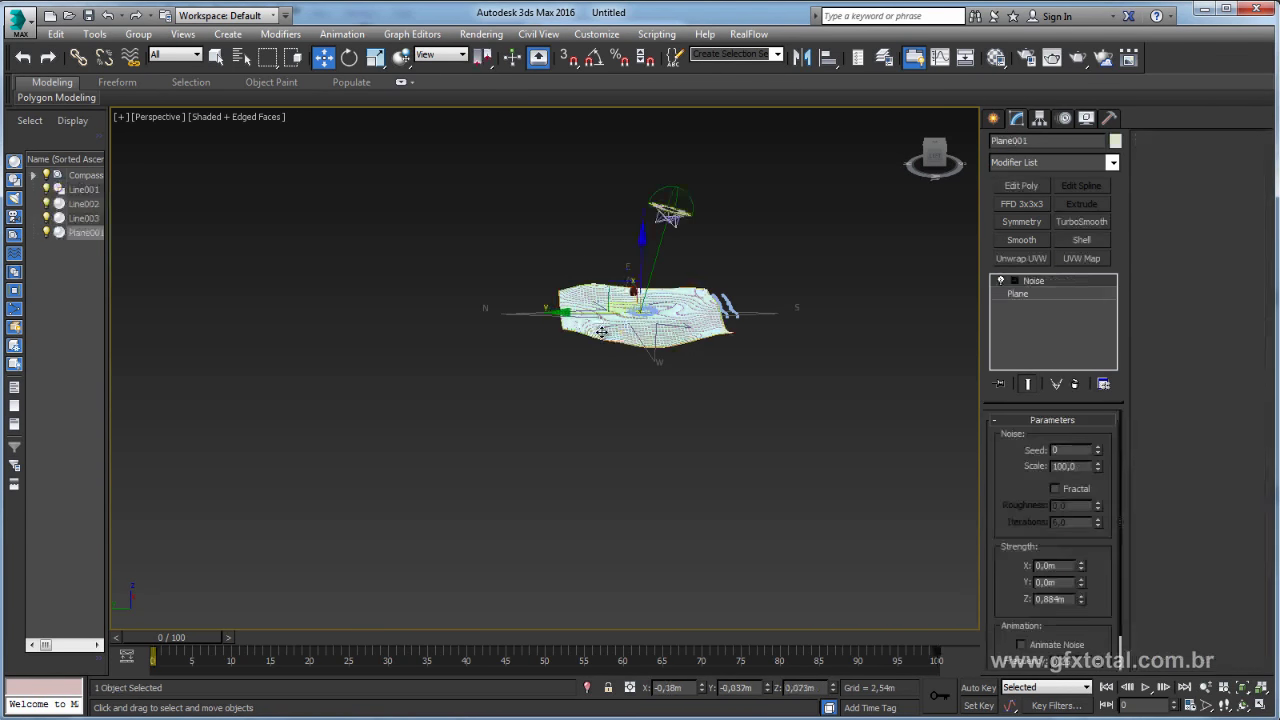
pyautogui.click(670, 212)
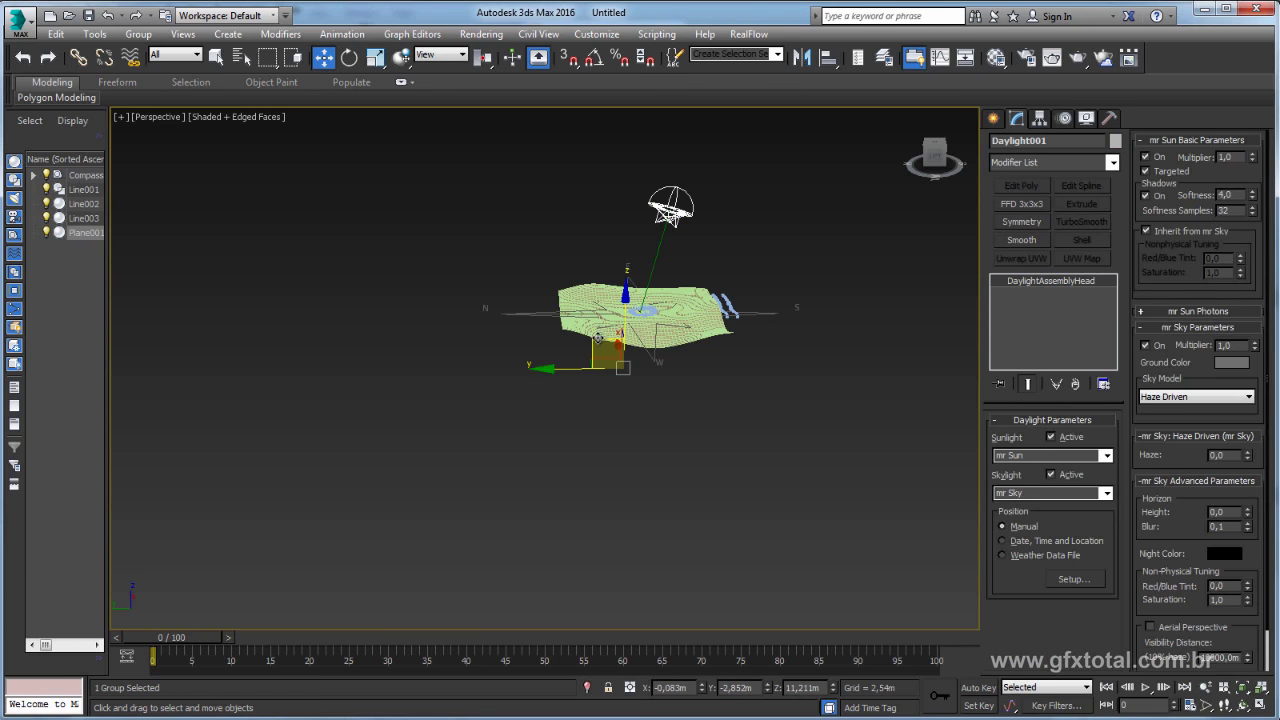
pyautogui.moveTo(598, 337); pyautogui.dragTo(667, 375)
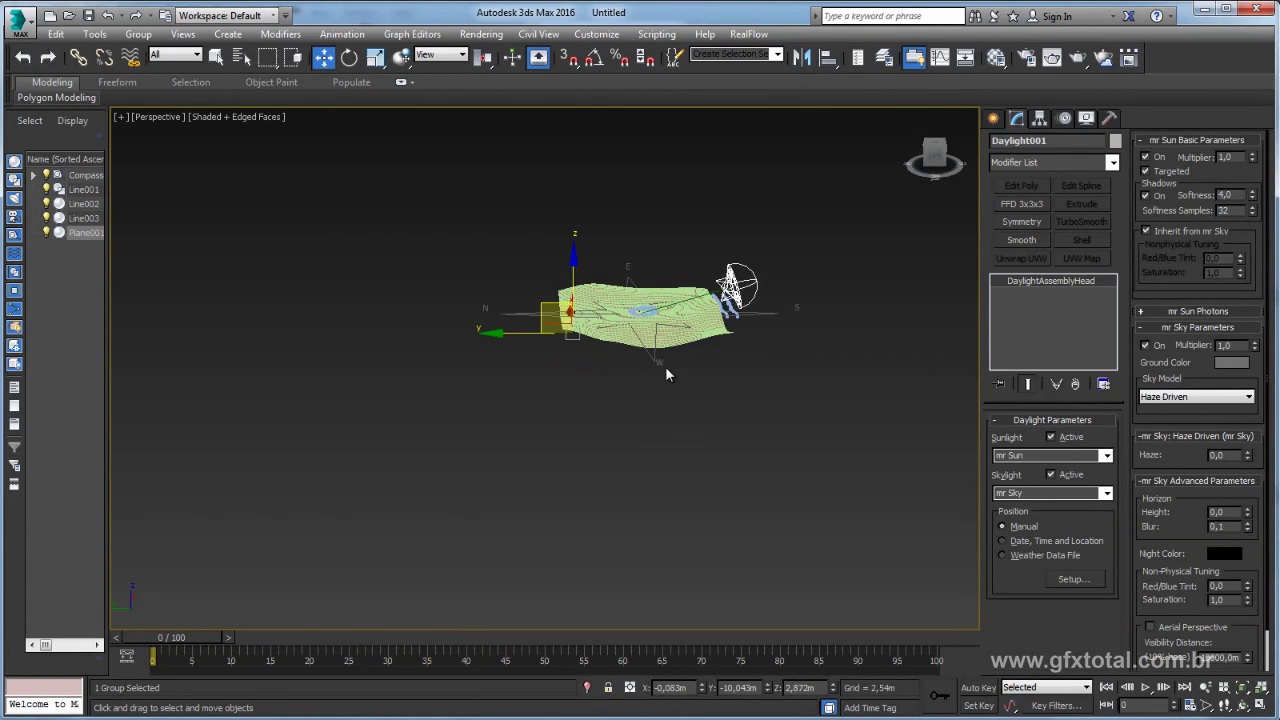
pyautogui.keyDown('alt'); pyautogui.moveTo(667, 375); pyautogui.dragTo(543, 323, button='middle'); pyautogui.keyUp('alt')
pyautogui.moveTo(543, 308); pyautogui.dragTo(598, 334)
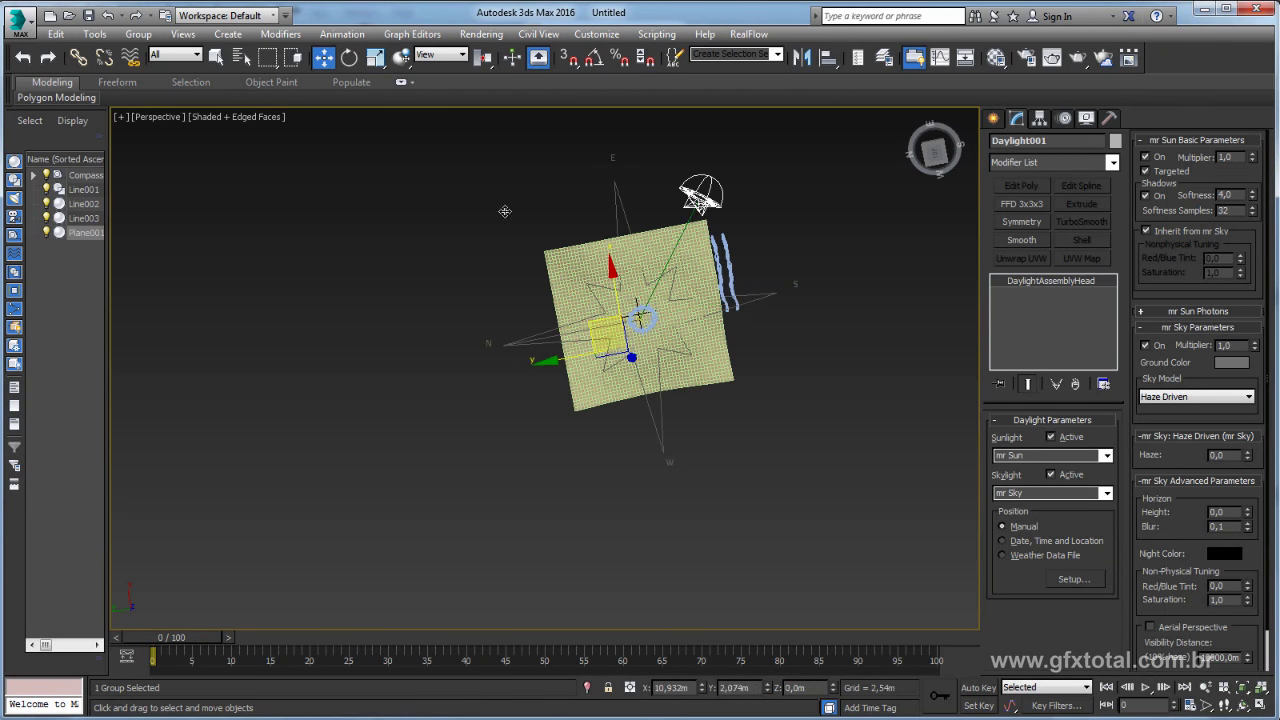
# Lower both crown lines onto the Noise sand plane and frame the crown.
pyautogui.click(721, 292)
pyautogui.keyDown('alt'); pyautogui.moveTo(721, 292); pyautogui.dragTo(740, 250, button='middle'); pyautogui.keyUp('alt')
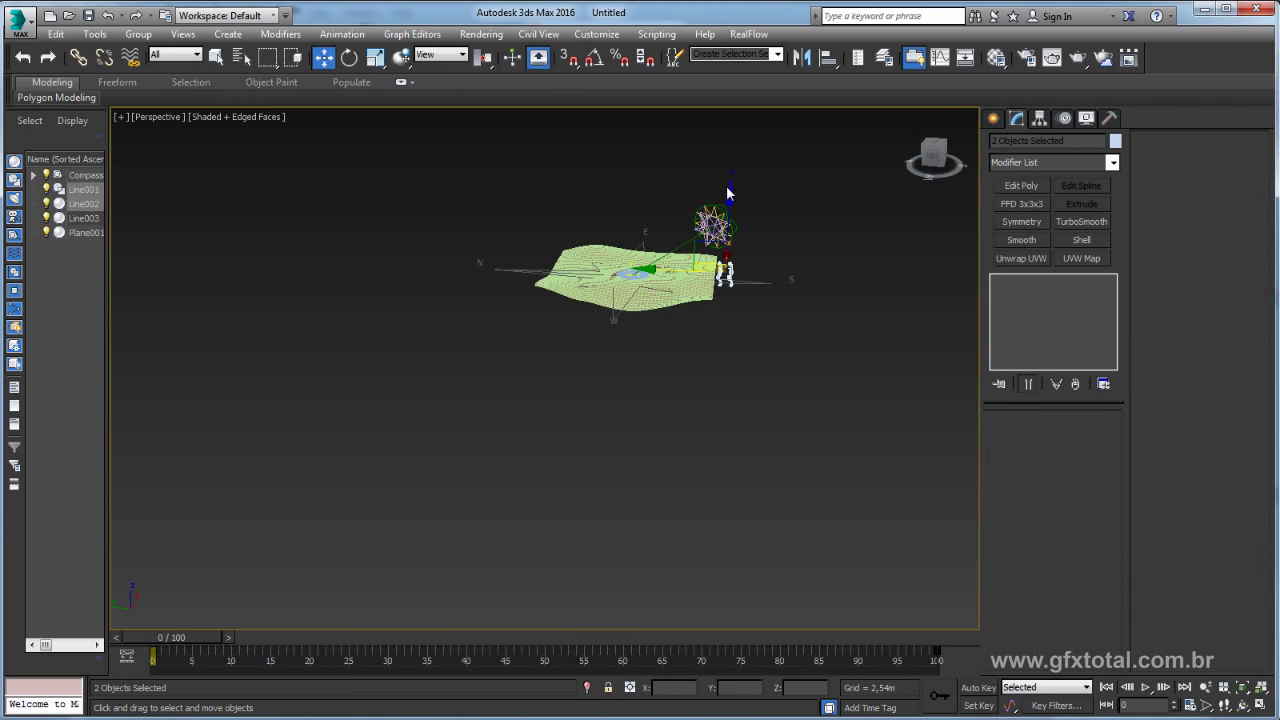
pyautogui.moveTo(722, 275); pyautogui.dragTo(722, 340)
pyautogui.scroll(10, 652, 265)
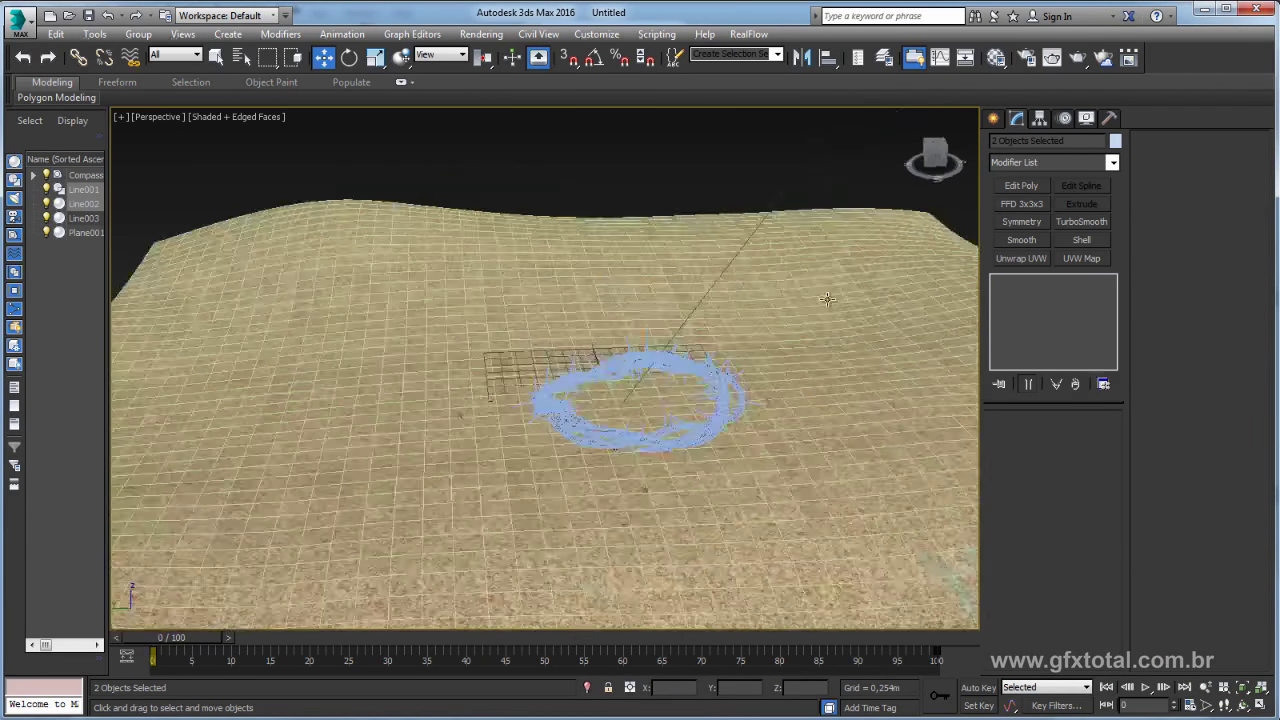
pyautogui.moveTo(652, 265)
pyautogui.keyDown('alt'); pyautogui.mouseDown(button='middle')
pyautogui.moveTo(746, 345)
pyautogui.moveTo(843, 234)
pyautogui.mouseUp(button='middle'); pyautogui.keyUp('alt')
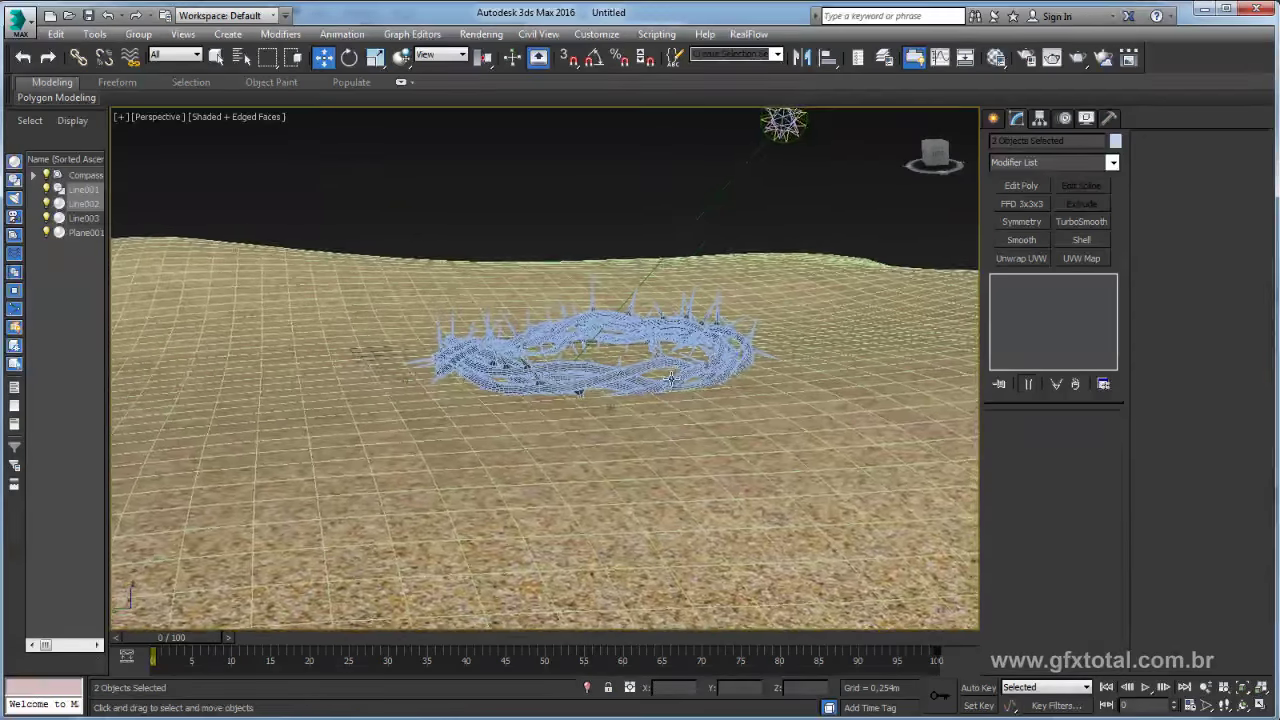
pyautogui.click(659, 391)
pyautogui.scroll(-8, 659, 391)
pyautogui.scroll(5, 541, 372)
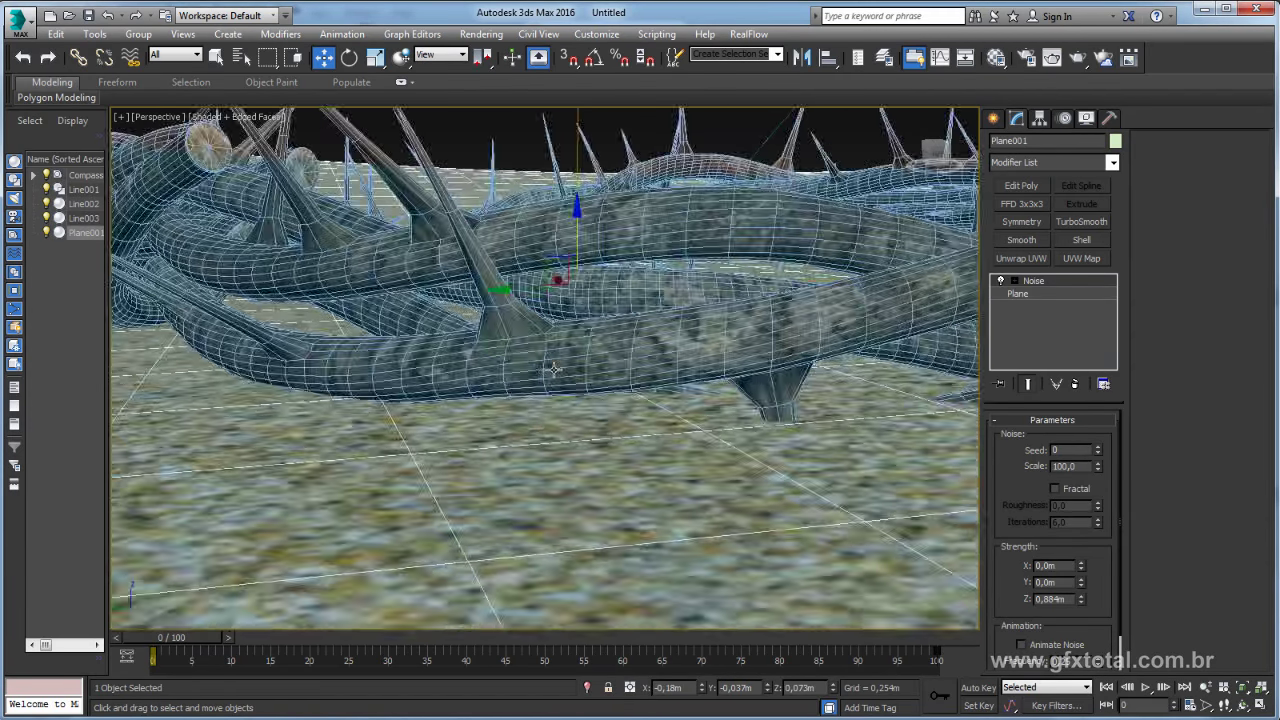
pyautogui.scroll(-5, 541, 372)
pyautogui.scroll(3, 537, 400)
pyautogui.moveTo(537, 408); pyautogui.dragTo(638, 320, button='middle')
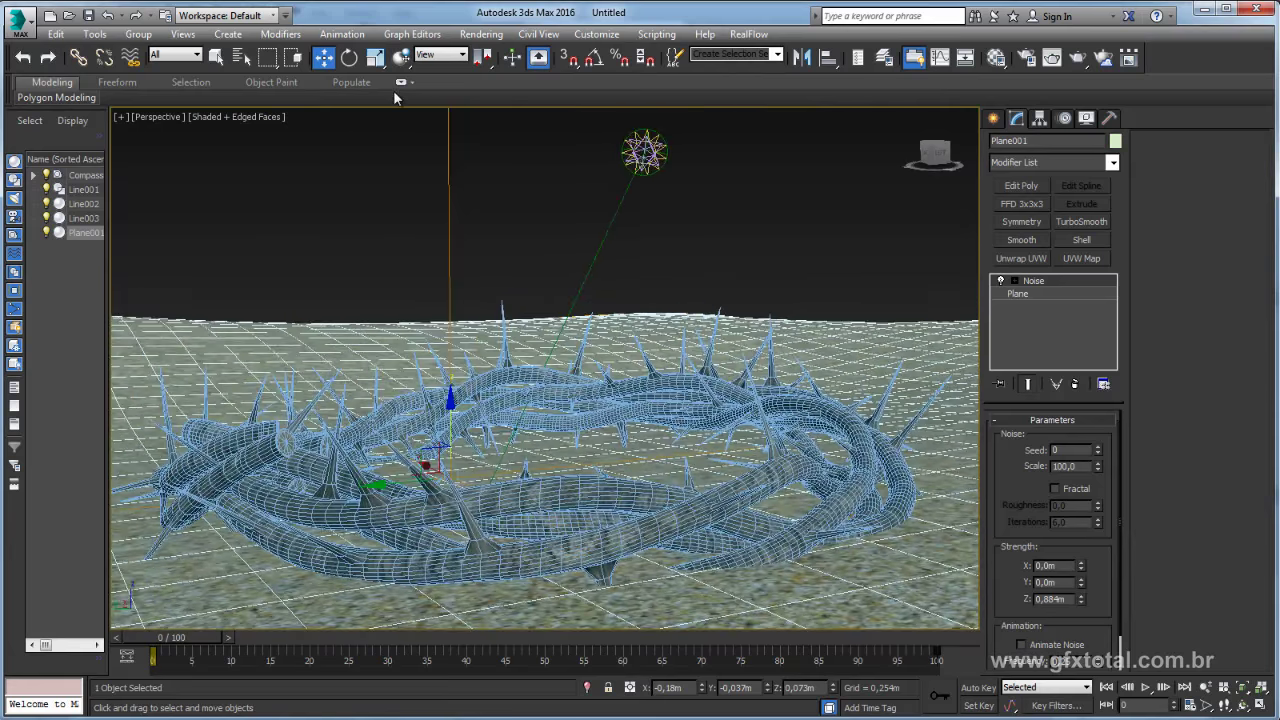
# Show the environment sky as viewport background and lower the sun toward the horizon.
pyautogui.click(183, 34)
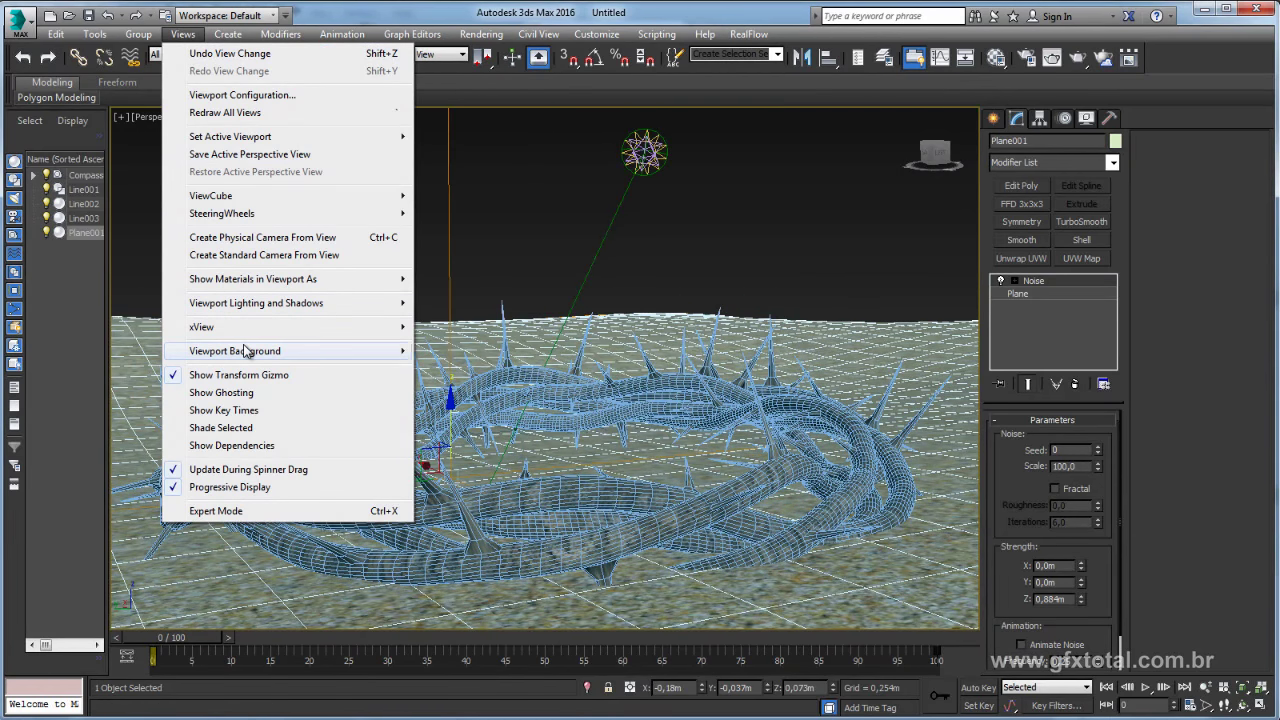
pyautogui.moveTo(235, 351)
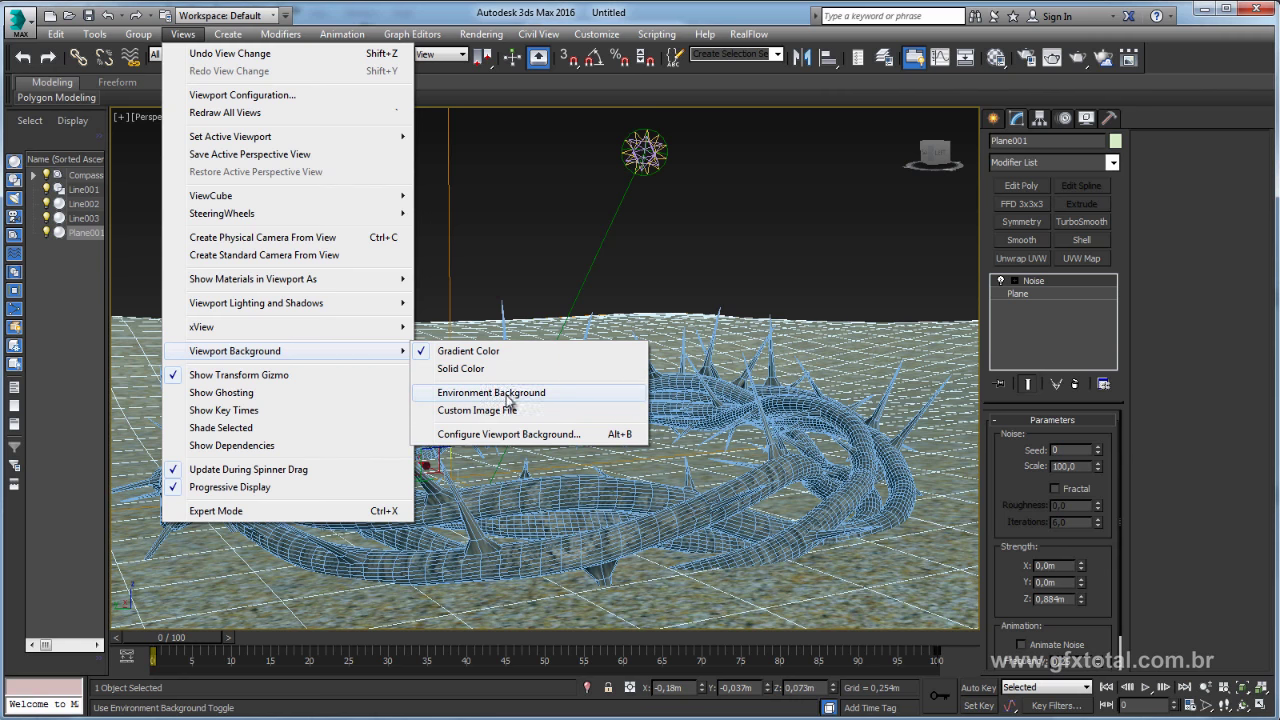
pyautogui.click(504, 395)
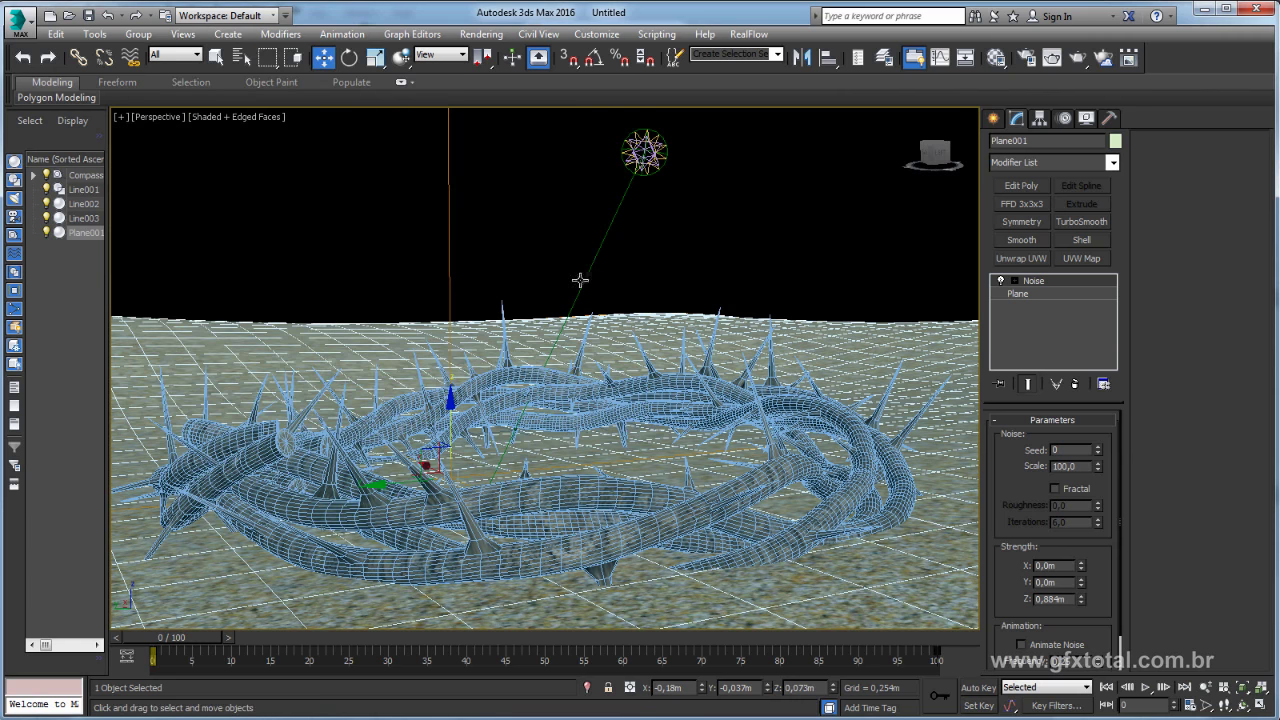
pyautogui.click(644, 158)
pyautogui.moveTo(651, 122); pyautogui.dragTo(644, 247)
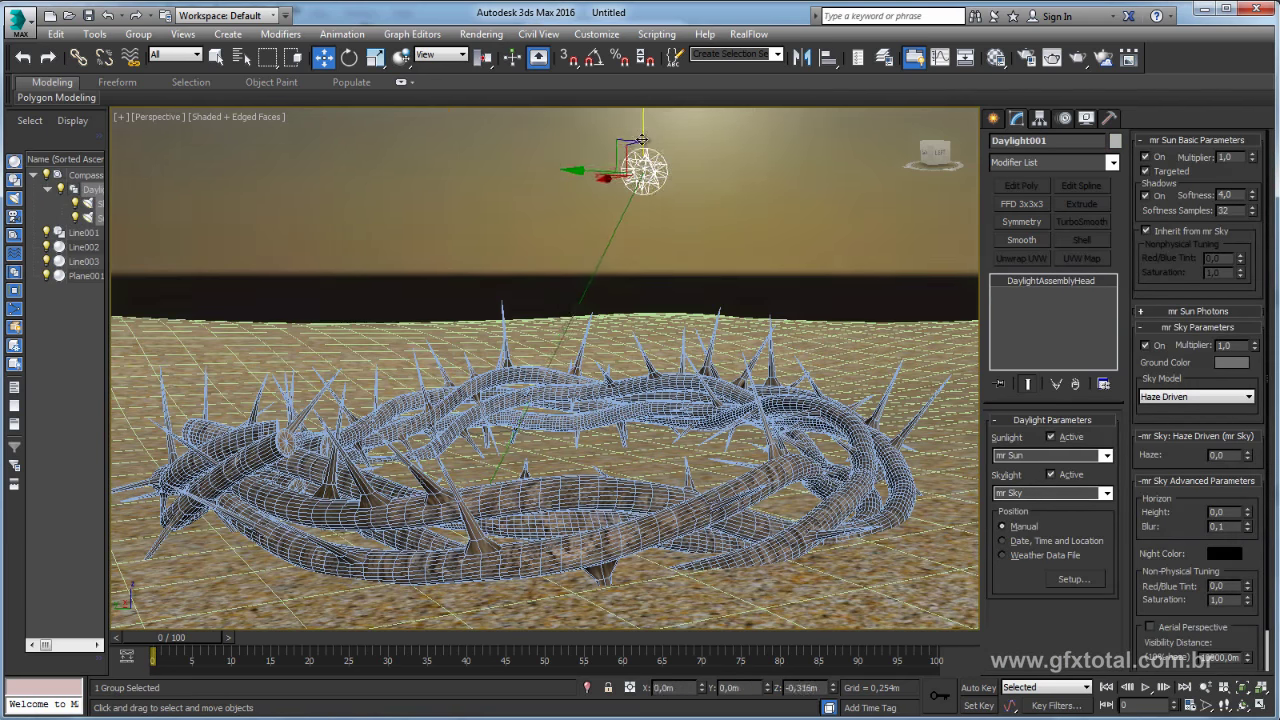
pyautogui.keyDown('alt'); pyautogui.moveTo(644, 250); pyautogui.dragTo(854, 270, button='middle'); pyautogui.keyUp('alt')
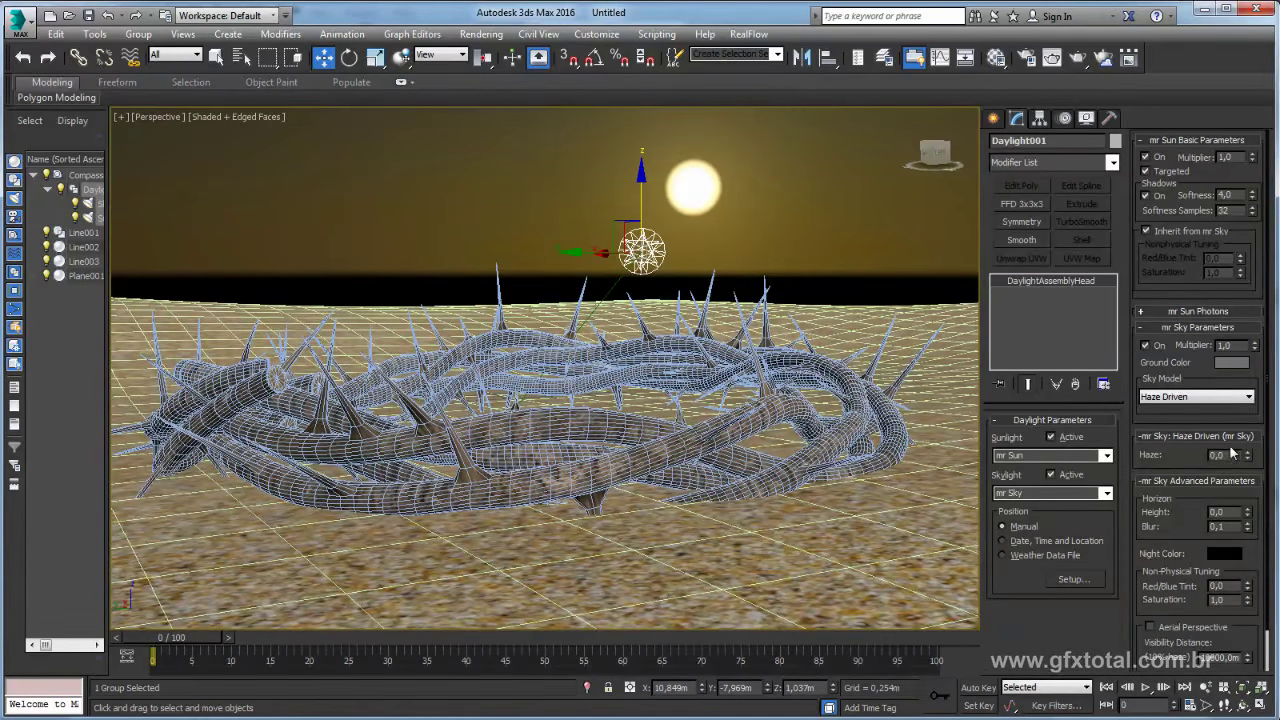
# Set the mr Sky Horizon Height to -0,4 and drop the sun further toward the horizon.
pyautogui.scroll(-1, 1203, 410)
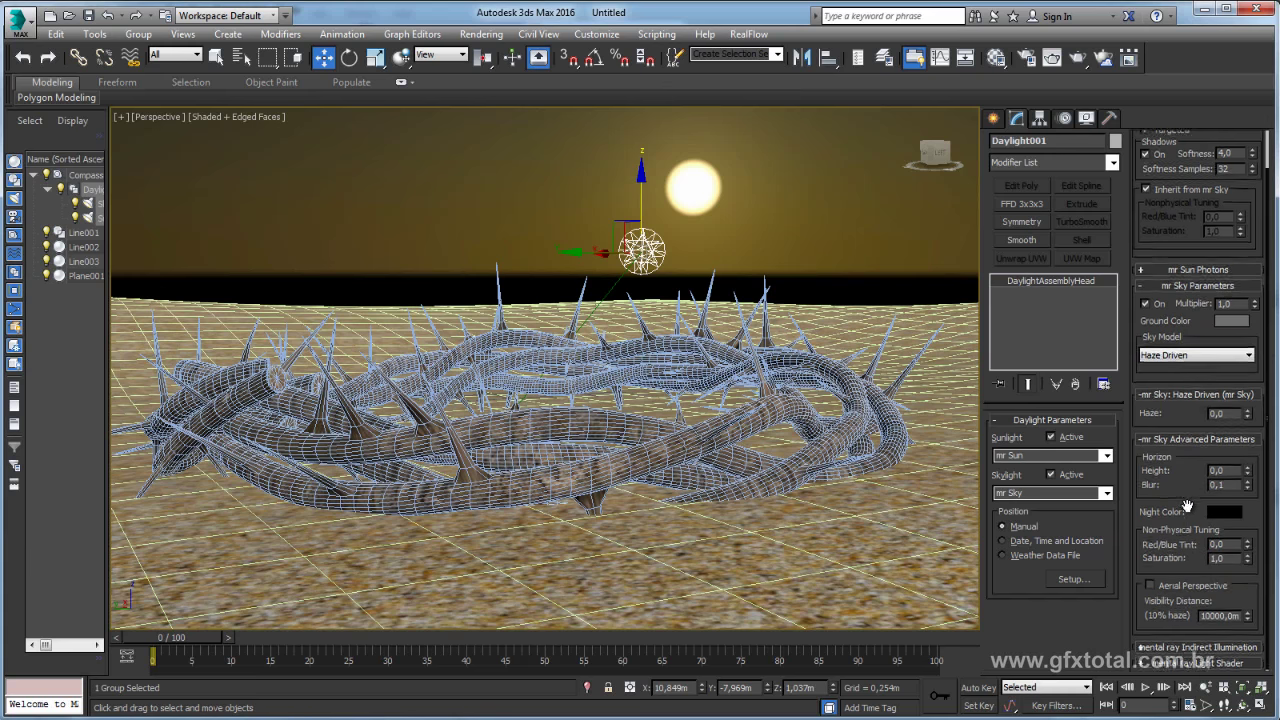
pyautogui.scroll(1, 1188, 524)
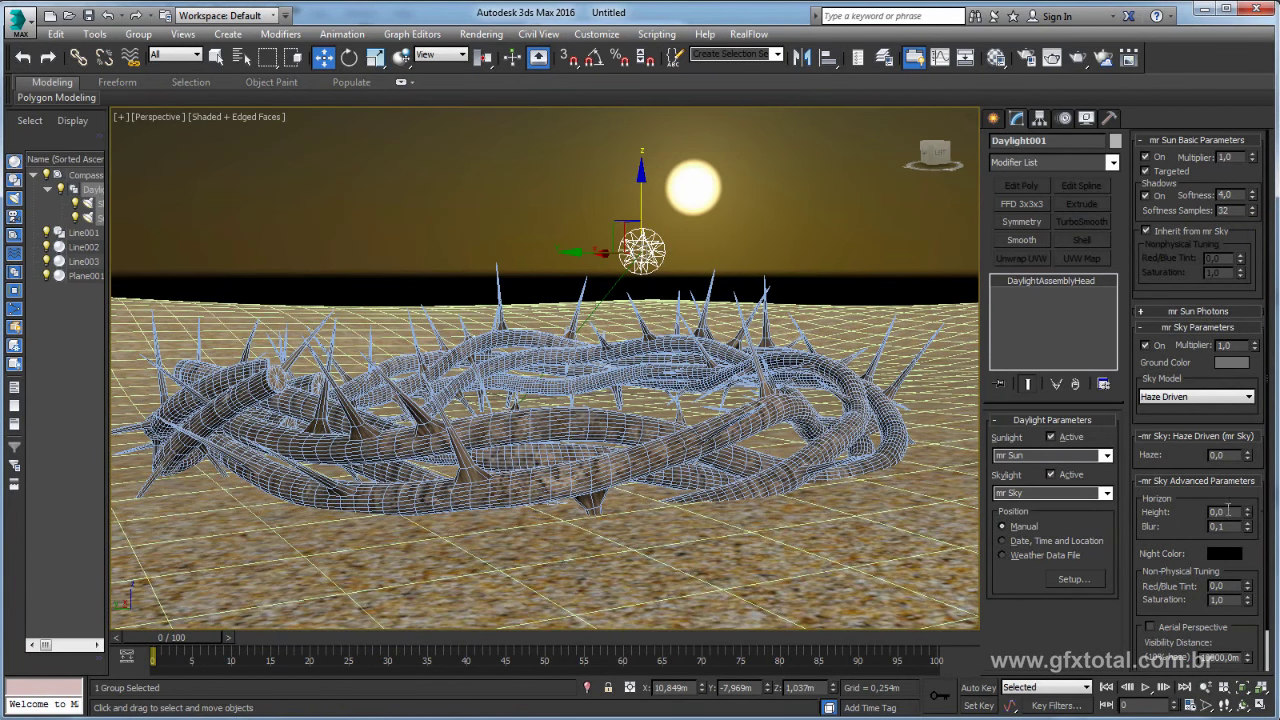
pyautogui.click(1248, 515)
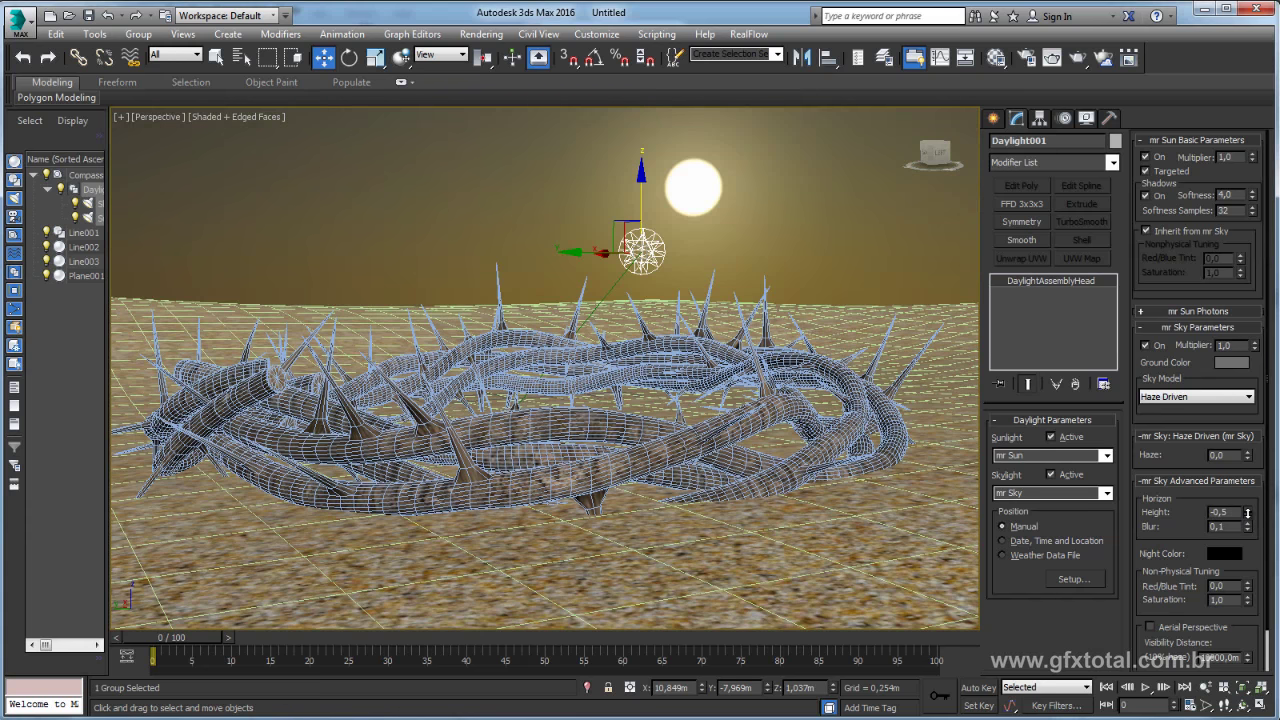
pyautogui.click(1248, 511)
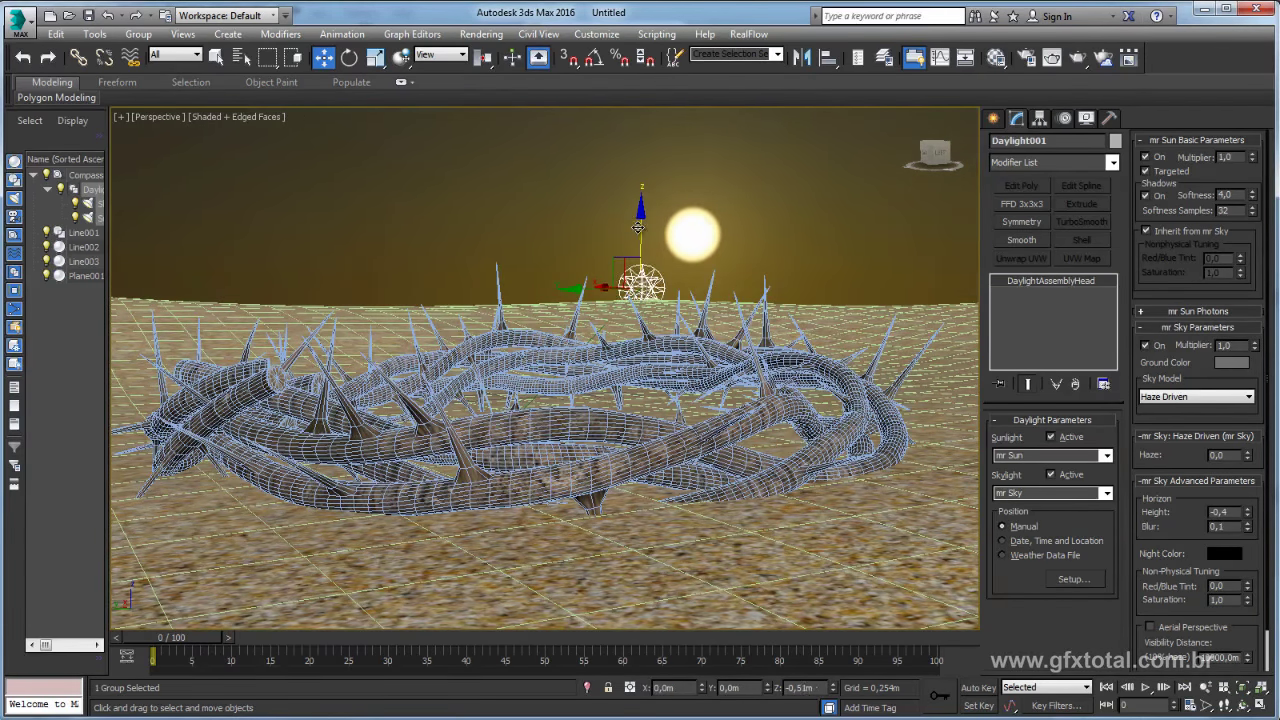
pyautogui.moveTo(641, 191); pyautogui.dragTo(641, 226)
pyautogui.keyDown('alt'); pyautogui.moveTo(677, 360); pyautogui.dragTo(692, 364, button='middle'); pyautogui.keyUp('alt')
pyautogui.click(692, 364)
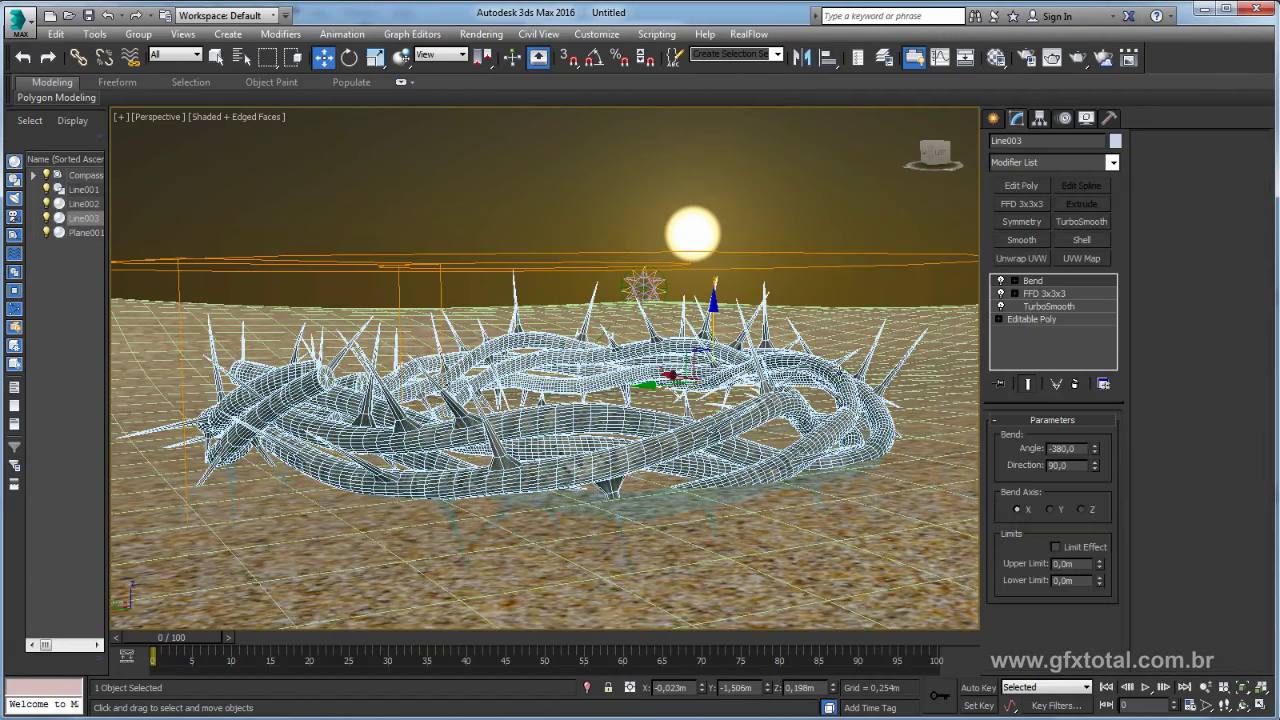
# Raise Line003's TurboSmooth iterations to 2 and deselect the crown.
pyautogui.click(1054, 305)
pyautogui.click(1105, 444)
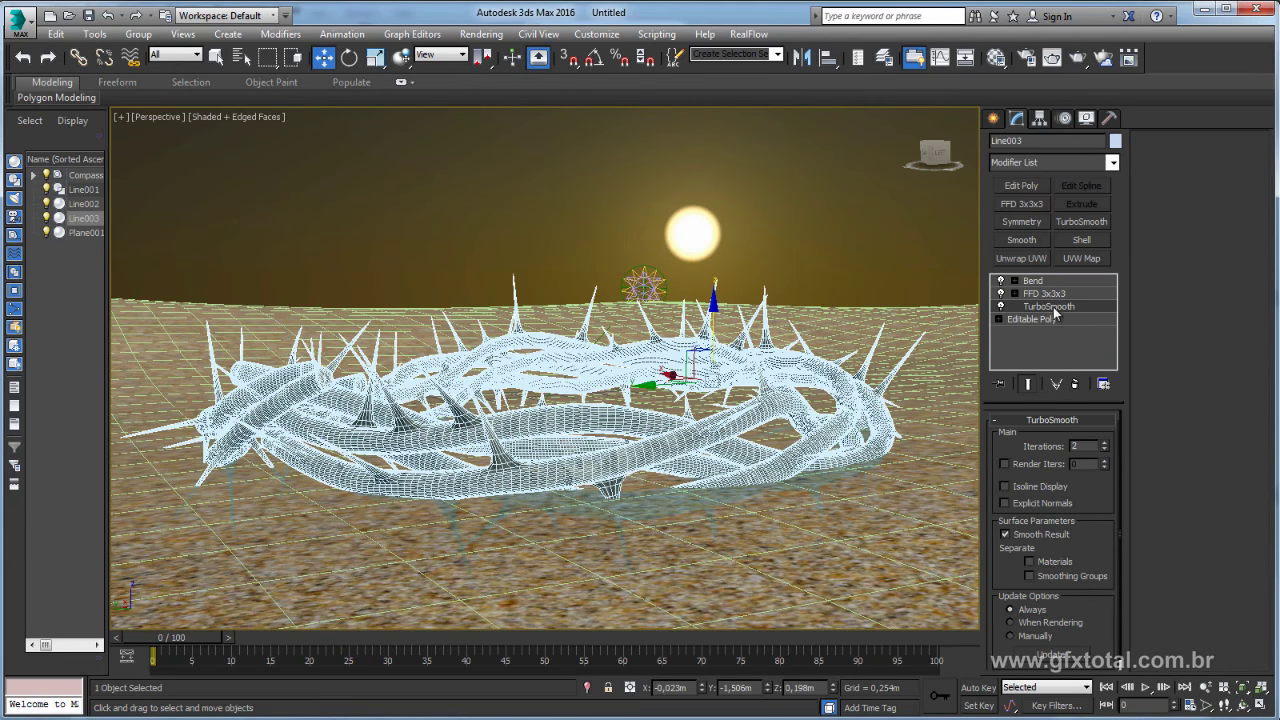
pyautogui.click(1018, 281)
pyautogui.click(848, 212)
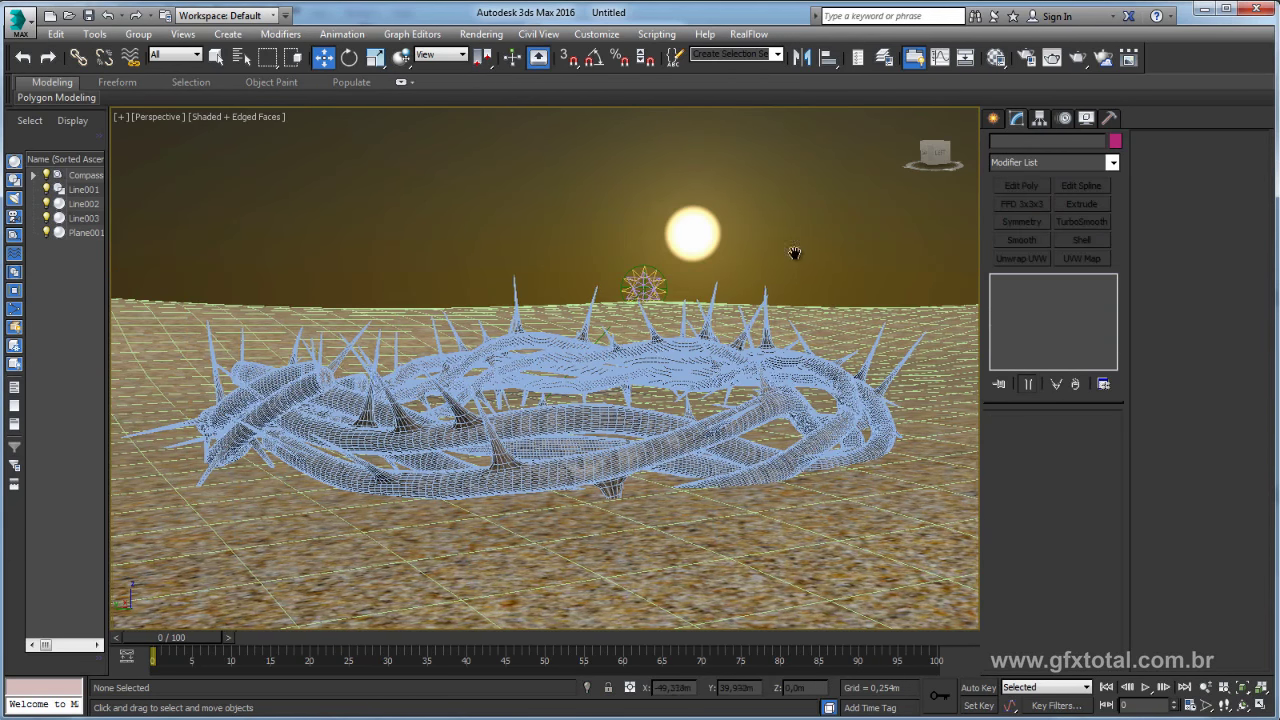
# Frame the crown with the sun beside it and render the Perspective view.
pyautogui.moveTo(773, 282); pyautogui.dragTo(785, 298, button='middle')
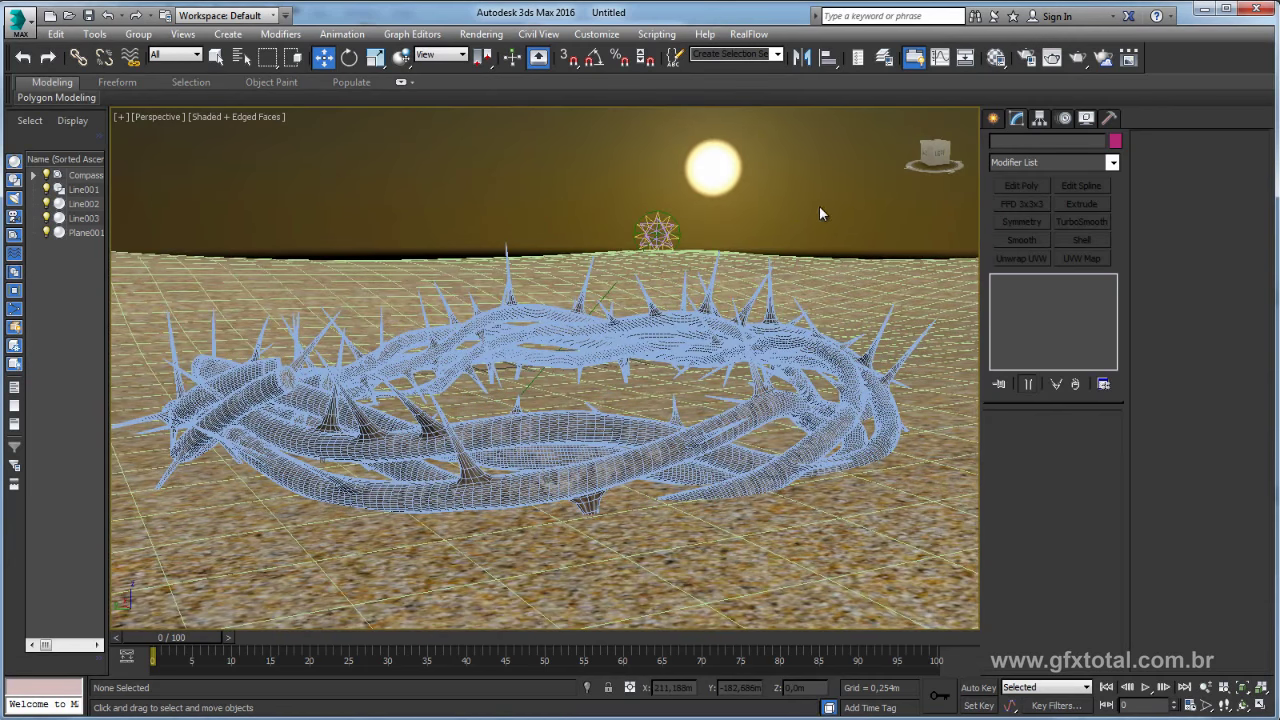
pyautogui.moveTo(785, 298); pyautogui.dragTo(800, 229, button='middle')
pyautogui.moveTo(846, 194); pyautogui.dragTo(864, 213, button='middle')
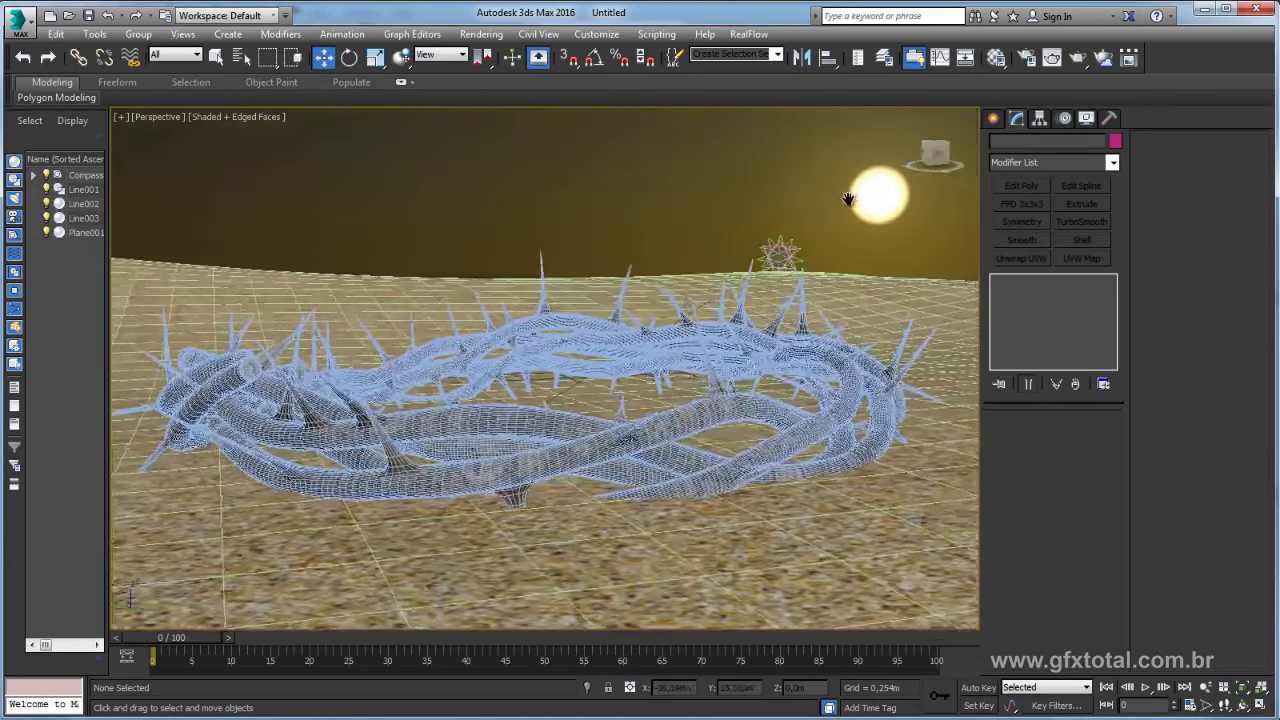
pyautogui.click(1077, 58)
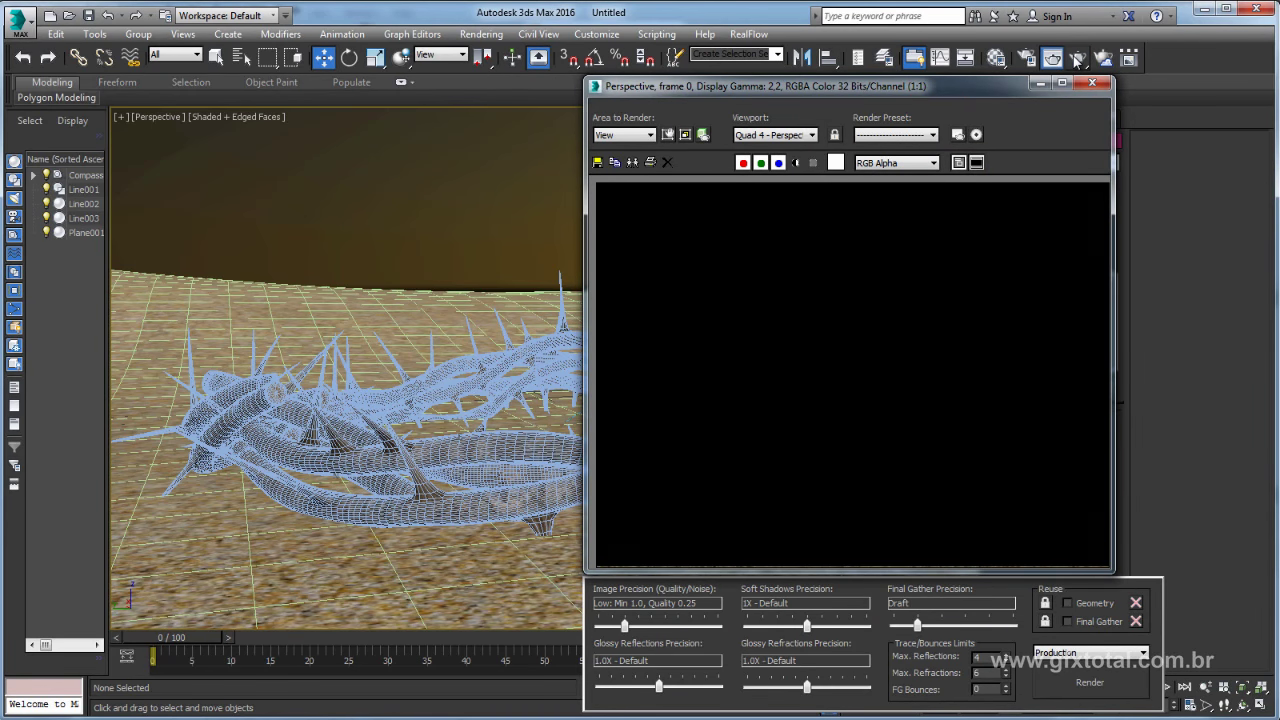